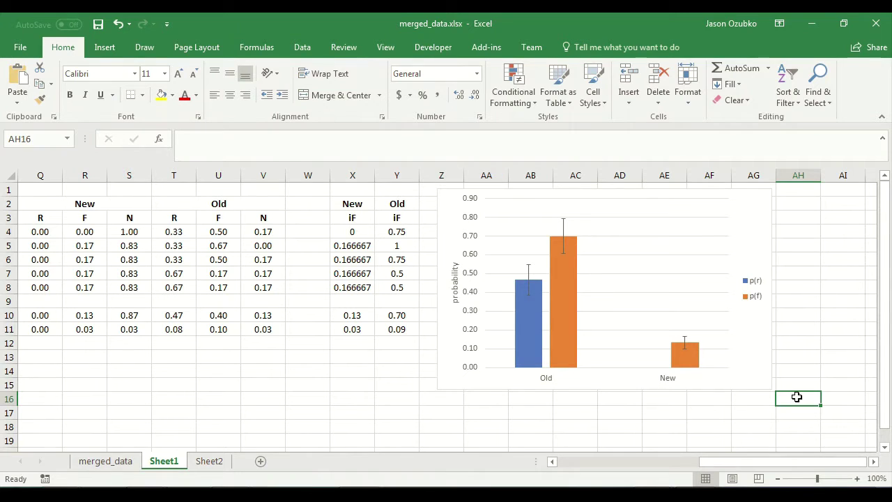
Show Sheet2 and examine the old p(r) bar at confidence level 6 in the chart
key("ctrl+Page_Down")
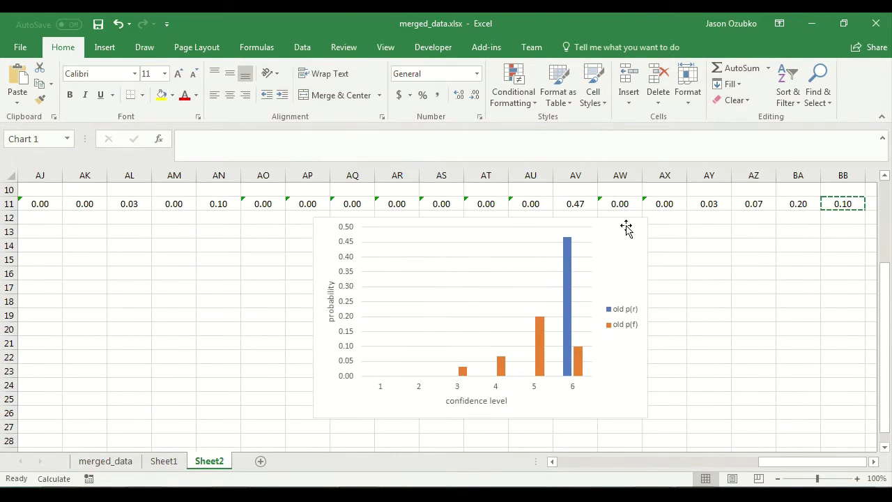
left_click(747, 296)
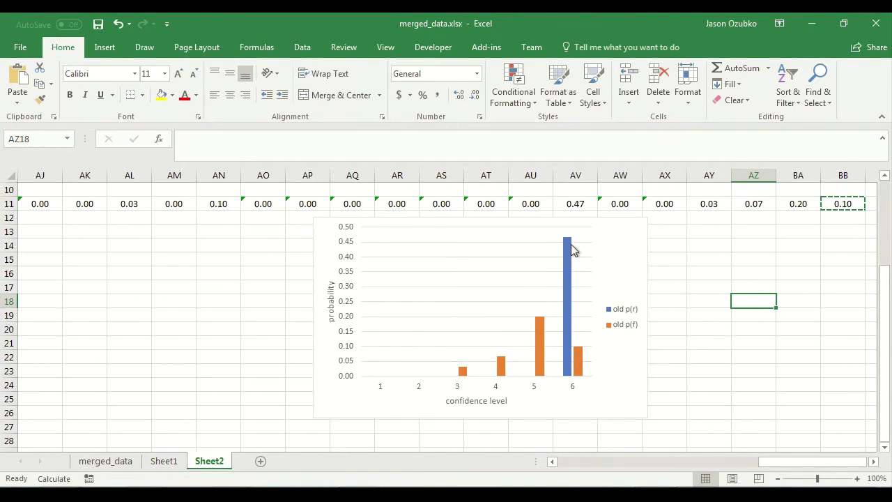
mouse_move(567, 243)
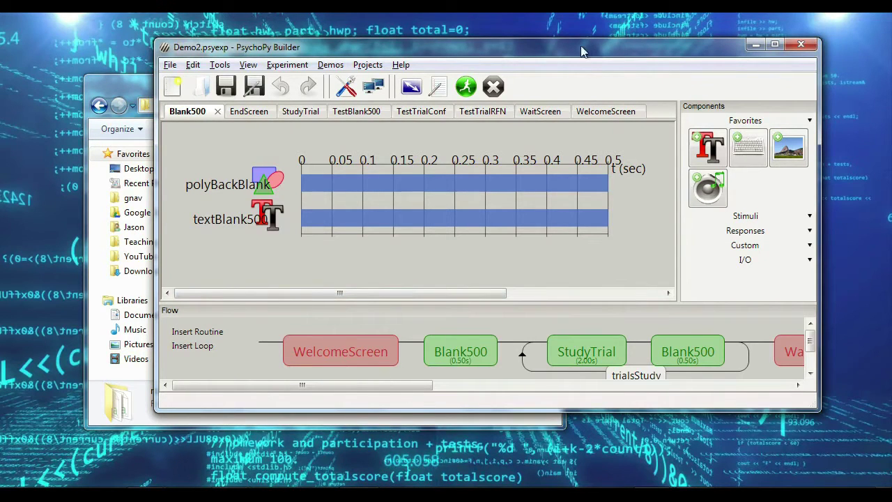
Switch to PsychoPy Builder, reposition its window and make it taller to show more of the experiment flow
left_click_drag(571, 55, 595, 48)
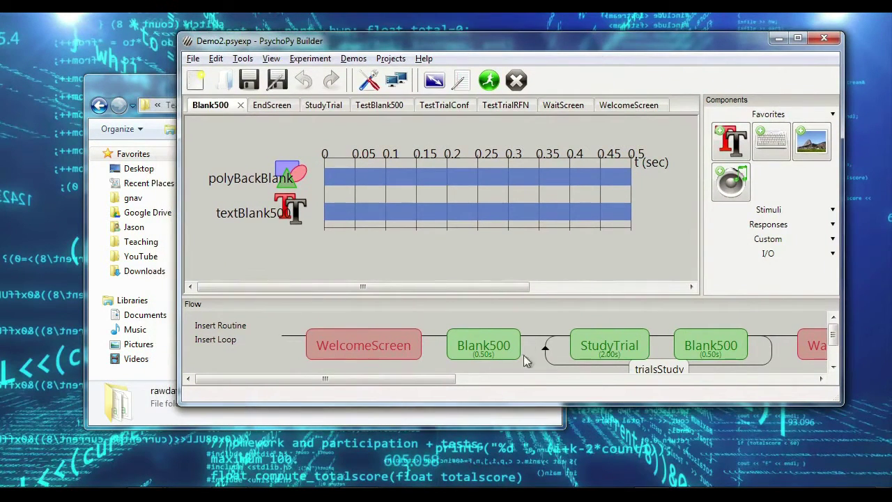
left_click_drag(522, 404, 521, 444)
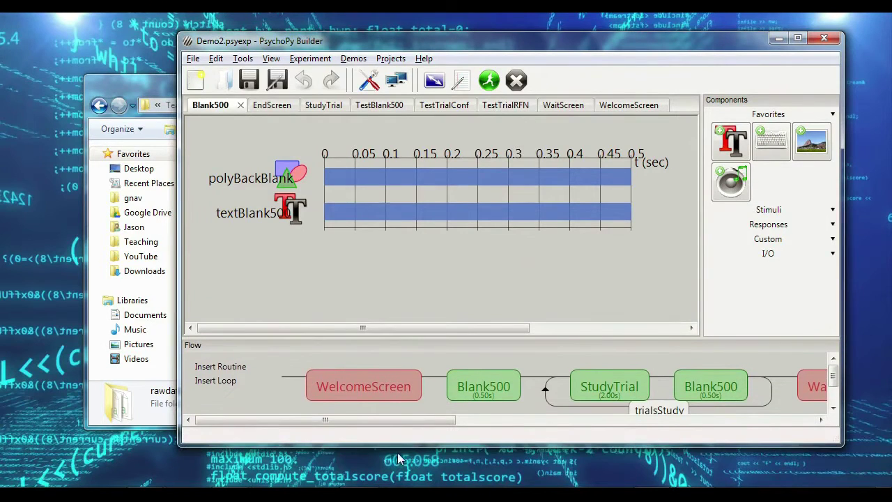
mouse_move(382, 421)
left_mouse_down()
mouse_move(600, 422)
mouse_move(746, 438)
mouse_move(365, 420)
left_mouse_up()
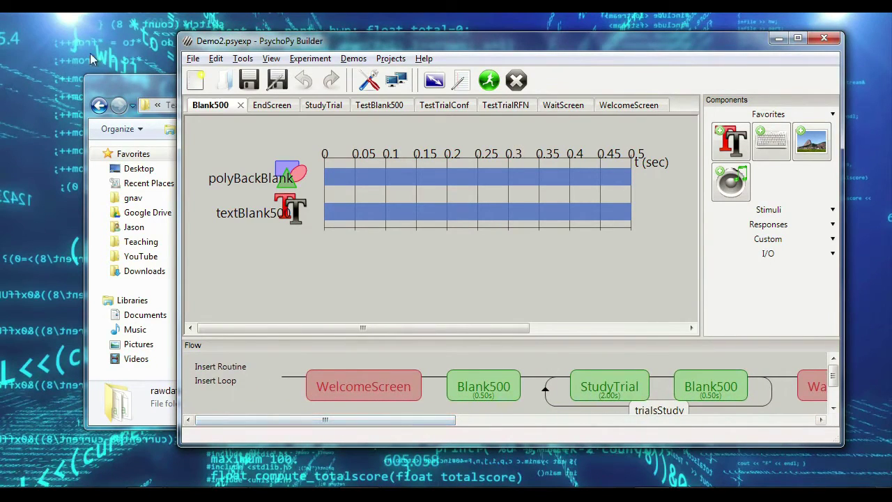
Open the rawdata folder in the file explorer and select all five participant CSV files
left_click(153, 89)
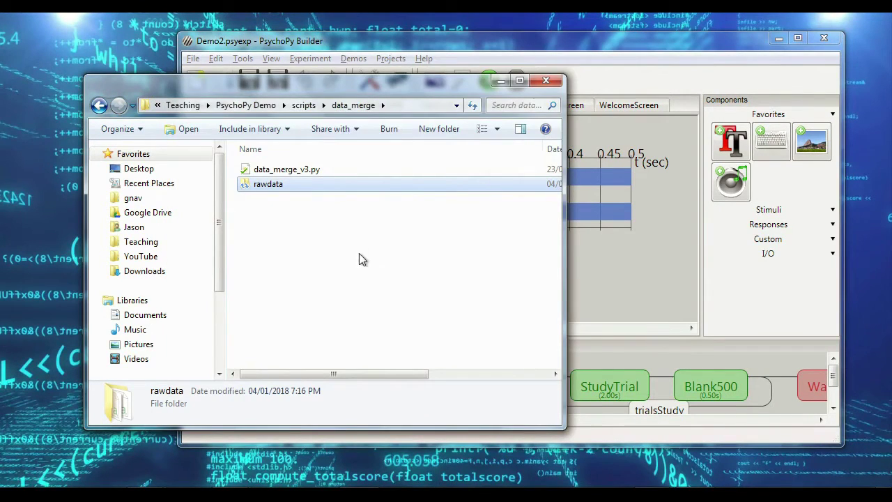
double_click(279, 183)
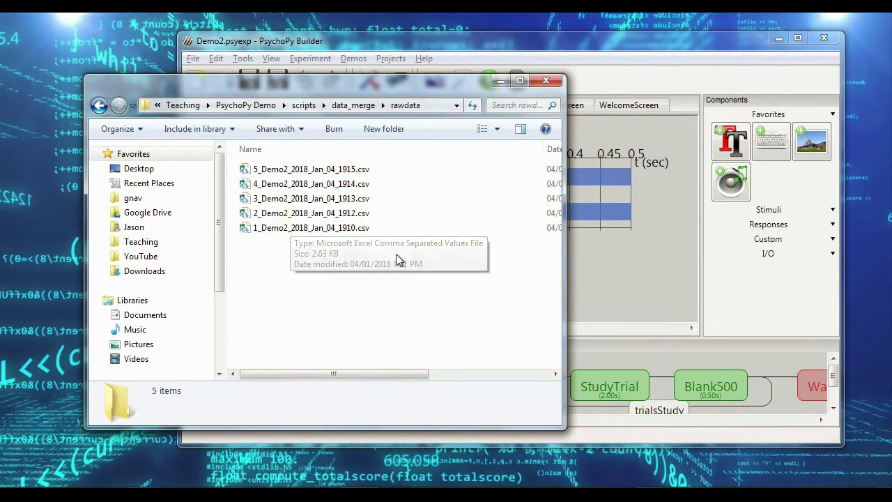
left_click_drag(390, 255, 239, 158)
Move the file explorer and PsychoPy Builder windows apart, bring the explorer forward and clear the file selection
left_click_drag(342, 84, 299, 73)
left_click_drag(430, 40, 468, 46)
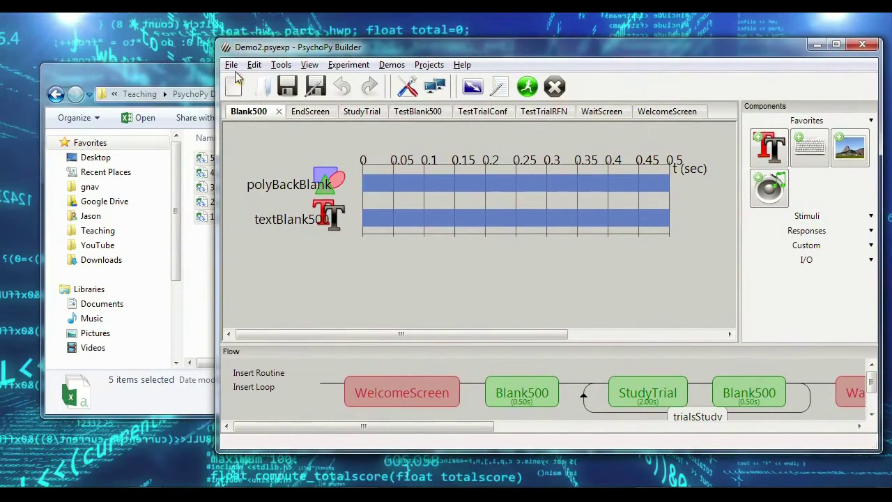
left_click(184, 71)
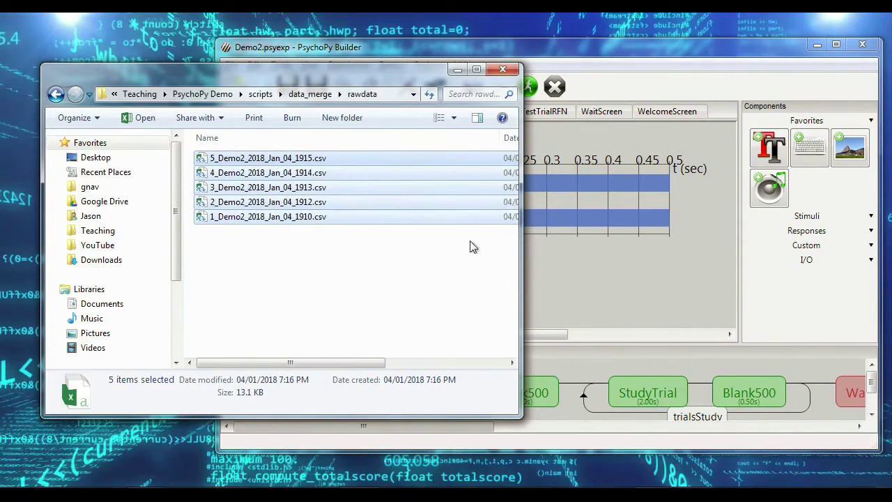
left_click(370, 269)
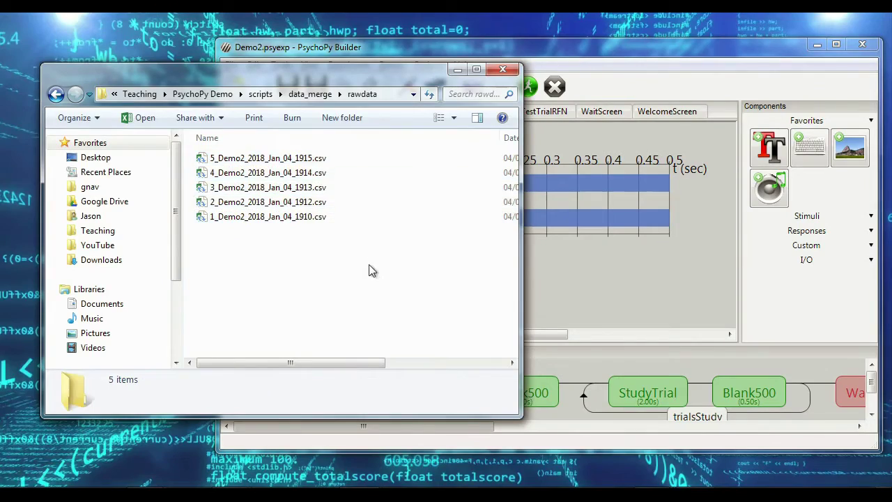
Open 4_Demo2_2018_Jan_04_1914.csv in Excel and examine the study trials in rows 3 to 8
left_click(267, 177)
double_click(265, 174)
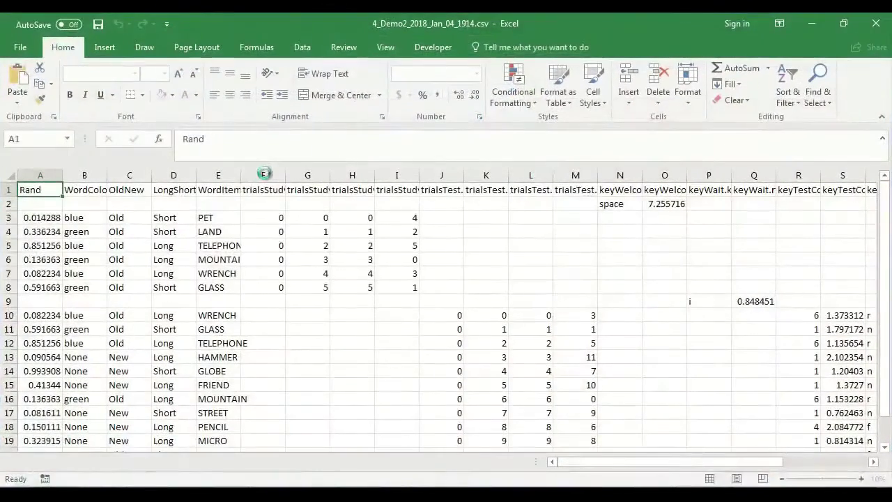
left_click_drag(8, 238, 5, 305)
scroll(268, 313, "down", 2)
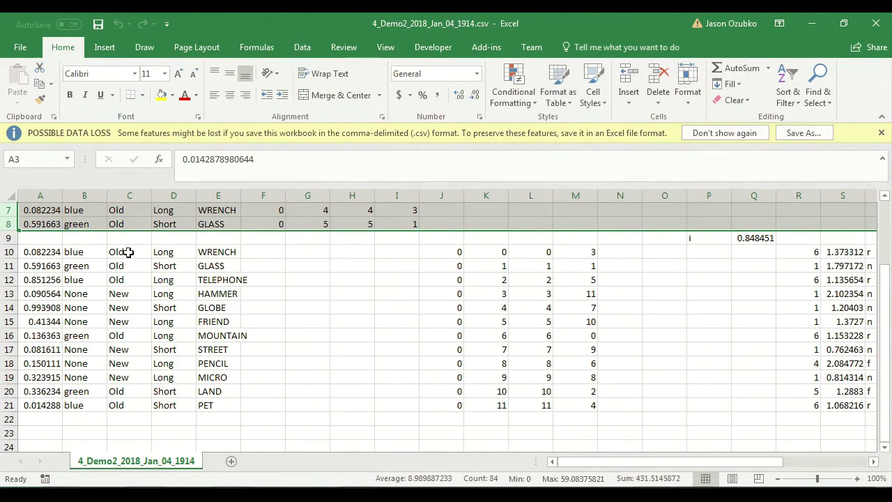
Examine the confidence ratings in column R and the r, f and n responses in column T for the test trials
left_click(804, 251)
left_click_drag(746, 464, 808, 476)
left_click_drag(587, 266, 583, 398)
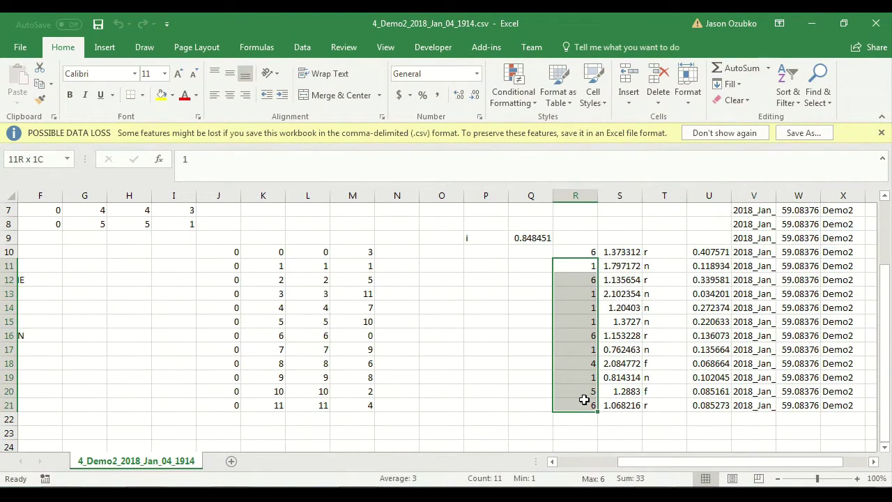
left_click(667, 253)
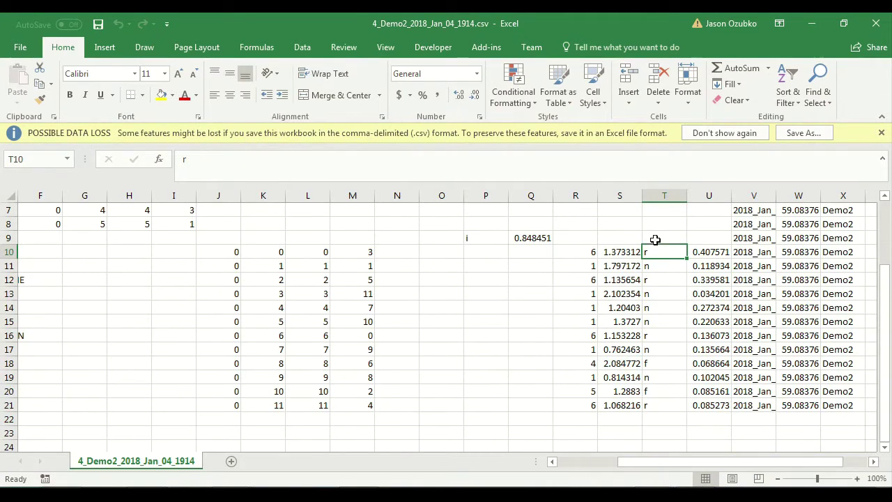
left_click(660, 364)
left_click(654, 350)
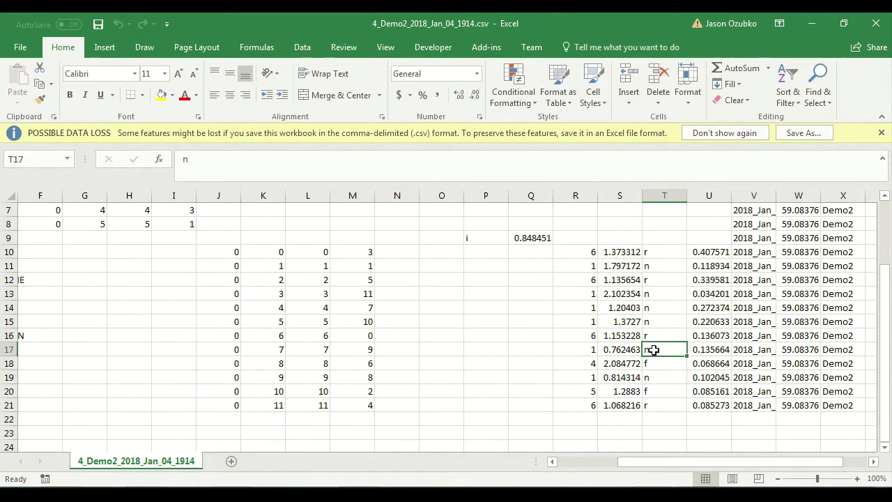
left_click_drag(692, 462, 588, 462)
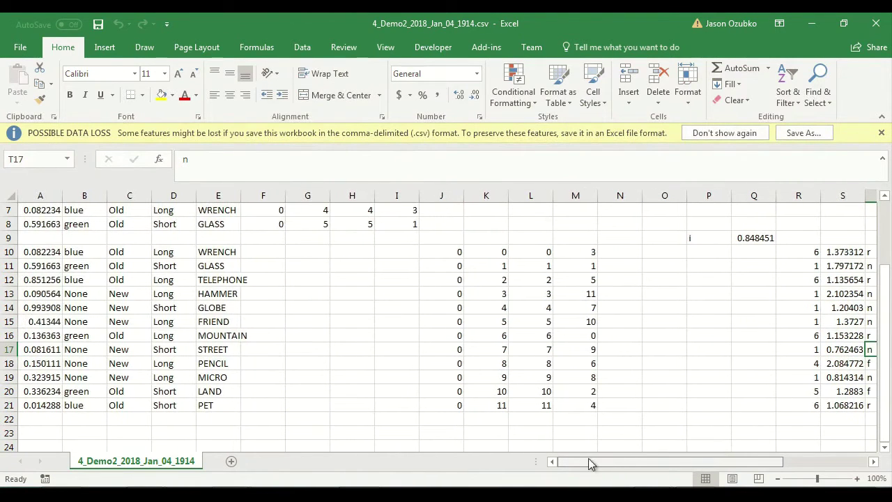
scroll(310, 327, "up", 2)
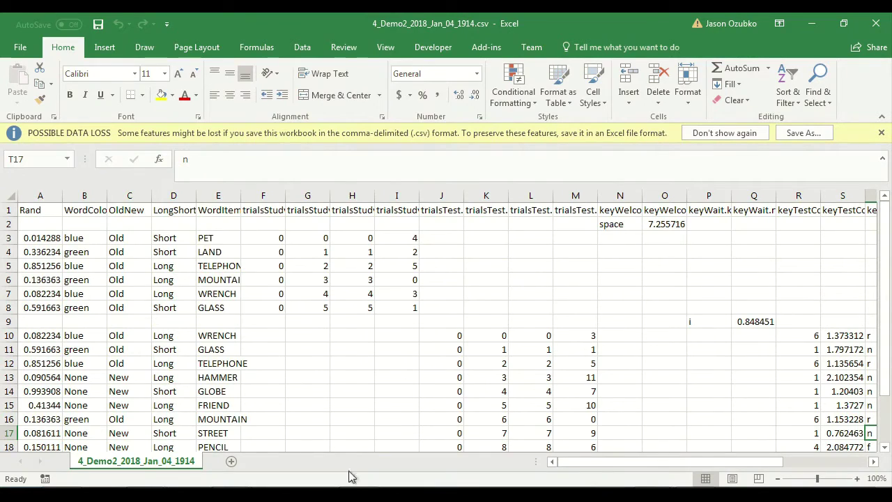
Go to the PsychoPy Demo folder in the file explorer and open word_stimuli.xlsx
left_click(353, 497)
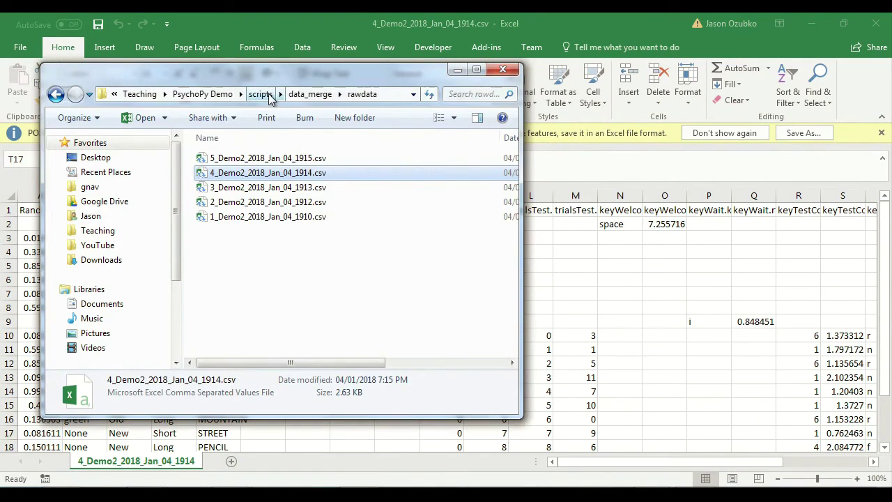
left_click(271, 96)
left_click(285, 94)
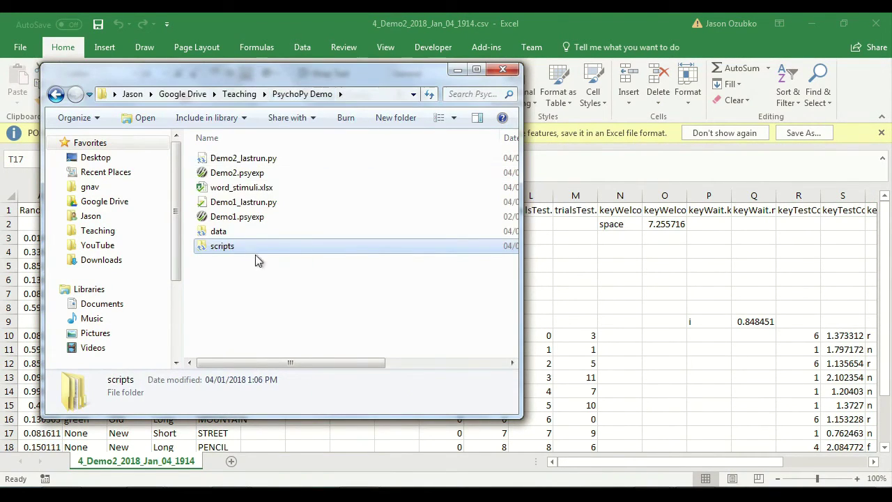
double_click(257, 189)
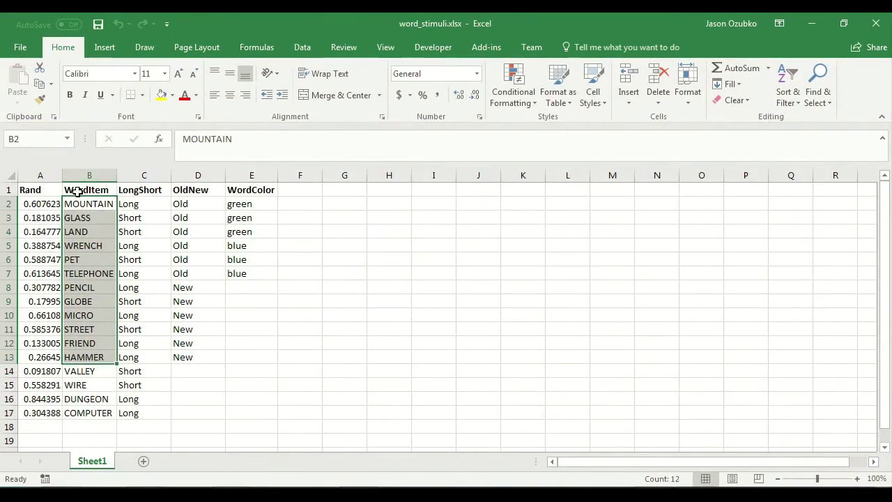
Sort columns A to C by Rand cell values from smallest to largest, treating the first row as headers
left_click_drag(41, 175, 144, 183)
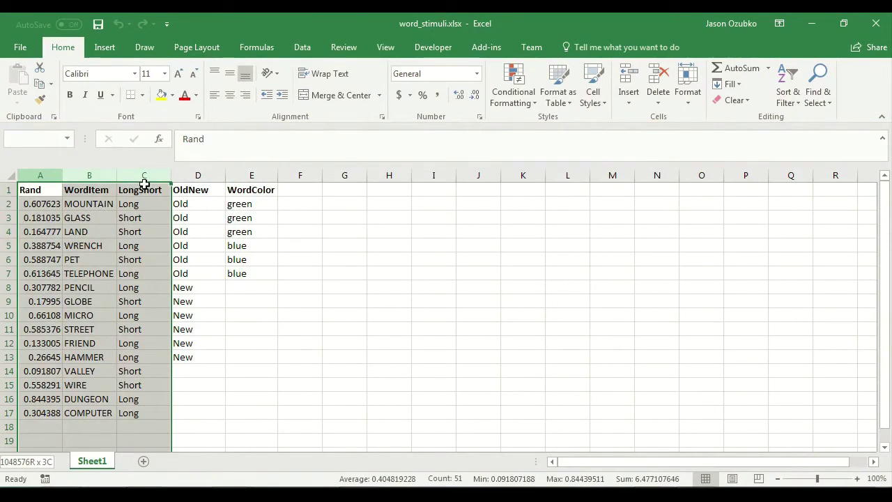
left_click(312, 51)
left_click(395, 87)
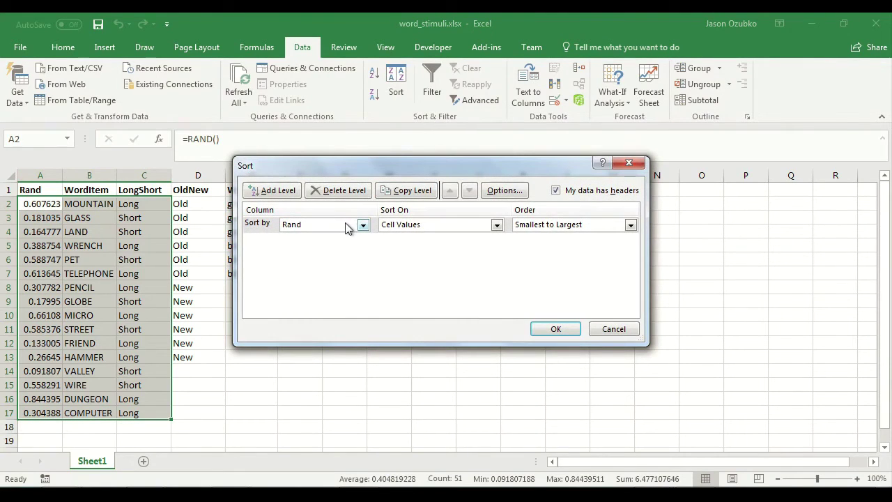
left_click(549, 329)
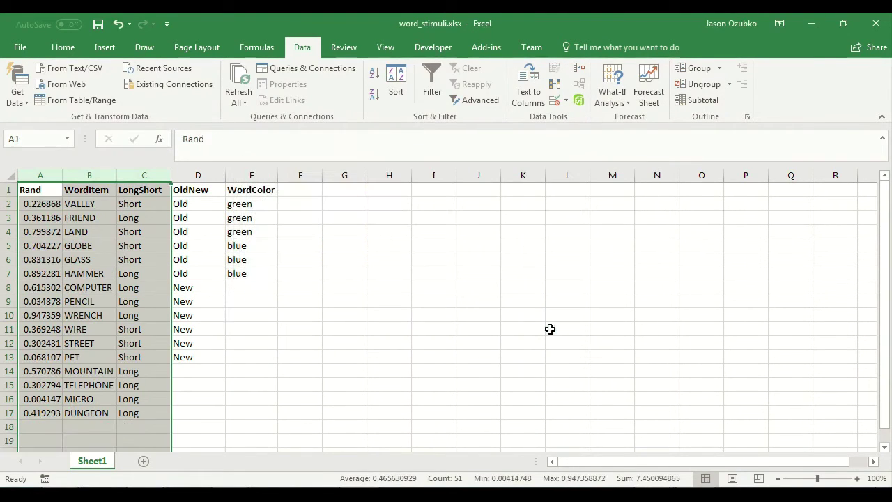
Check the words assigned to the Old and New conditions, and minimize the word_stimuli.xlsx workbook
left_click_drag(81, 202, 111, 272)
left_click(125, 329)
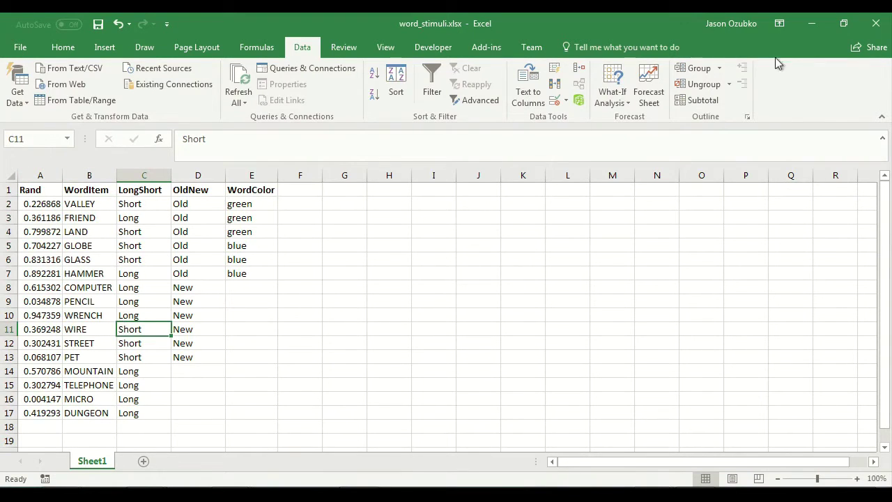
left_click(812, 24)
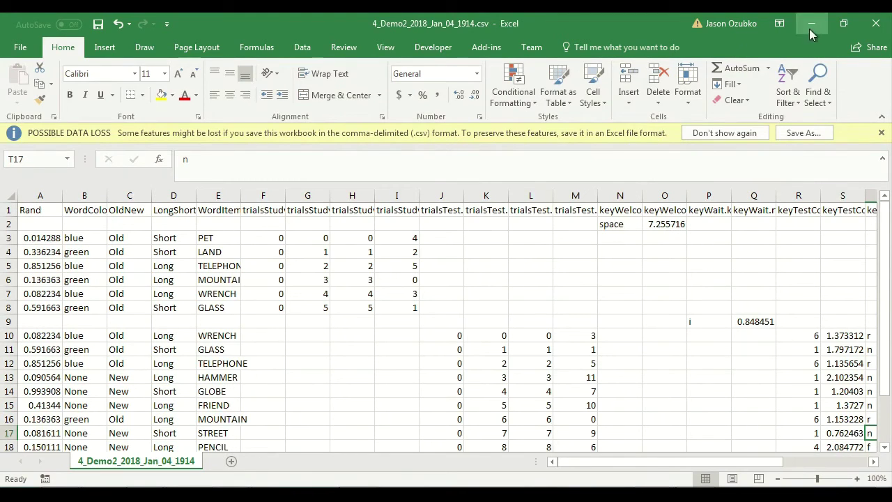
Examine the study words in column E of the participant's CSV file and the test trials below them
left_click_drag(214, 239, 211, 293)
left_click(214, 311)
scroll(393, 327, "down", 2)
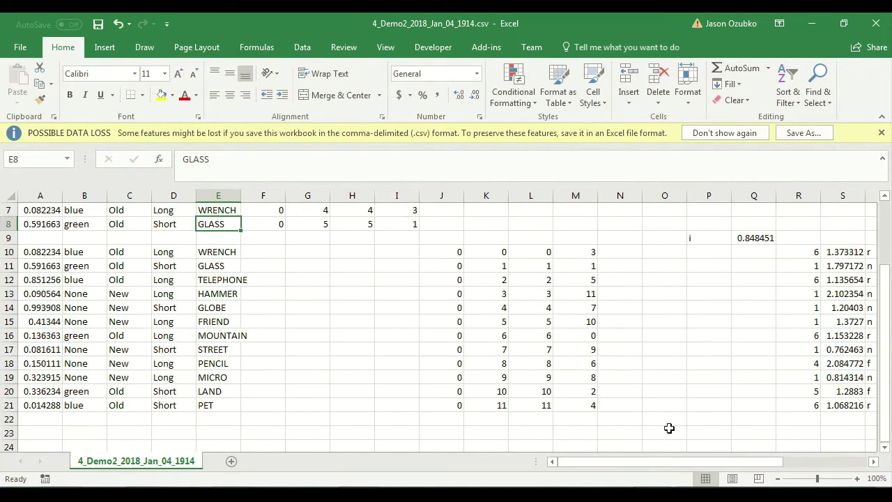
left_click_drag(667, 462, 440, 465)
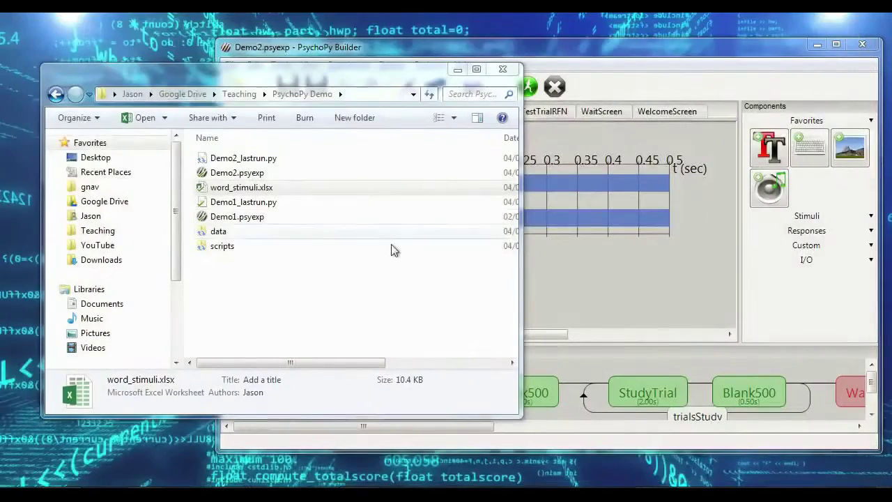
Open data_merge_v3.py from the data_merge folder inside scripts
double_click(245, 249)
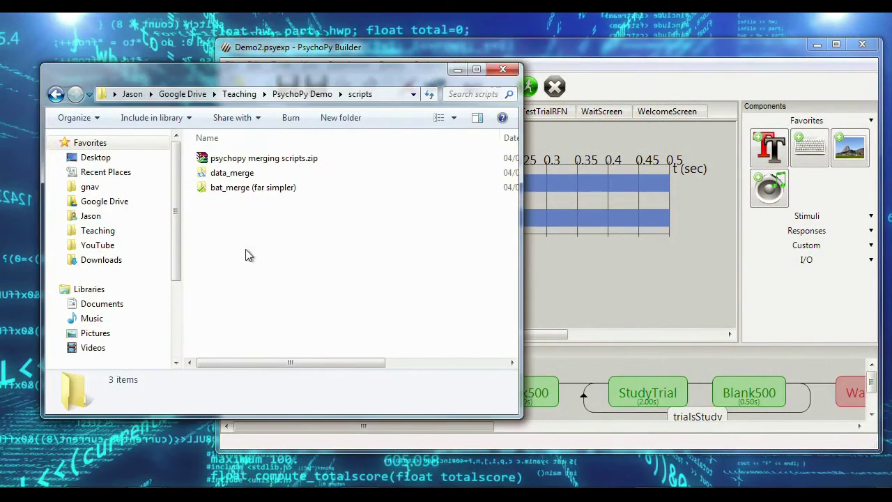
double_click(251, 172)
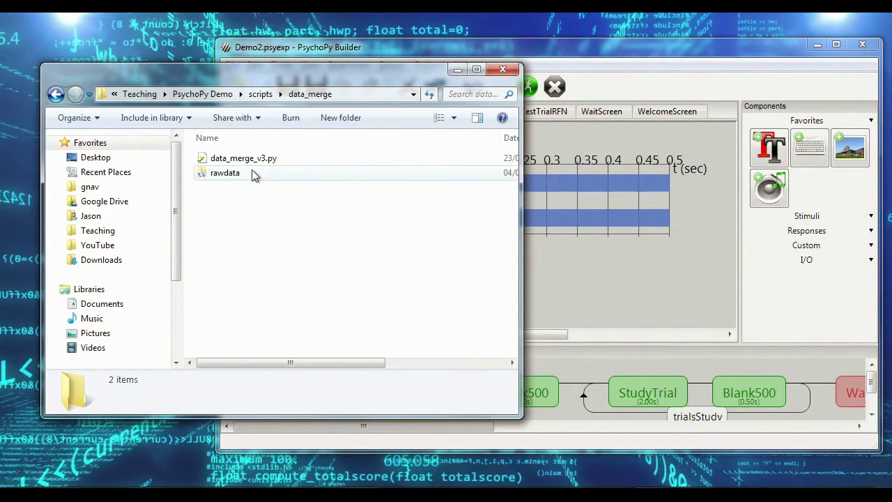
double_click(249, 160)
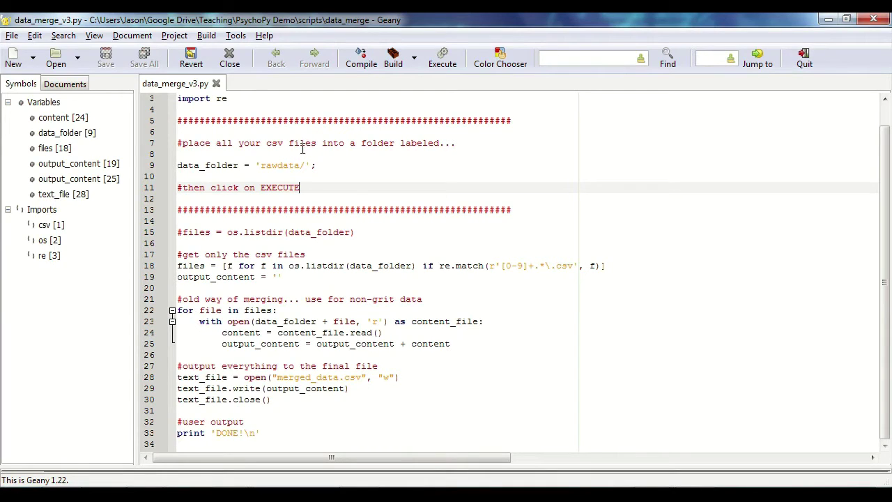
Review the merge script, check the CSV files in the rawdata folder and return to the data_merge folder
scroll(310, 160, "up", 1)
scroll(314, 167, "down", 1)
key("alt+Tab")
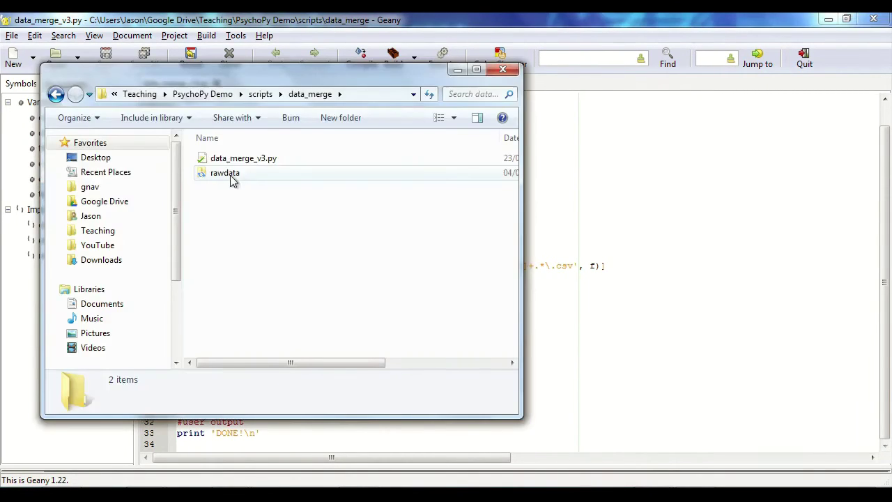
double_click(230, 176)
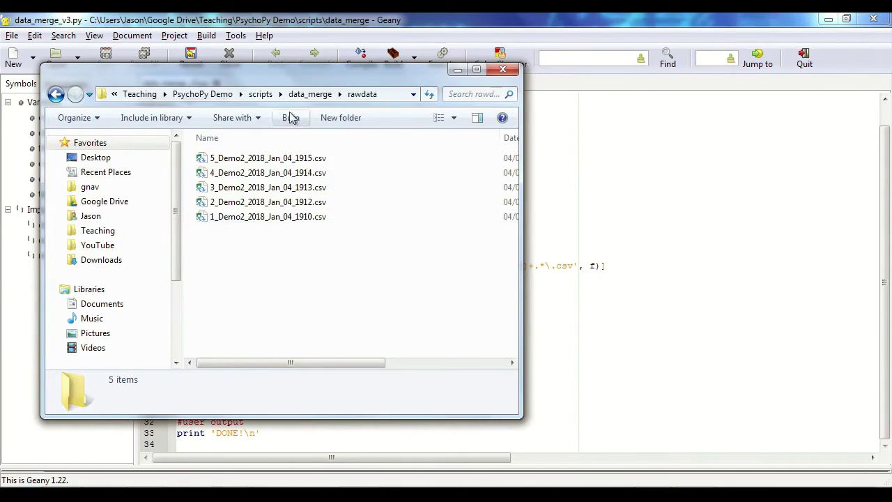
left_click(315, 93)
Execute data_merge_v3.py from Geany and switch back to the data_merge folder to see its output
key("alt+Tab")
left_click(444, 60)
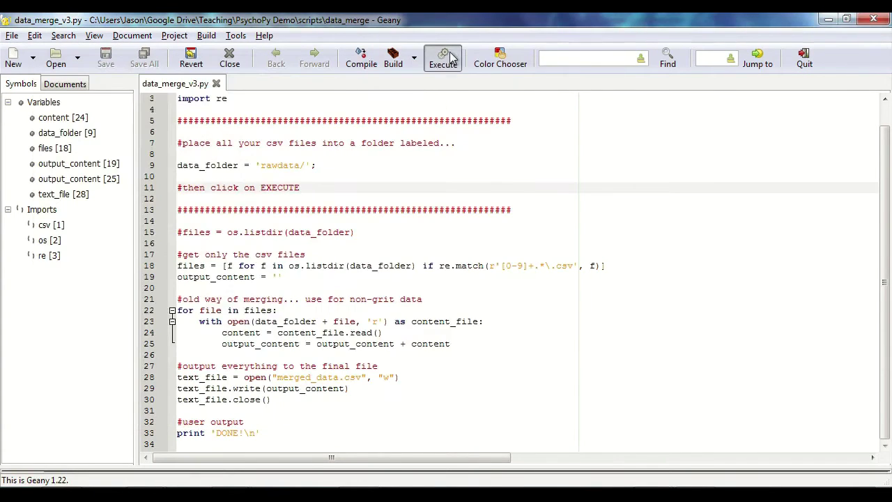
key("alt+Tab")
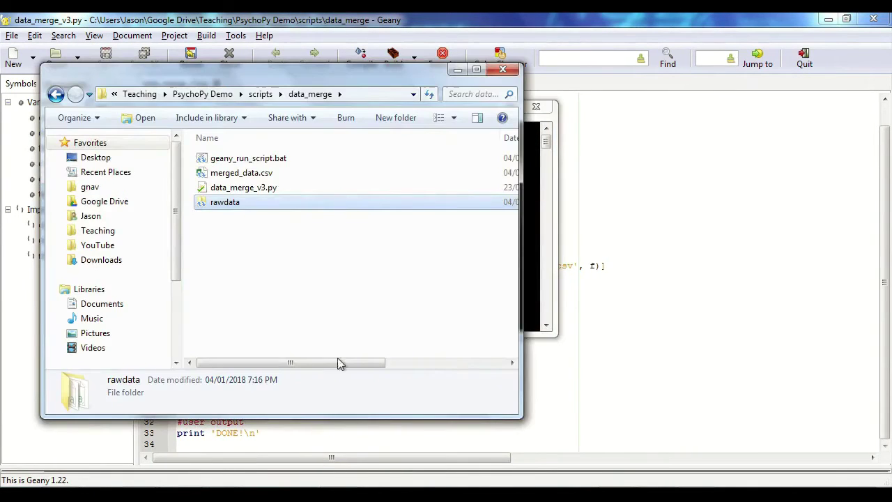
Close the finished script's console window and open merged_data.csv from the data_merge folder
left_click(536, 268)
key("Return")
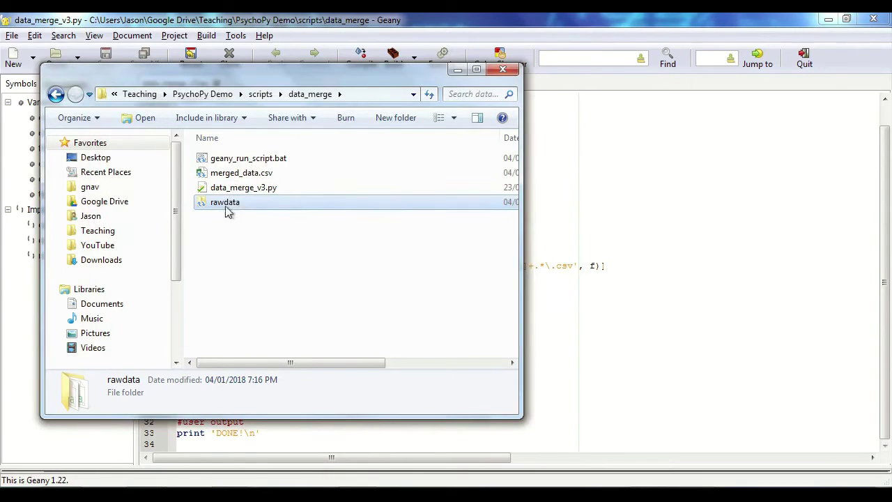
double_click(244, 160)
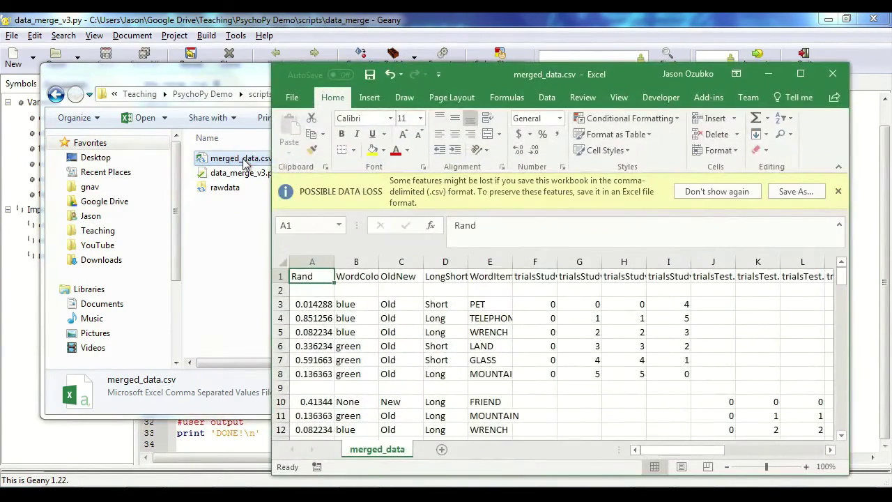
Minimize the Geany and data_merge folder windows and maximize the merged_data.csv workbook
left_click(827, 20)
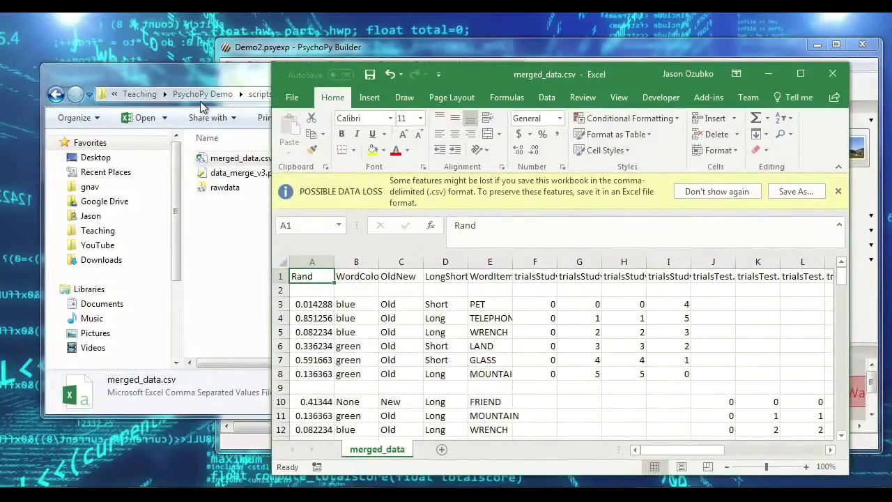
left_click(240, 75)
left_click(454, 69)
left_click_drag(522, 77, 278, 51)
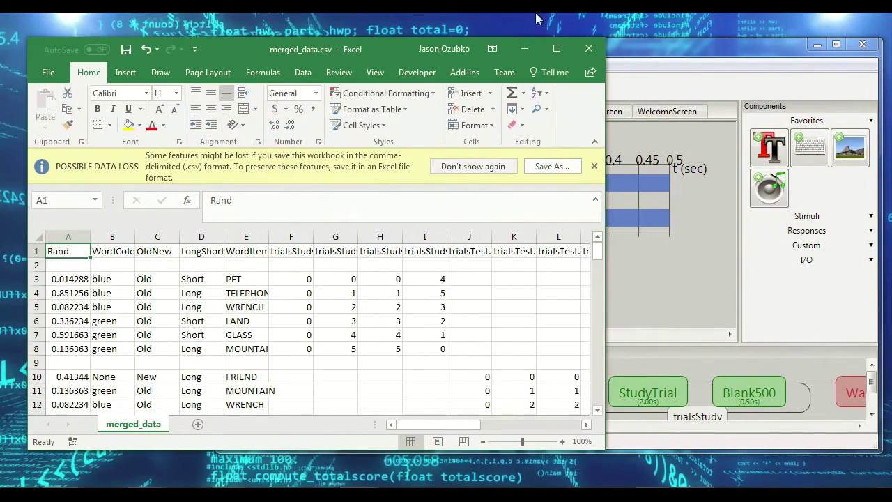
left_click(556, 48)
Examine the merged rows across all columns, including the participant numbers in column Z and where each participant's data begins
left_click_drag(774, 461, 862, 462)
left_click_drag(844, 224, 838, 374)
scroll(839, 375, "down", 15)
scroll(840, 376, "down", 14)
scroll(839, 375, "down", 4)
scroll(840, 379, "up", 4)
scroll(832, 382, "down", 2)
left_click_drag(805, 464, 888, 465)
scroll(293, 323, "up", 20)
scroll(294, 323, "up", 8)
scroll(295, 322, "down", 2)
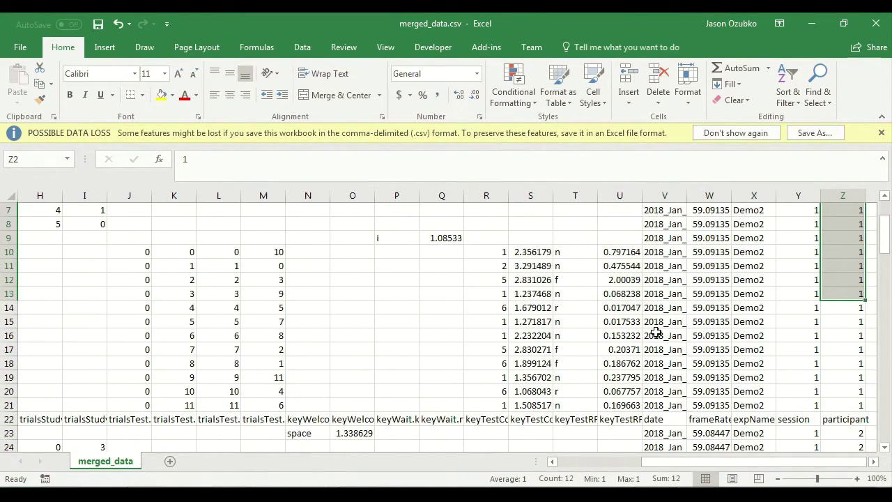
scroll(655, 332, "up", 2)
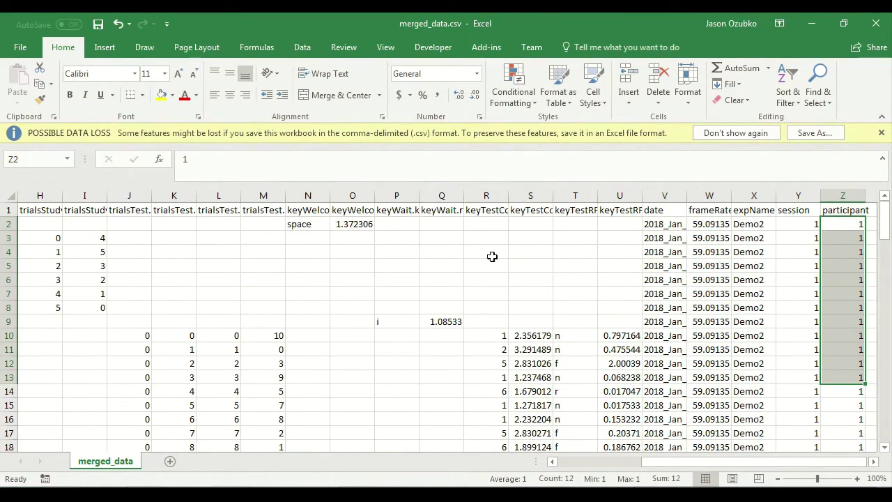
scroll(492, 250, "down", 2)
scroll(494, 278, "up", 1)
scroll(496, 286, "down", 1)
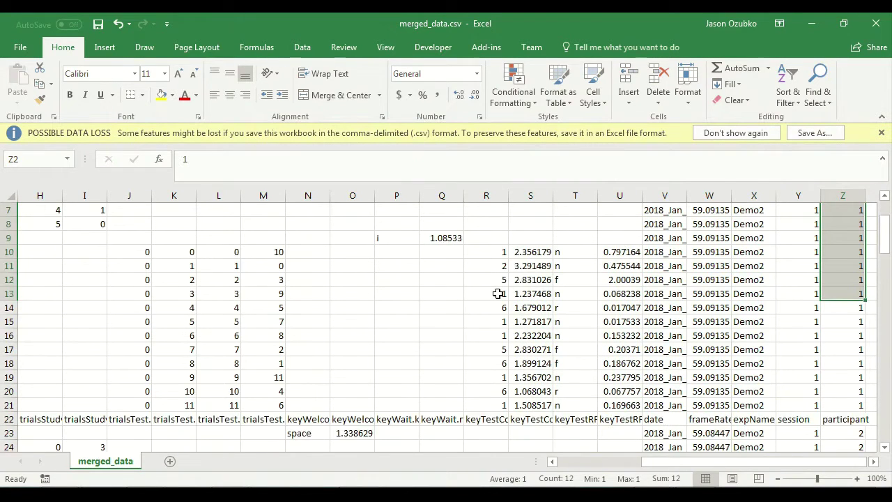
Examine the first participant's confidence responses in column R, from row 10 down to row 17
left_click(497, 252)
left_click(496, 262)
left_click(495, 279)
left_click(495, 293)
left_click(495, 246)
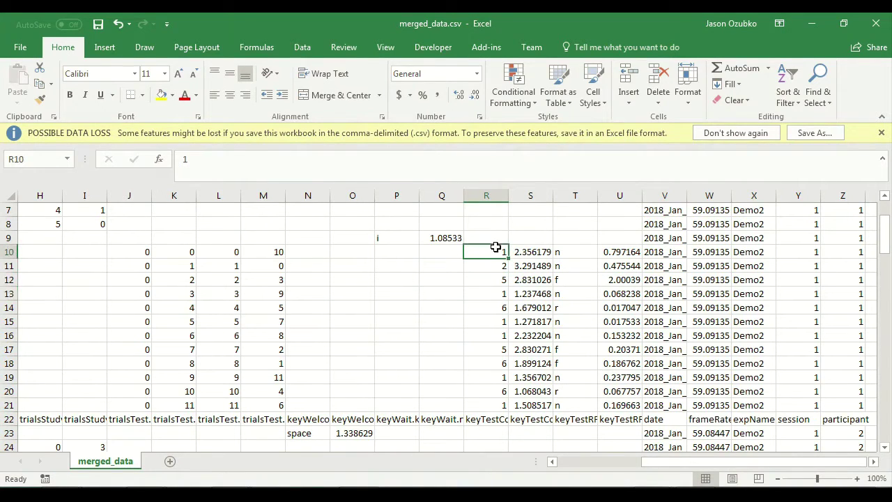
left_click(494, 307)
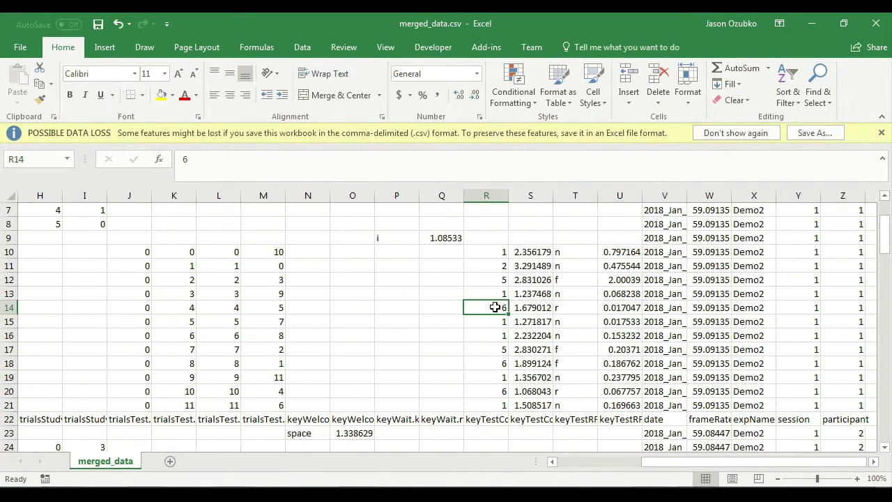
left_click_drag(500, 266, 502, 293)
left_click_drag(501, 324, 490, 347)
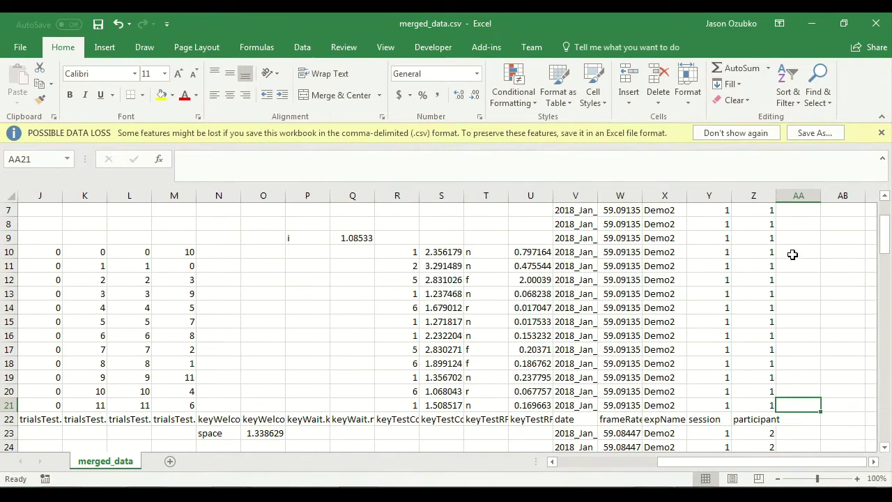
Enter the formula =IF(R10>=4,"1","0") in cell AA10 to code the test response as yes or no
left_click(792, 254)
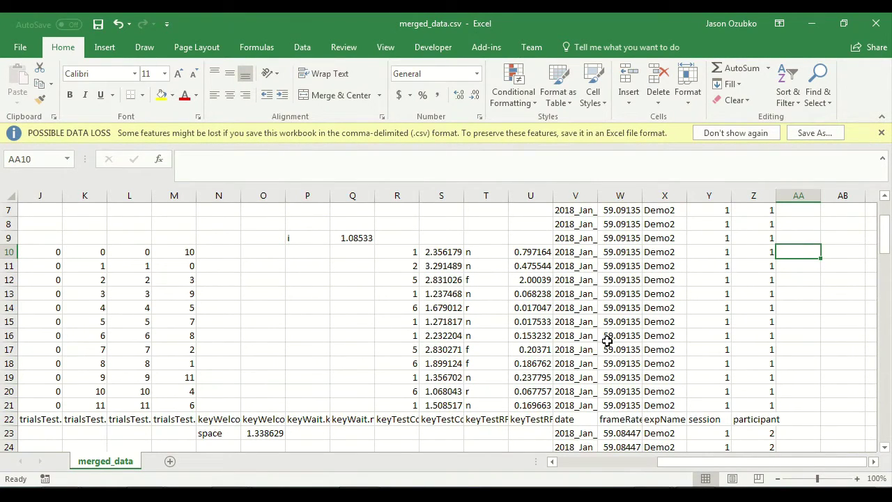
type("=if")
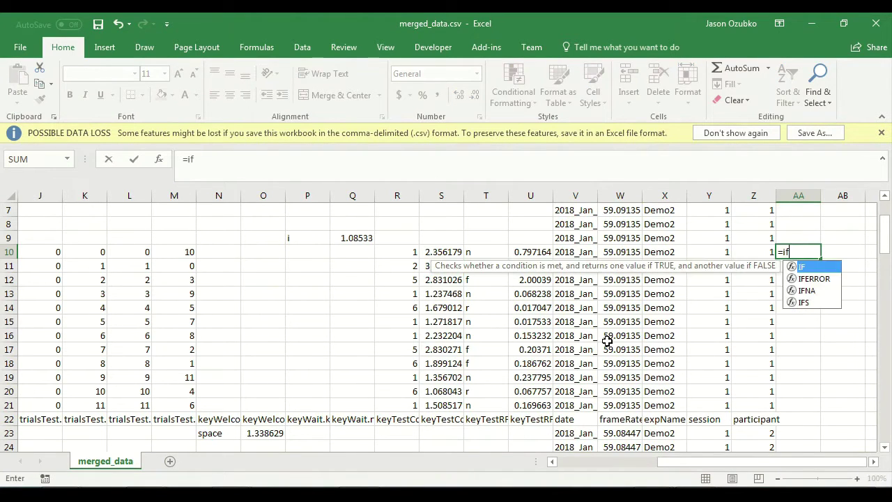
type("(")
key("Left")
key("Left")
key("Left")
key("Left")
key("Left")
key("Left")
key("Left")
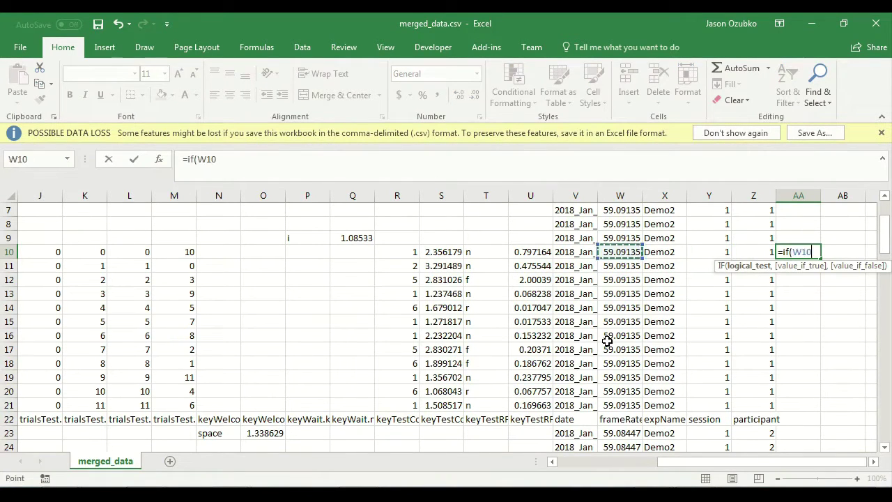
key("Left")
key("Left")
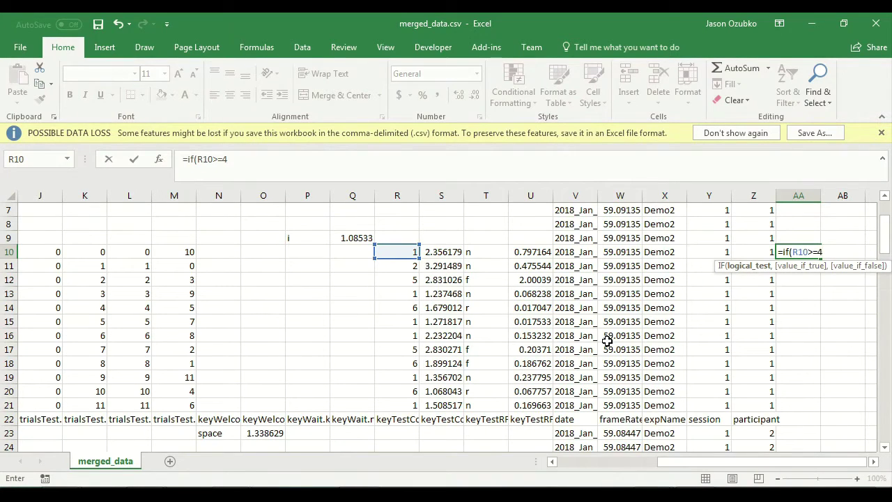
type(",")
type("1")
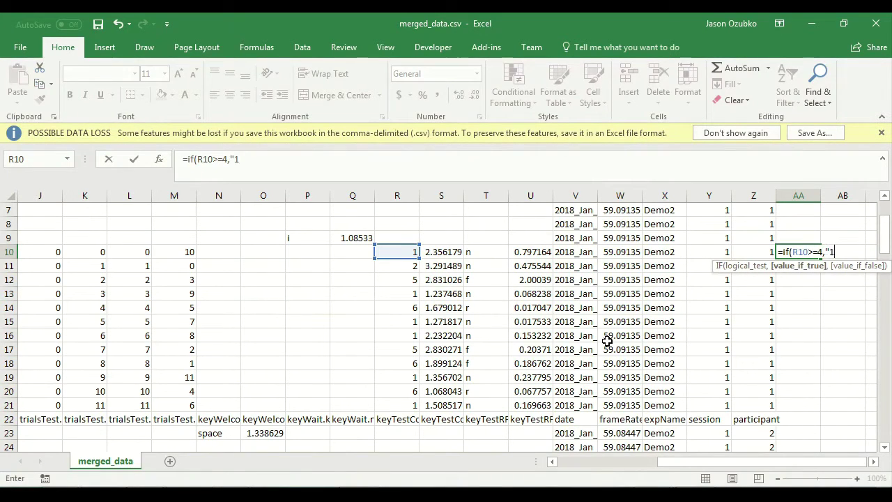
type("\",")
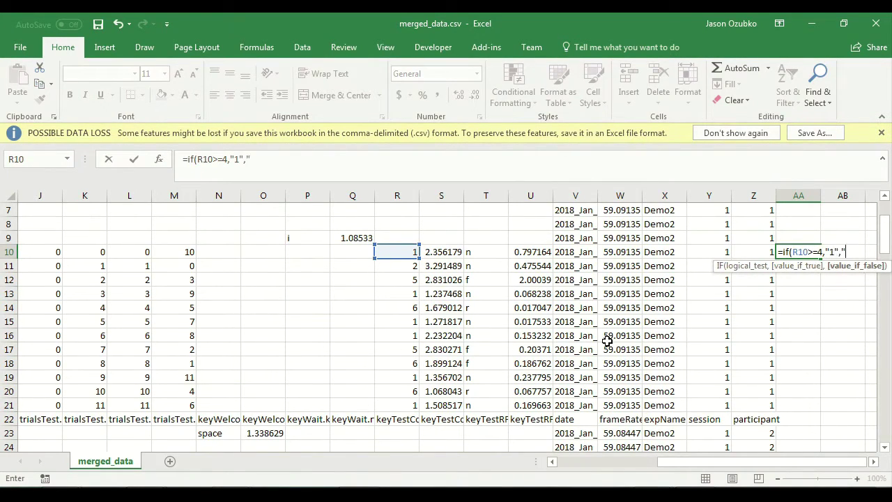
type("\"0\")")
key("Return")
key("Up")
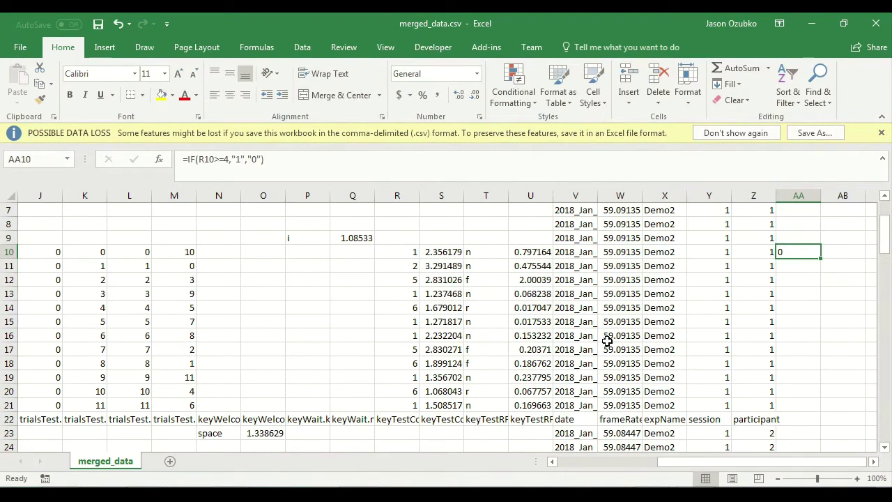
Copy the formula in AA10 to cells AA11 through AA21 and return to AA10
key("ctrl+c")
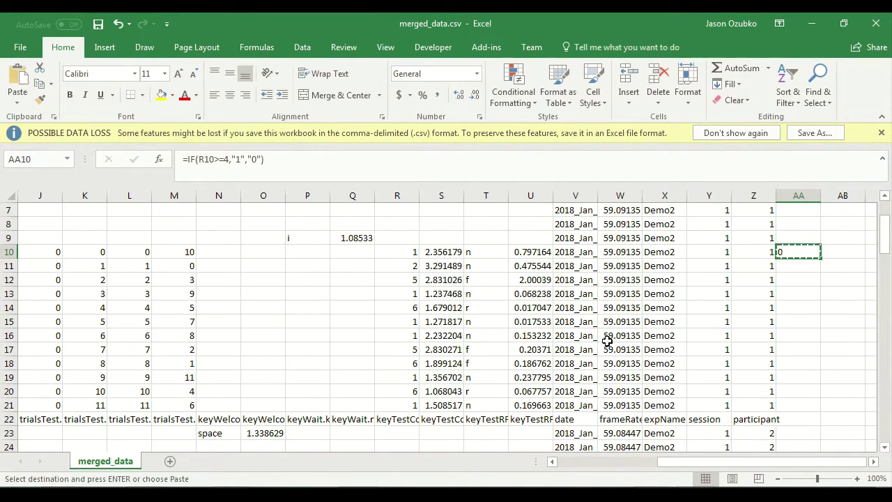
key("Down")
key("shift+Down")
key("shift+Down")
key("shift+Down")
key("shift+Down")
key("shift+Down")
key("shift+Down")
key("shift+Down")
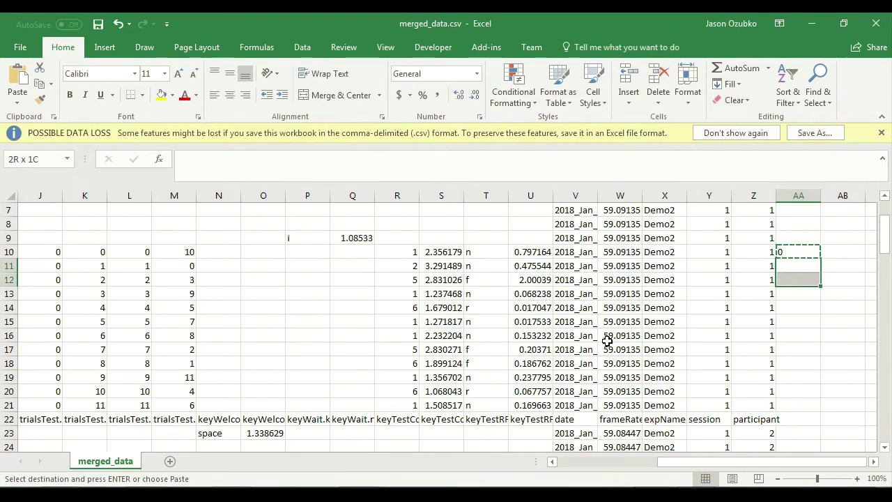
key("shift+Down")
key("shift+Down")
key("shift+Down")
key("ctrl+v")
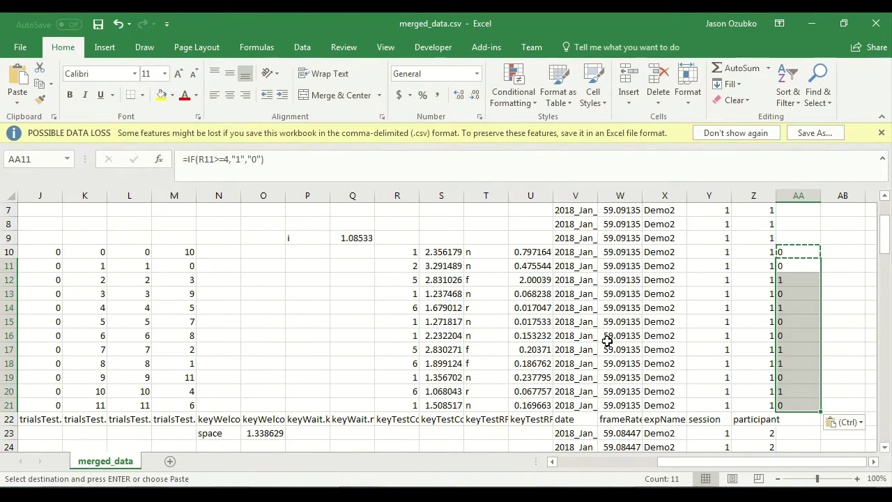
key("Right")
key("Left")
key("Up")
key("Down")
key("Up")
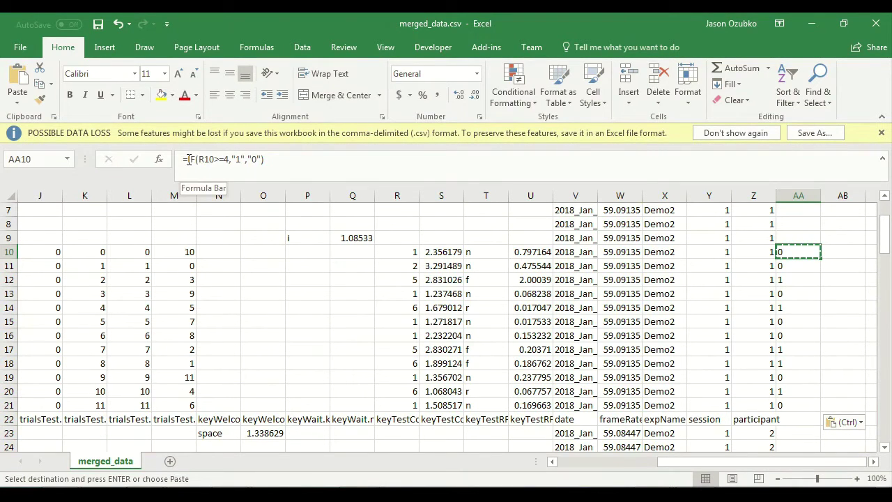
Check the cells above the formulas in column AA and enter the heading p_yes in AA1
scroll(785, 292, "up", 2)
left_click_drag(801, 229, 802, 323)
left_click(802, 335)
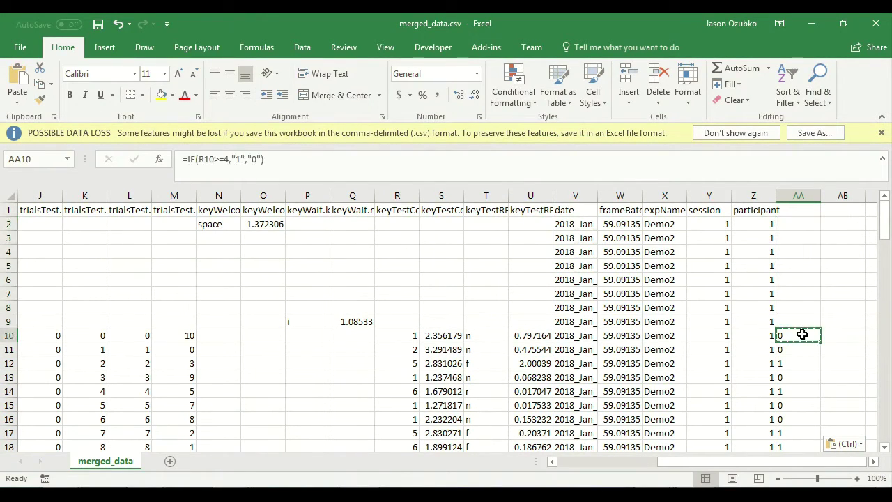
left_click(787, 206)
type("p_yes")
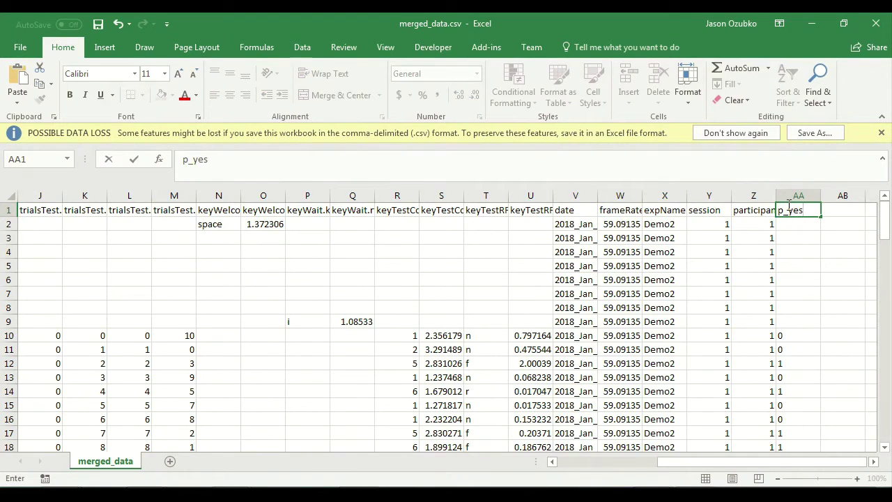
key("Return")
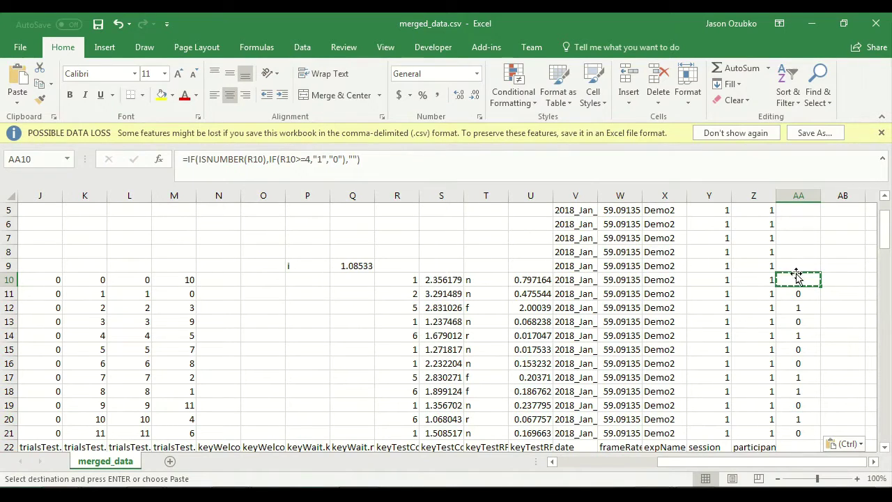
Inspect the ISNUMBER condition in AA10's formula without changing it, and copy the cell
double_click(259, 159)
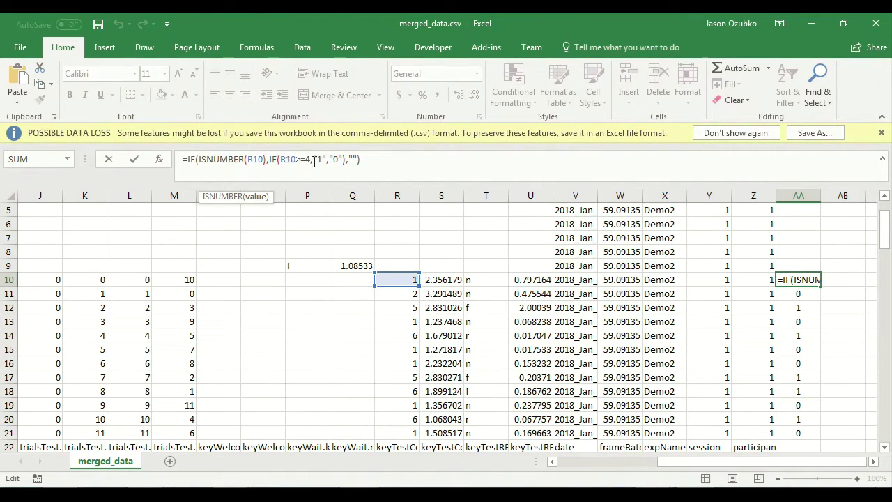
key("ctrl+Return")
key("ctrl+c")
scroll(790, 249, "up", 2)
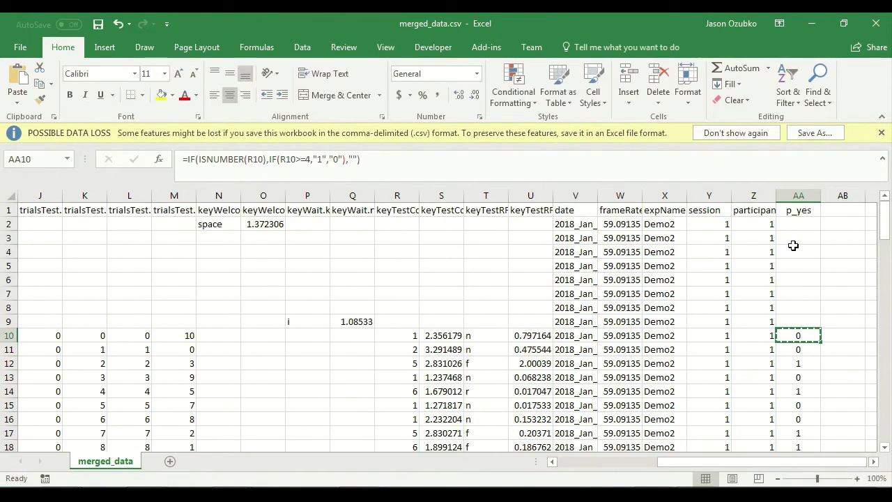
Compare the p_yes formulas in column AA with the responses in column R, including the repeated header row and second participant's rows
left_click(803, 210)
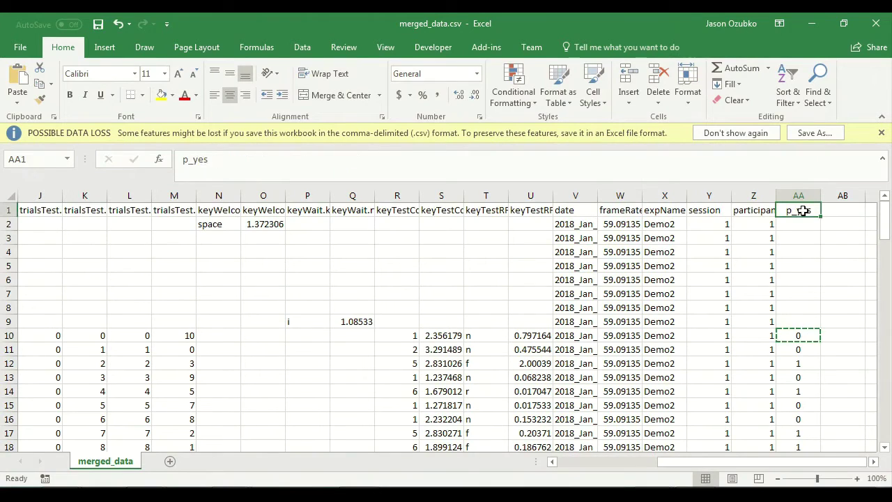
left_click(794, 335)
scroll(795, 335, "down", 2)
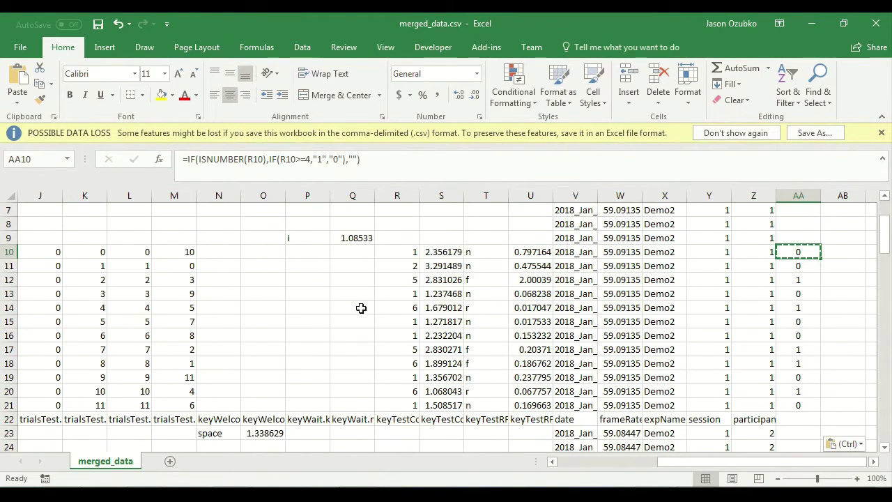
left_click_drag(391, 257, 401, 405)
scroll(792, 323, "up", 1)
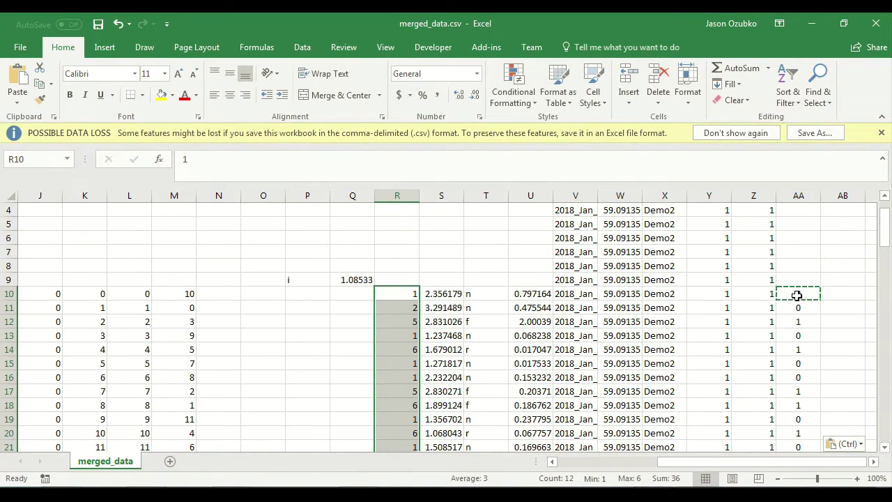
left_click(796, 296)
scroll(796, 296, "down", 2)
left_click(797, 372)
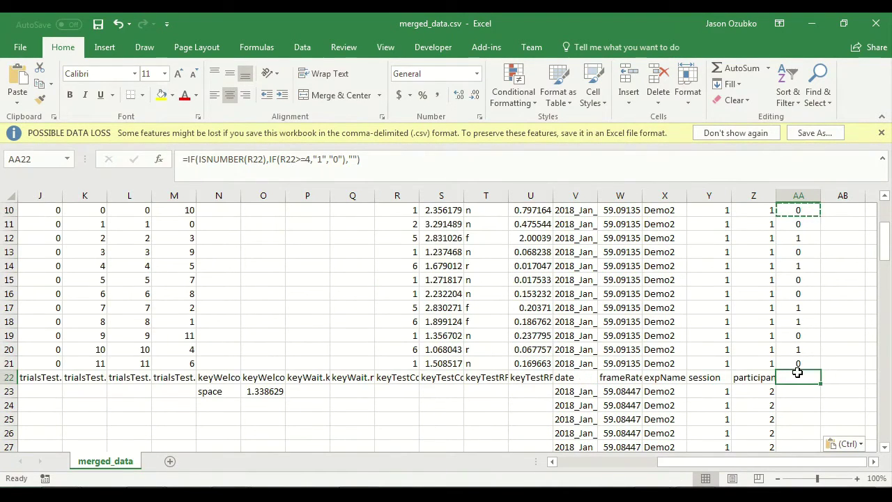
scroll(797, 370, "down", 4)
left_click(798, 315)
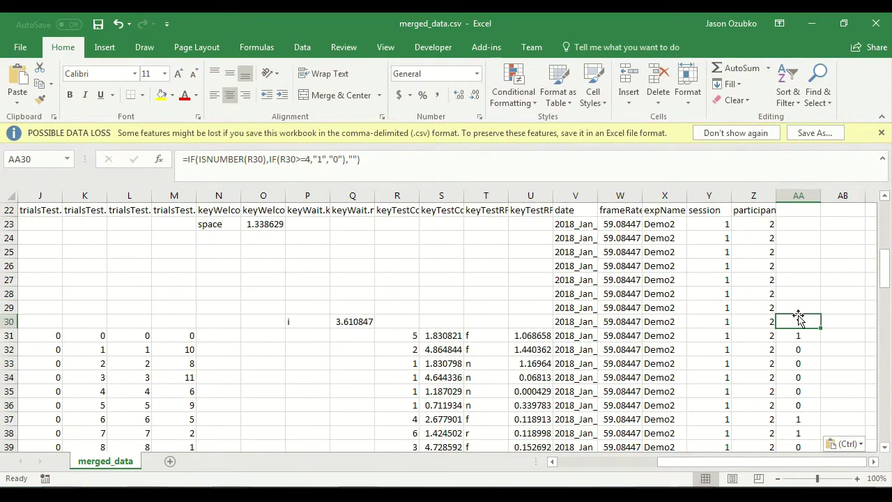
scroll(798, 316, "up", 2)
left_click(783, 293)
left_click(798, 335)
left_click(803, 363)
left_click(798, 405)
scroll(798, 408, "up", 1)
scroll(798, 409, "up", 4)
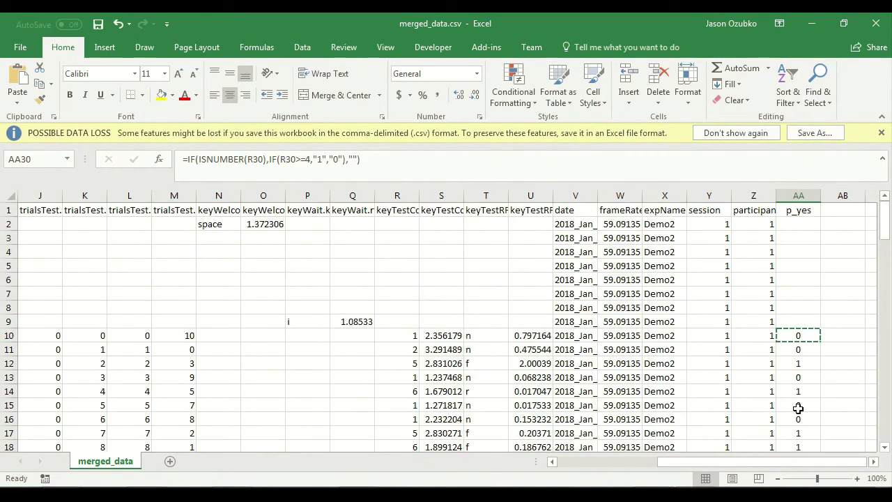
Review the p_yes heading in AA1 and the formula in AA10 without changing either
left_click(802, 210)
scroll(803, 222, "down", 1)
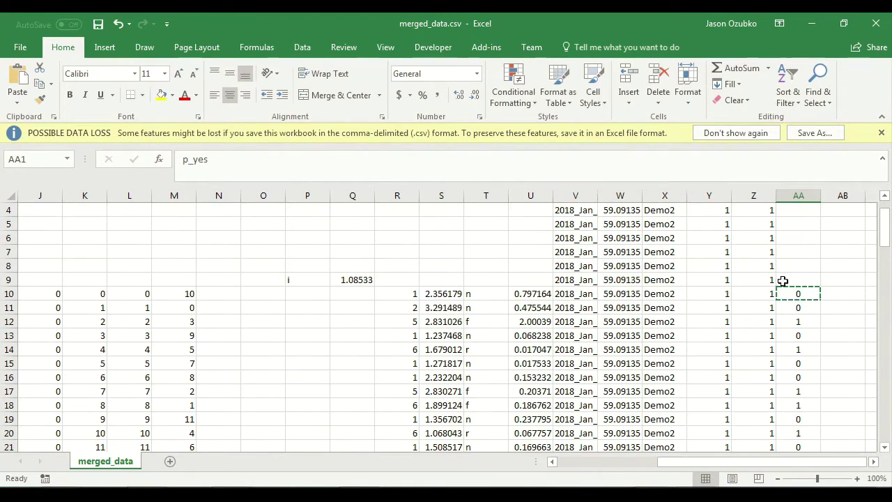
left_click(799, 293)
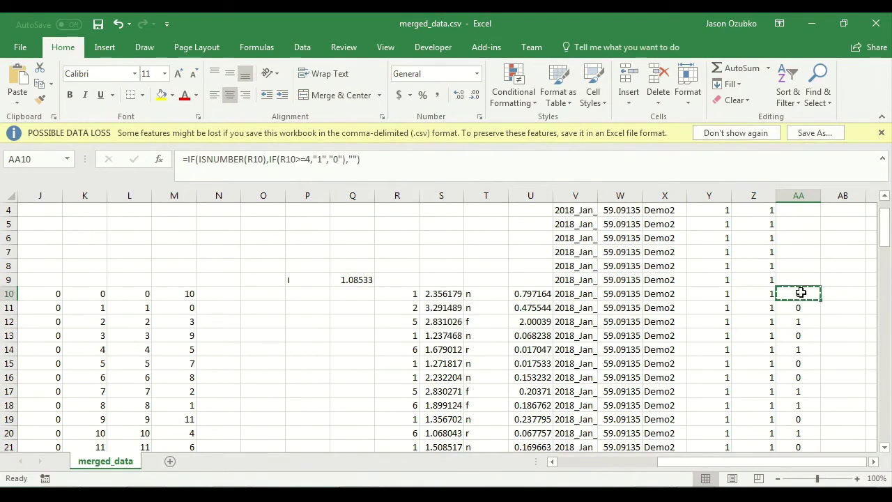
left_click(265, 160)
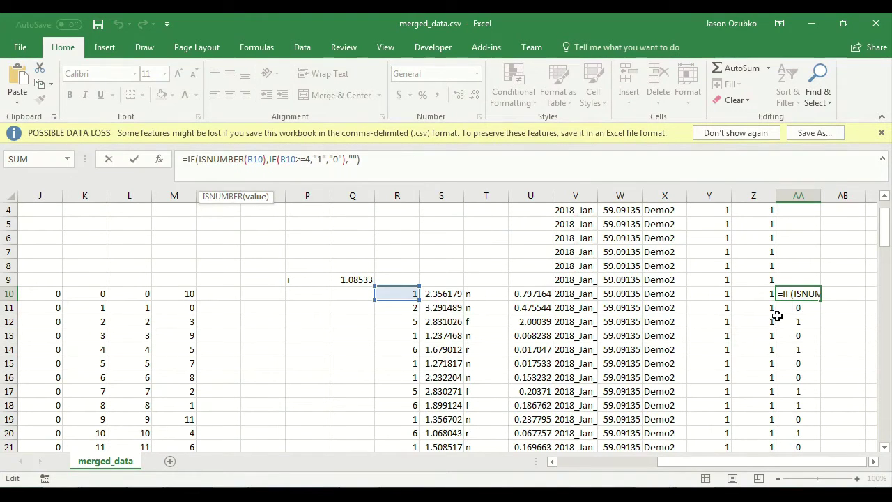
key("Escape")
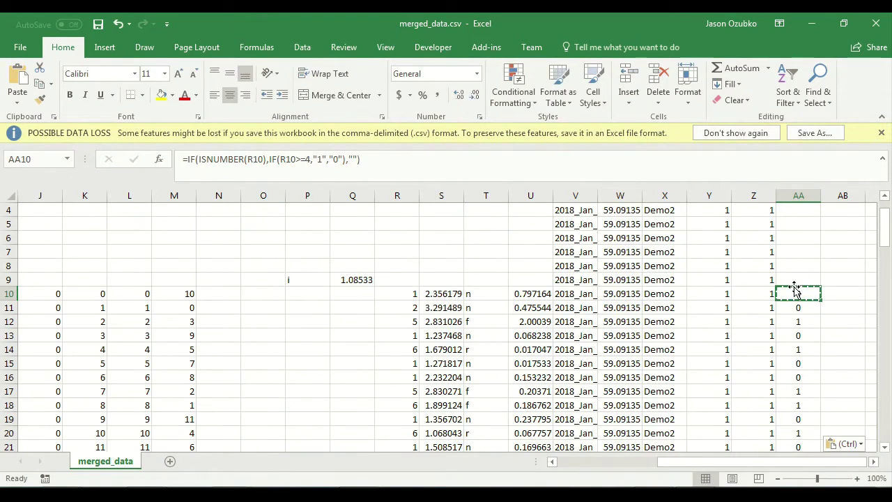
scroll(794, 291, "up", 1)
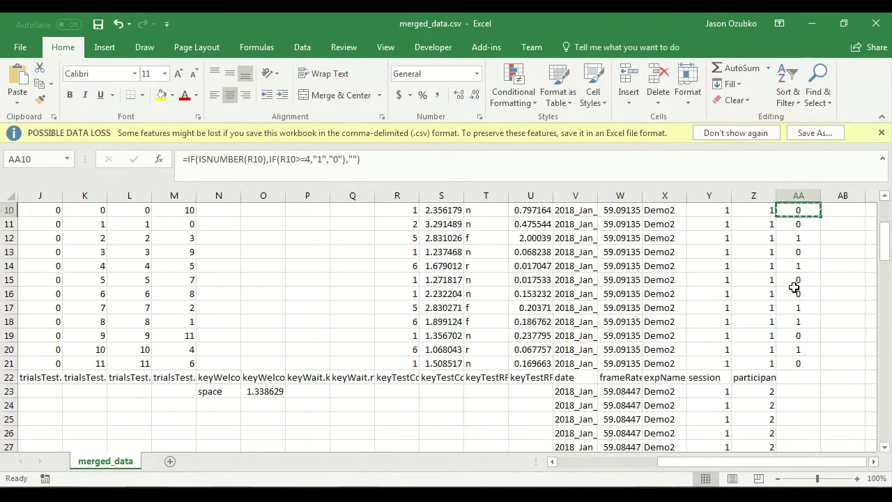
Add a new worksheet and create a PivotTable at its cell A1 from merged_data columns A through AA
left_click(171, 464)
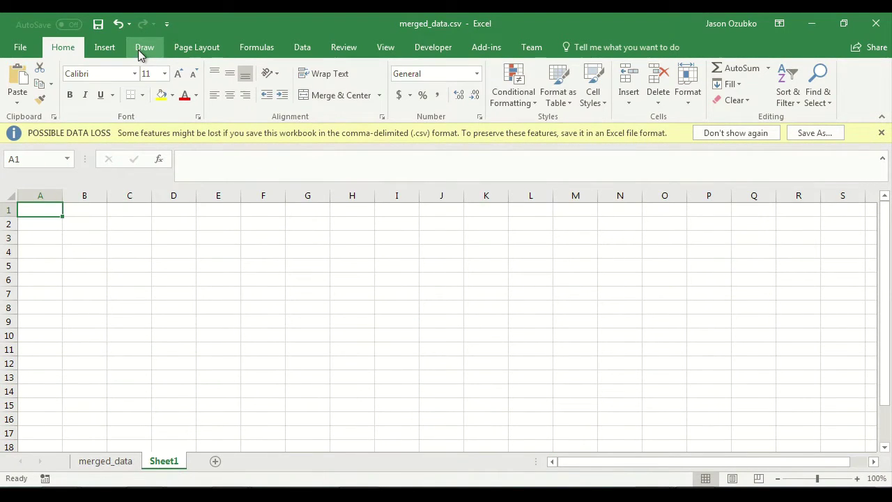
left_click(105, 47)
left_click(29, 76)
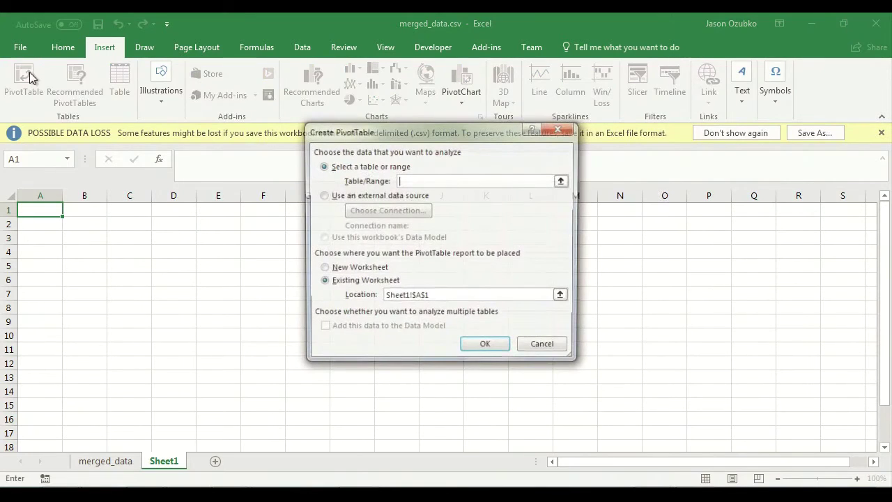
left_click(106, 460)
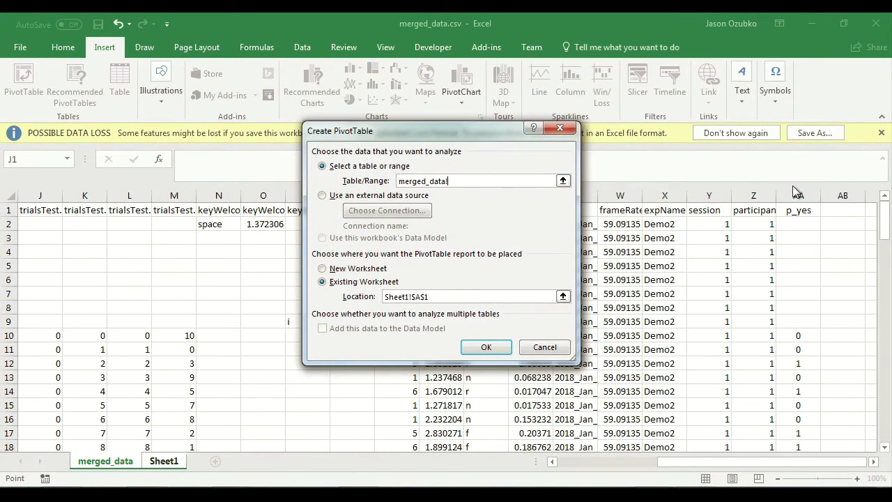
left_click(798, 195)
left_click_drag(798, 193, 2, 84)
left_click(486, 346)
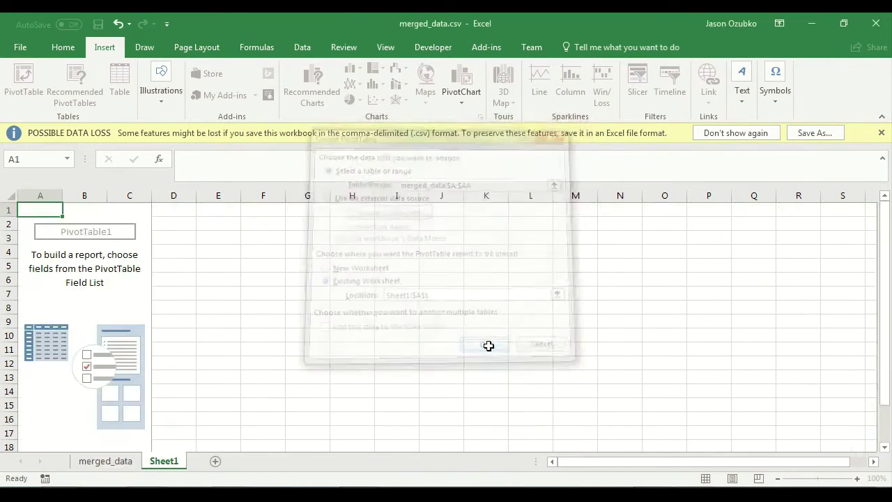
Lay out the PivotTable with participant as rows, p_yes as values and OldNew as columns
scroll(876, 282, "down", 10)
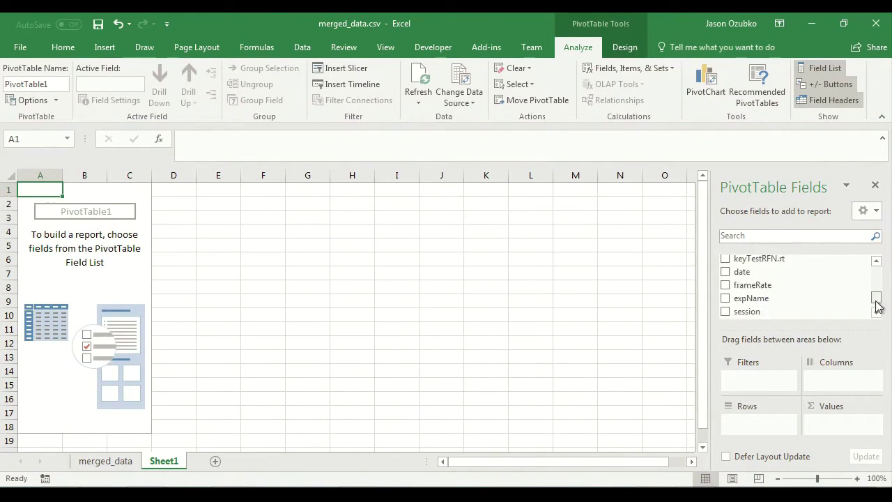
left_click_drag(775, 285, 770, 425)
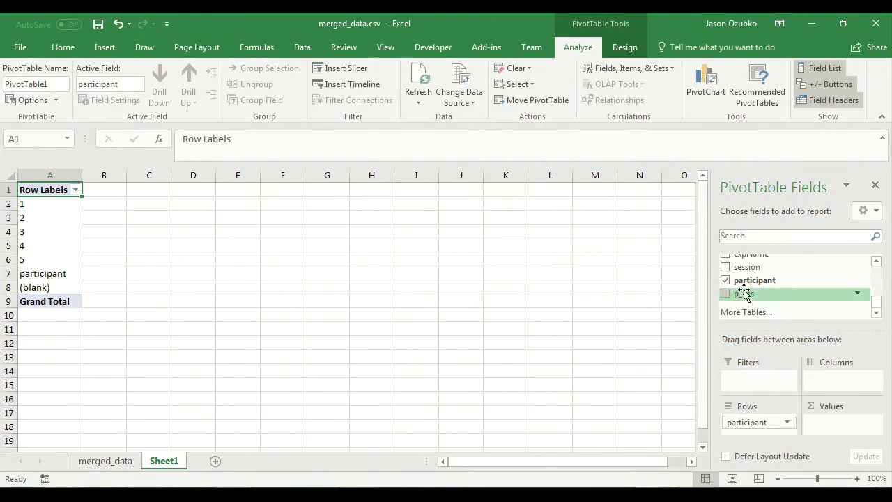
left_click_drag(739, 295, 829, 425)
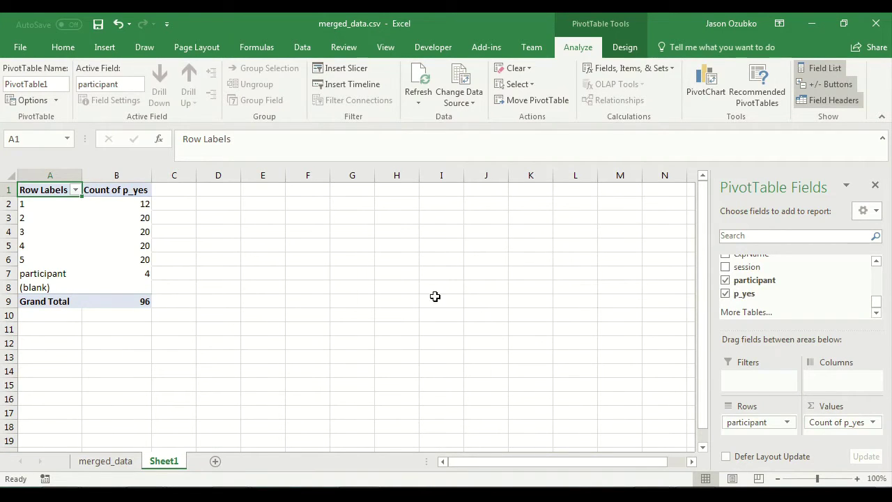
left_click_drag(877, 302, 886, 266)
left_click_drag(756, 288, 845, 386)
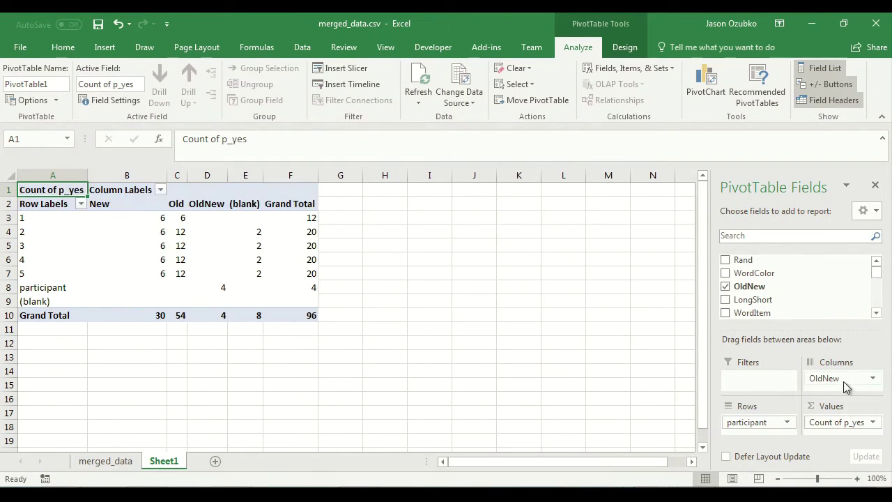
Summarize the p_yes value field by Average instead of Count
left_click(873, 423)
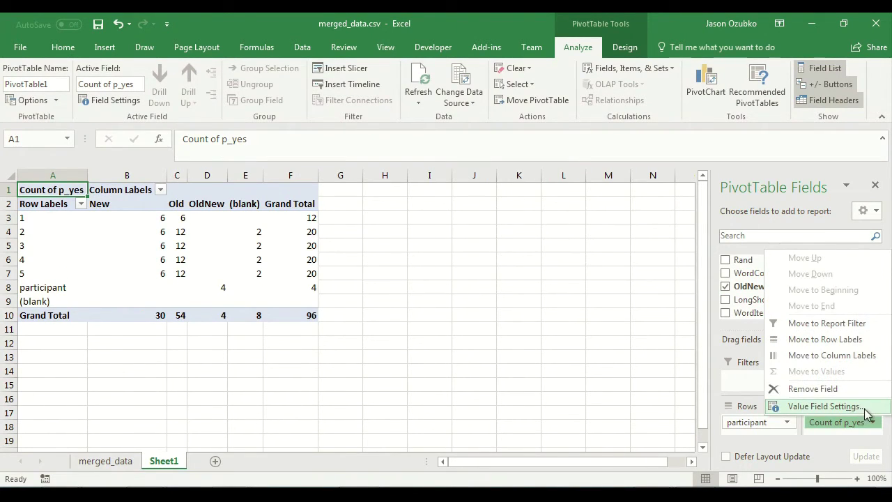
left_click(823, 406)
left_click(355, 274)
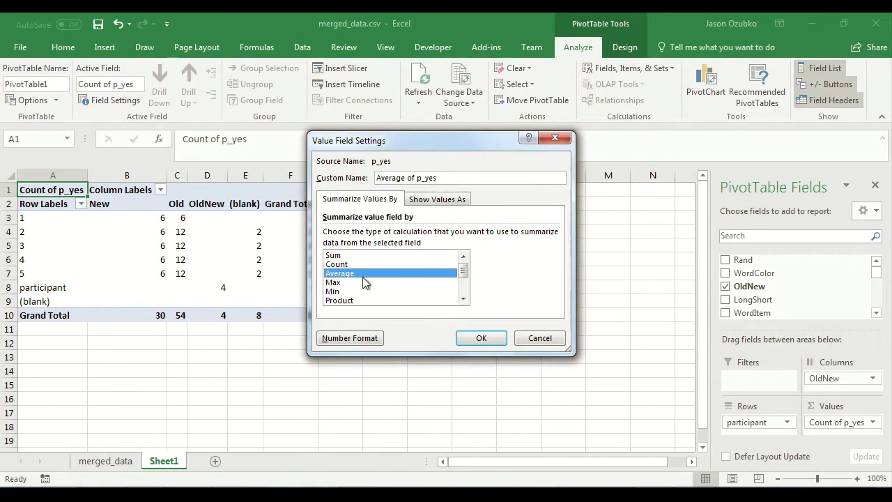
left_click(481, 338)
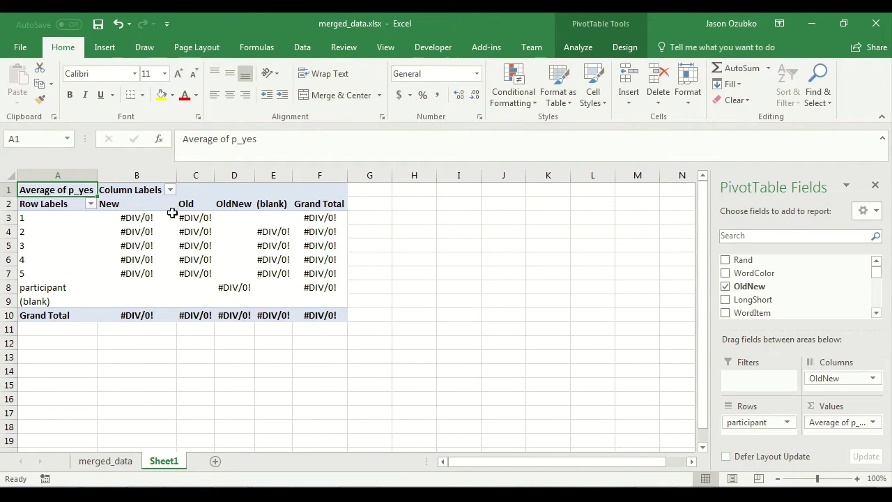
On merged_data, change AA10's formula to return unquoted numbers: =IF(ISNUMBER(R10),IF(R10>=4,1,0),"")
left_click(130, 462)
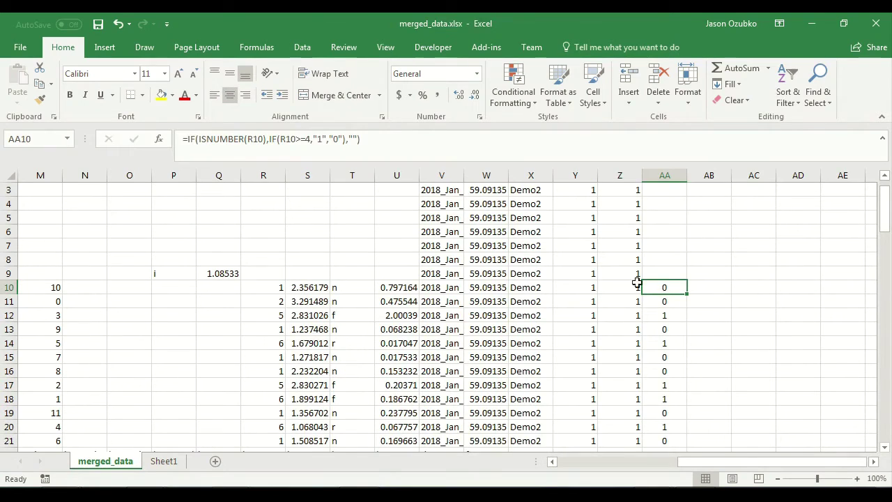
left_click(317, 139)
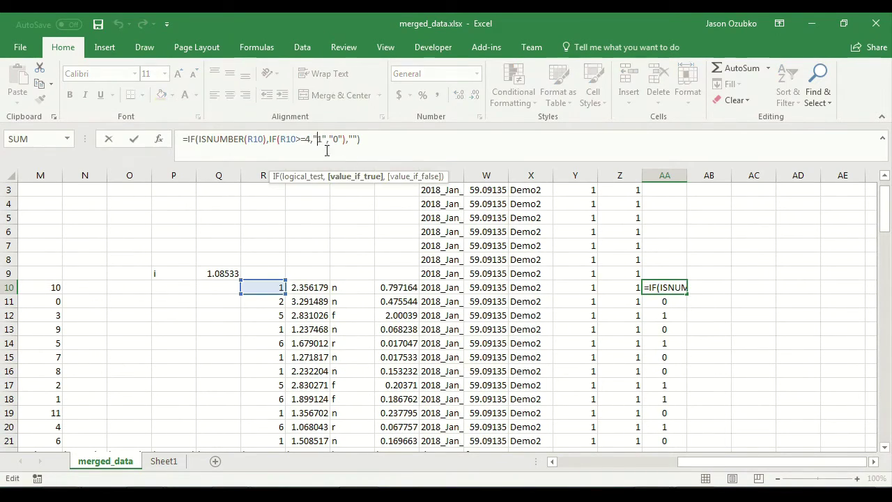
key("BackSpace")
key("BackSpace")
key("Right")
key("Delete")
key("BackSpace")
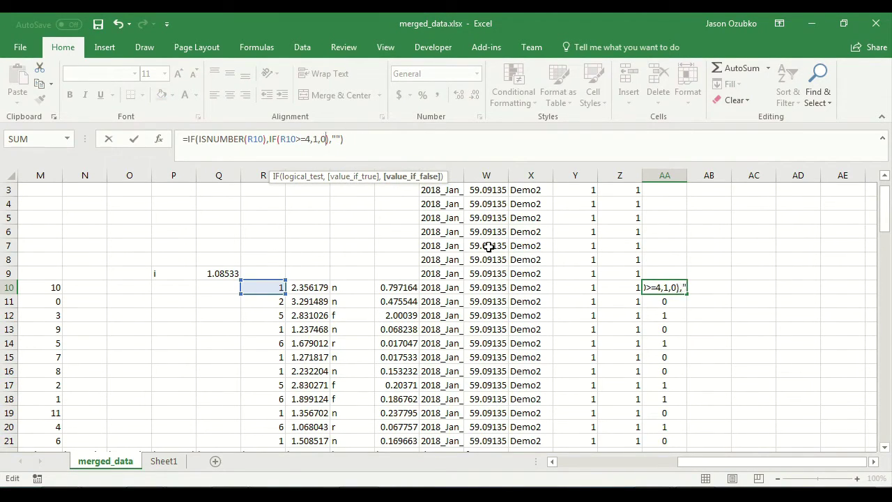
key("Return")
Copy the corrected AA10 formula to every p_yes cell from AA2 through AA105
key("Up")
key("ctrl+c")
key("Up")
key("Up")
key("Up")
key("Up")
key("Up")
key("Up")
key("Up")
key("Up")
key("Up")
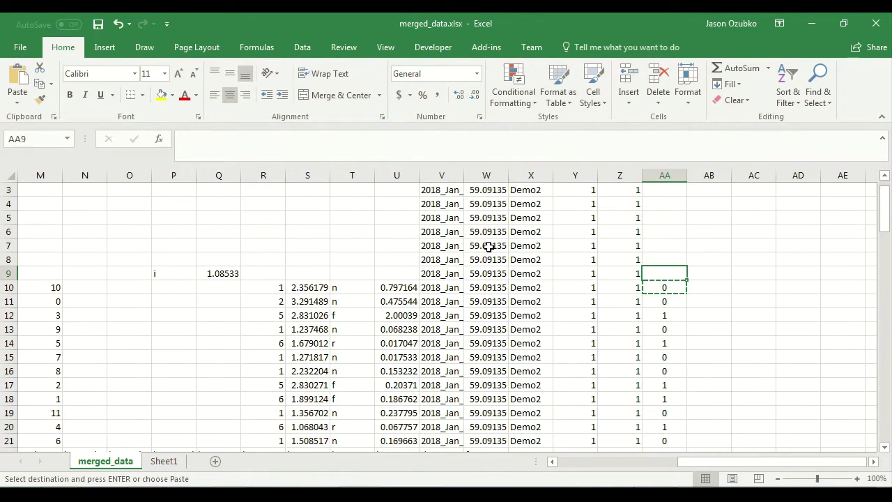
key("Down")
key("ctrl+shift+Down")
key("ctrl+shift+Down")
key("ctrl+v")
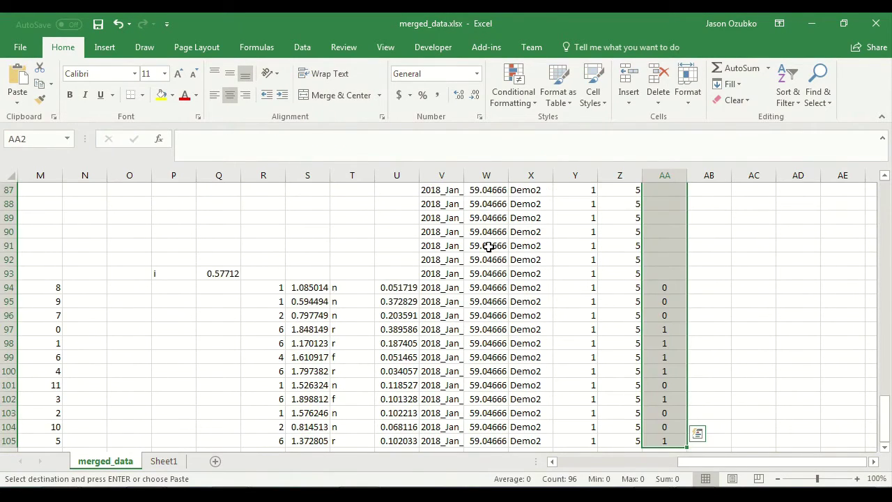
scroll(488, 246, "up", 20)
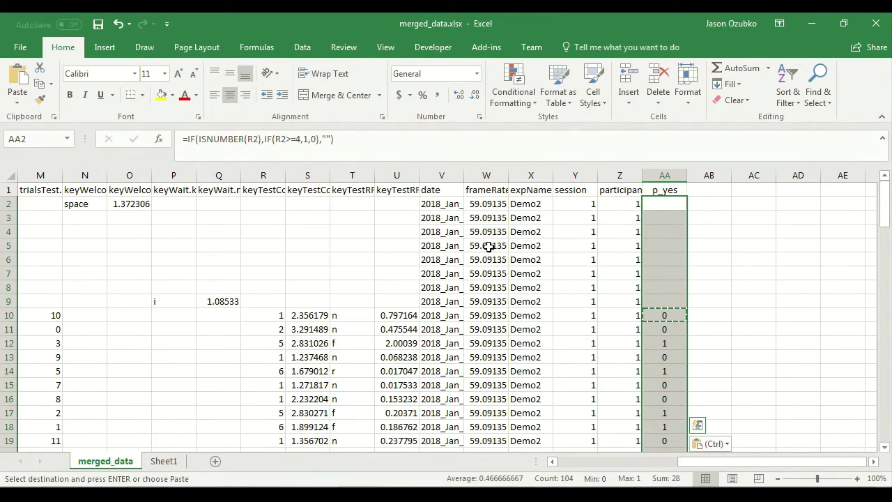
Refresh the PivotTable on Sheet1 so it uses the numeric p_yes values, and move out of the table
left_click(164, 460)
left_click(178, 272)
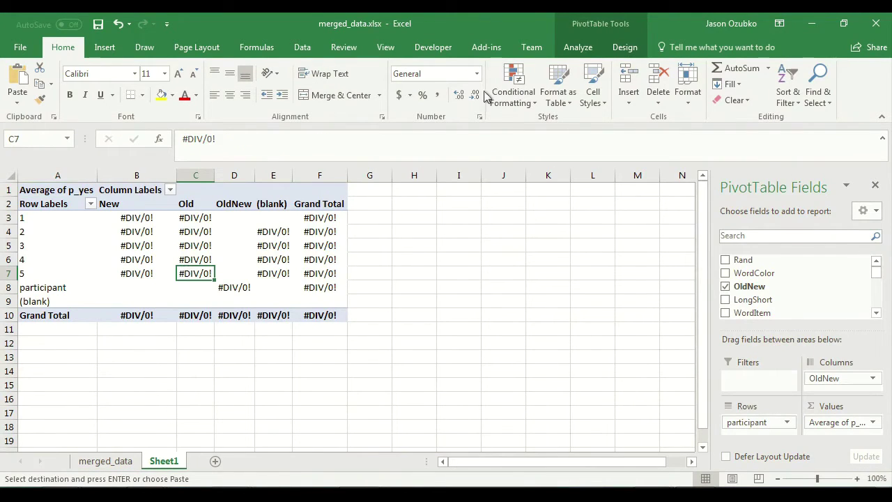
left_click(578, 47)
left_click(418, 78)
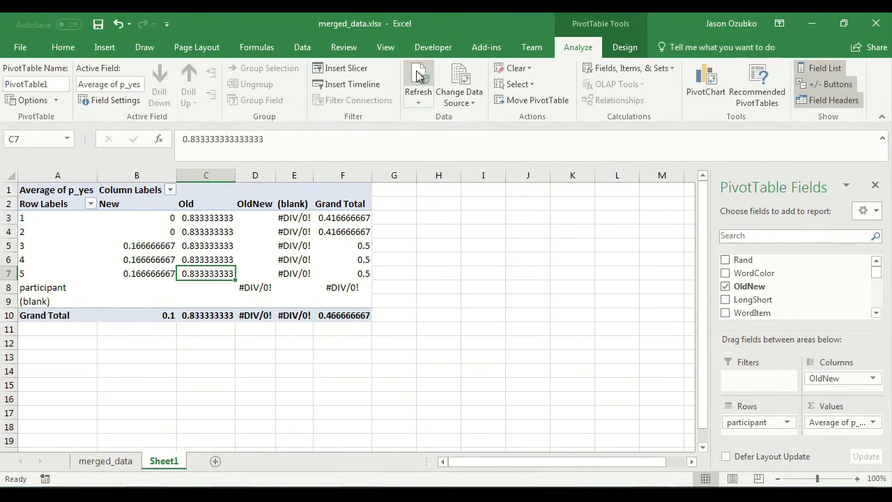
left_click(204, 342)
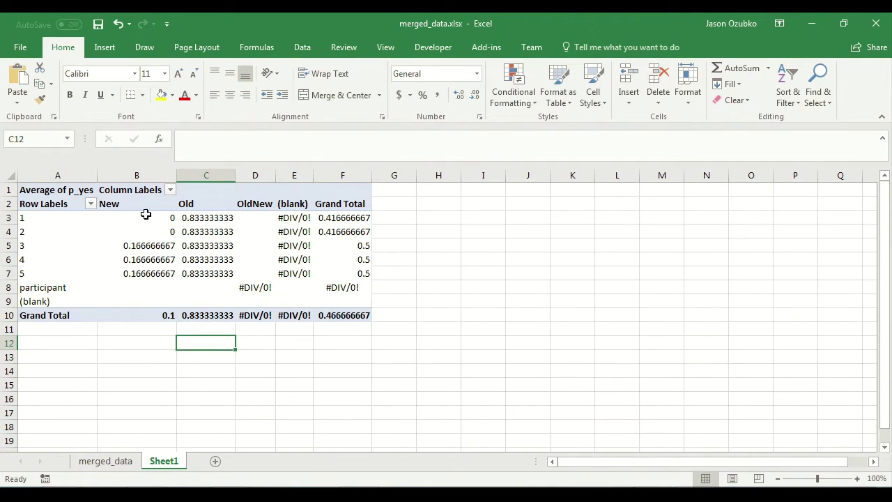
left_click(142, 332)
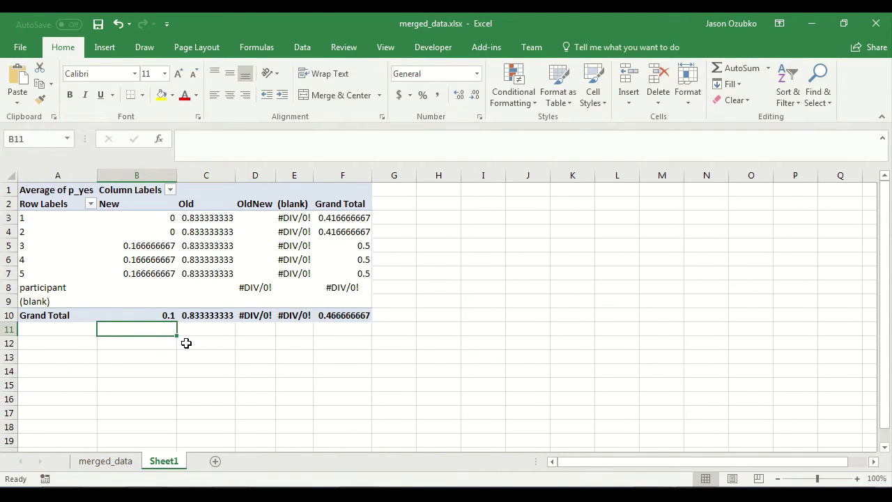
Examine the n, f and r responses in merged_data column T and return to the PivotTable on Sheet1
left_click(124, 462)
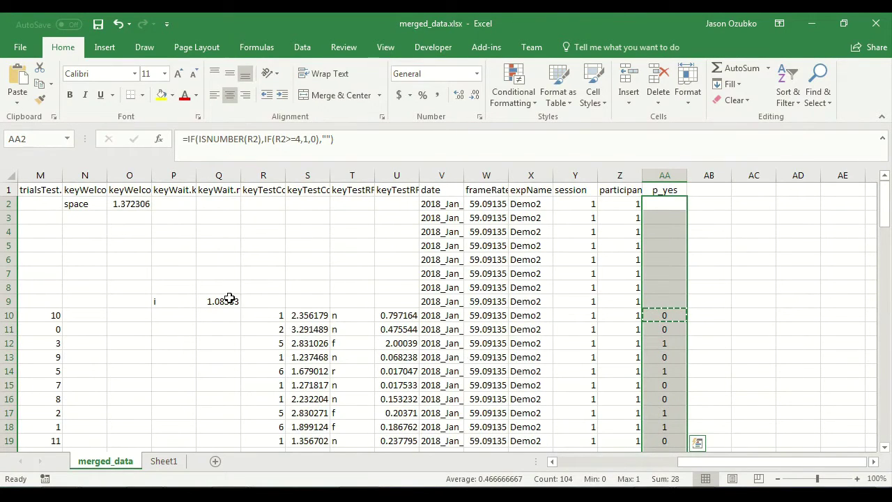
scroll(297, 281, "down", 2)
scroll(298, 282, "up", 1)
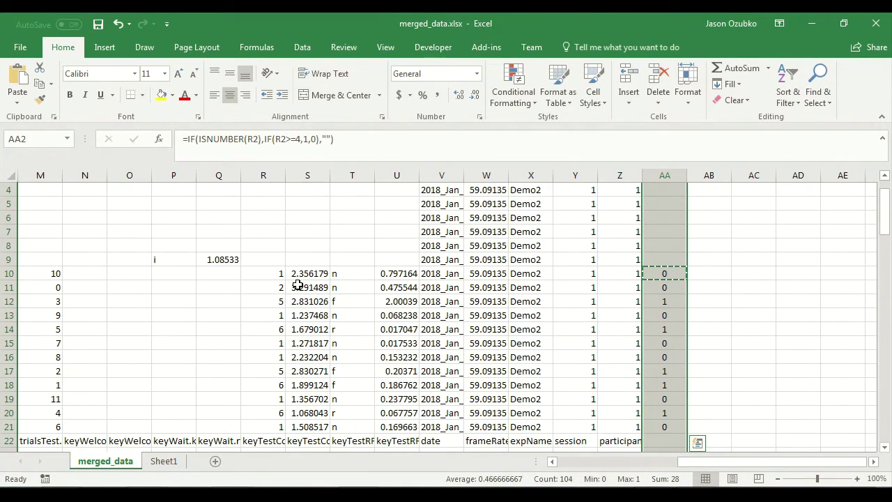
left_click(345, 277)
left_click(353, 298)
left_click(348, 330)
left_click(350, 310)
left_click(356, 330)
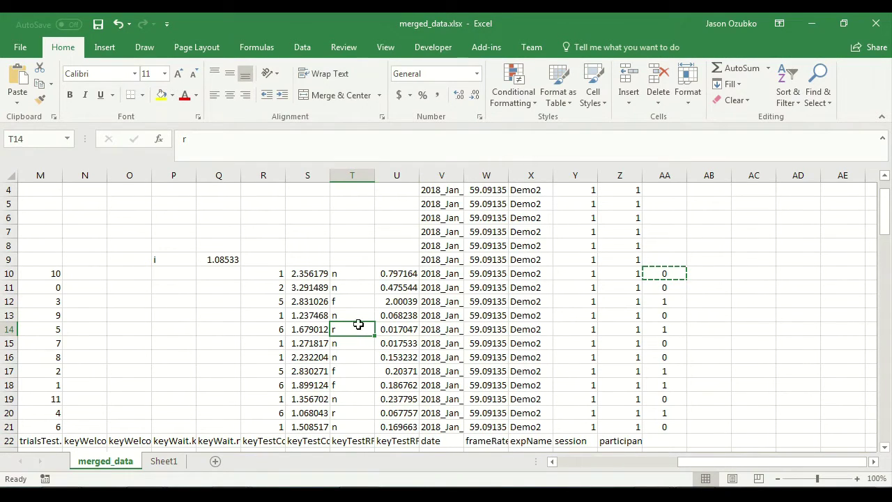
left_click(353, 300)
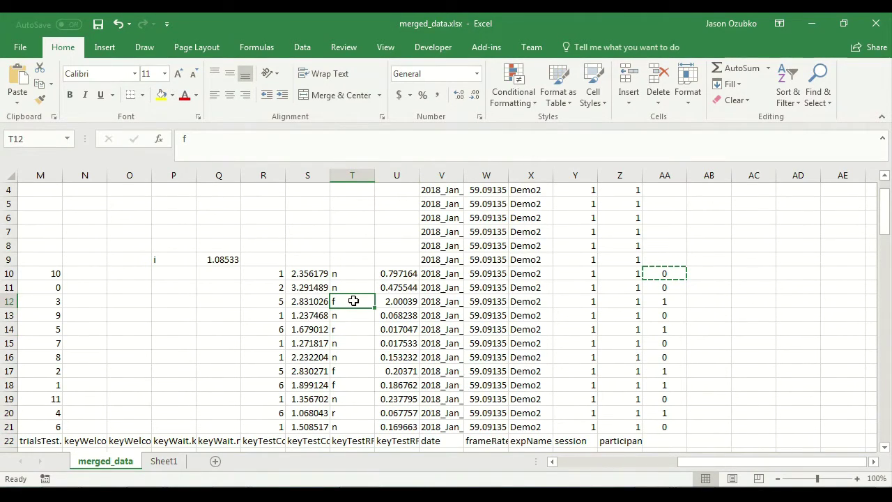
left_click(351, 287)
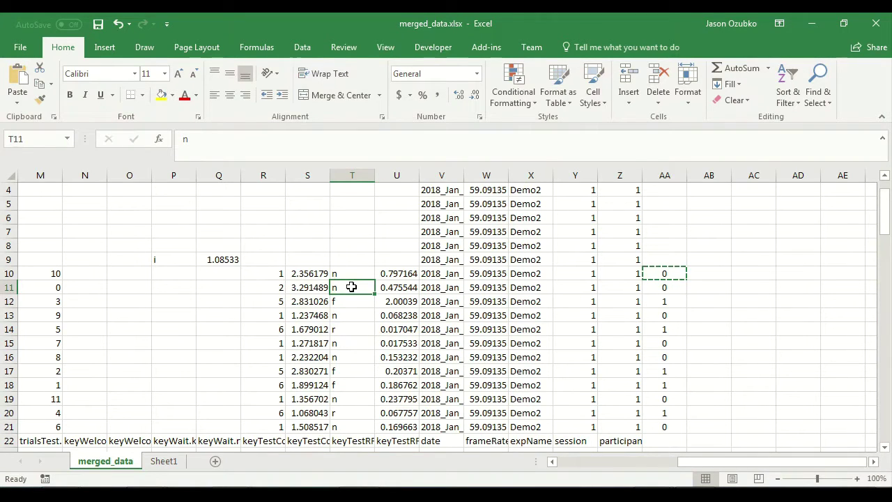
left_click(161, 463)
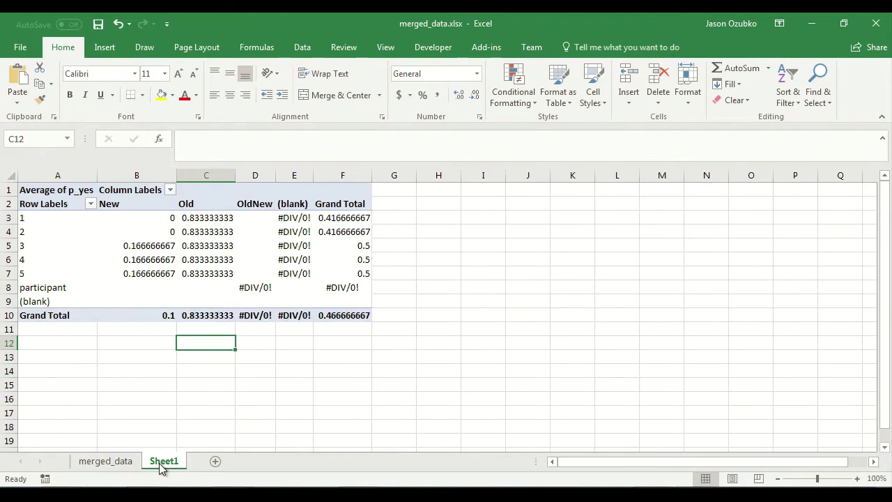
left_click(222, 259)
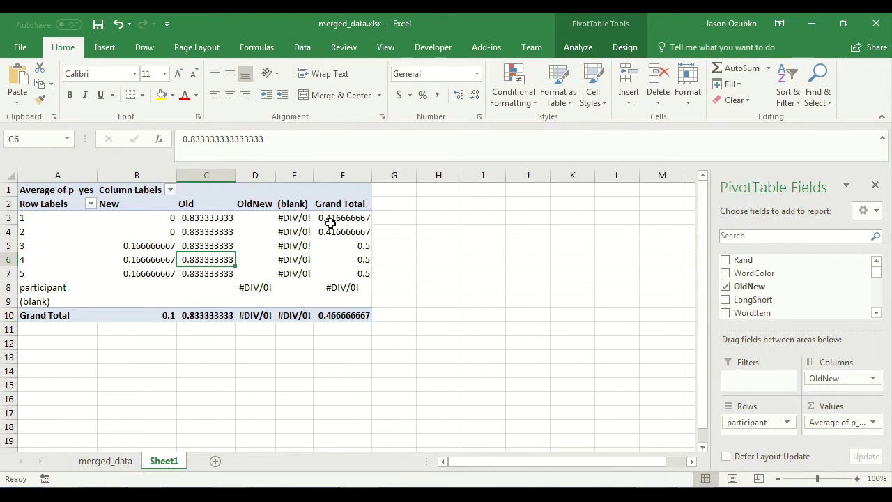
mouse_move(278, 281)
left_click_drag(443, 328, 532, 328)
left_click_drag(613, 326, 700, 323)
left_click_drag(447, 331, 538, 332)
left_click_drag(600, 323, 699, 330)
left_click_drag(444, 313, 443, 230)
left_click_drag(476, 310, 487, 257)
left_click(534, 315)
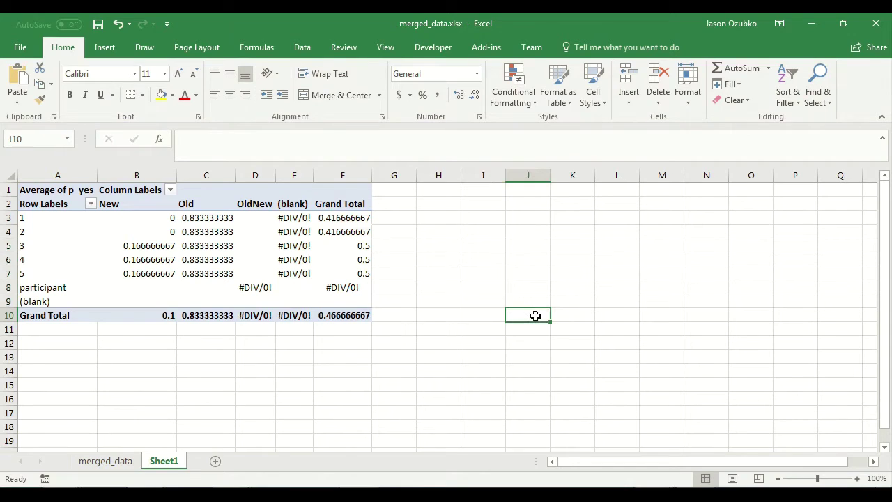
left_click_drag(616, 310, 619, 285)
left_click_drag(658, 317, 665, 292)
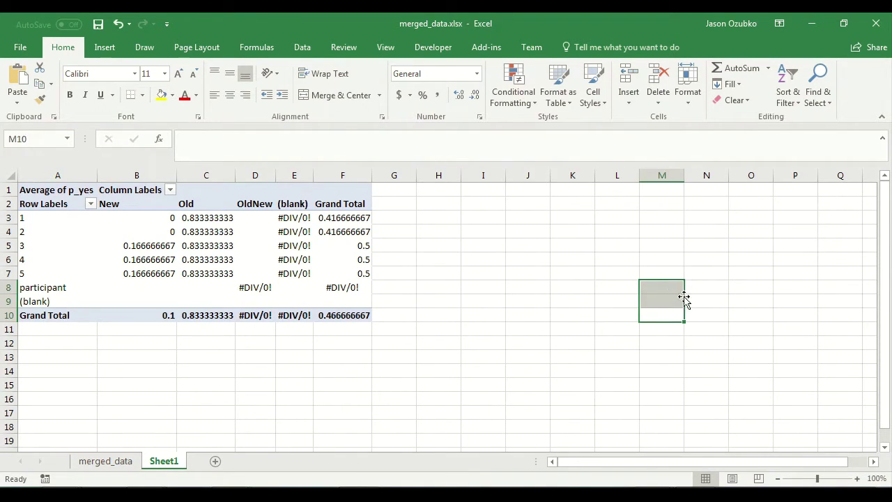
left_click(704, 316)
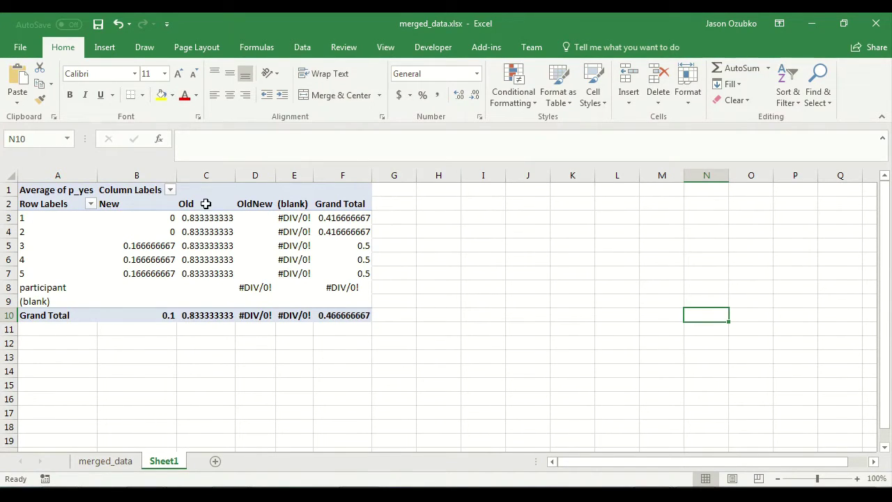
left_click_drag(490, 315, 594, 318)
left_click_drag(679, 311, 752, 313)
Confirm the column T header on merged_data and add keyTestRFN.keys below OldNew in the Sheet1 PivotTable's column fields
left_click(284, 264)
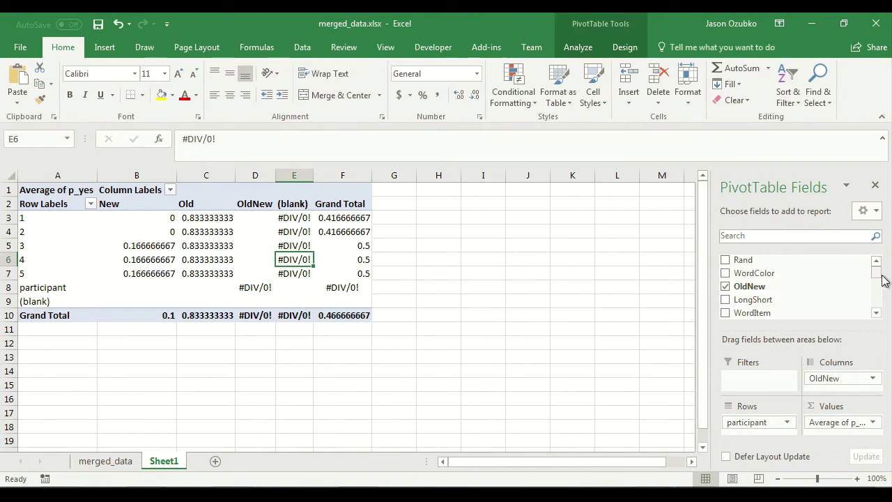
left_click_drag(877, 278, 875, 295)
left_click(129, 465)
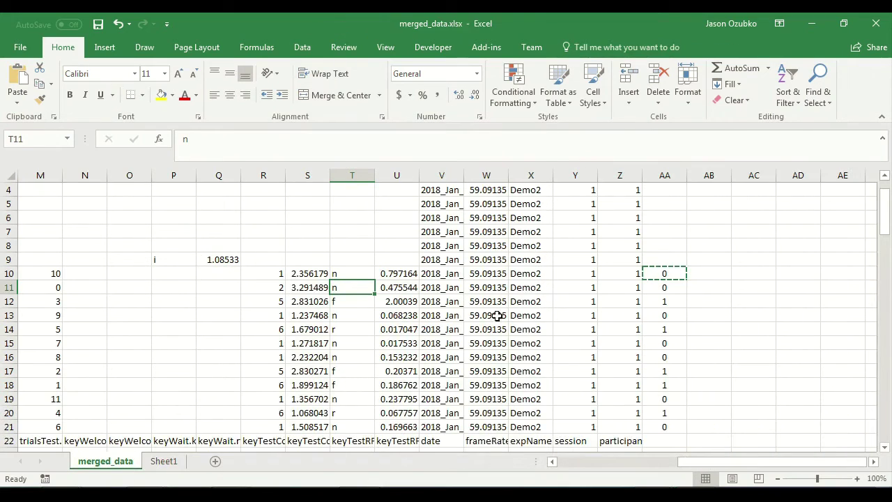
scroll(336, 288, "up", 1)
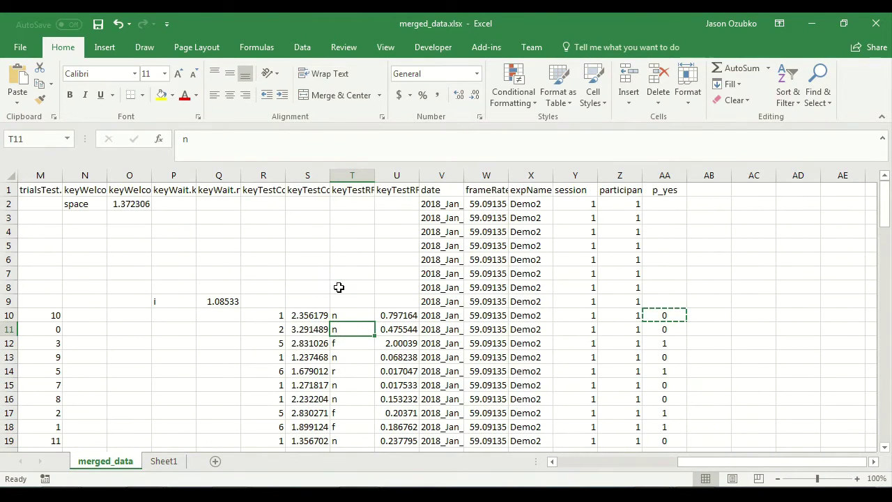
left_click(347, 200)
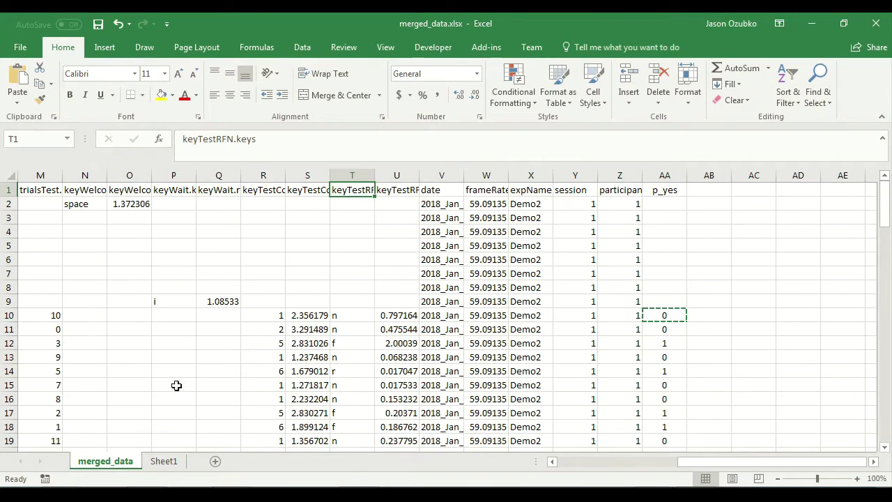
left_click(162, 460)
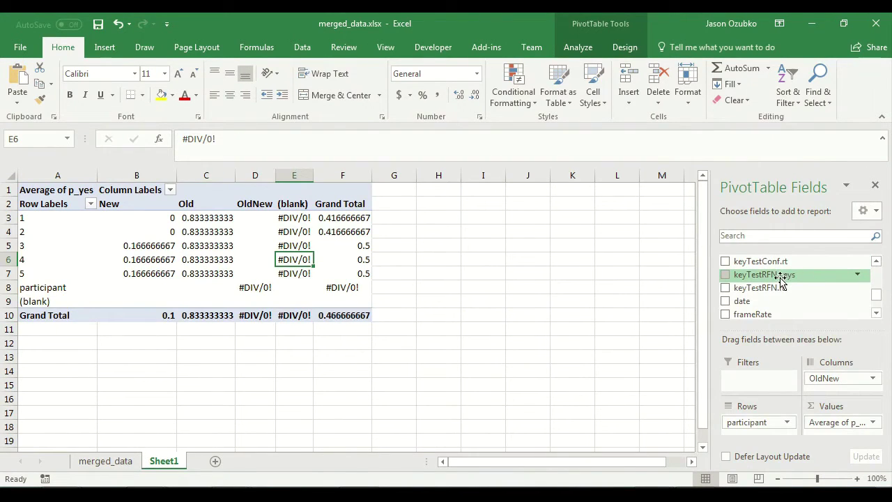
left_click_drag(775, 277, 841, 394)
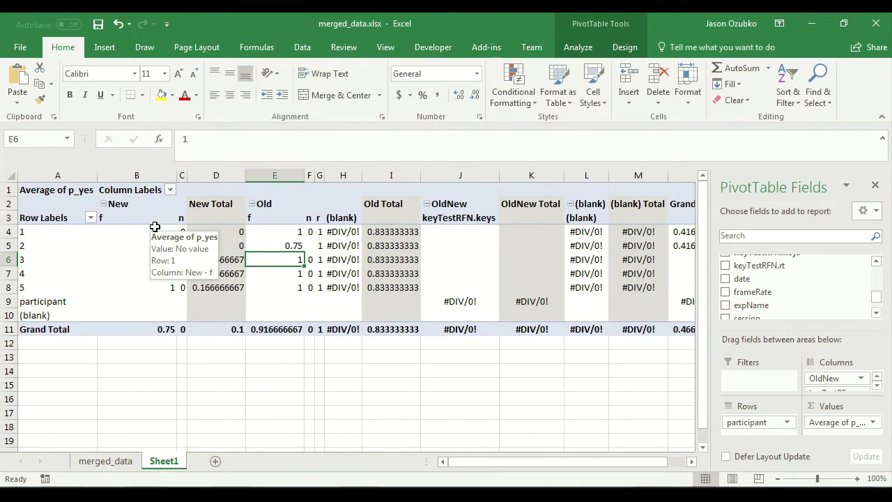
Center the contents of columns B through G, widen columns C, F and G, and narrow column B
left_click_drag(137, 175, 317, 202)
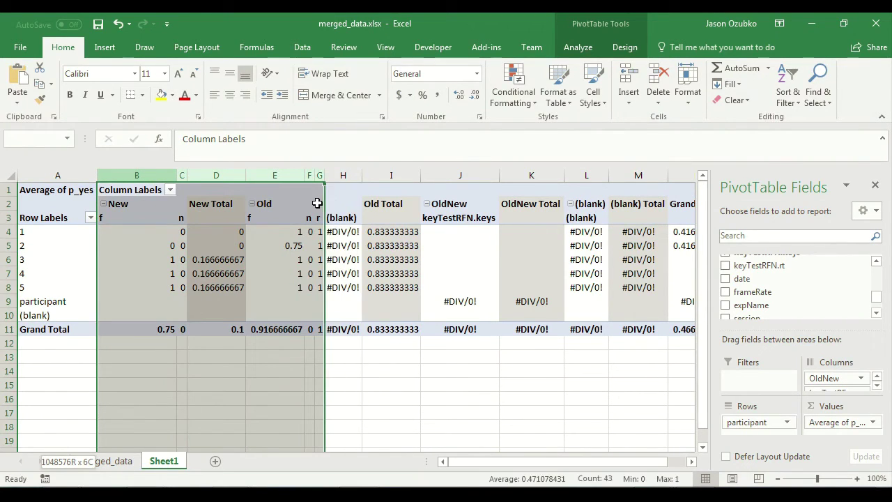
left_click(229, 95)
left_click(352, 234)
left_click_drag(325, 175, 343, 179)
left_click_drag(187, 175, 227, 182)
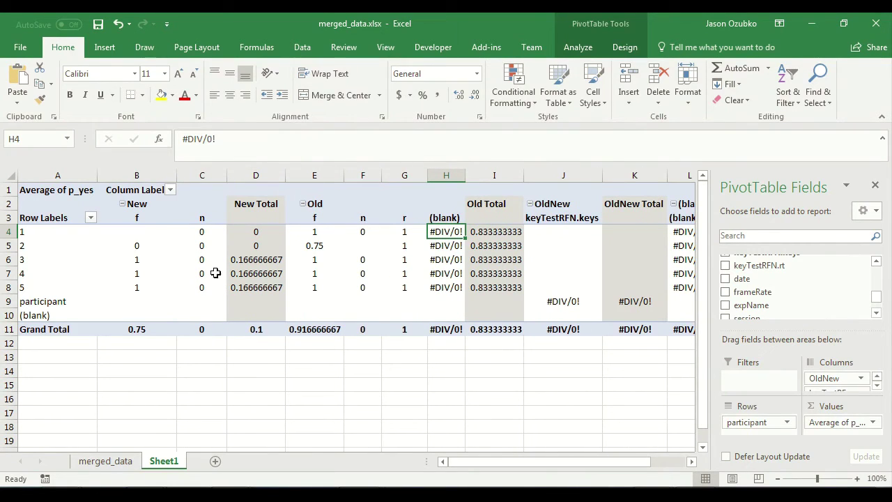
left_click_drag(176, 179, 159, 179)
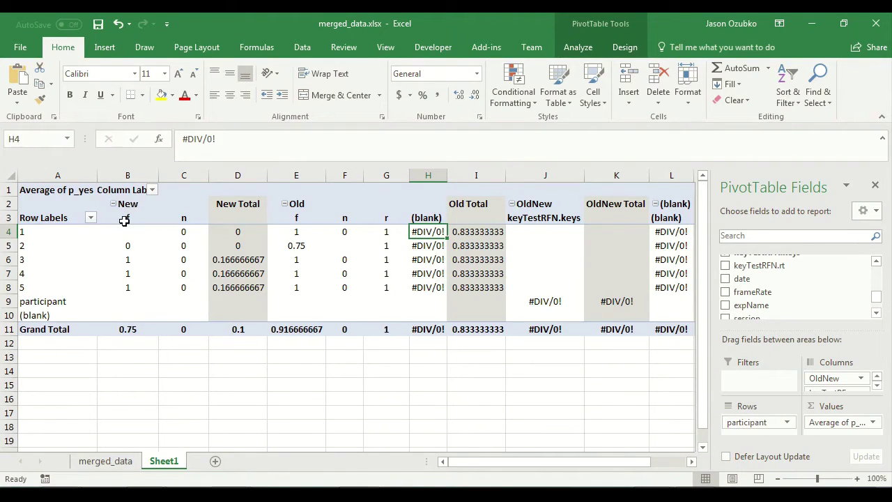
Examine the average p_yes values by f, n and r response under New and Old for each participant
left_click(177, 214)
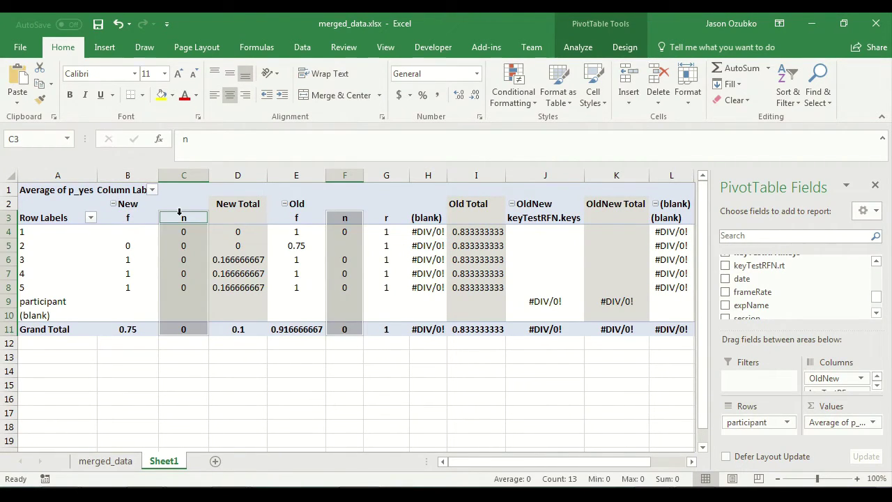
left_click(128, 219)
left_click_drag(296, 214, 381, 211)
left_click(360, 344)
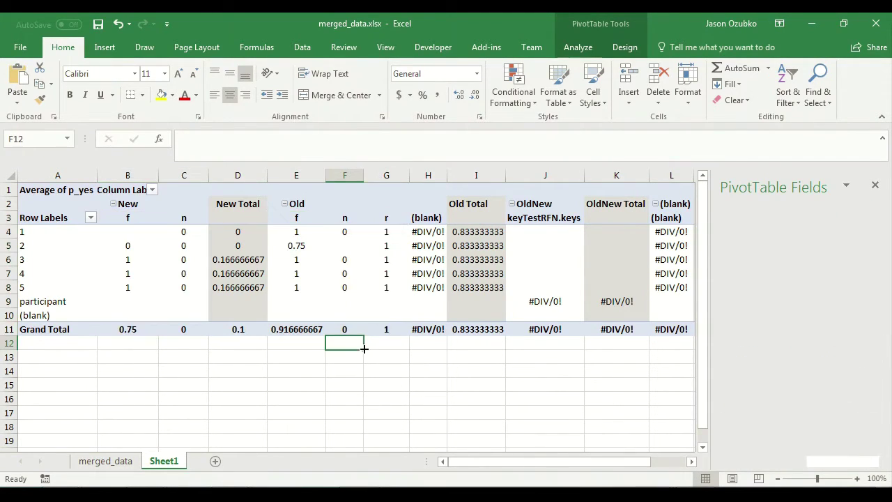
left_click_drag(384, 230, 298, 293)
left_click_drag(185, 291, 138, 233)
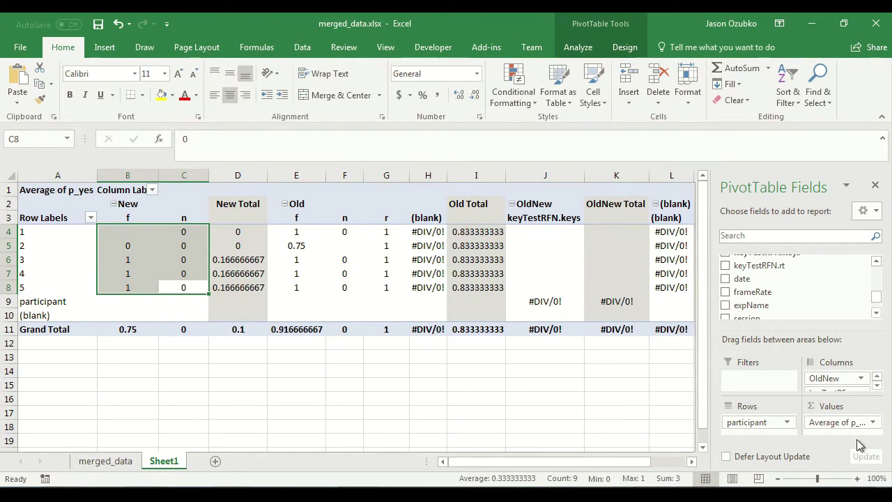
left_click_drag(383, 285, 380, 236)
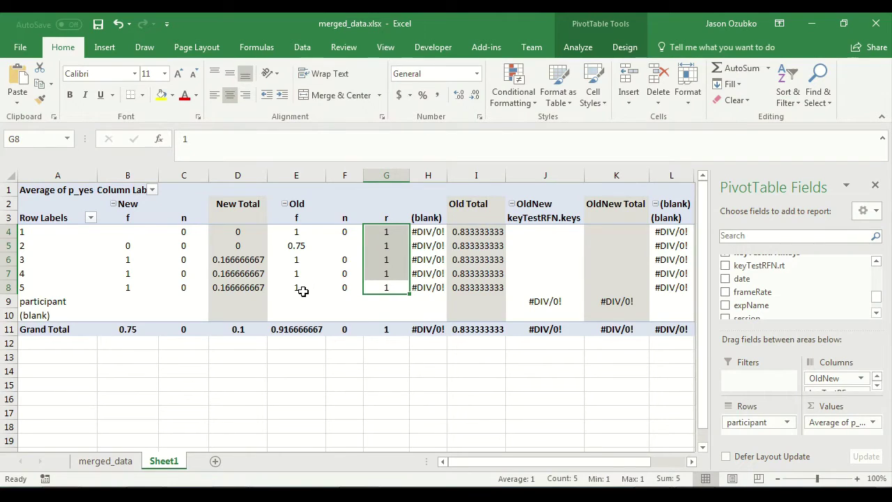
left_click_drag(298, 287, 297, 230)
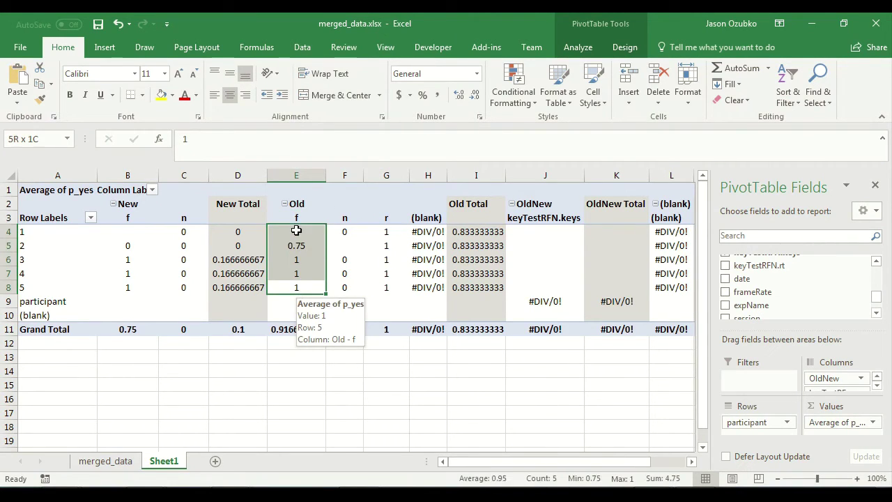
left_click(293, 246)
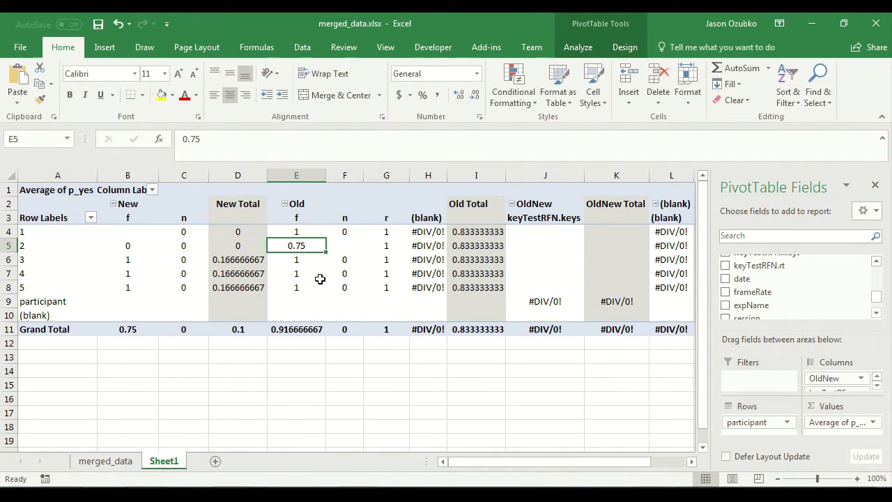
Change the PivotTable's p_yes value field to be summarized by Count
left_click(872, 423)
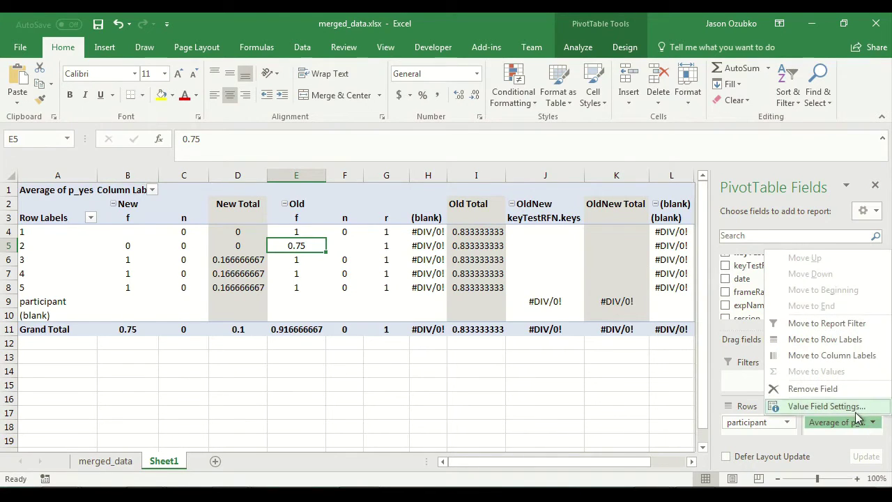
left_click(846, 405)
left_click(388, 262)
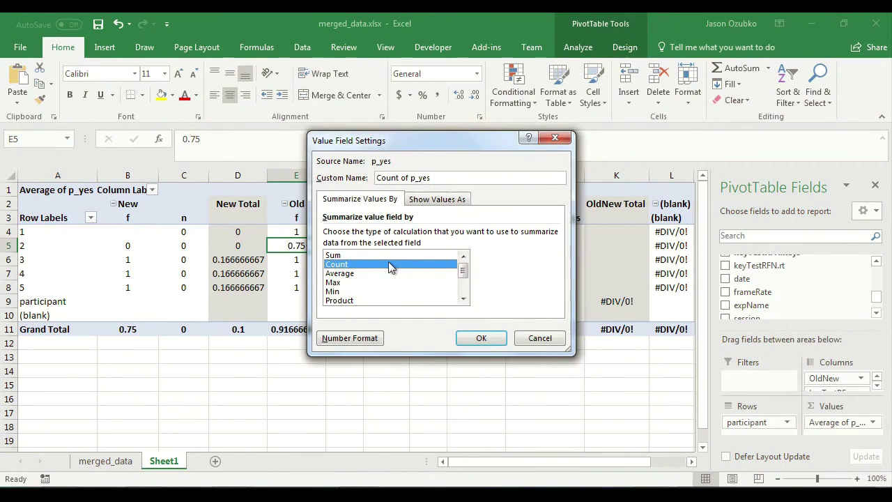
left_click(480, 335)
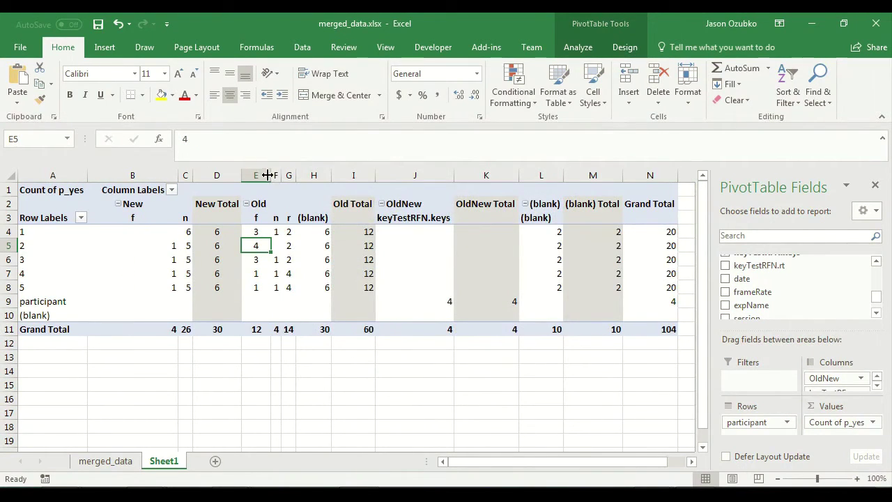
Widen columns C, F and G, center cells B3:G8 of the PivotTable, and narrow column B
left_click_drag(279, 172, 341, 181)
left_click_drag(194, 176, 212, 175)
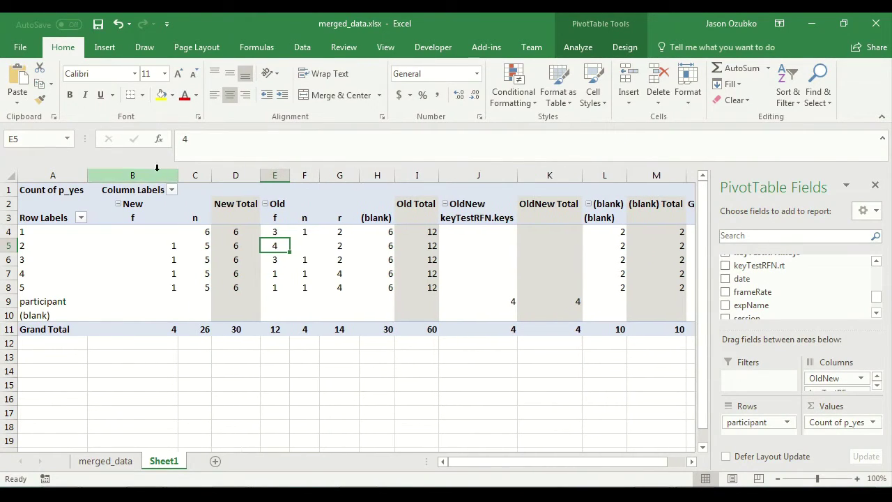
left_click_drag(131, 211, 339, 287)
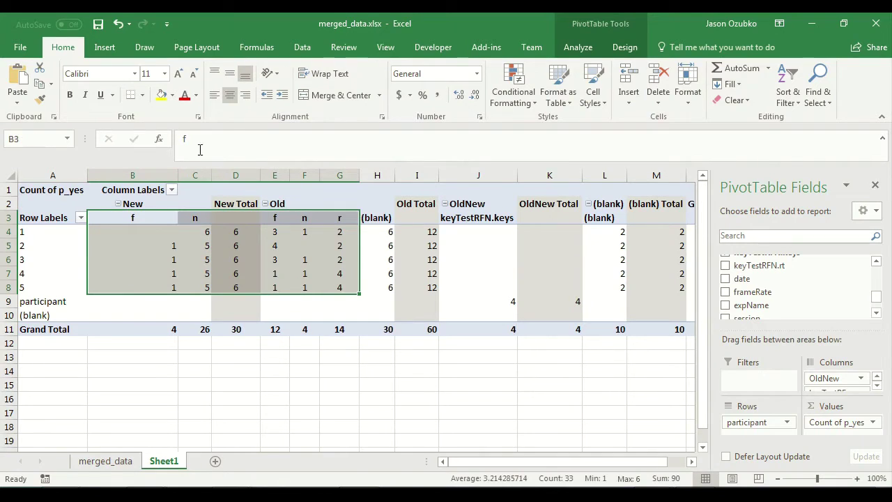
left_click(229, 95)
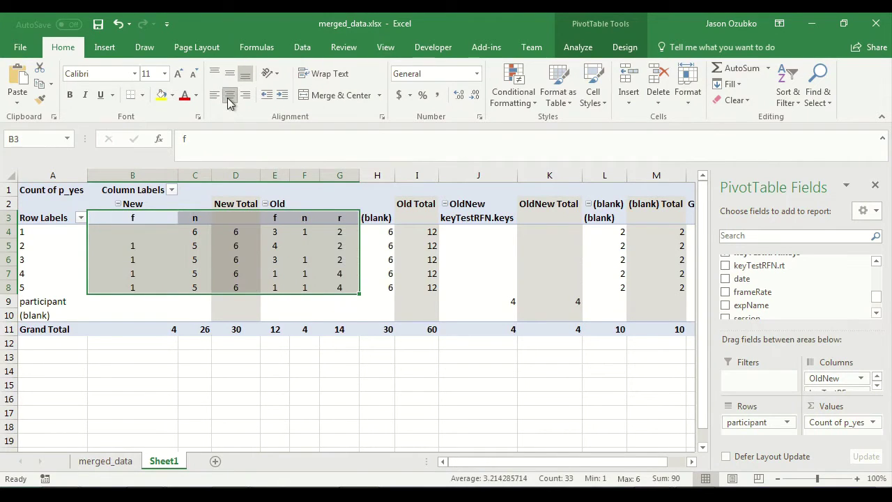
left_click(160, 325)
left_click_drag(178, 176, 158, 176)
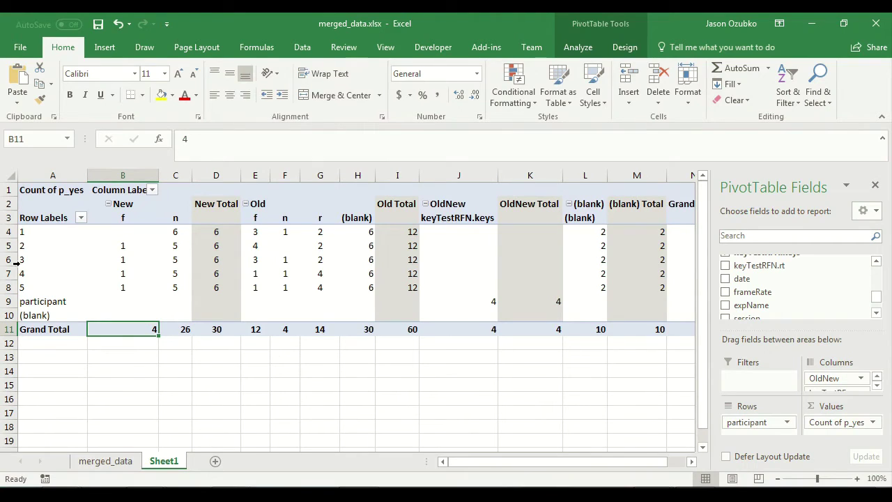
Review participants 1 to 5's counts for the New f and n responses and the Old r and f responses
left_click_drag(121, 235, 123, 287)
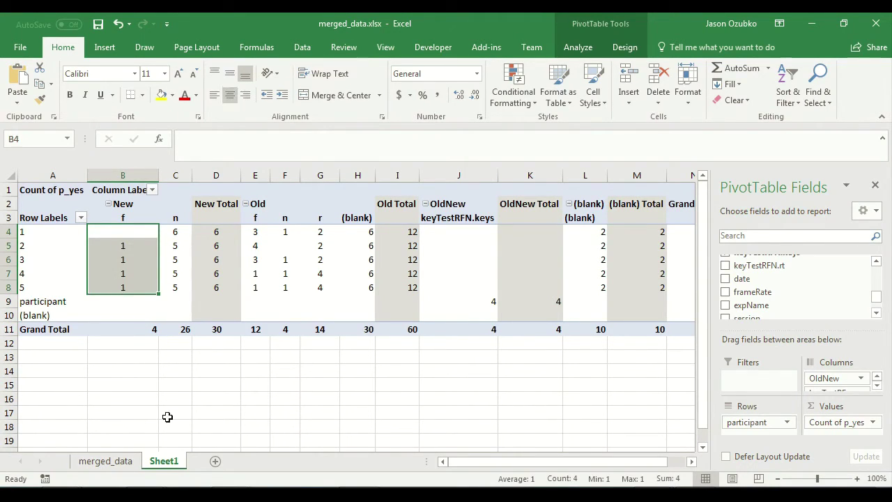
left_click_drag(187, 231, 171, 289)
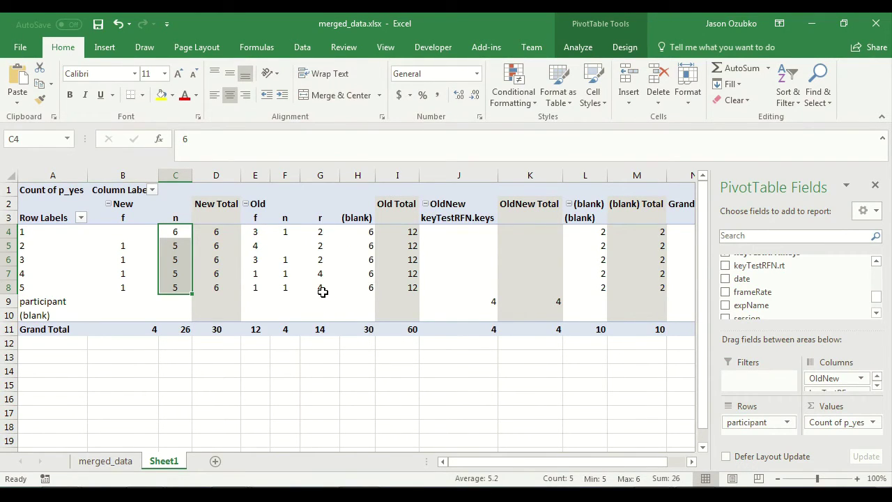
left_click_drag(322, 289, 321, 234)
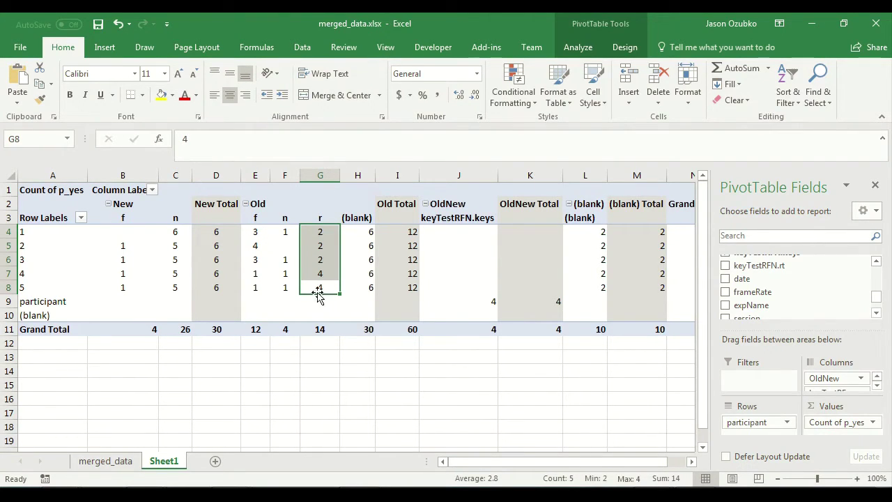
left_click_drag(254, 234, 255, 290)
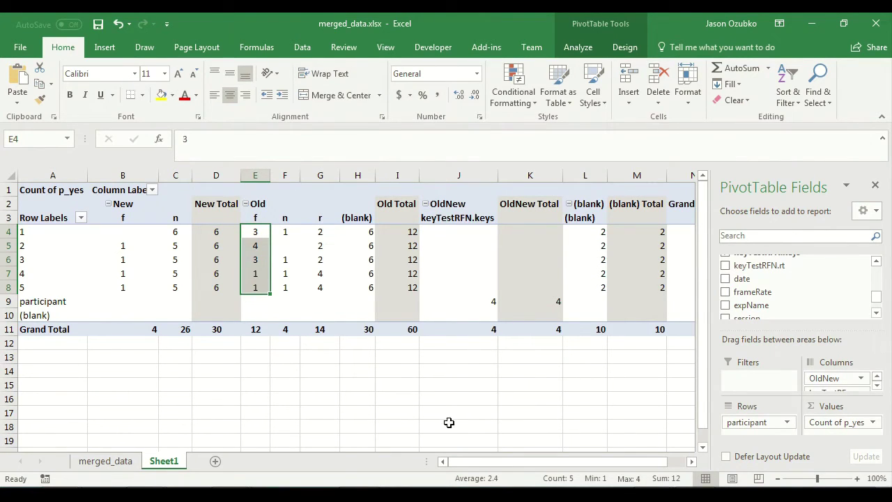
In G13, below the PivotTable, average the participants' Old r counts with =AVERAGE(G4:G8)
left_click(311, 359)
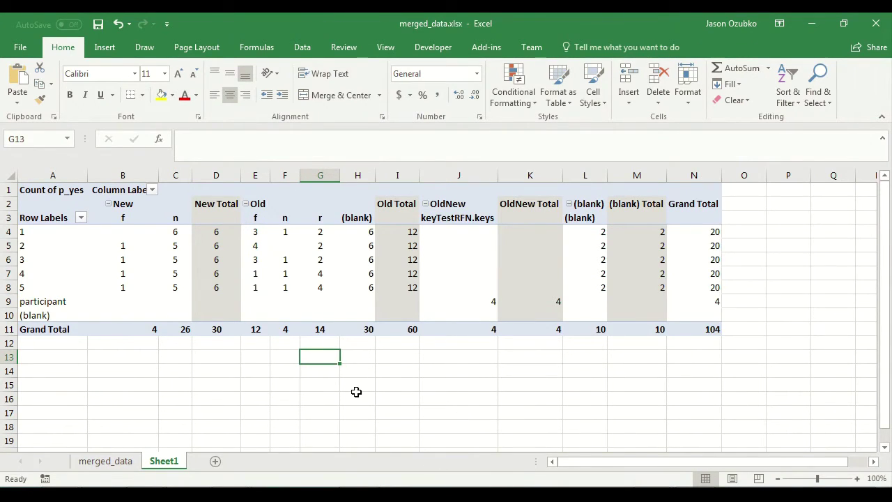
type("=average(")
key("Up")
key("Up")
key("Up")
key("Up")
key("Up")
key("shift+Up")
key("shift+Up")
key("shift+Up")
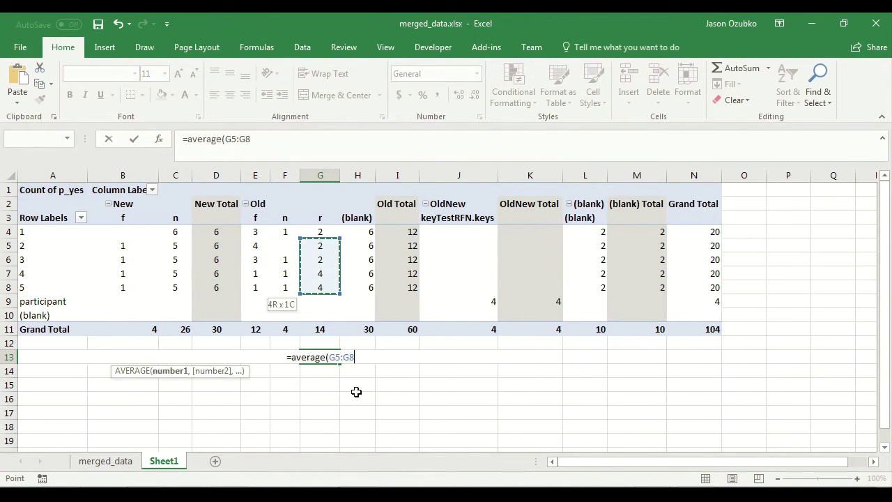
key("shift+Up")
key("Return")
Copy the G13 average formula to F13 and E13 for the Old n and f counts
key("Up")
key("Left")
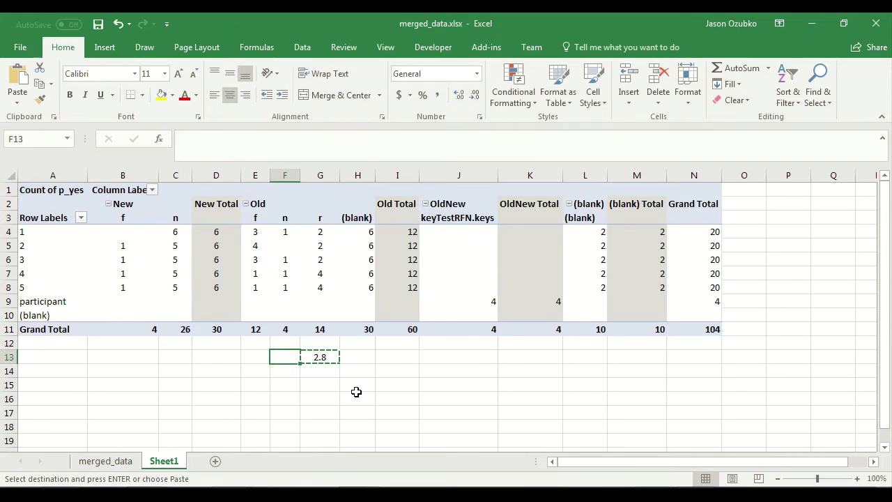
key("ctrl+v")
key("Left")
key("ctrl+v")
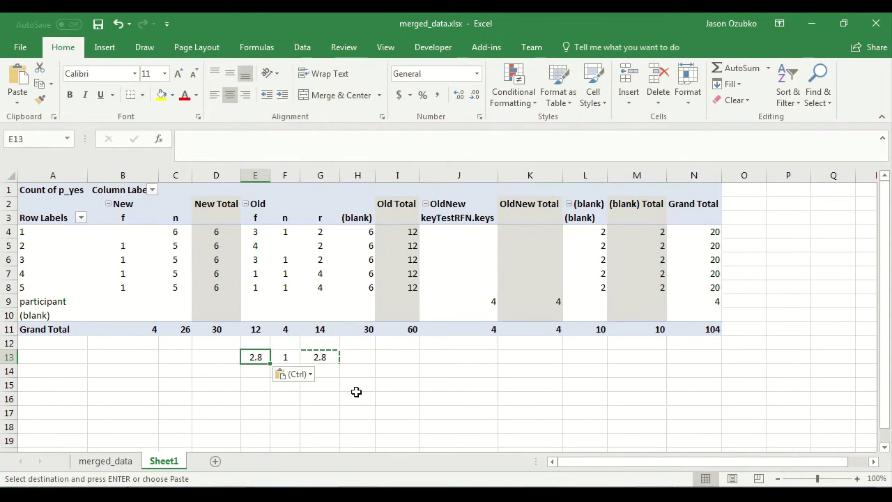
Copy the same average formula to C13 and B13 for the New n and f counts, and check both formulas
key("Left")
key("Left")
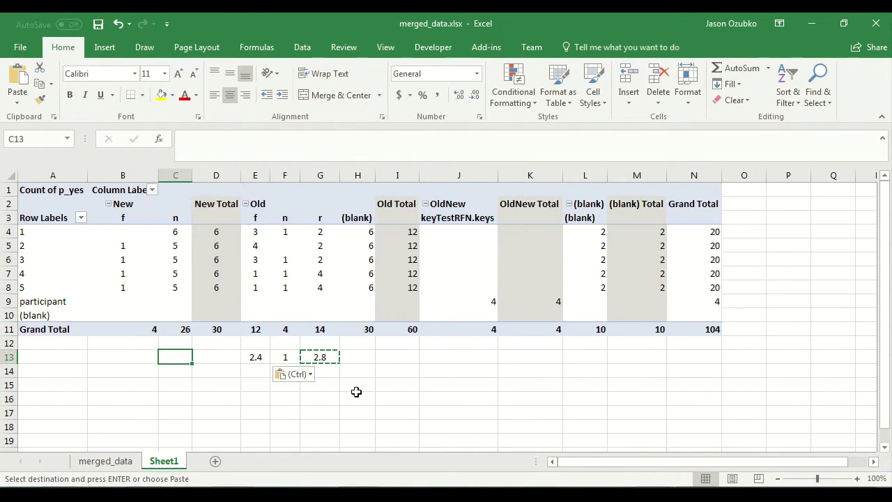
key("ctrl+v")
key("Left")
key("ctrl+v")
key("Down")
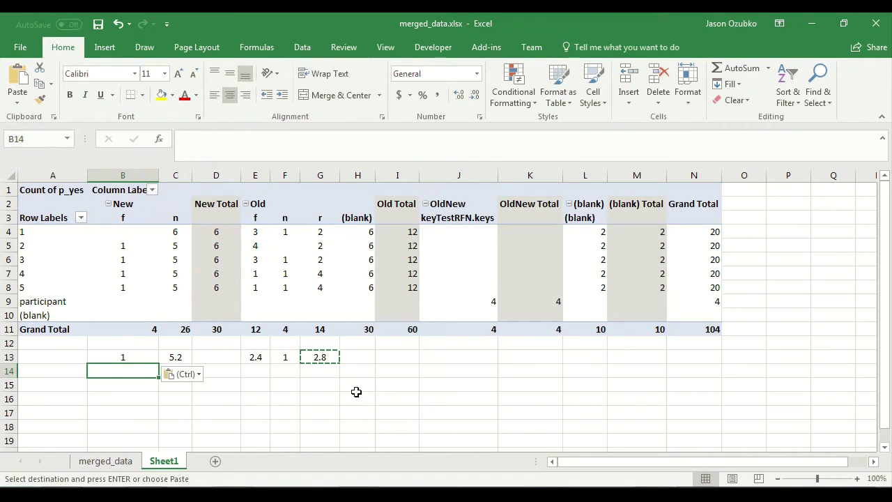
key("Down")
key("Up")
key("Up")
key("Right")
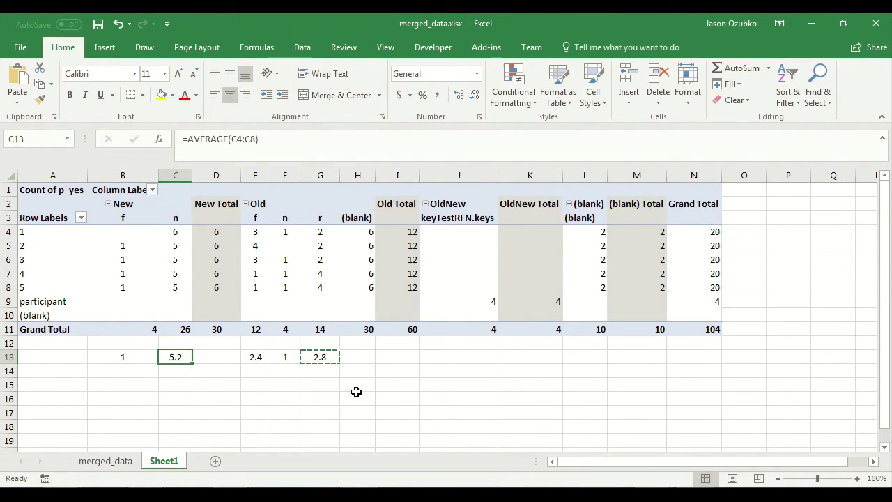
key("Left")
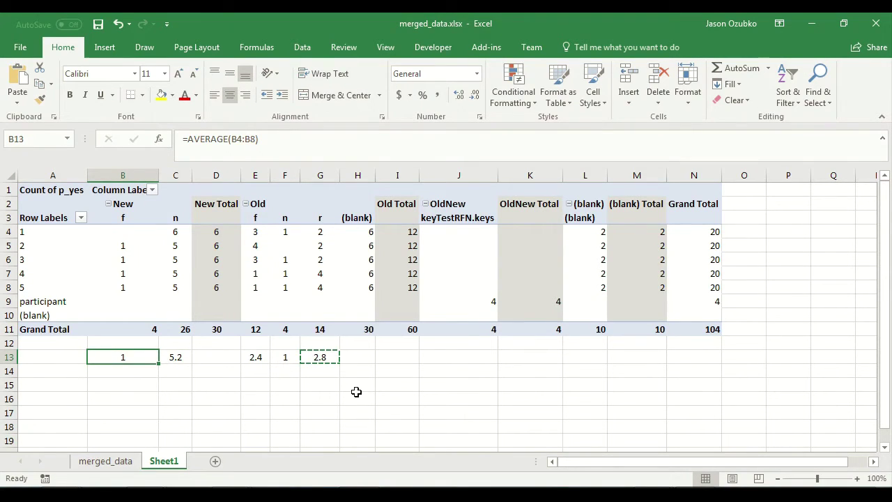
Check the New and Old response averages in B13:G13 below the PivotTable
key("Right")
key("Right")
key("Right")
key("Right")
key("Right")
key("Right")
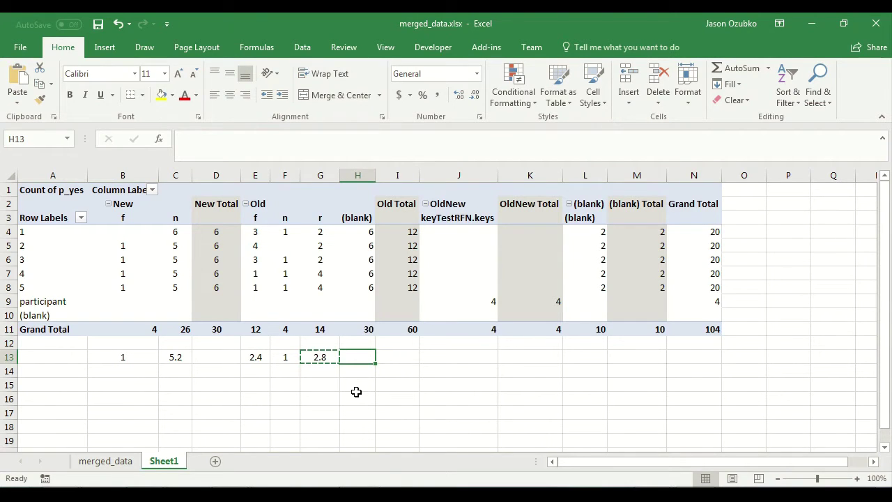
key("Up")
key("Left")
key("shift+Left")
key("shift+Left")
key("shift+Left")
key("shift+Left")
key("shift+Left")
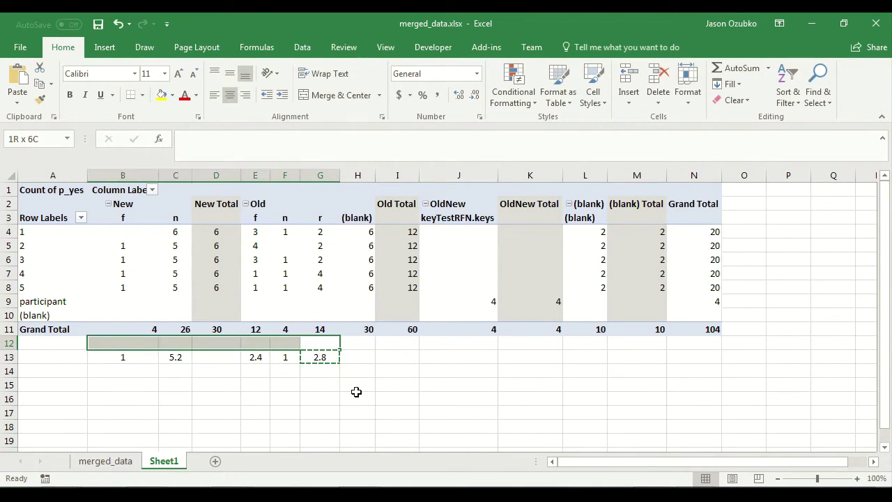
key("shift+Down")
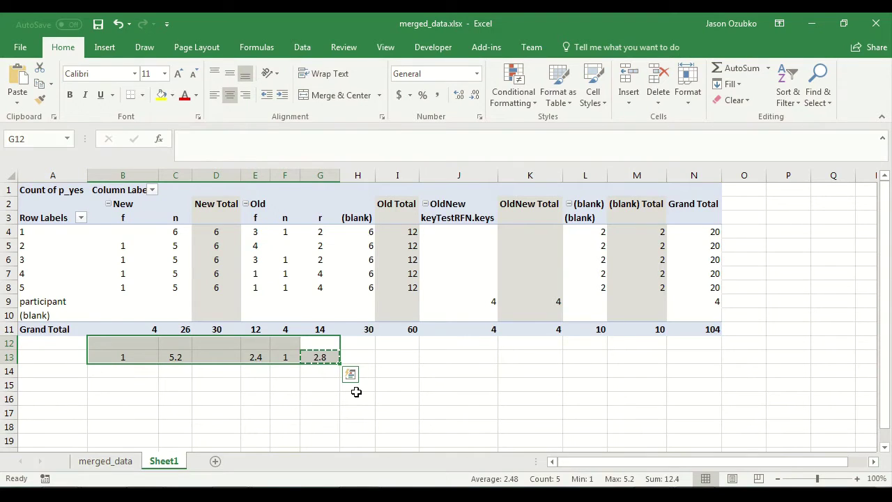
key("Down")
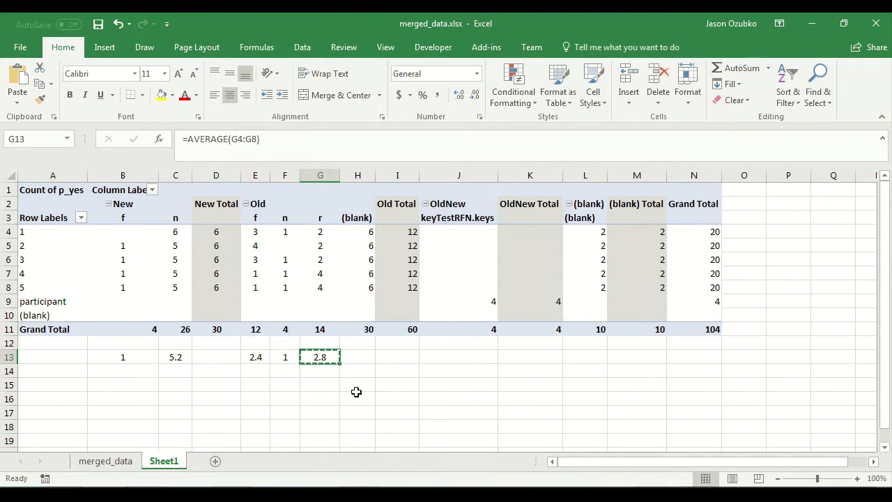
key("Left")
key("Left")
key("Right")
key("Right")
Delete the response averages in B13:G13 below the PivotTable
key("shift+Left")
key("shift+Left")
key("shift+Left")
key("shift+Left")
key("shift+Left")
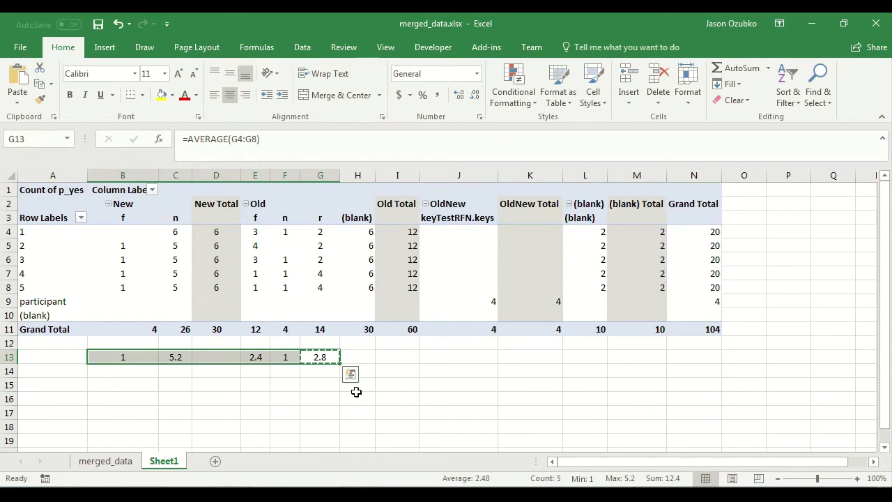
key("Delete")
Look across the PivotTable's response and total columns and the empty cells beyond Grand Total
key("Right")
key("Right")
key("Right")
key("Right")
key("Right")
key("Right")
key("Right")
key("Right")
key("Right")
key("Up")
key("Up")
key("Up")
key("Up")
key("Up")
key("Up")
key("Up")
key("Up")
key("Up")
key("Up")
key("Up")
key("Up")
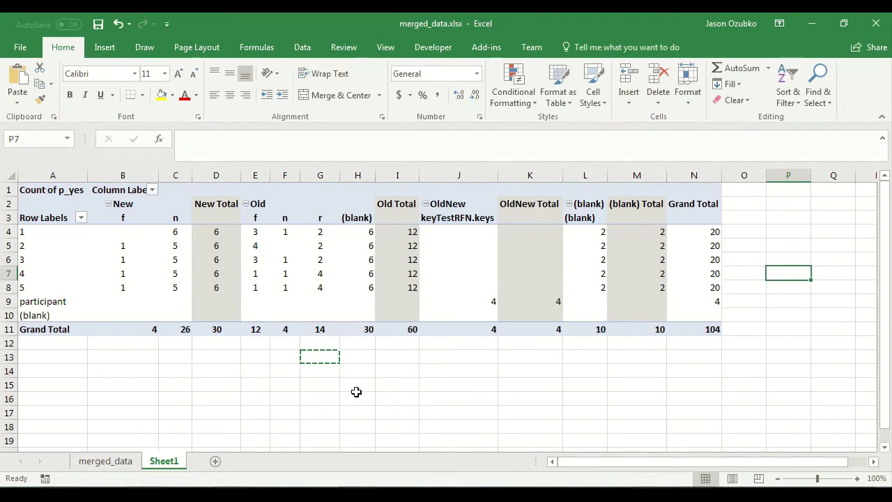
key("Down")
key("Down")
key("Right")
key("Right")
key("Right")
key("Left")
key("Left")
key("Left")
key("Left")
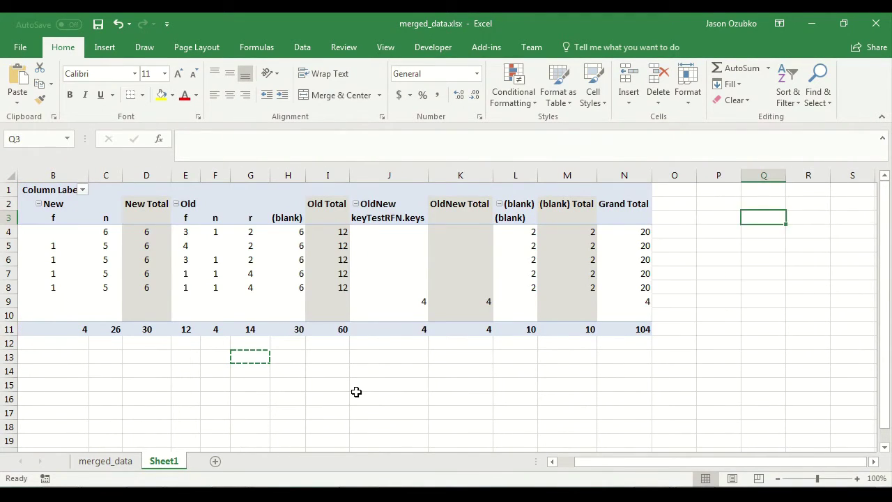
key("Left")
key("Left")
key("Left")
key("Left")
key("Left")
key("Left")
key("Left")
key("Left")
key("Left")
key("Left")
key("Left")
key("Left")
key("Left")
key("Left")
key("Right")
key("Right")
key("Right")
key("Right")
key("Right")
key("Right")
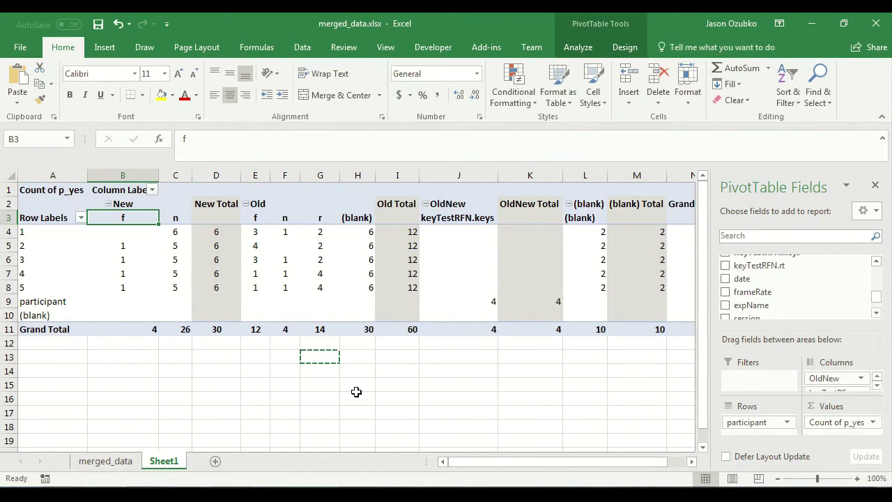
key("Down")
key("Left")
key("Left")
key("Right")
key("Right")
key("Right")
key("Right")
key("Right")
key("Right")
key("Right")
key("Left")
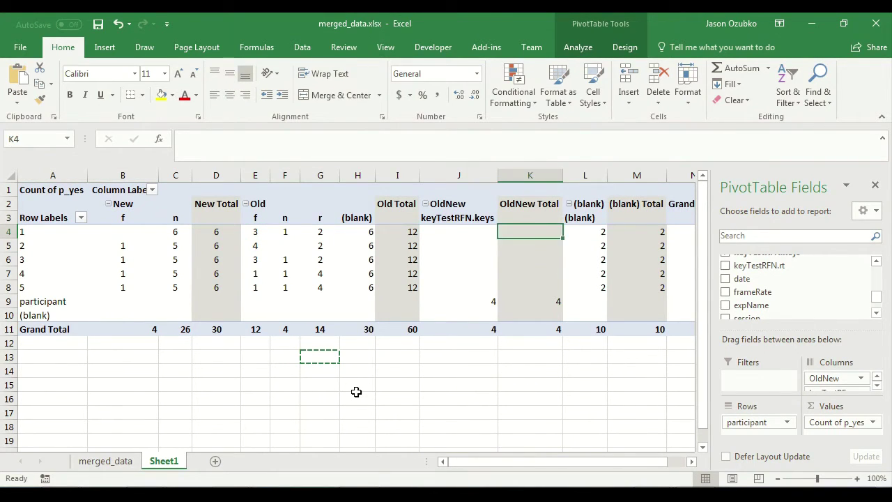
Hide columns I to N, from Old Total through Grand Total
left_click_drag(720, 461, 750, 477)
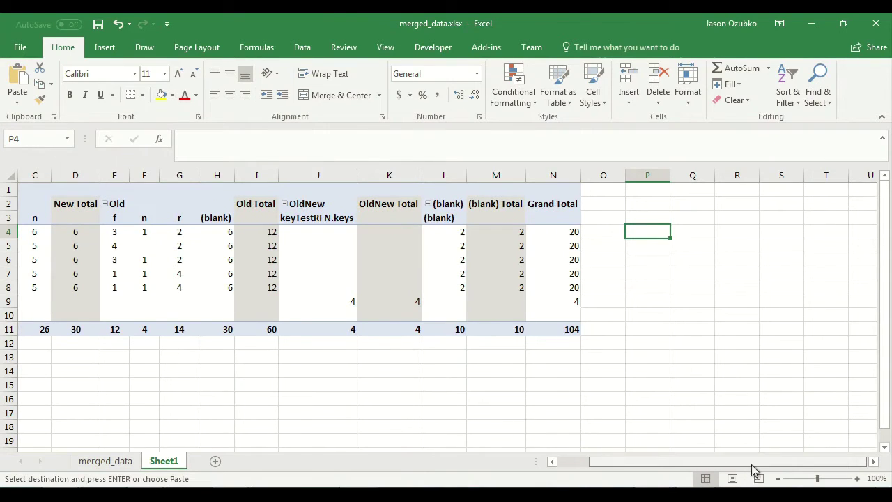
left_click_drag(572, 174, 264, 166)
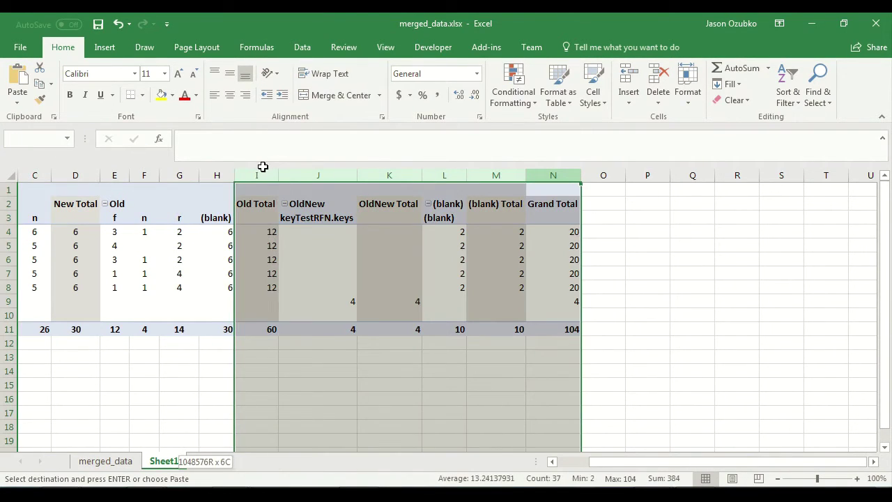
left_click_drag(263, 166, 253, 179)
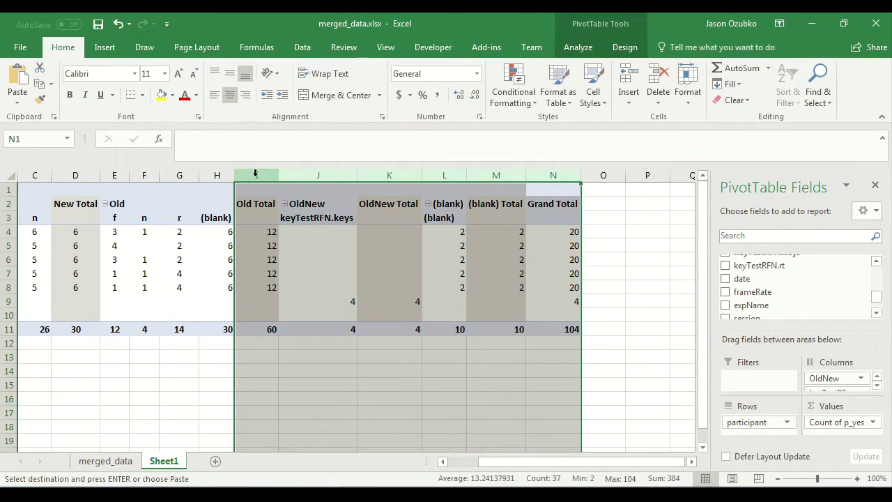
right_click(255, 176)
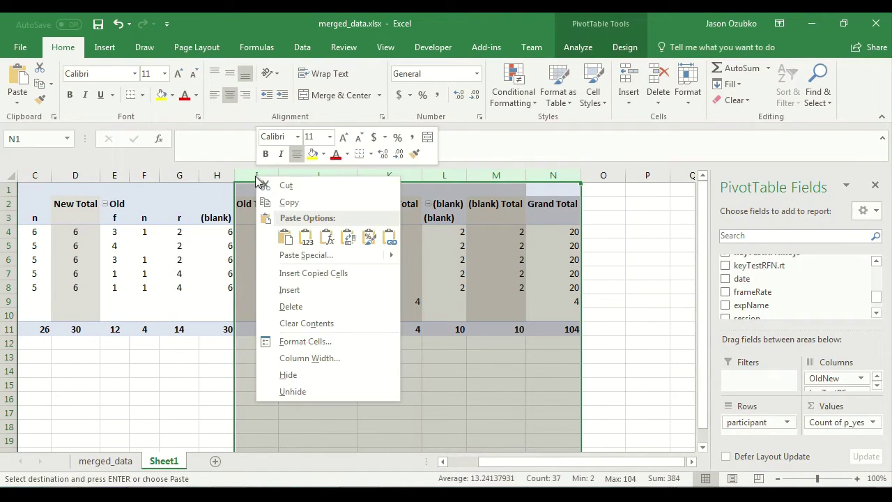
left_click(297, 377)
left_click(313, 234)
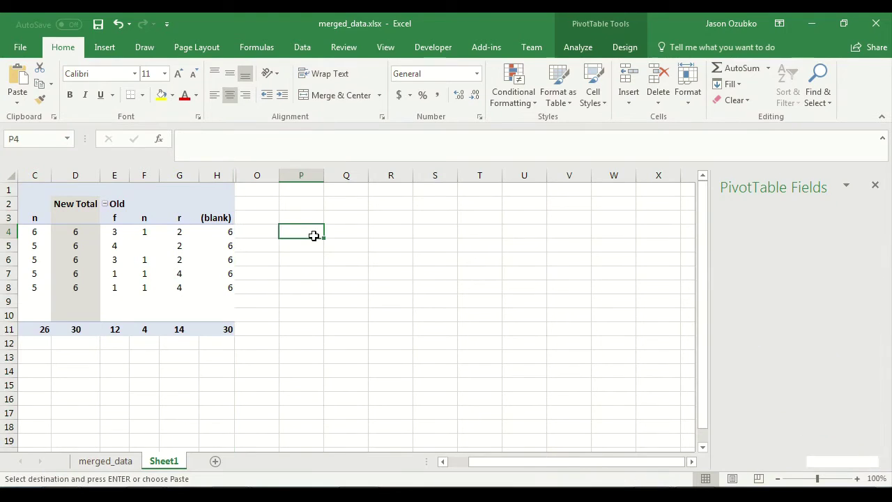
Start a summary table with the heading Subject in P3 and the formula =A4 in P4
left_click_drag(755, 464, 658, 465)
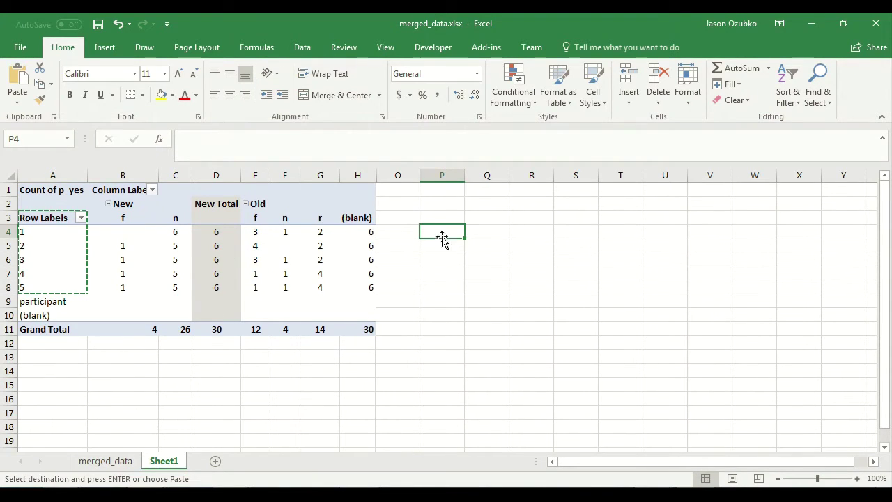
key("Up")
type("Subject")
key("Return")
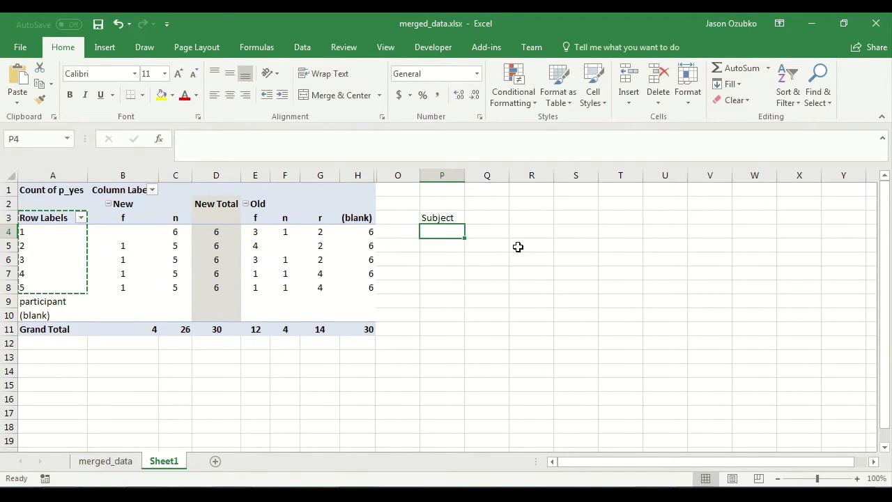
type("=")
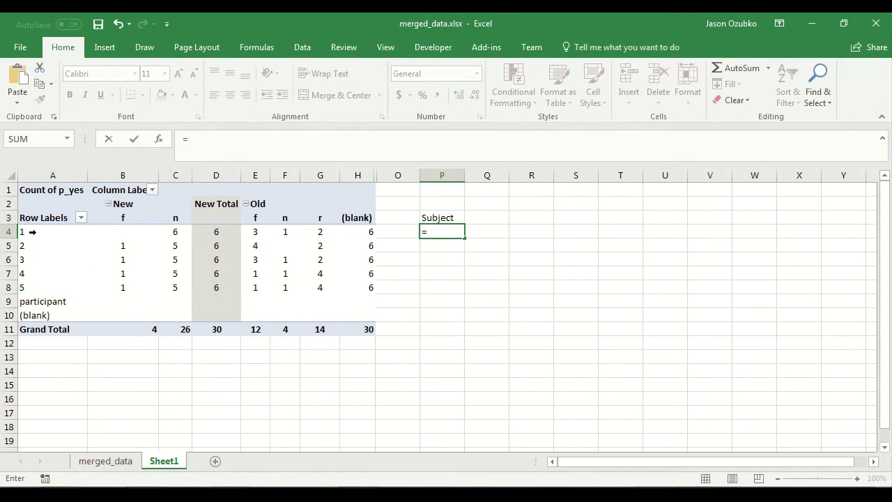
left_click(37, 234)
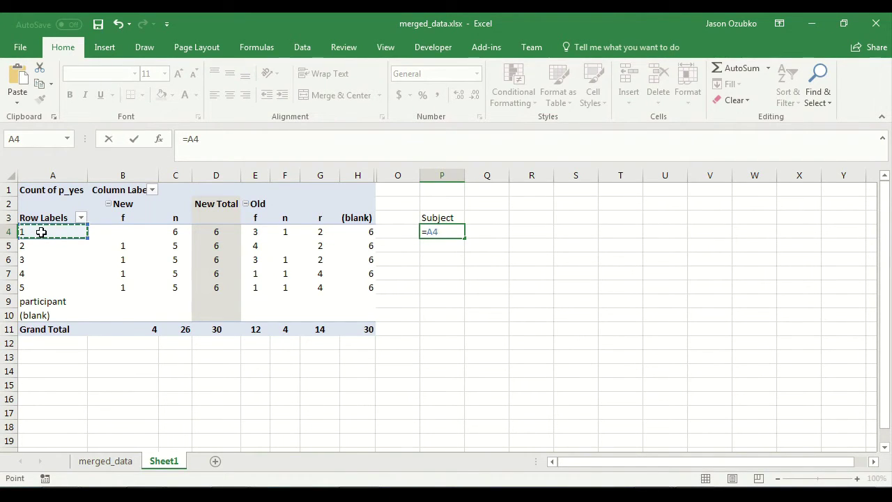
key("Return")
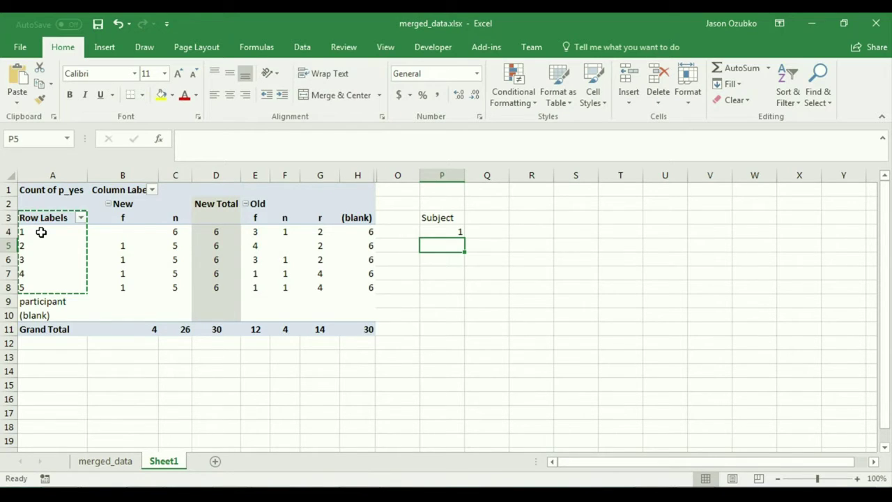
Copy the P4 participant reference down through P8 so all five subjects are listed
key("Up")
key("ctrl+c")
key("shift+Down")
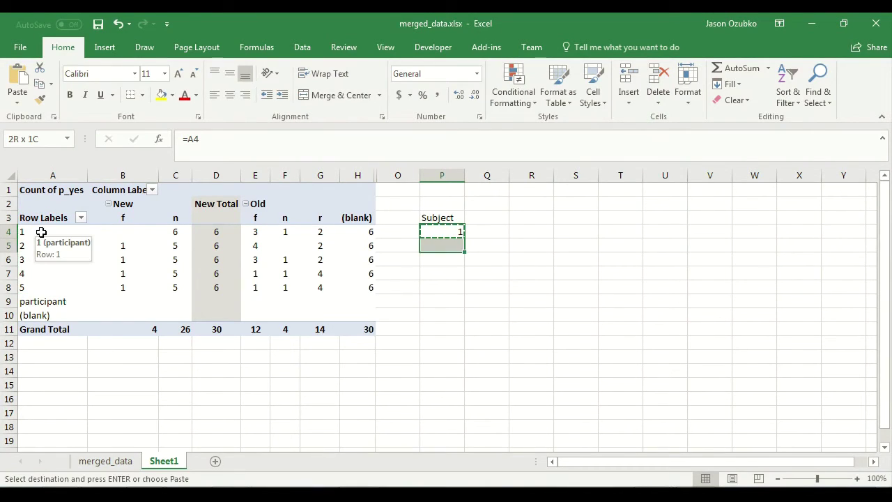
key("shift+Down")
key("shift+Down")
key("shift+Down")
key("Return")
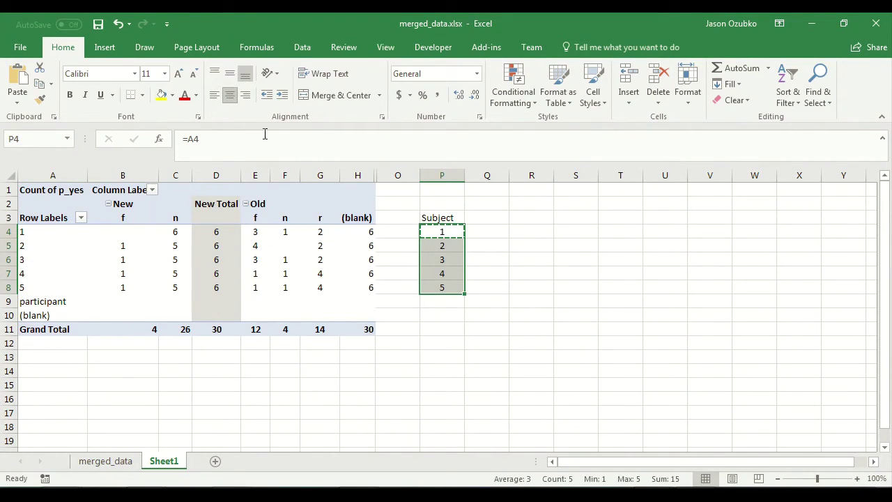
Center the Subject column in P3:P8 and make its heading bold
left_click_drag(430, 218, 442, 286)
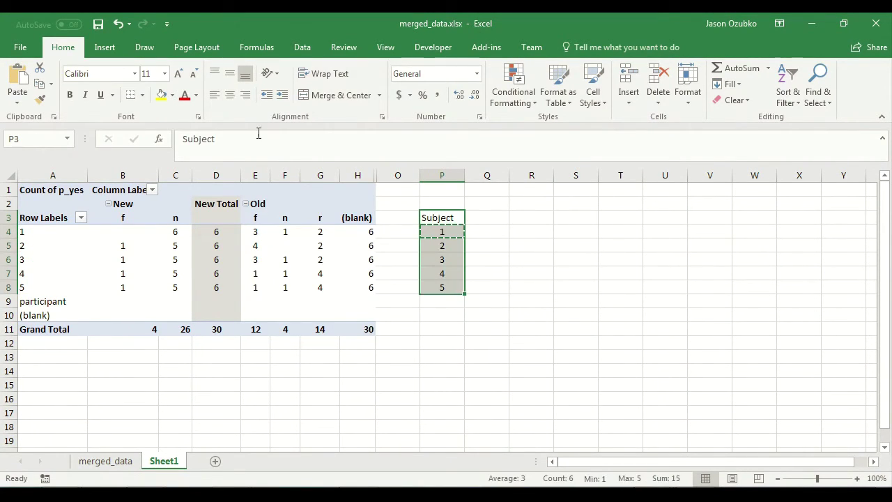
left_click(230, 95)
left_click(433, 216)
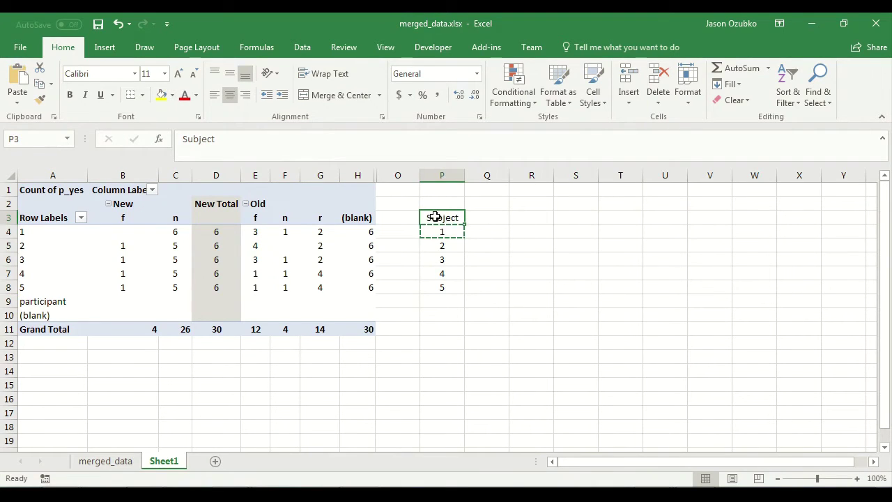
key("ctrl+b")
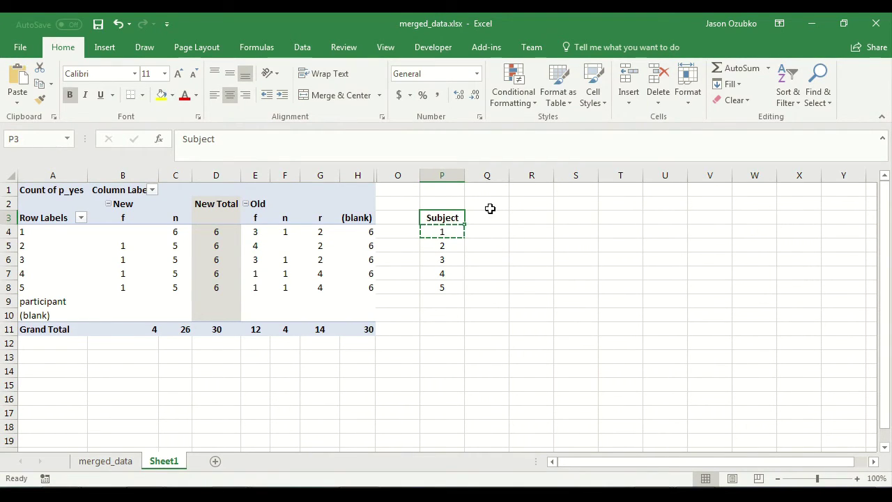
Enter the heading New in Q2 with the response labels R, F and N in Q3:S3
left_click(492, 203)
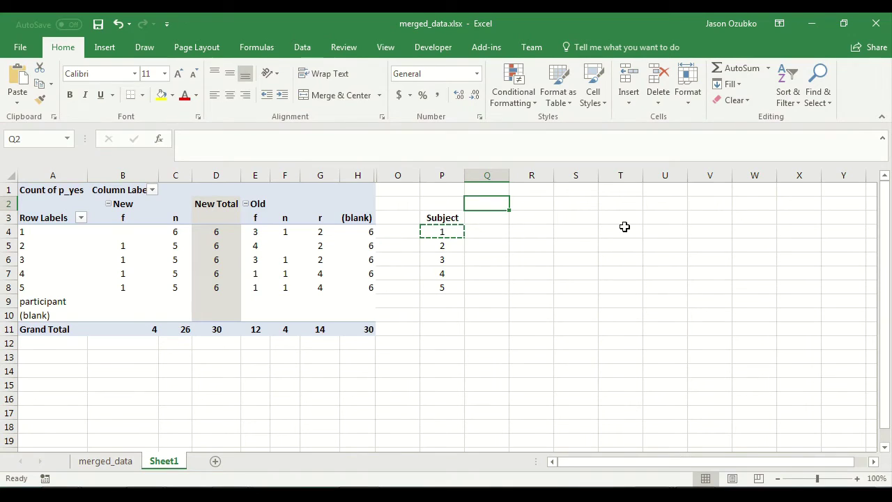
type("New")
key("Return")
type("R")
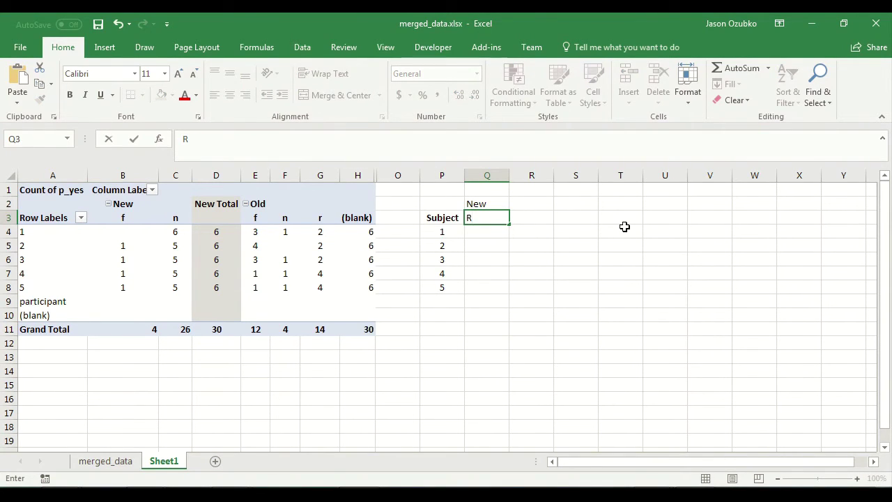
key("Tab")
type("F")
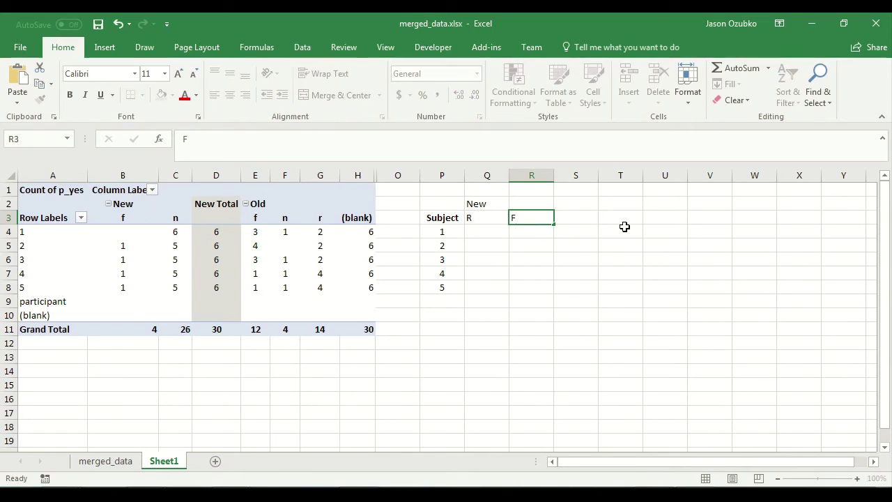
key("Tab")
type("N")
key("Tab")
Enter the heading Old in T2 with the response labels R, F and N in T3:V3
key("Up")
type("Old")
key("Return")
type("R")
key("Tab")
type("F")
key("Tab")
type("N")
Merge and center the New heading across Q2:S2
key("Up")
key("Left")
key("Left")
key("Left")
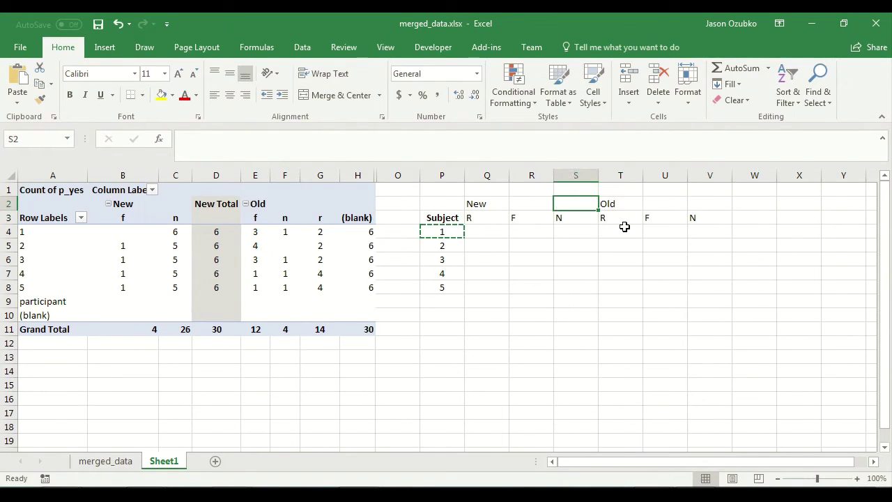
key("shift+Left")
key("shift+Left")
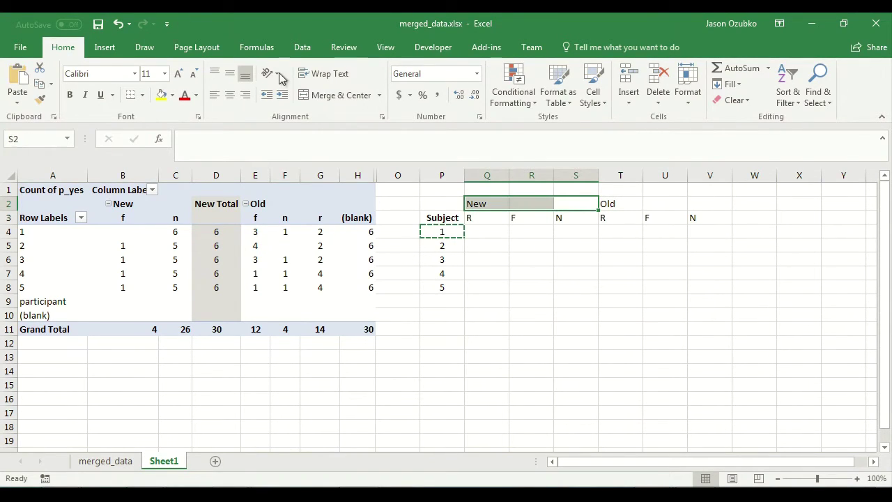
left_click(326, 100)
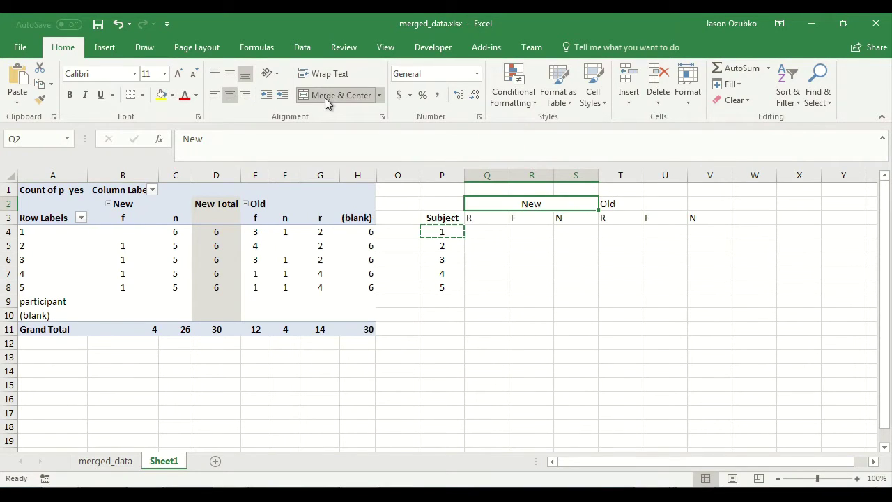
Merge and center the Old heading across T2:V2, and center and bold the New and Old headings and their response labels
left_click_drag(639, 206, 692, 216)
left_click(338, 95)
left_click(230, 94)
key("ctrl+b")
Enter 0 in Q4 as subject 1's New R count and center it
left_click(555, 255)
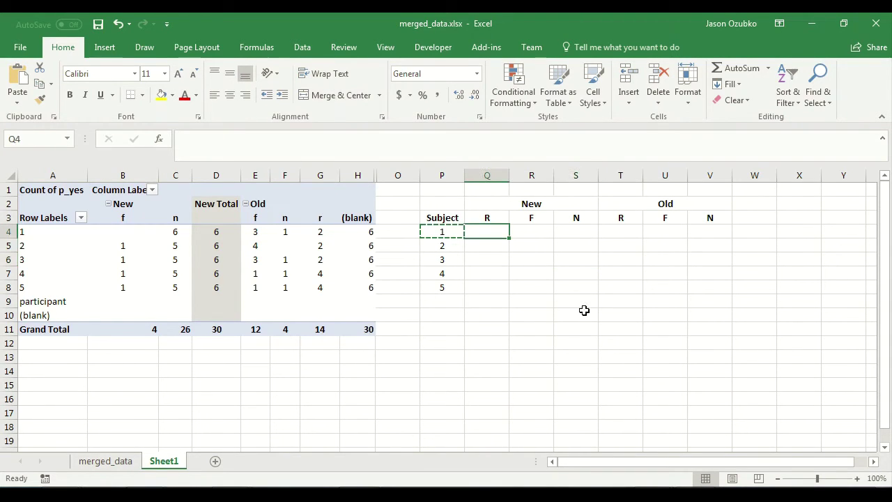
type("0")
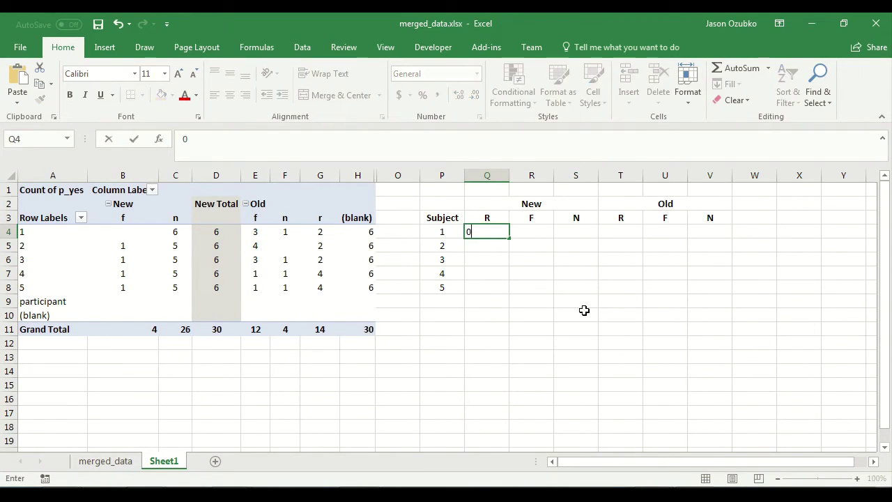
key("Return")
key("Up")
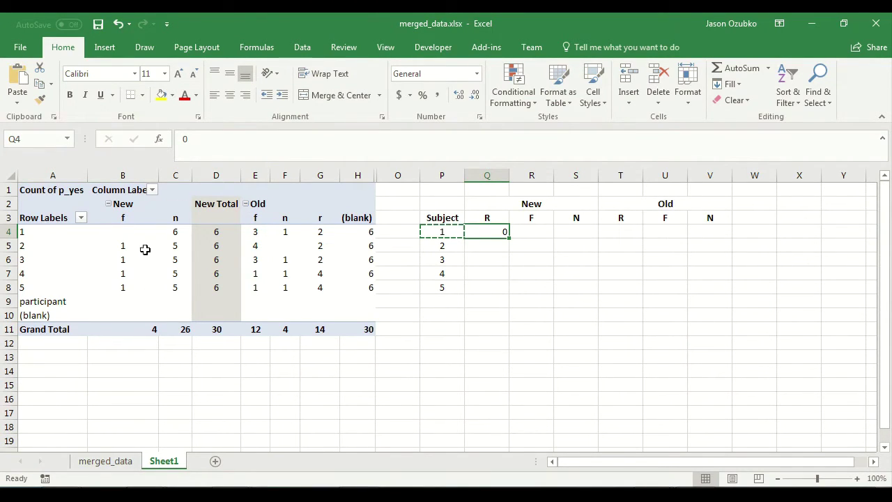
left_click(231, 95)
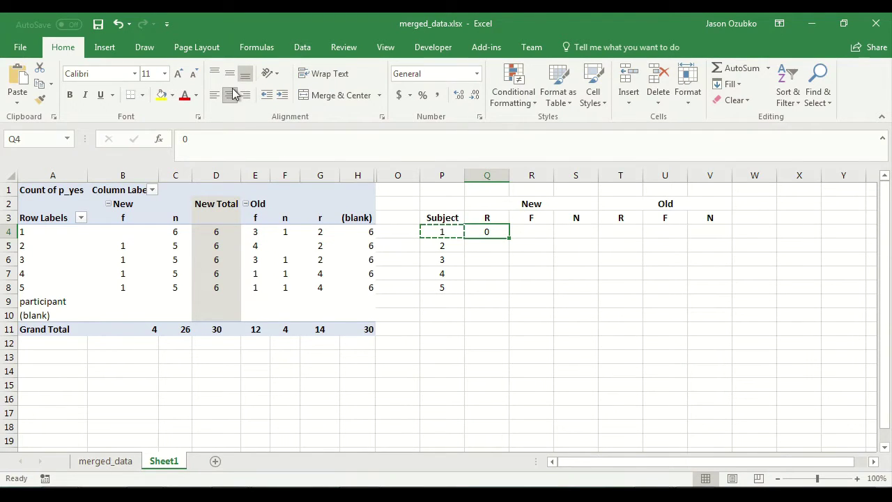
Copy the 0 in Q4 down through Q8 for the remaining subjects' New R counts
key("ctrl+c")
key("shift+Down")
key("shift+Down")
key("shift+Down")
key("shift+Down")
key("ctrl+v")
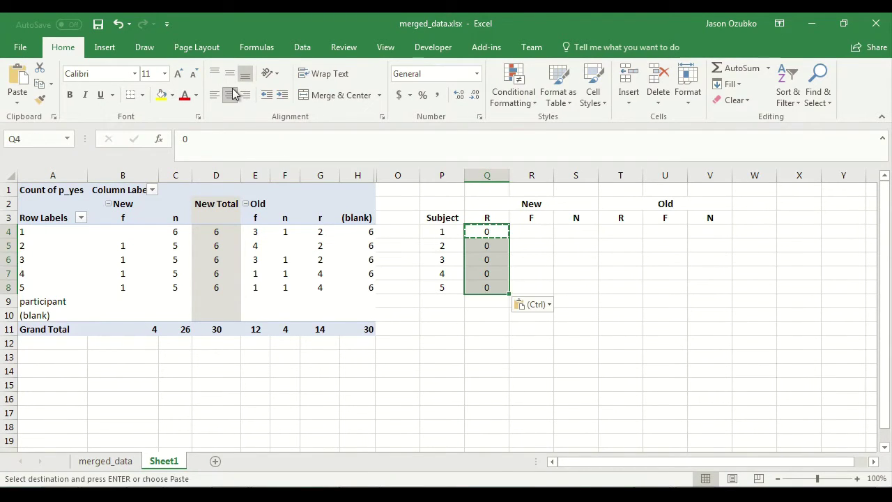
key("Right")
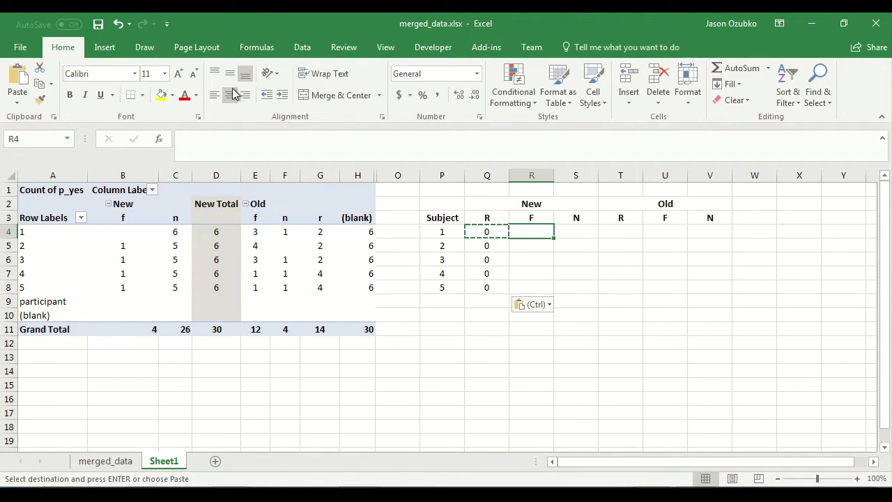
type("=")
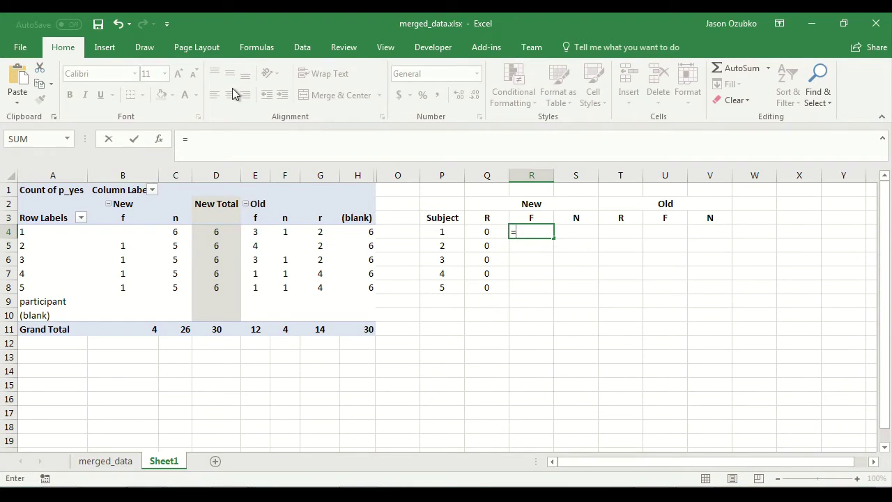
type("B")
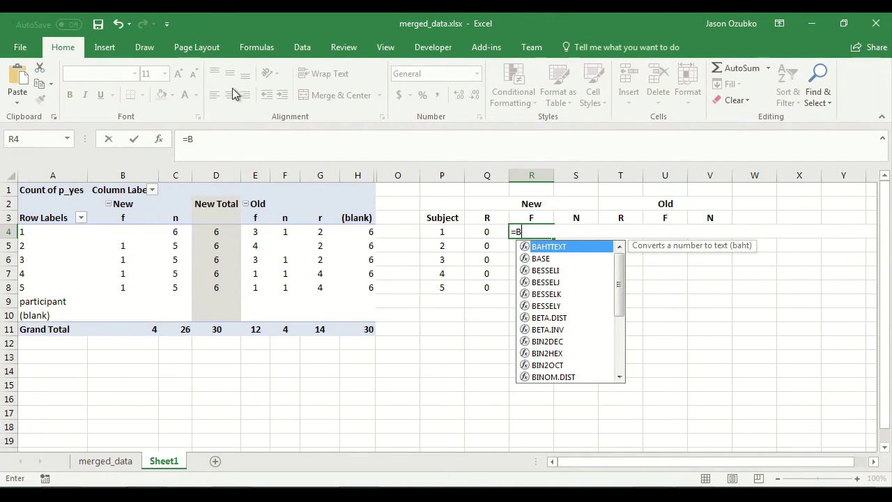
type("4")
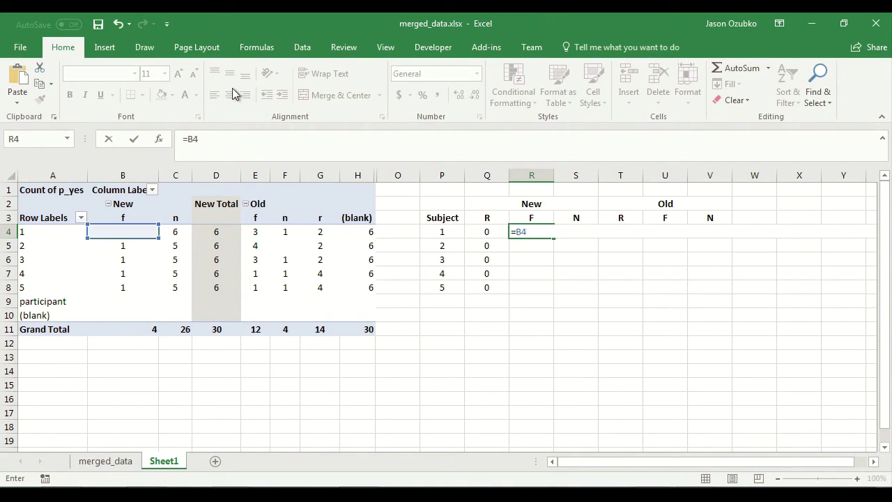
scroll(227, 120, "down", 1)
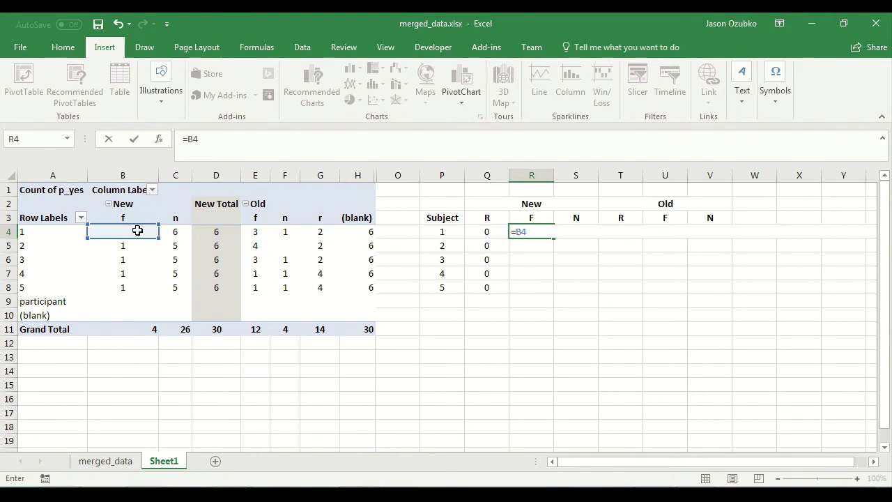
key("BackSpace")
key("BackSpace")
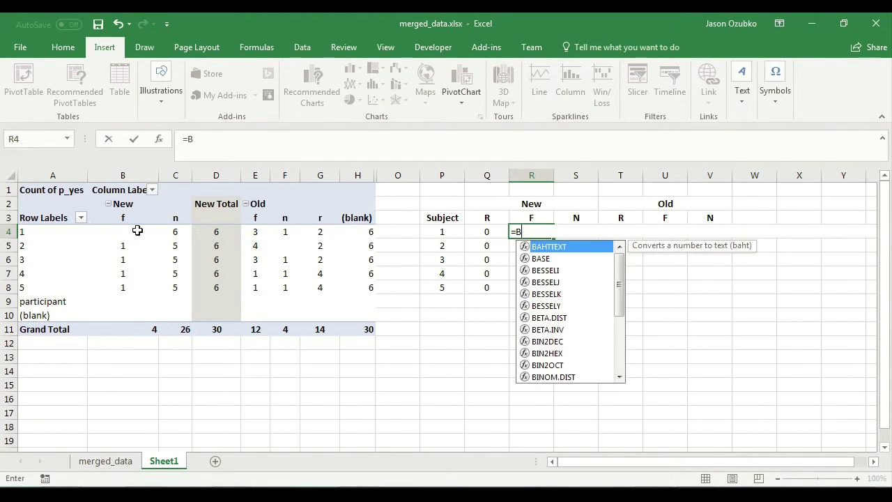
left_click(119, 232)
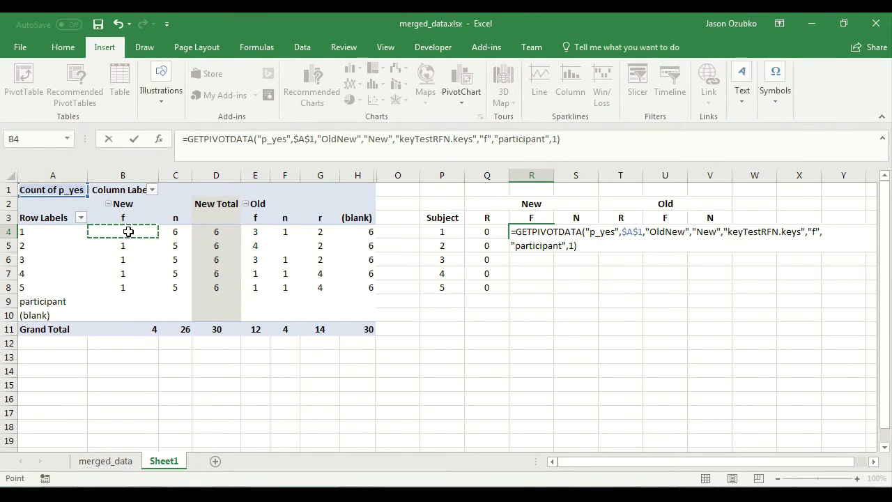
left_click(187, 139)
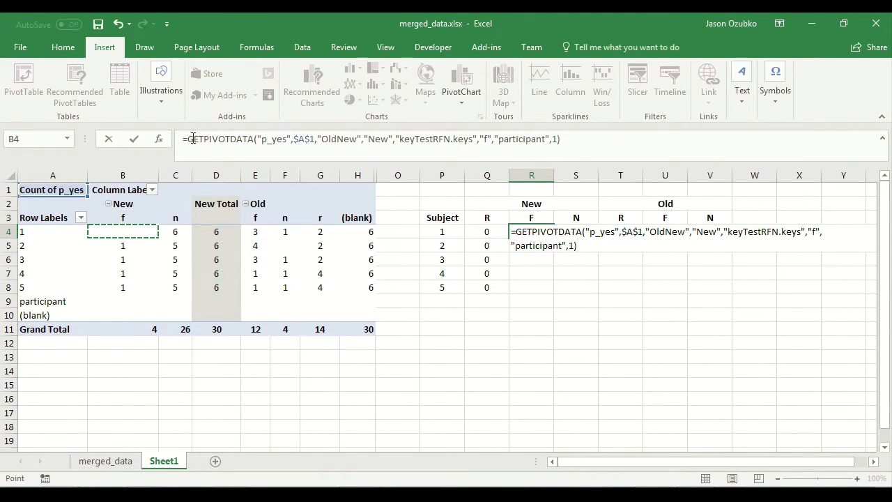
left_click(590, 144, "shift")
key("BackSpace")
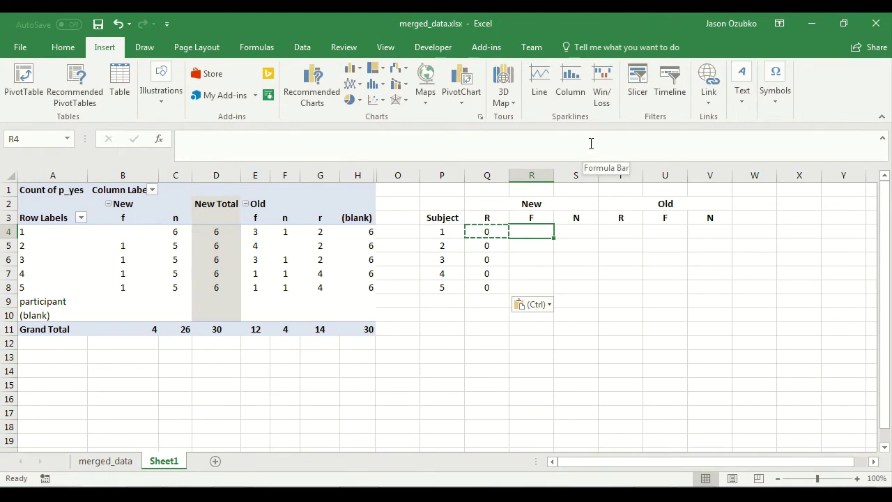
Enter the formula =B4/D4 in R4 as subject 1's New F proportion
type("b4")
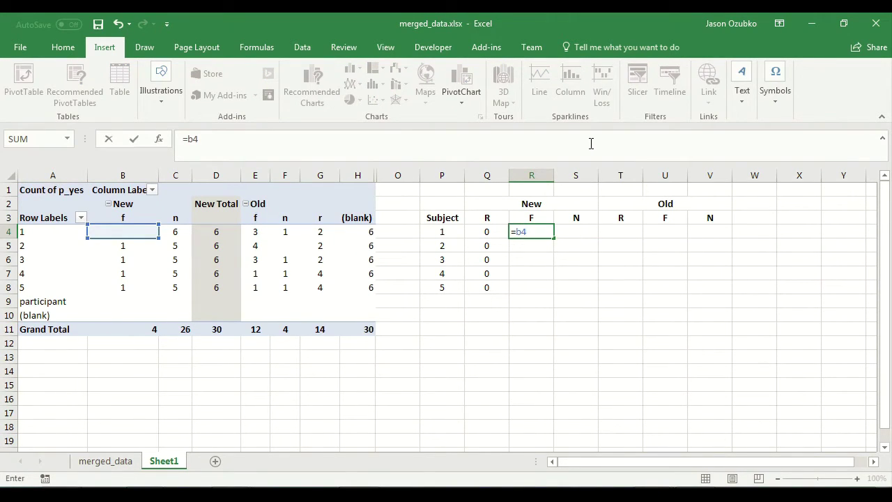
type("/d4")
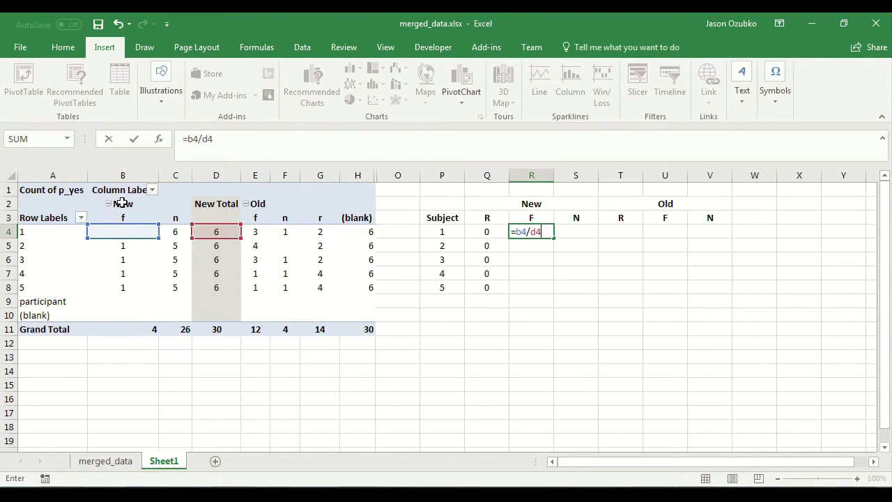
key("Return")
Copy the formula in R4 down through R8 for the remaining subjects and center R4:R8
key("Up")
key("ctrl+c")
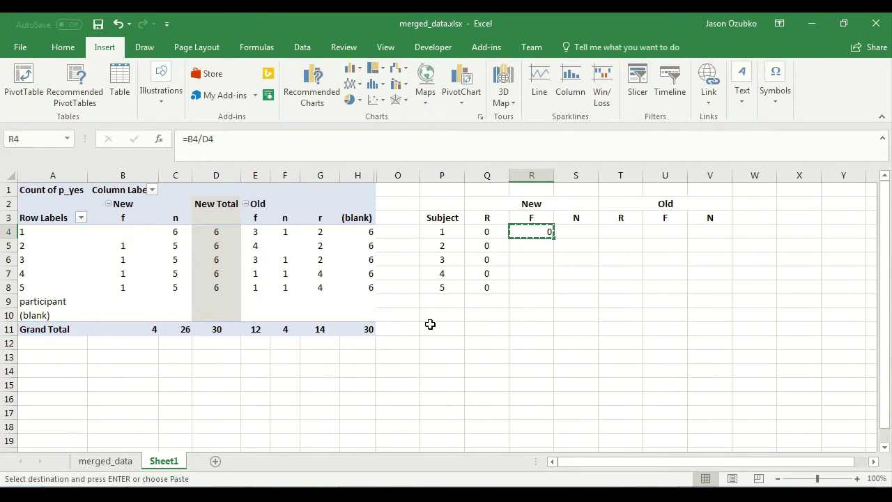
key("shift+Down")
key("shift+Down")
key("shift+Down")
key("shift+Down")
key("ctrl+v")
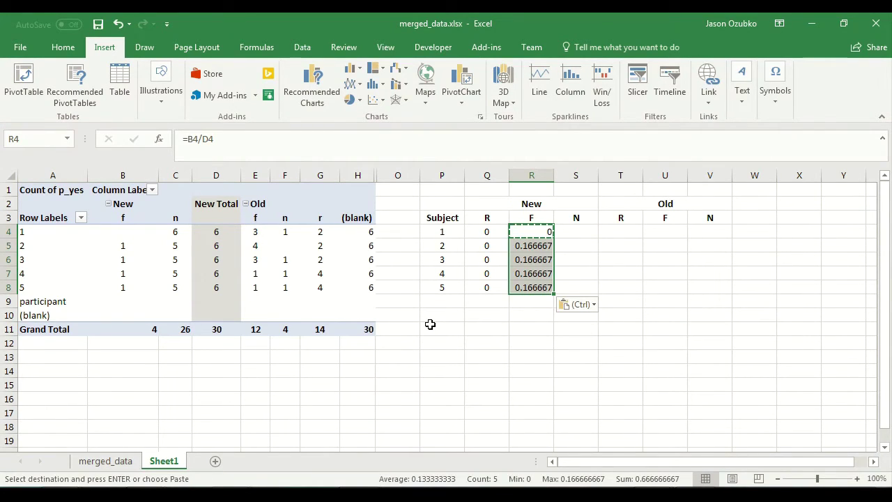
left_click(62, 47)
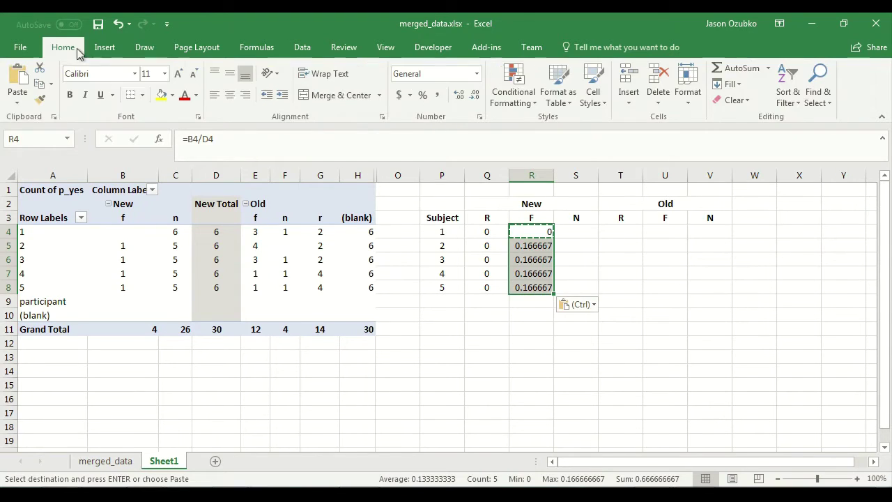
left_click(230, 94)
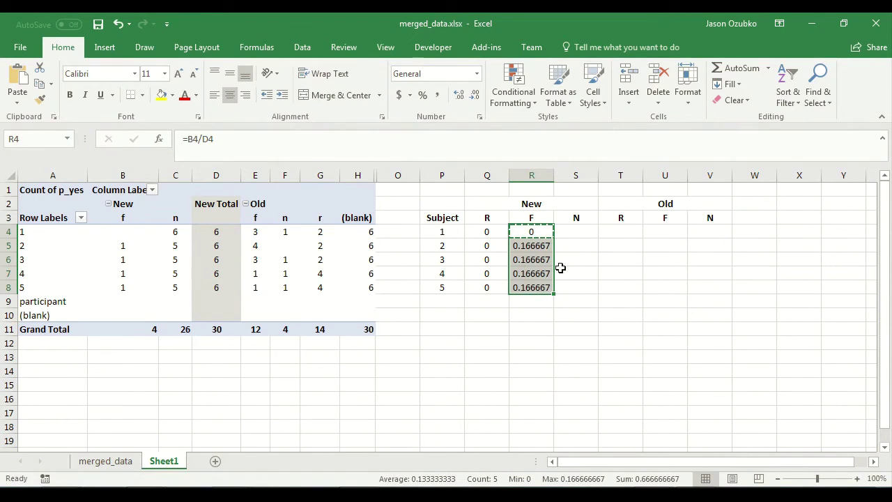
left_click(565, 231)
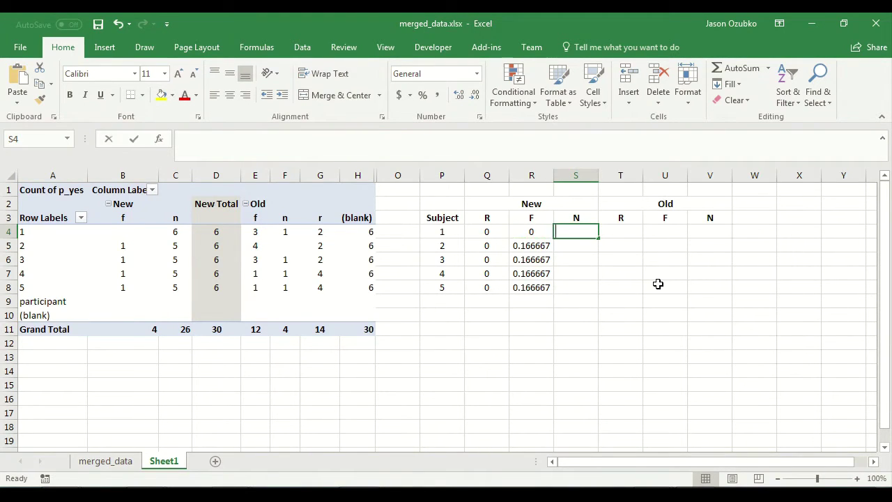
type("=")
key("Left")
key("Left")
key("Left")
key("Left")
key("Left")
key("Left")
key("Left")
key("Left")
key("Left")
key("Left")
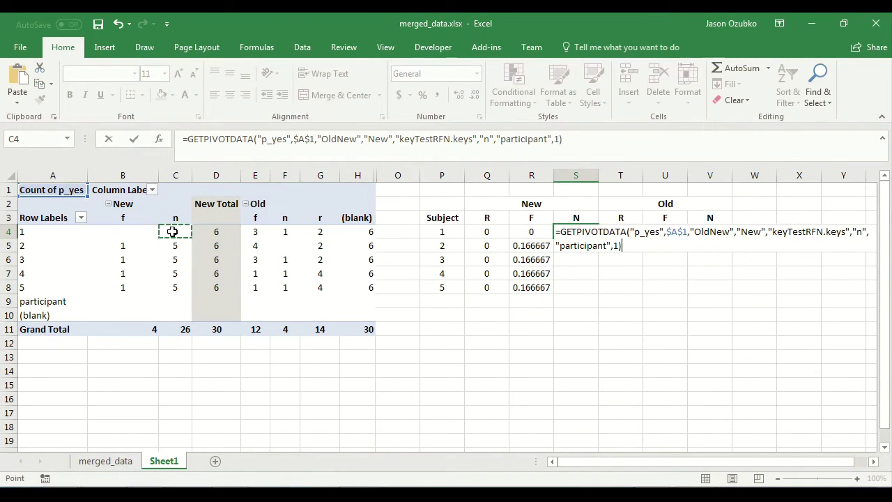
key("Escape")
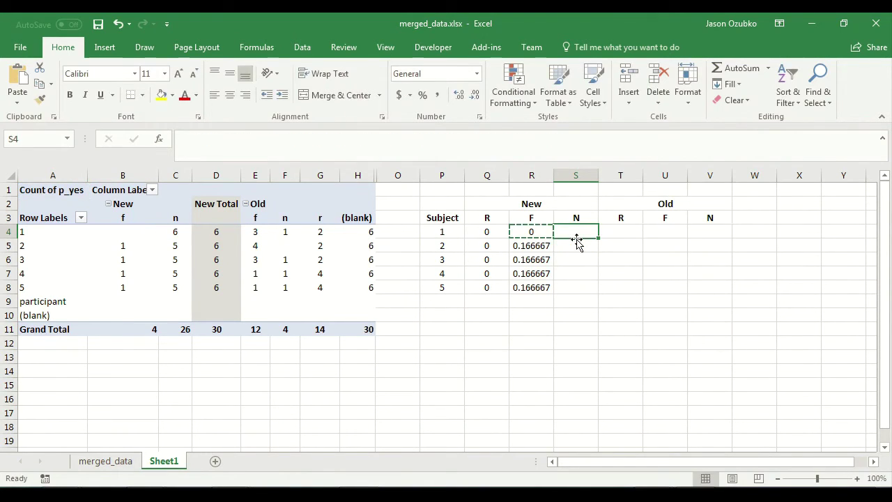
Enter the formula =C4/D4 in S4 as subject 1's New N proportion
type("=C4")
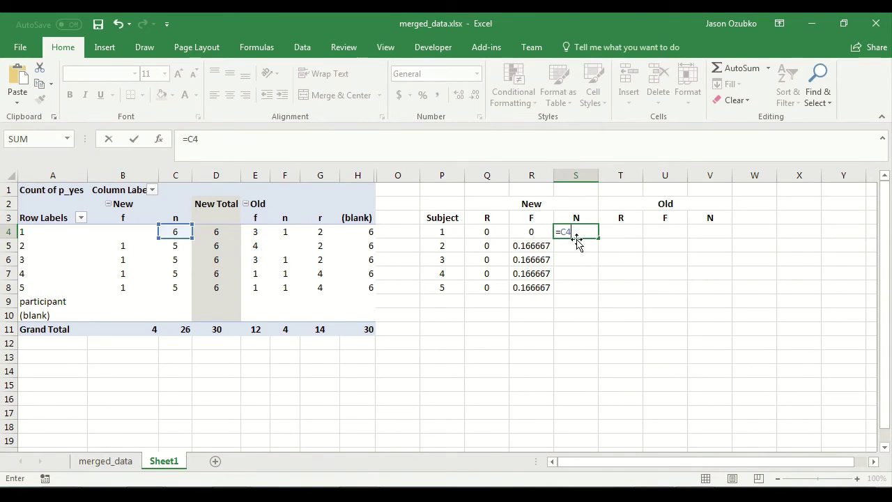
type("/D4")
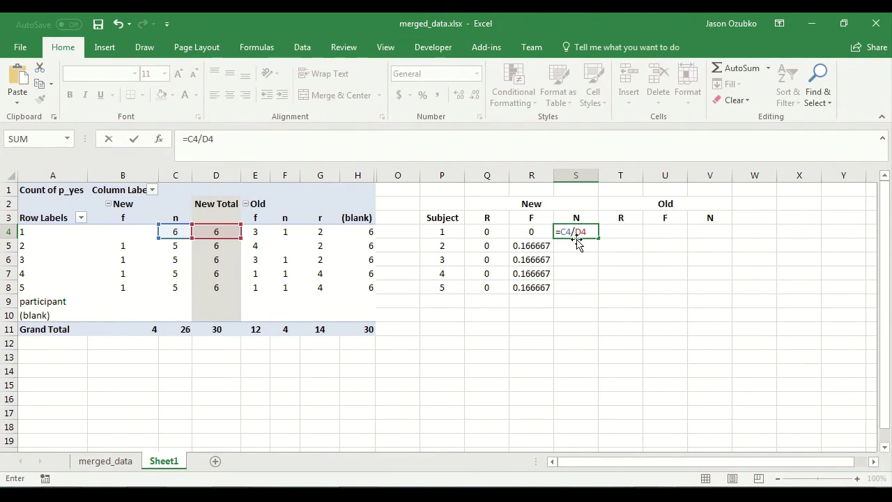
key("Return")
Copy the formula in S4 down through S8 for the remaining subjects and center S4:S8
left_click(575, 232)
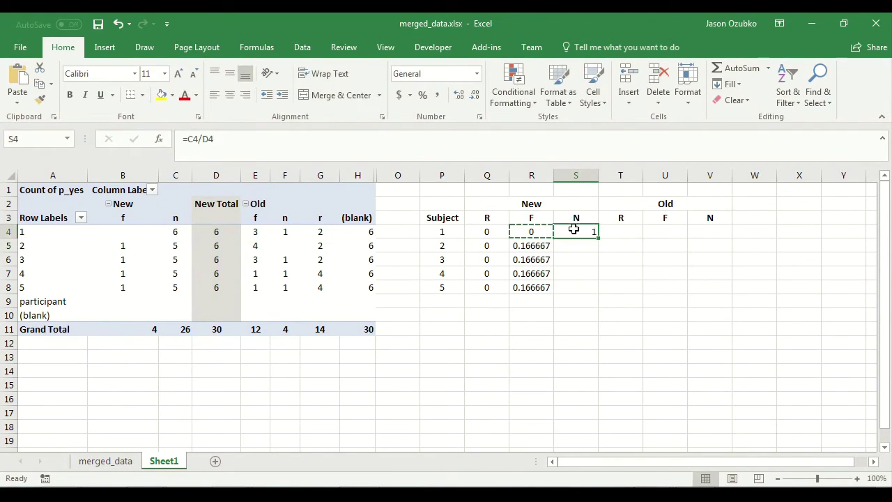
key("ctrl+c")
left_click_drag(576, 245, 578, 288)
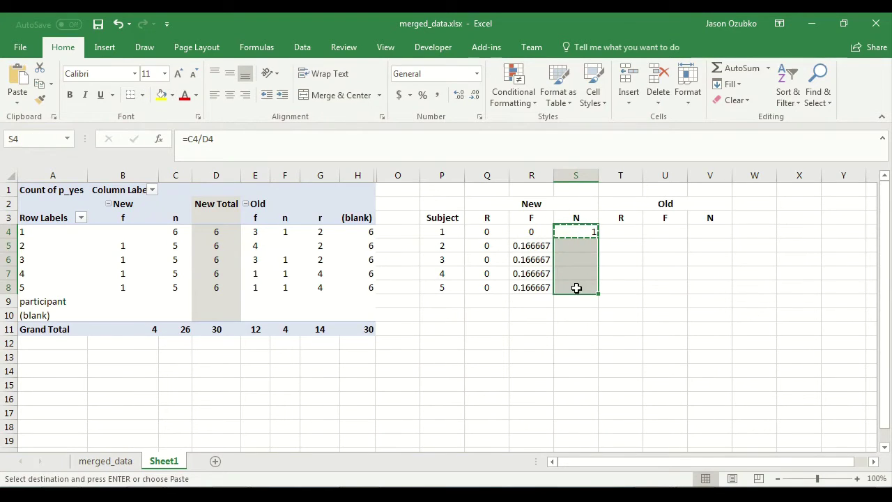
key("ctrl+v")
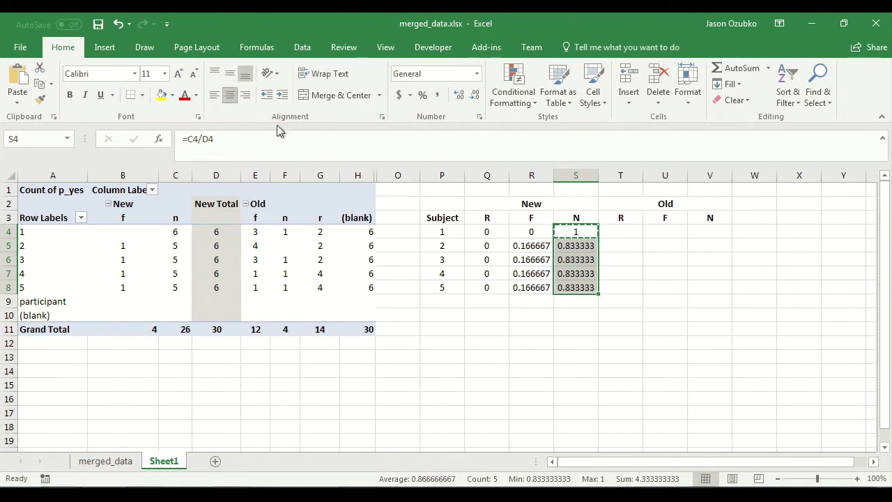
left_click(591, 320)
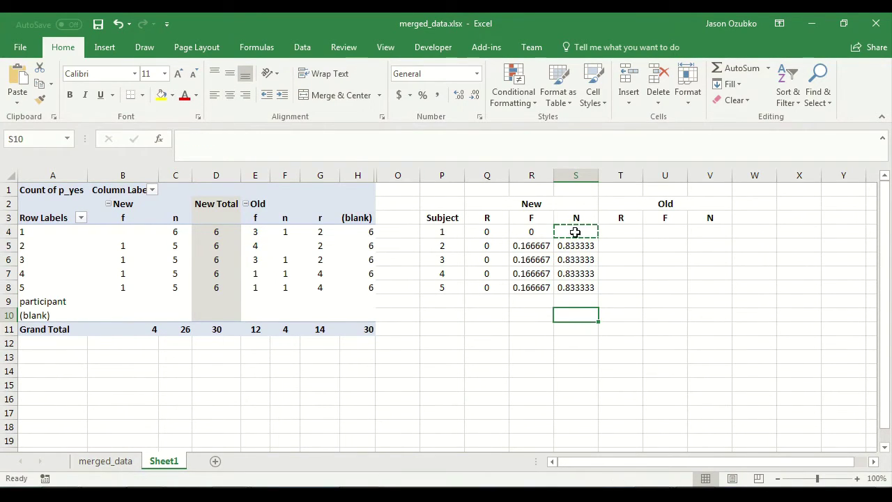
left_click(550, 203)
left_click(576, 216)
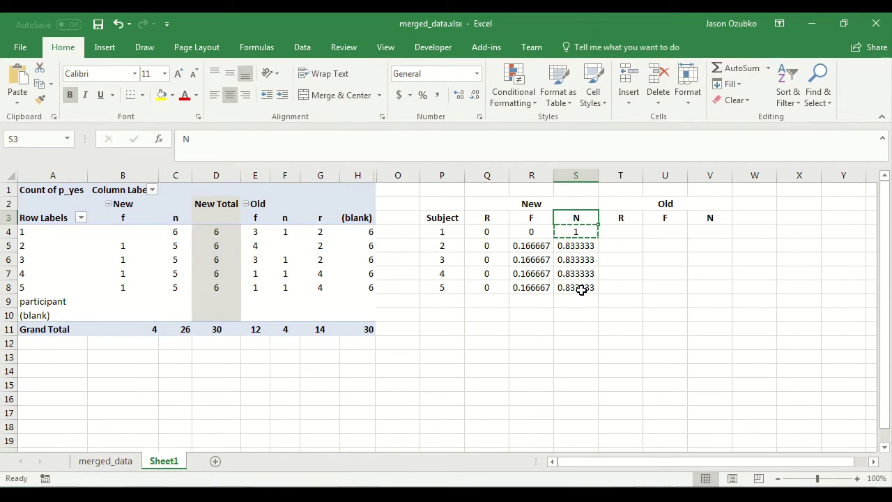
Unhide the columns between H and O, and hide J to N again so only the Old Total column I is added to view
left_click(624, 228)
left_click_drag(357, 175, 576, 169)
right_click(394, 180)
left_click(427, 395)
right_click(567, 175)
left_click(598, 380)
left_click_drag(591, 462, 565, 470)
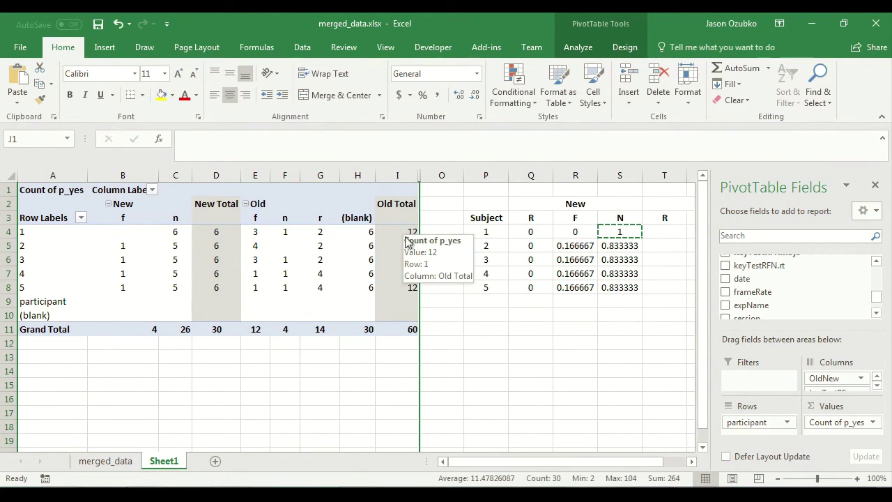
Enter the formula =G4/6 in T4 as subject 1's Old R proportion, leaving the blank responses out of the divisor
left_click_drag(315, 230, 250, 230)
left_click(365, 232)
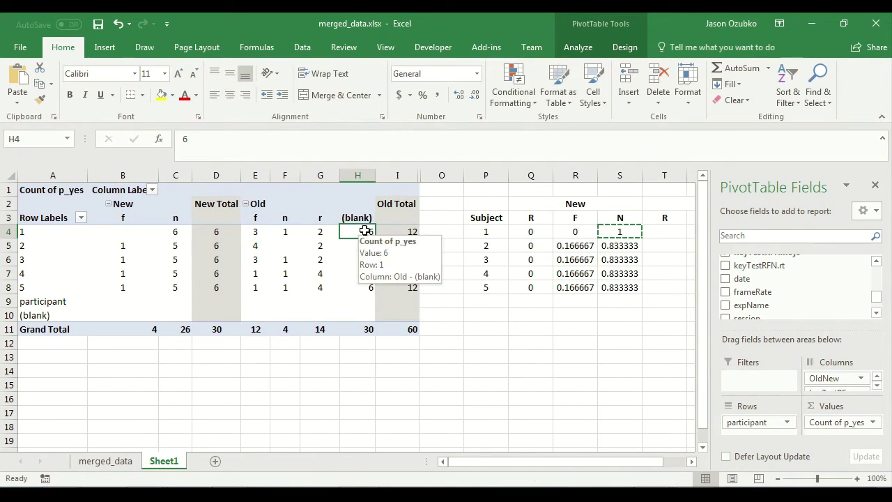
left_click_drag(318, 230, 255, 234)
left_click_drag(593, 462, 620, 468)
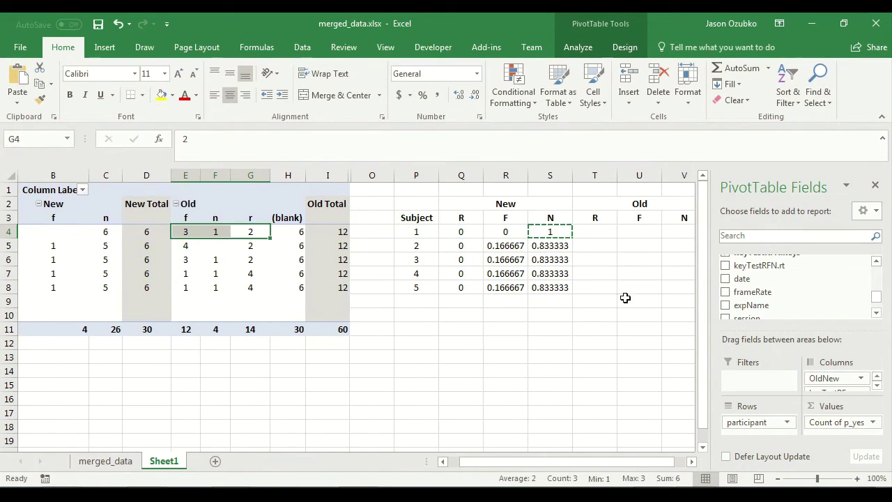
left_click(587, 230)
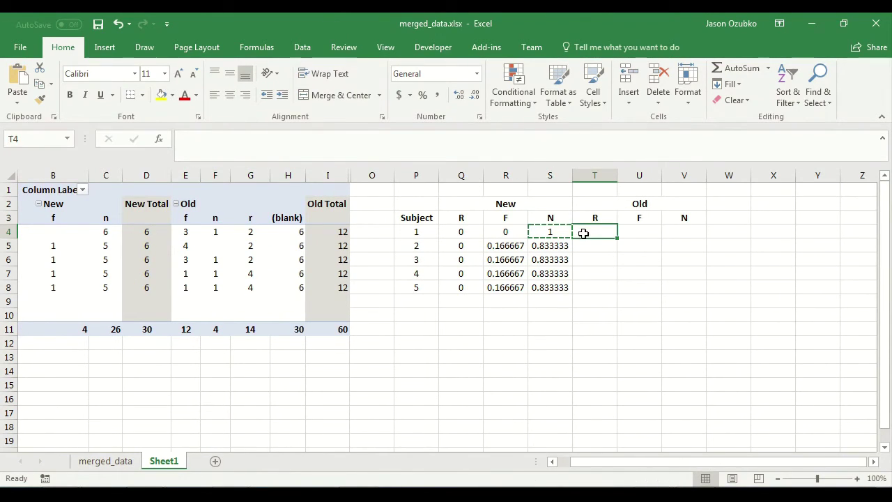
type("=")
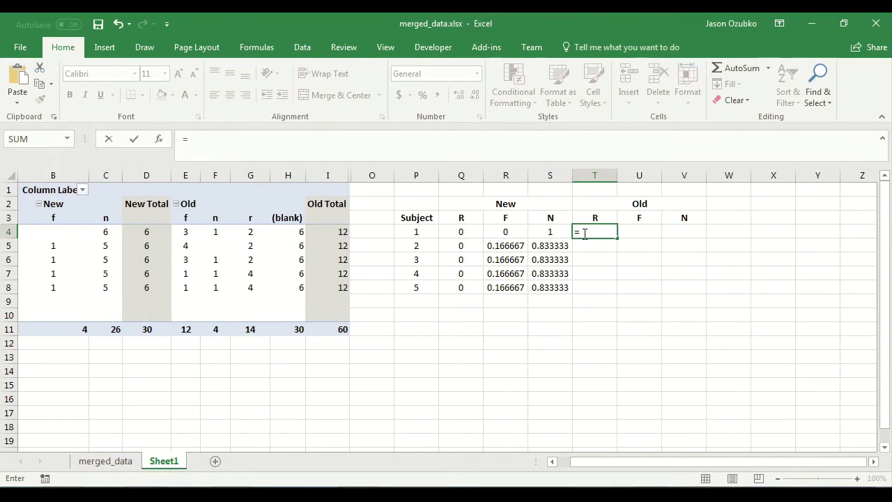
type("E4")
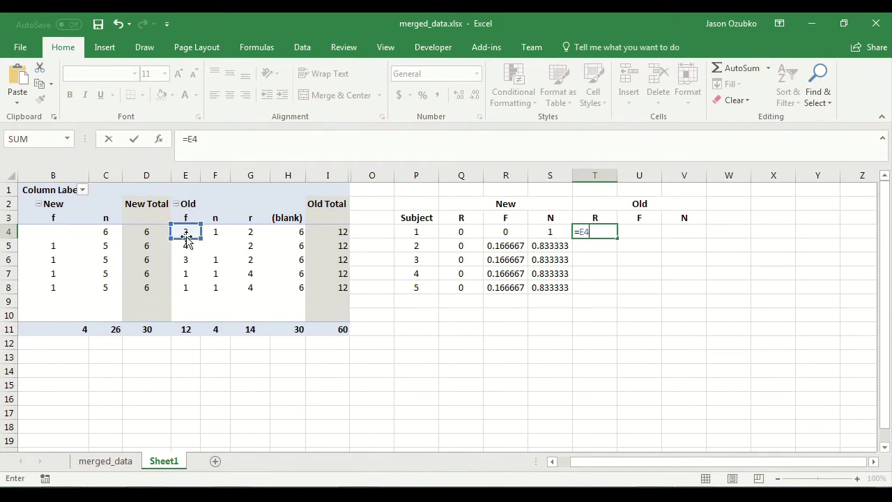
left_click_drag(194, 242, 255, 243)
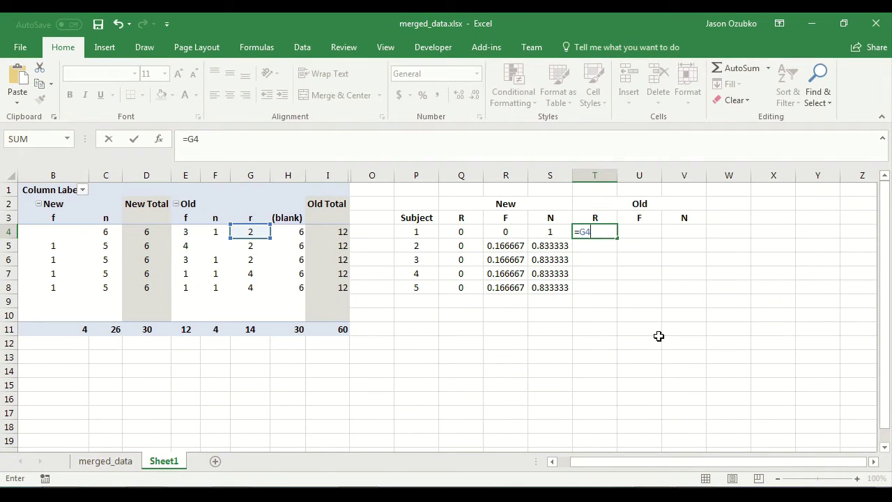
type("/6")
key("Return")
Enter the formula =E4/6 in U4 as subject 1's Old F proportion
key("Right")
key("Up")
type("=")
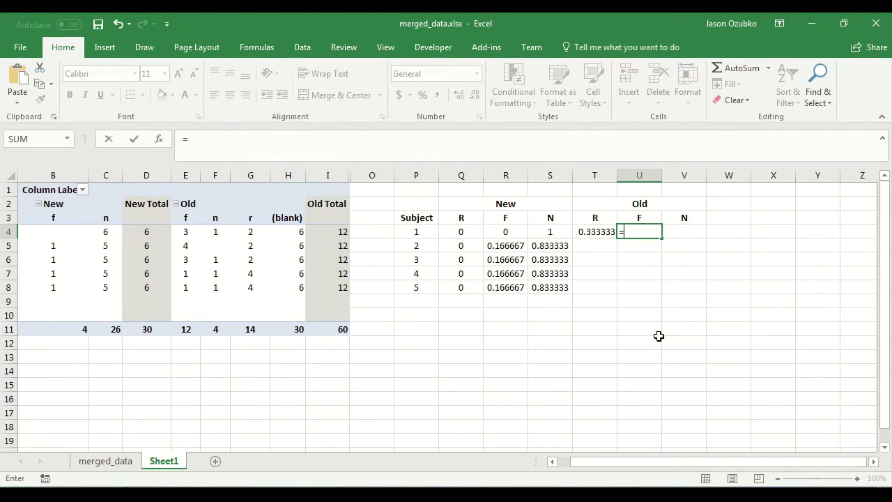
type("e4/6")
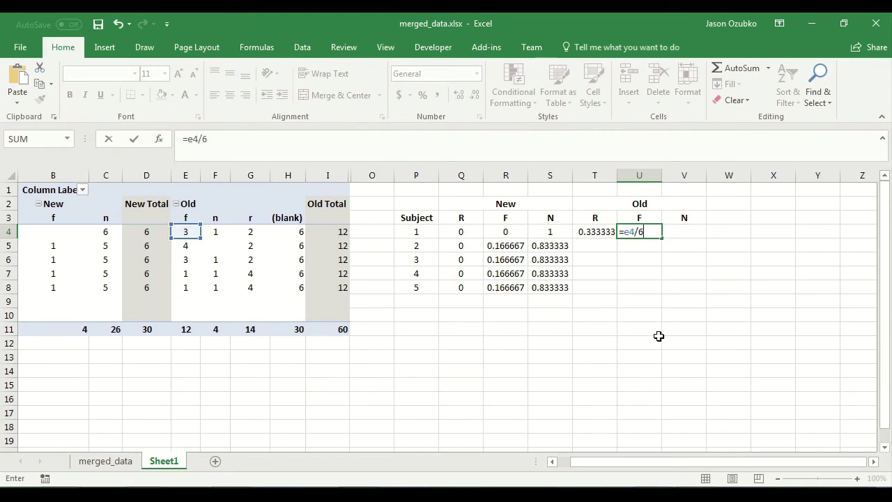
key("Return")
Enter the formula =F4/6 in V4 as subject 1's Old N proportion
key("Up")
key("Right")
type("=")
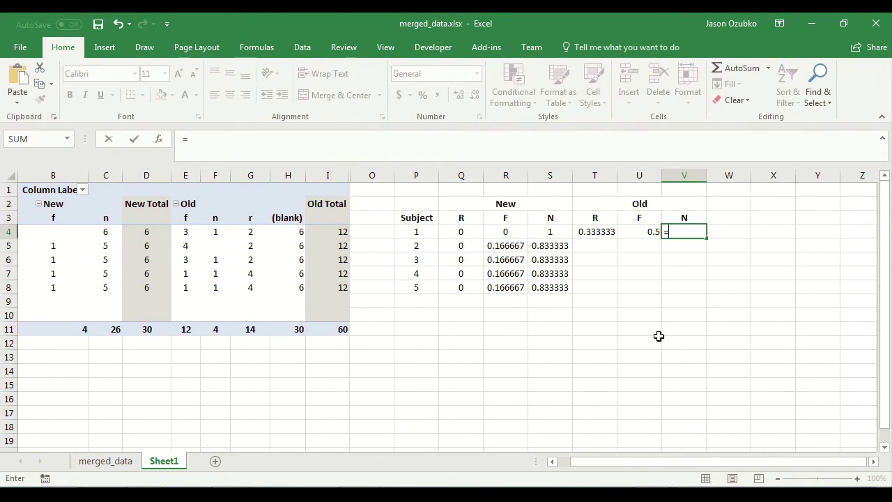
type("f4")
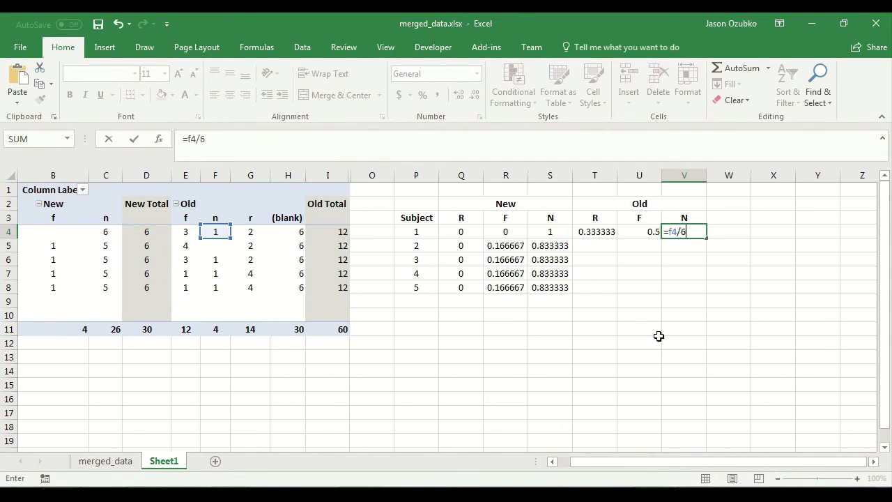
type("/6")
key("Return")
Copy the Old formulas in T4:V4 down through row 8 for the remaining subjects and center T4:V8
key("Up")
key("shift+Left")
key("shift+Left")
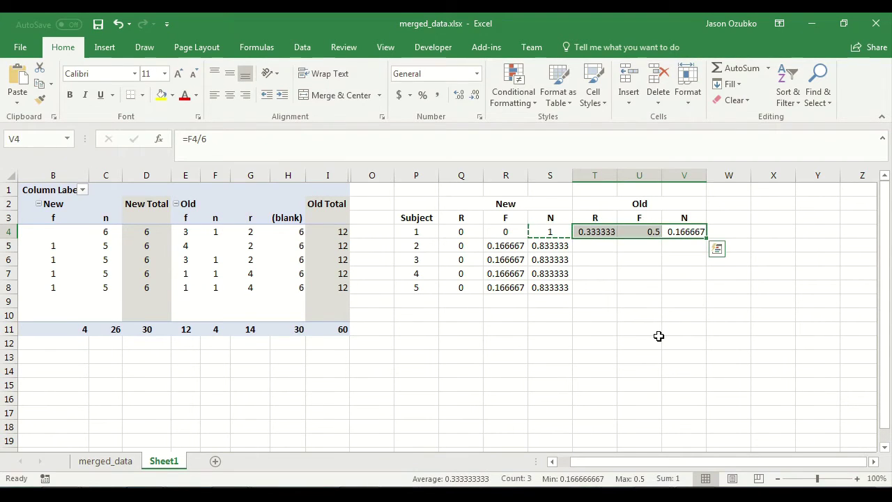
key("ctrl+c")
left_click_drag(593, 234, 594, 291)
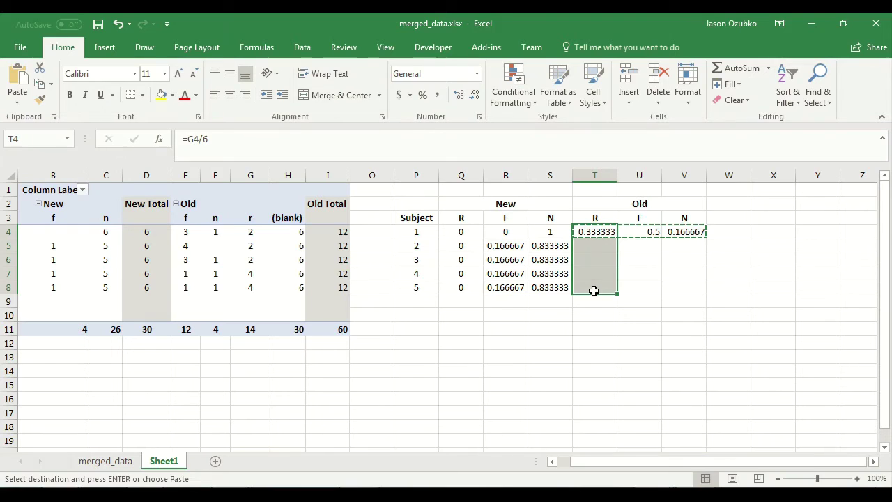
key("ctrl+v")
key("alt+h")
key("a")
key("c")
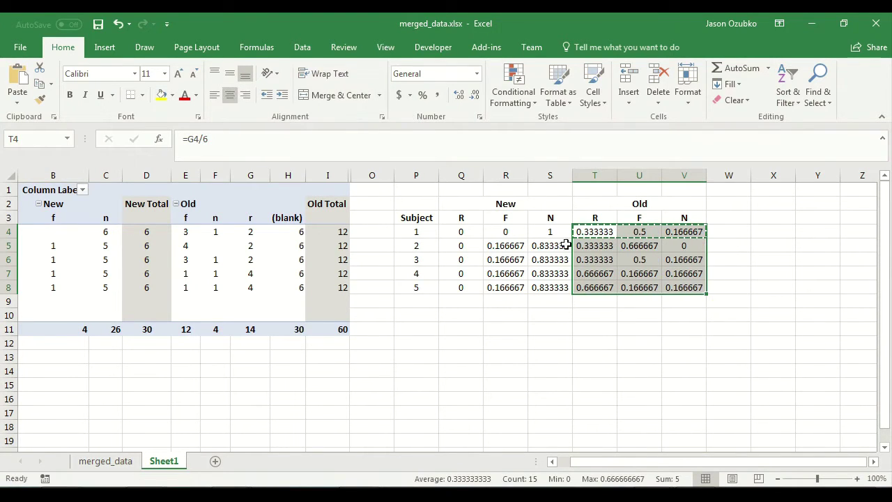
Format all the proportions in Q4:V8 as Number with 2 decimal places
left_click_drag(462, 230, 680, 293)
right_click(680, 294)
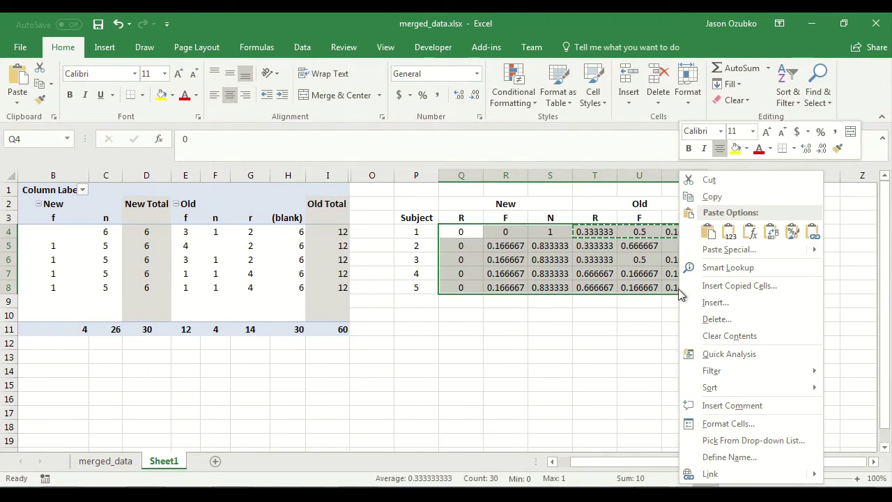
left_click(719, 425)
left_click(549, 232)
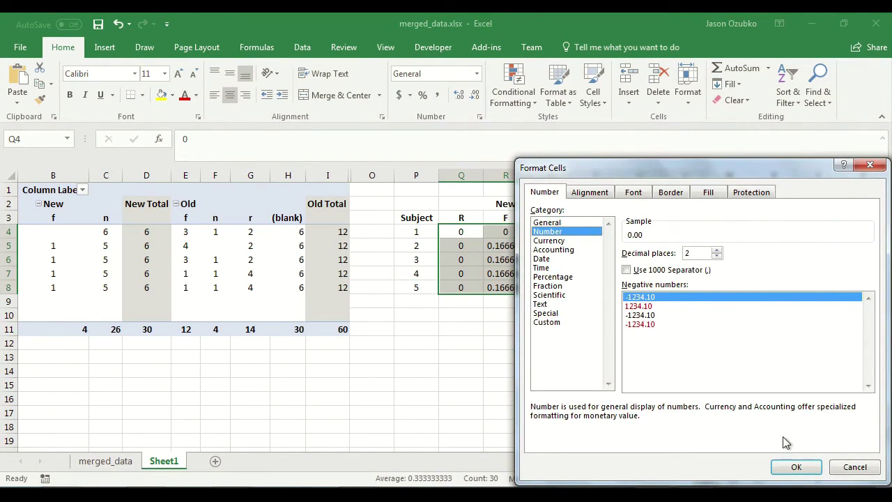
left_click(795, 466)
left_click(549, 306)
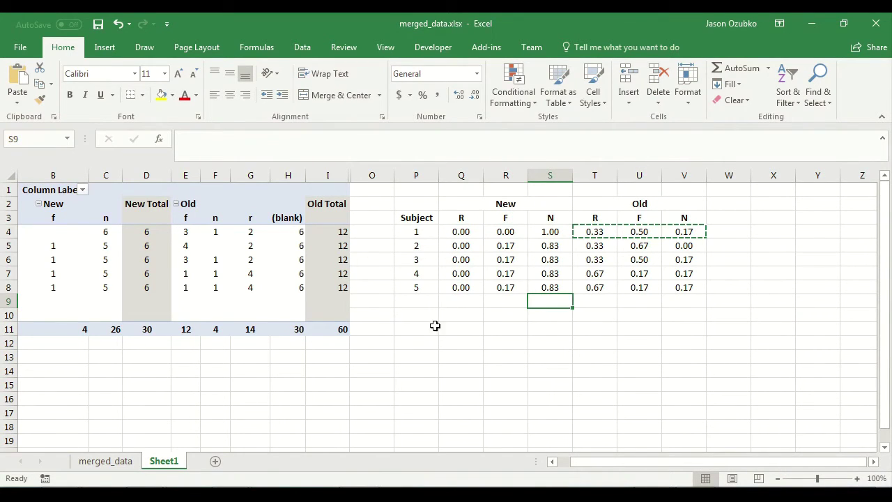
Label two summary rows below the subjects, with Mean in P10 and Std Err in P11
left_click(430, 314)
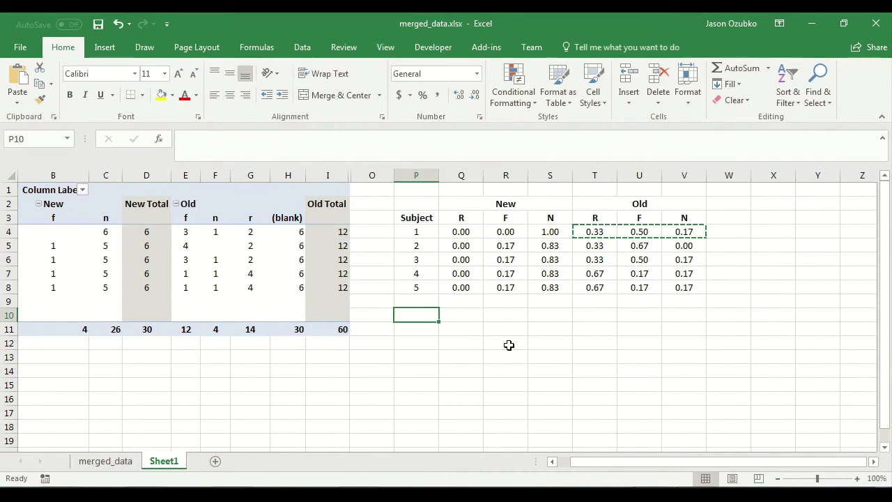
type("M")
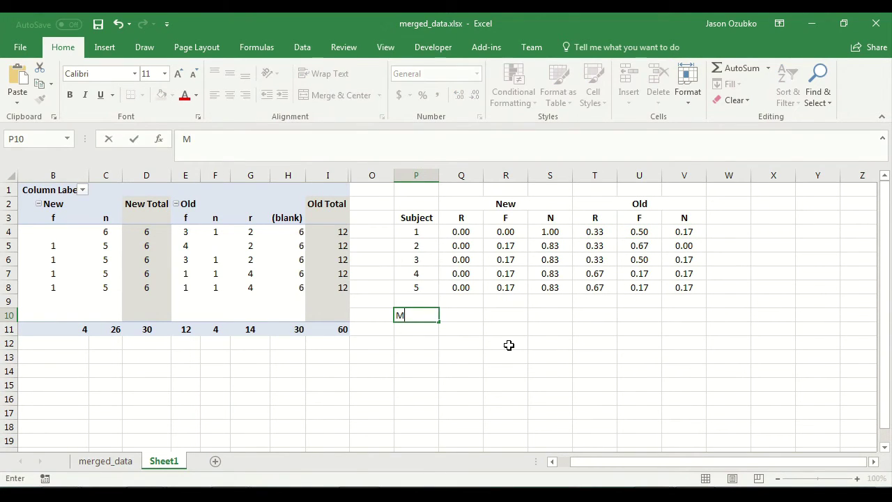
type("ean")
key("Return")
type("St")
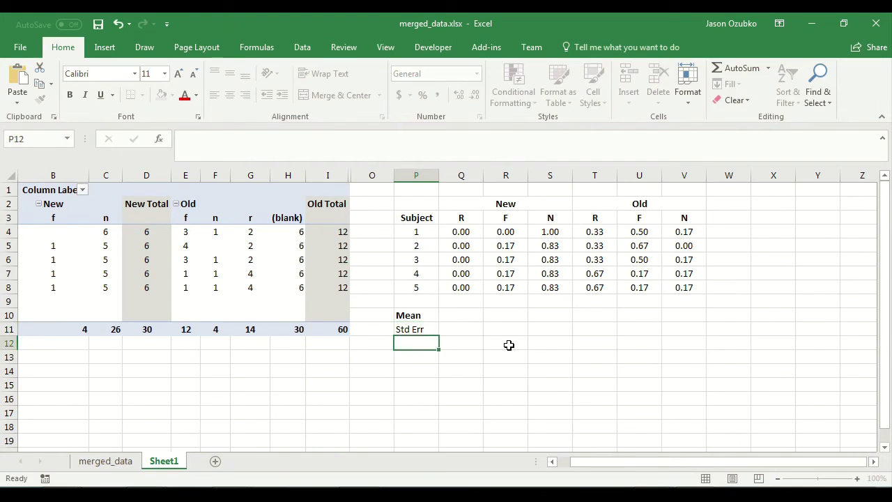
type("d Err")
key("Tab")
Enter =average(Q4:Q8) in Q10 as the mean of the New R proportions
key("Up")
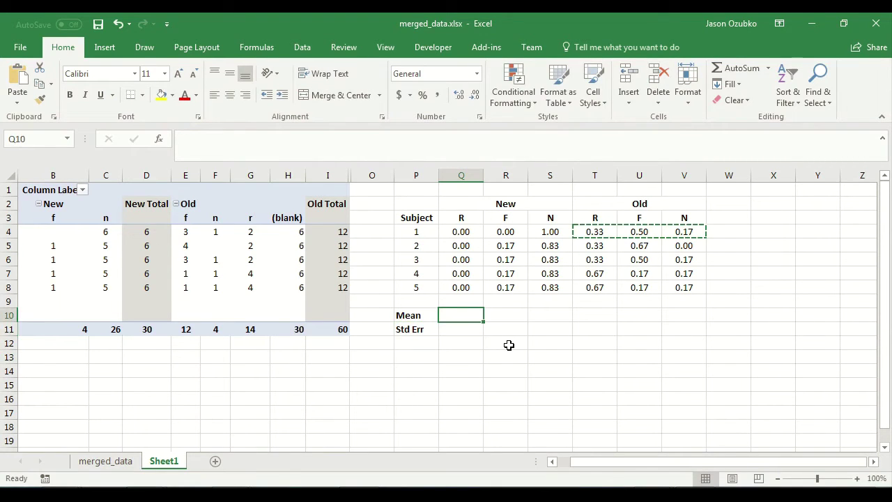
type("=average(")
key("Up")
key("Up")
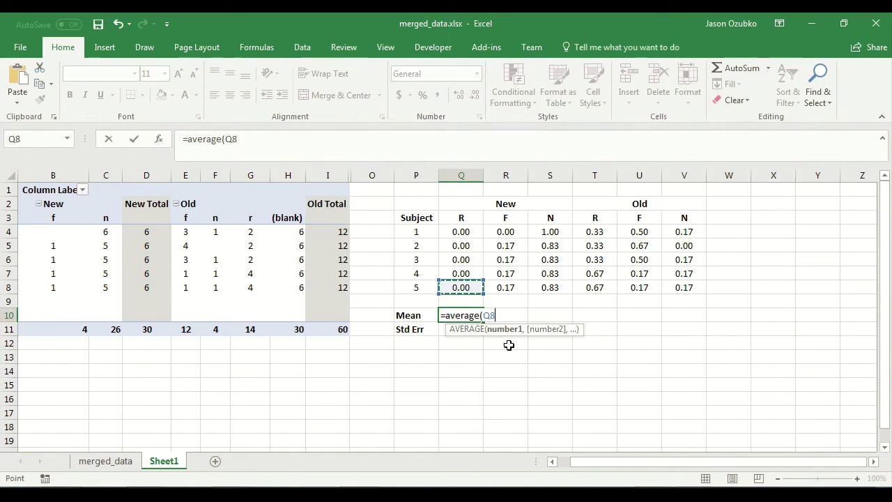
key("shift+Up")
key("shift+Up")
key("shift+Up")
key("shift+Up")
type(")")
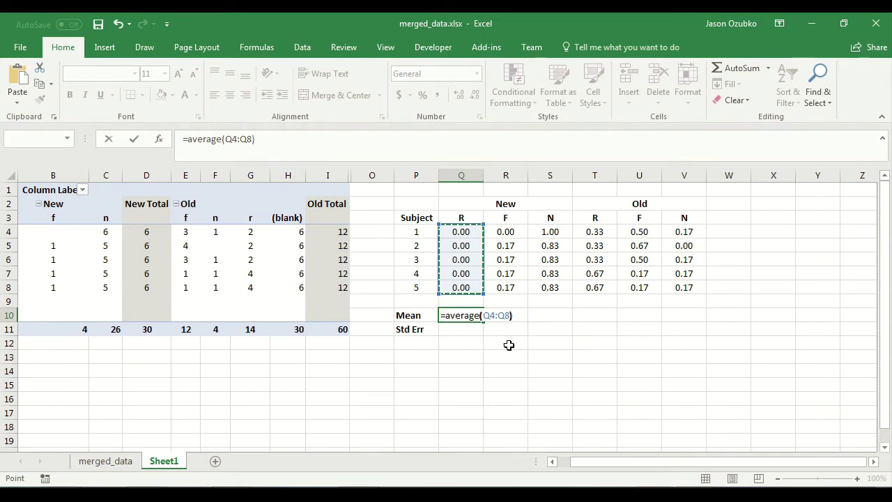
key("Return")
Enter the standard error formula =stdev(Q4:Q8)/sqrt(count(Q4:Q8)) in Q11 for the New R proportions
type("=")
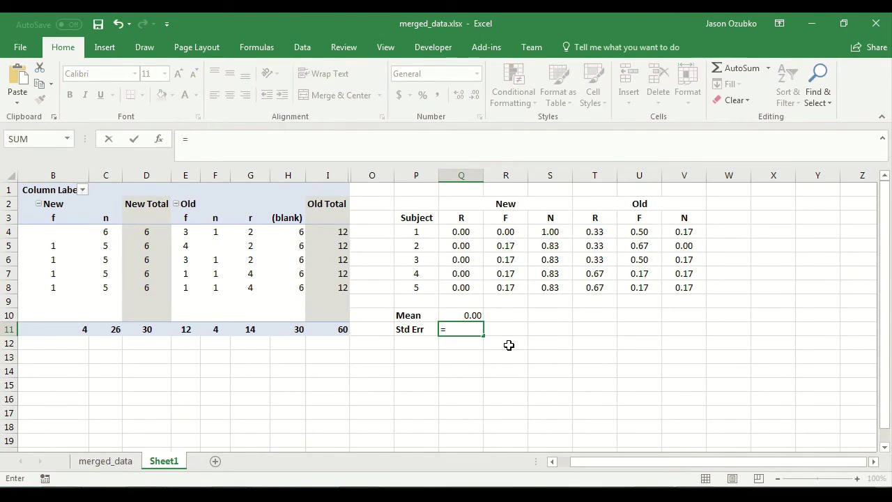
type("stdev")
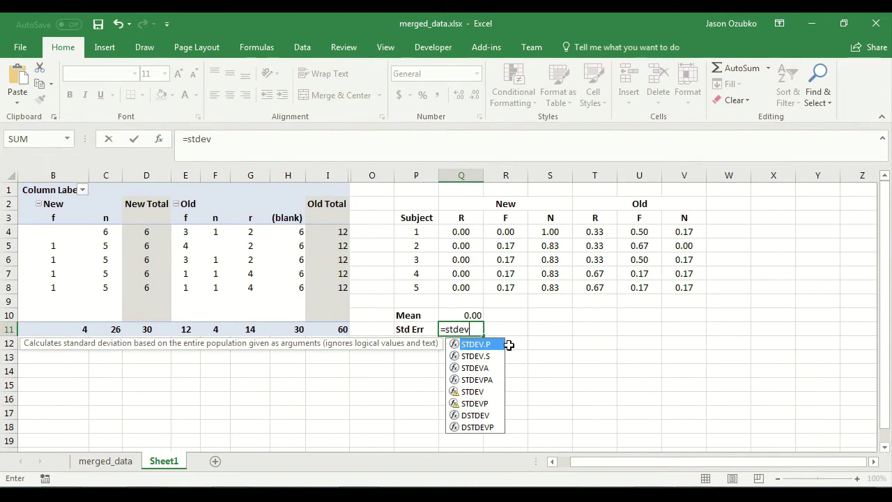
type("(")
key("Up")
key("Up")
key("Up")
key("shift+Up")
key("shift+Up")
key("shift+Up")
key("shift+Up")
type(")/sqrt(")
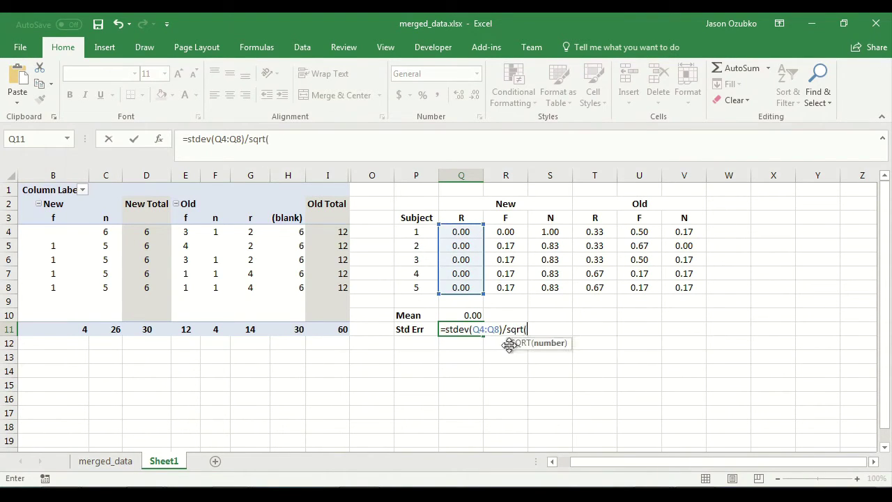
type("count(")
key("Up")
key("Up")
key("Up")
key("shift+Up")
key("shift+Up")
key("shift+Up")
key("shift+Up")
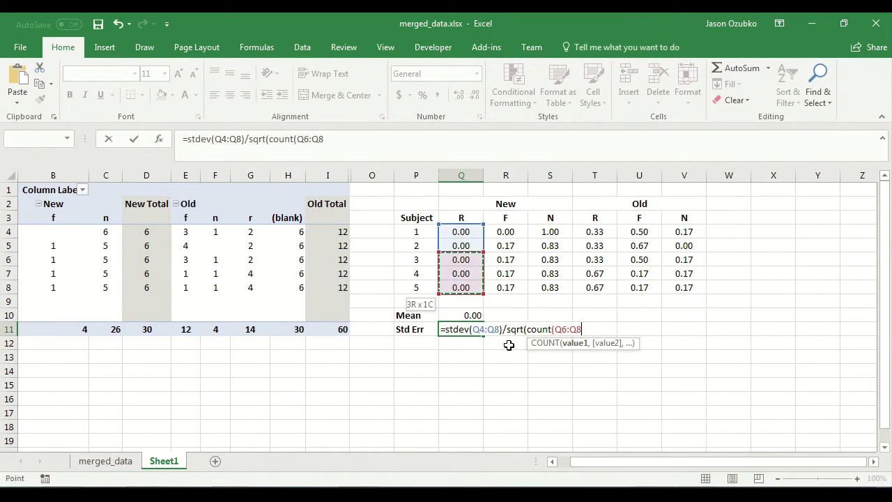
type("))")
key("Return")
Copy the mean and standard error formulas in Q10:Q11 across through column V
key("Up")
key("Up")
key("shift+Down")
key("ctrl+c")
key("shift+Right")
key("shift+Right")
key("shift+Right")
key("shift+Right")
key("shift+Right")
key("ctrl+v")
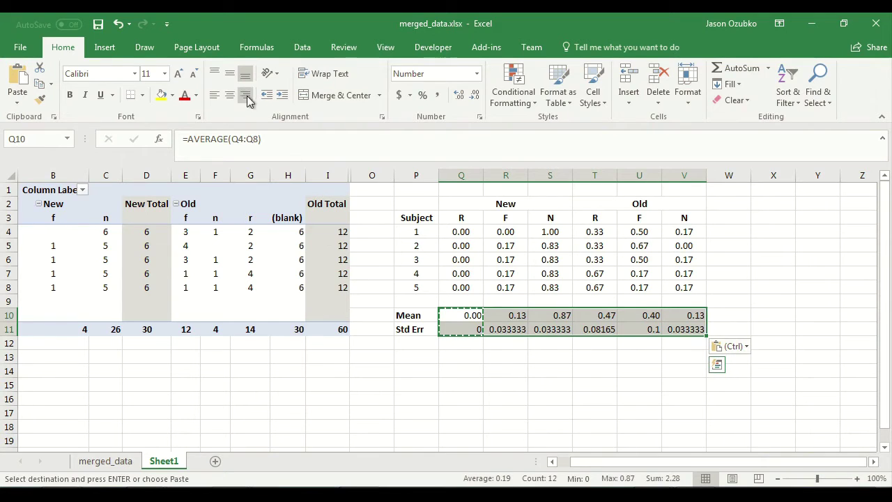
Center the summary cells Q10:V11 and format them as Number with 2 decimal places
right_click(510, 327)
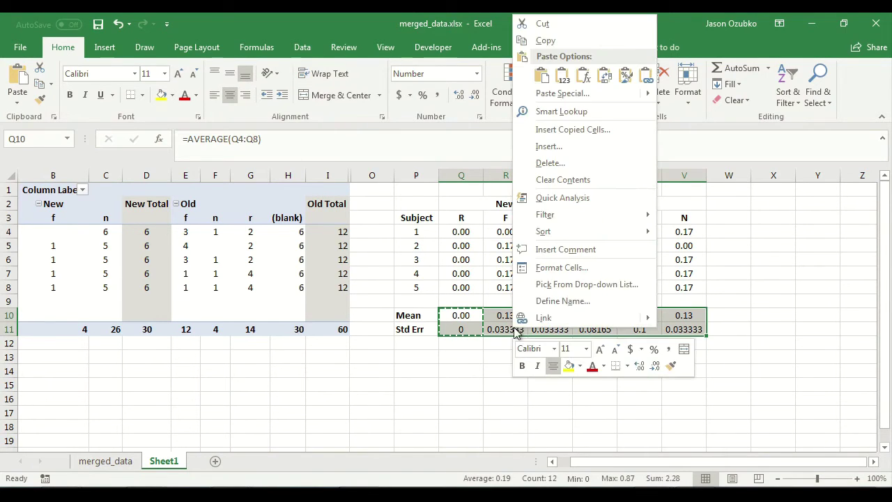
left_click(531, 268)
left_click(390, 171)
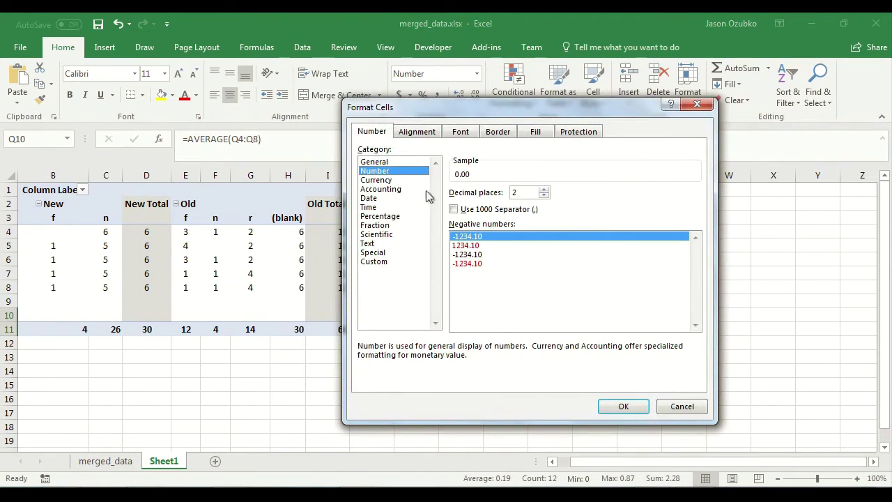
left_click(623, 407)
left_click(456, 385)
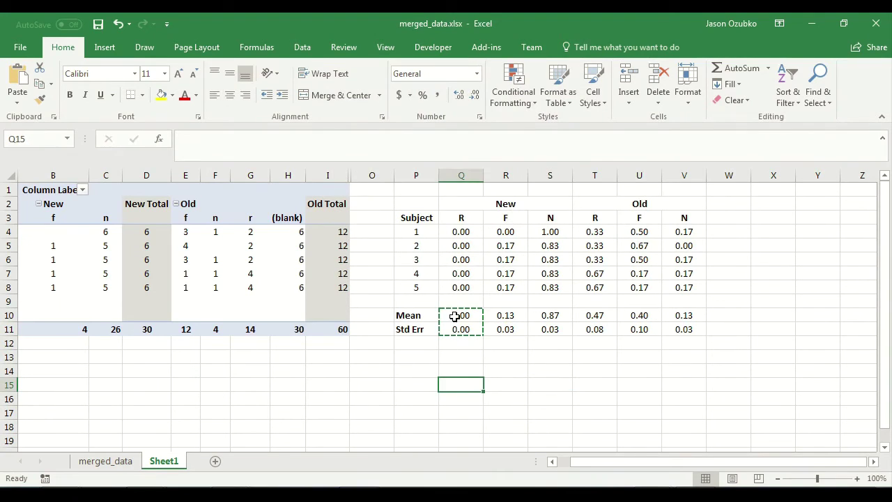
left_click(503, 203)
left_click(636, 206)
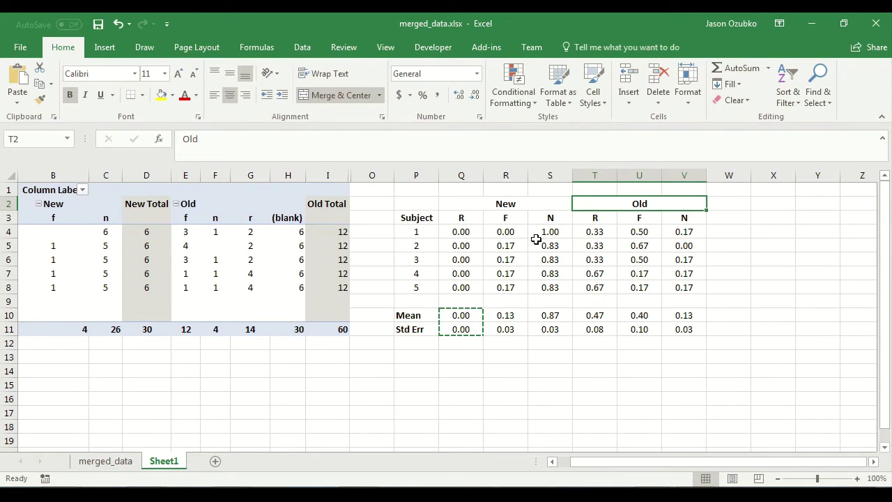
Insert an empty clustered column chart and place it to the right of the proportions table
left_click(459, 368)
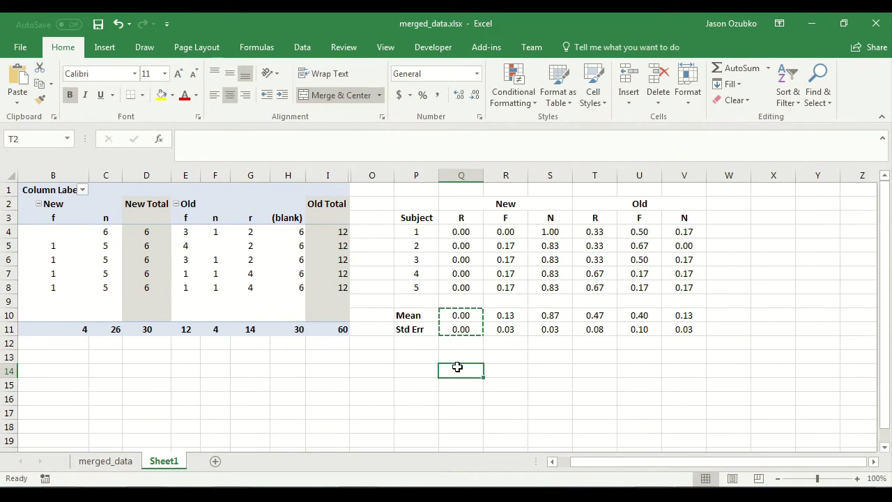
left_click(105, 47)
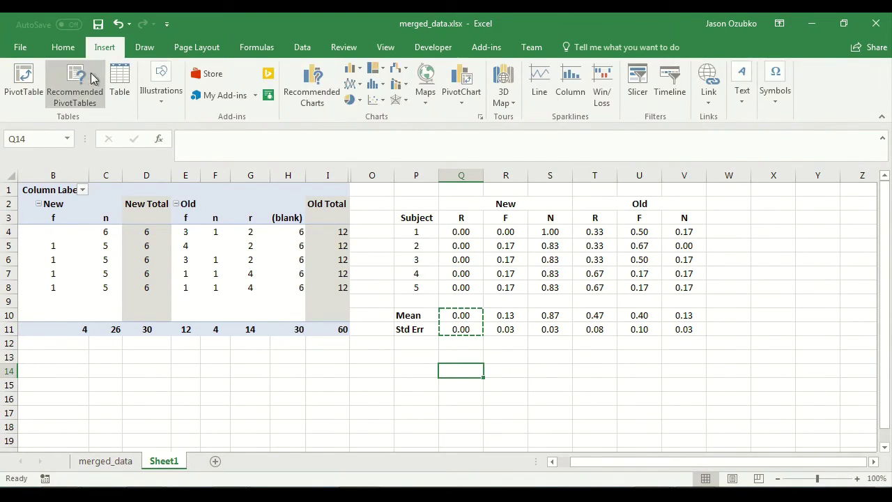
left_click(353, 68)
left_click(360, 113)
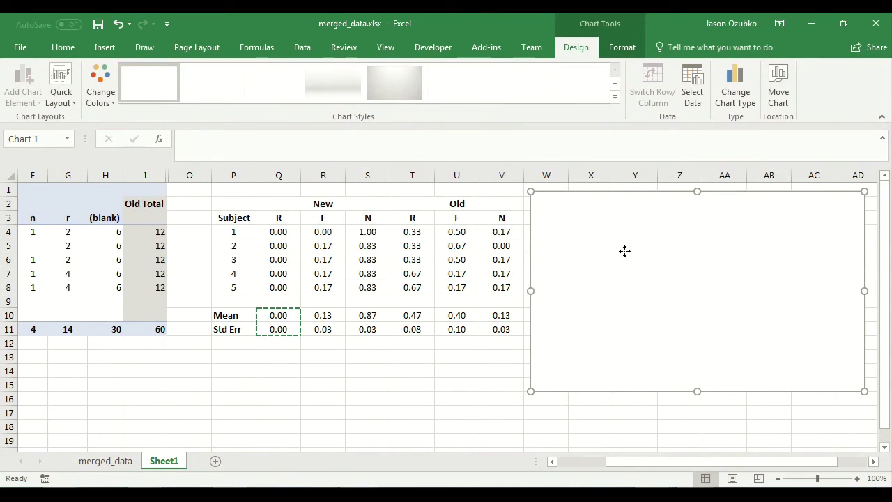
Add a series named p(r) to the chart's data source, using the Old and New R means in T10 and Q10 as values
right_click(623, 251)
left_click(667, 334)
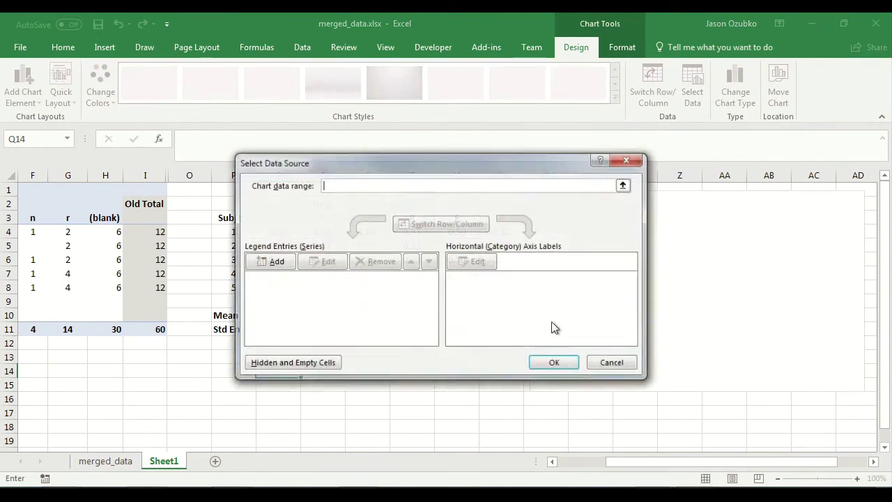
left_click_drag(370, 167, 608, 201)
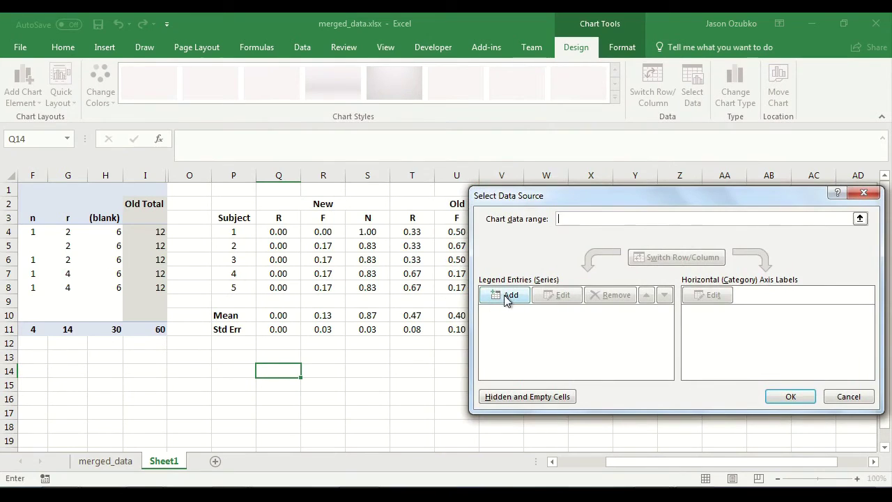
left_click(511, 295)
left_click_drag(412, 219, 636, 215)
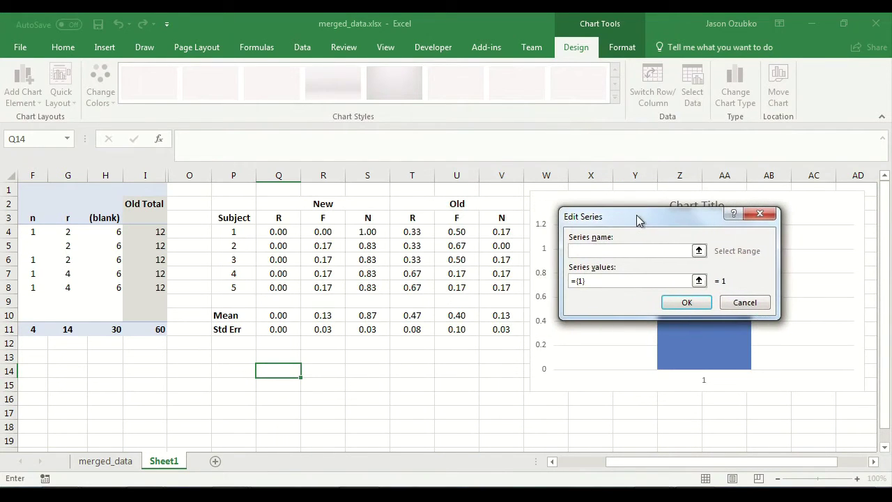
double_click(591, 286)
key("BackSpace")
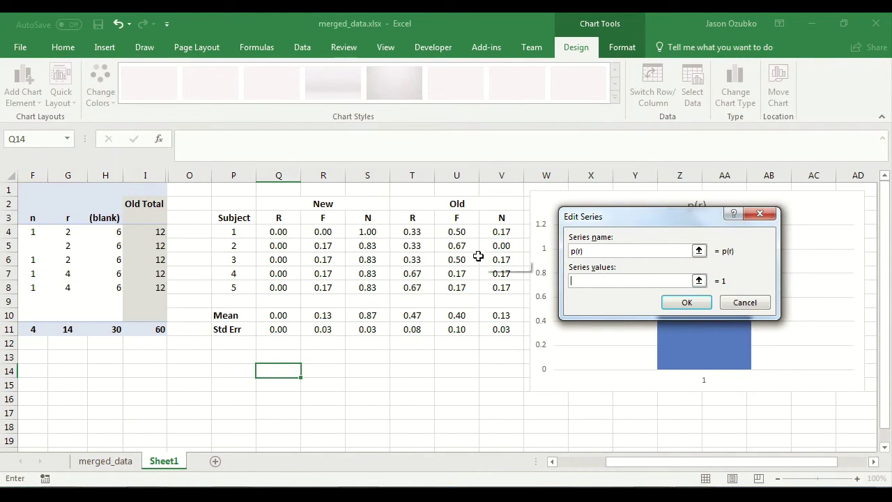
left_click(405, 315)
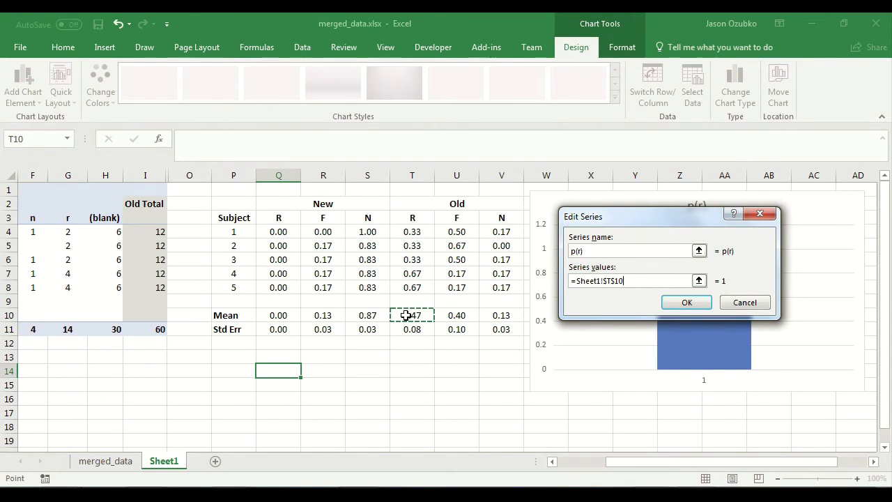
left_click(277, 314, "ctrl")
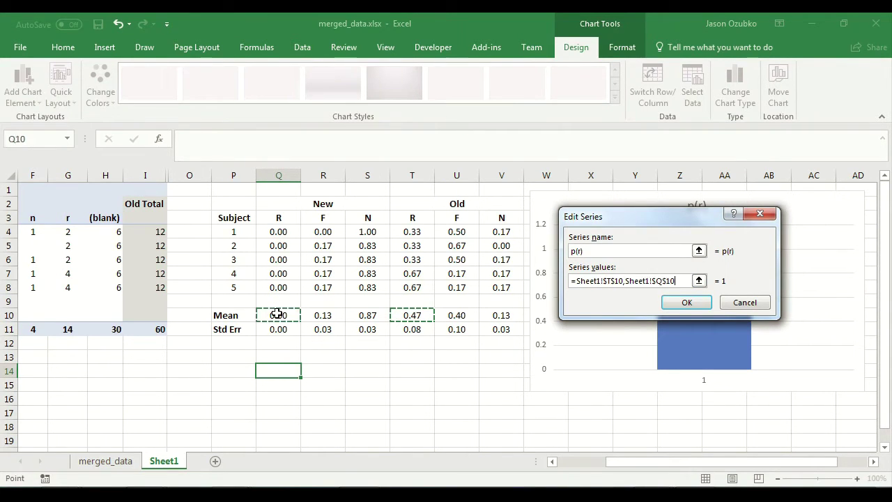
left_click(687, 302)
Add a second chart series named p(f), using the Old and New F means in U10 and R10 as values
left_click(512, 294)
type("p")
key("Tab")
key("BackSpace")
left_click(459, 313)
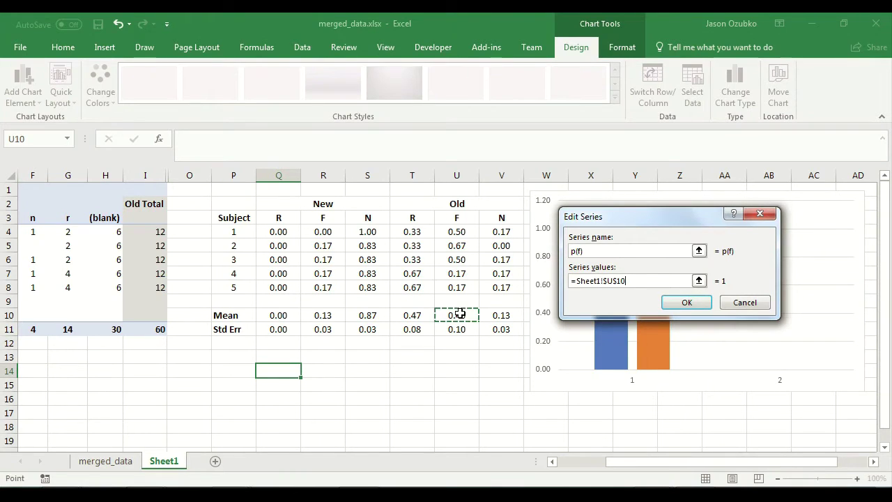
left_click(326, 317, "ctrl")
left_click(686, 302)
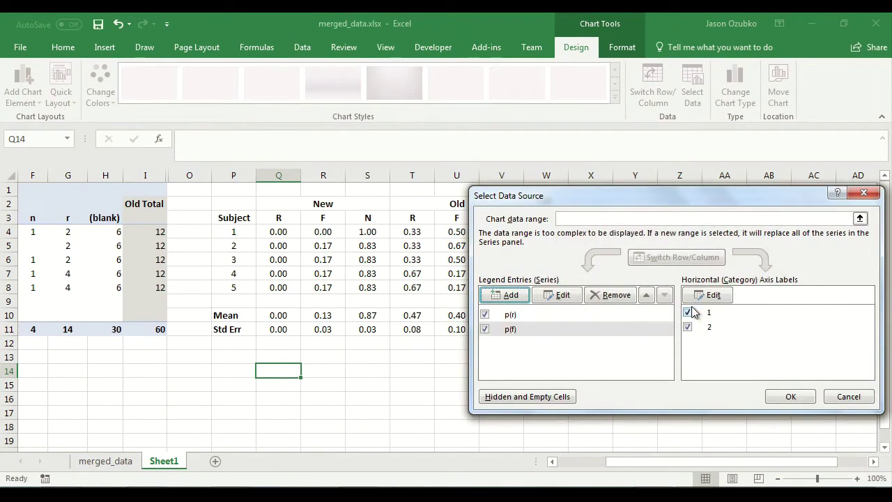
left_click_drag(597, 198, 681, 194)
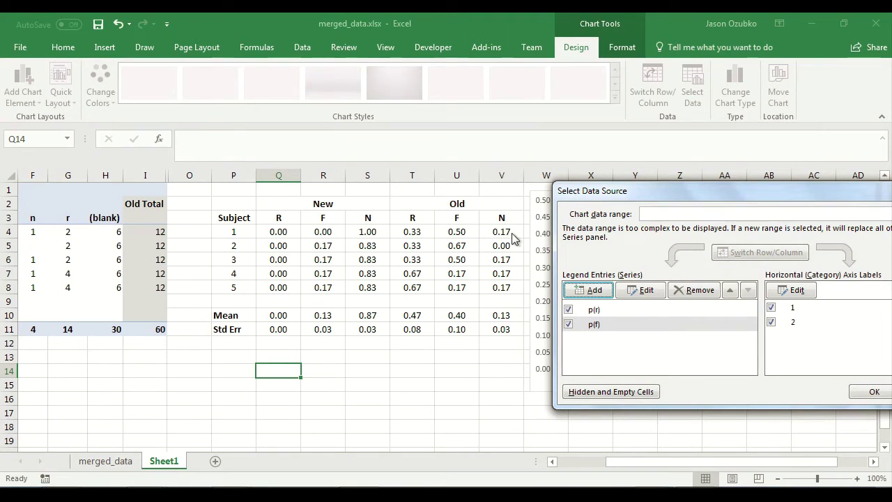
Accept the chart's two series and set its category axis labels to the Old and New headings in T2 and Q2
left_click_drag(679, 206, 705, 195)
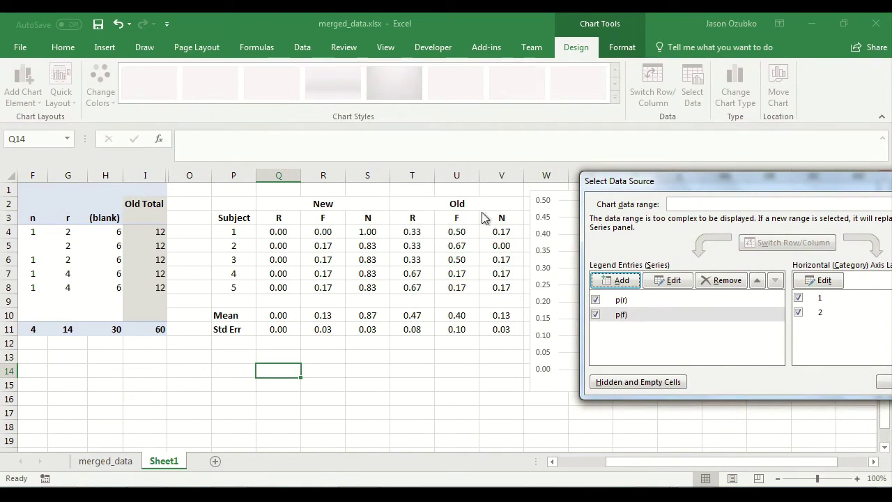
left_click_drag(727, 183, 420, 156)
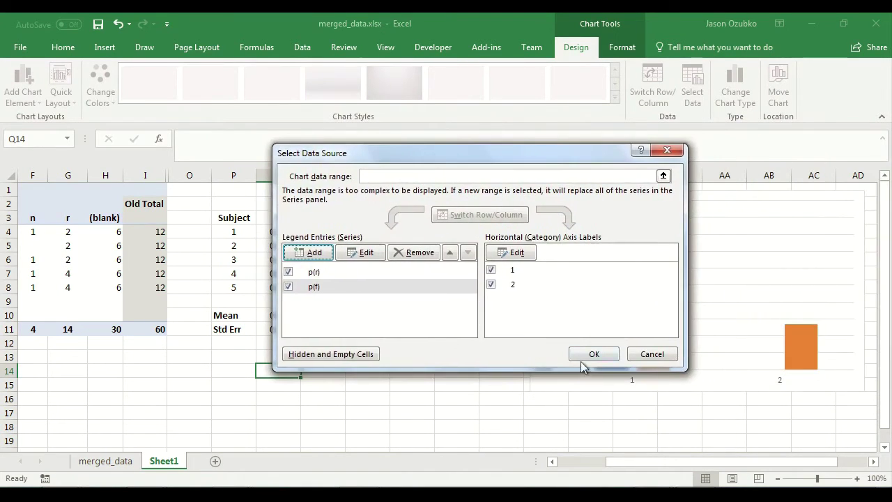
left_click(590, 352)
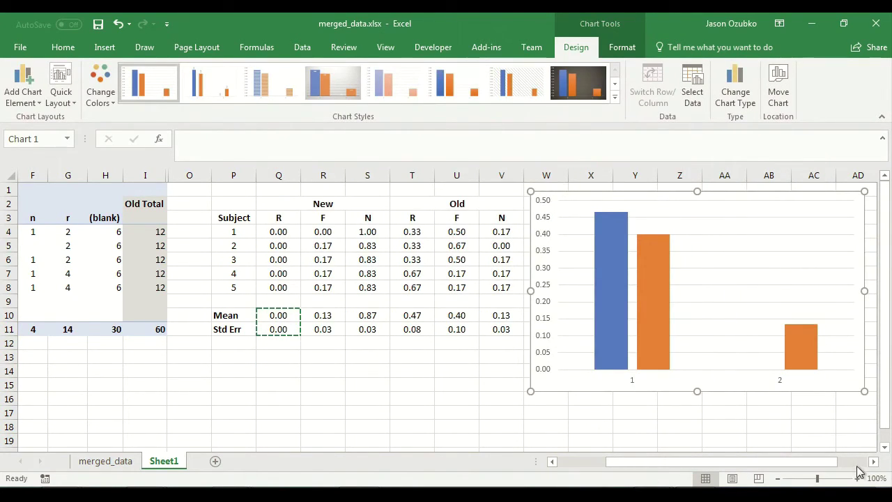
left_click_drag(832, 461, 852, 461)
right_click(497, 275)
left_click(526, 341)
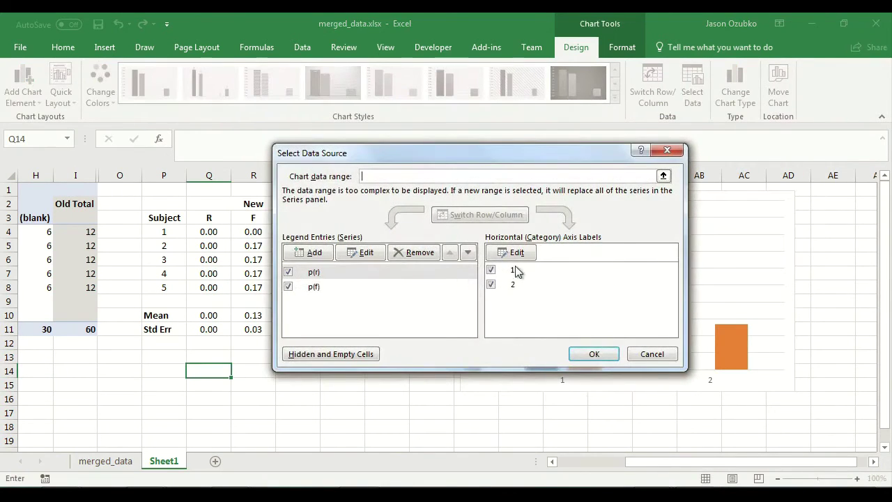
left_click(514, 253)
left_click_drag(459, 230, 570, 350)
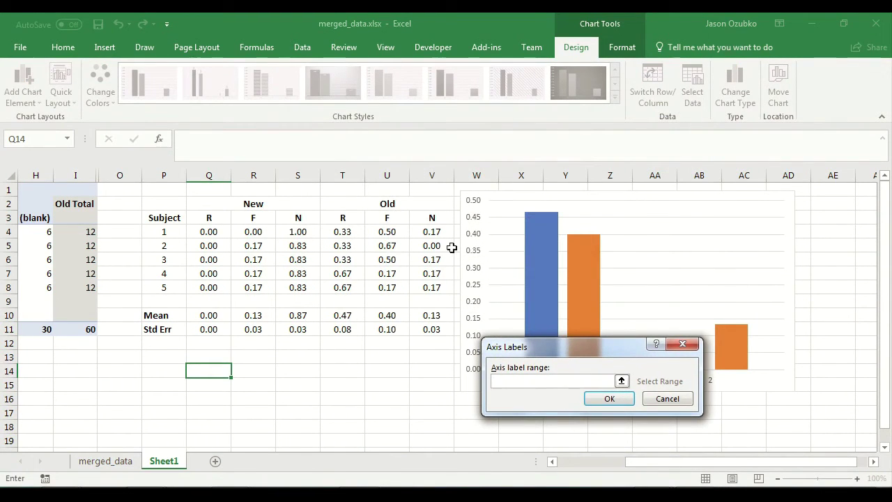
left_click(370, 202)
left_click(236, 204, "ctrl")
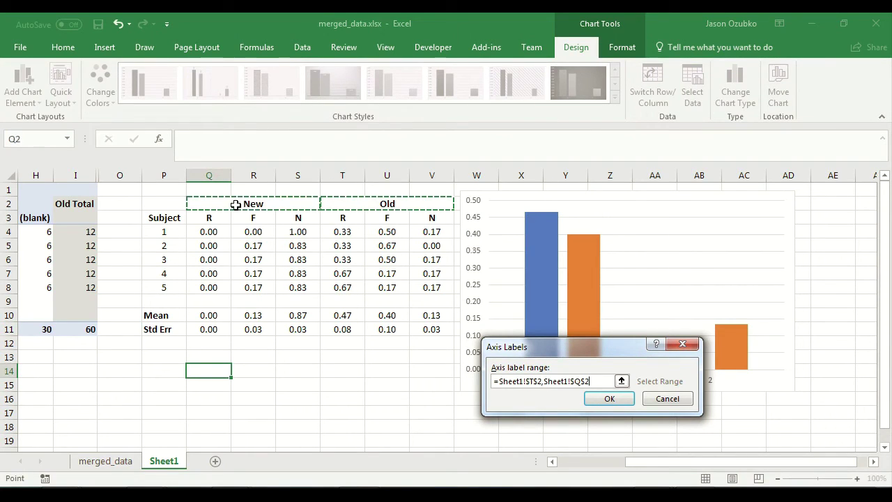
left_click(591, 398)
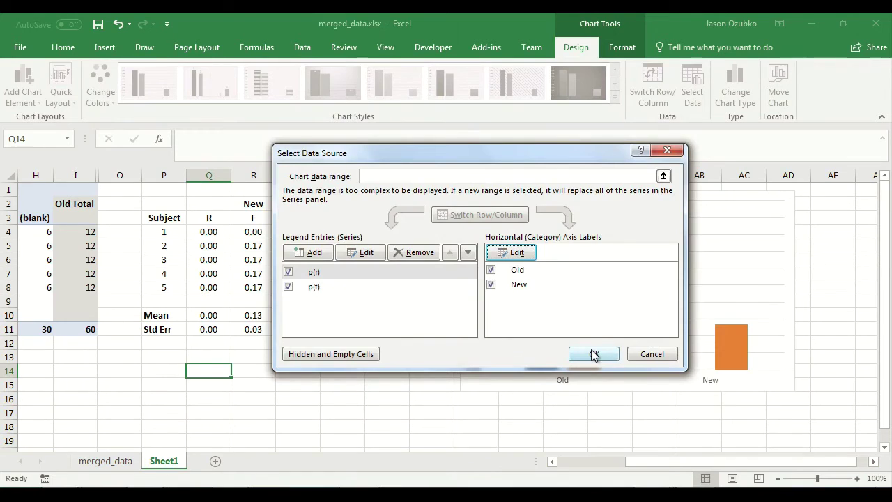
left_click(593, 354)
Add a legend to the chart and a vertical axis title reading "probability"
left_click(813, 201)
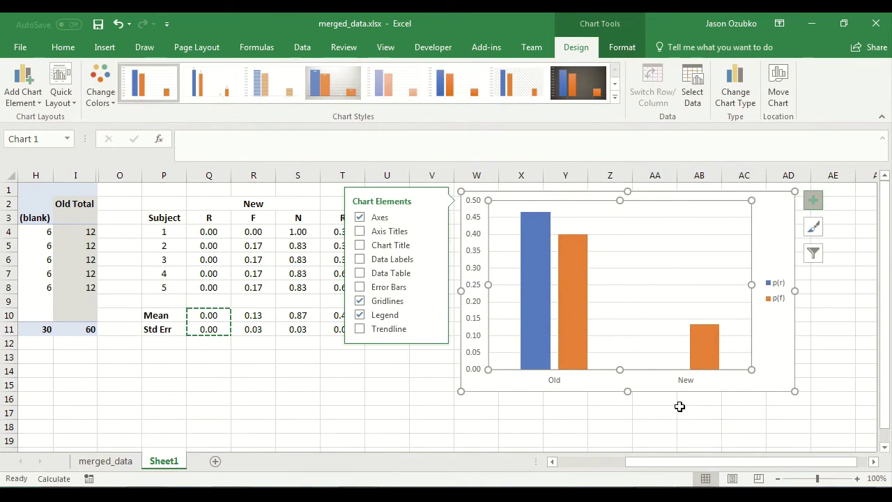
left_click(540, 414)
left_click(481, 329)
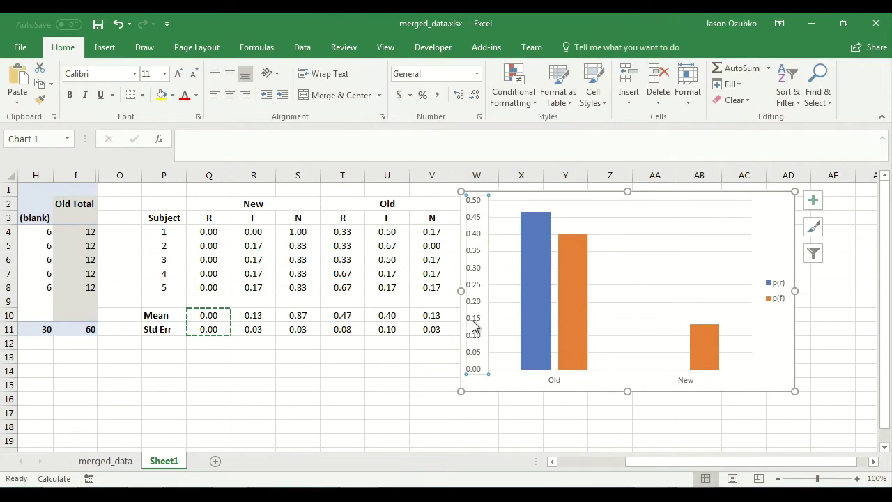
left_click(813, 202)
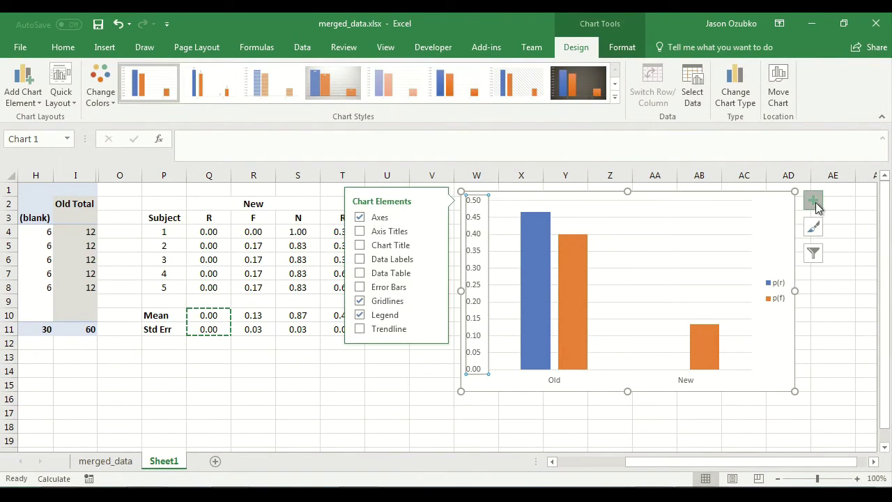
left_click(359, 231)
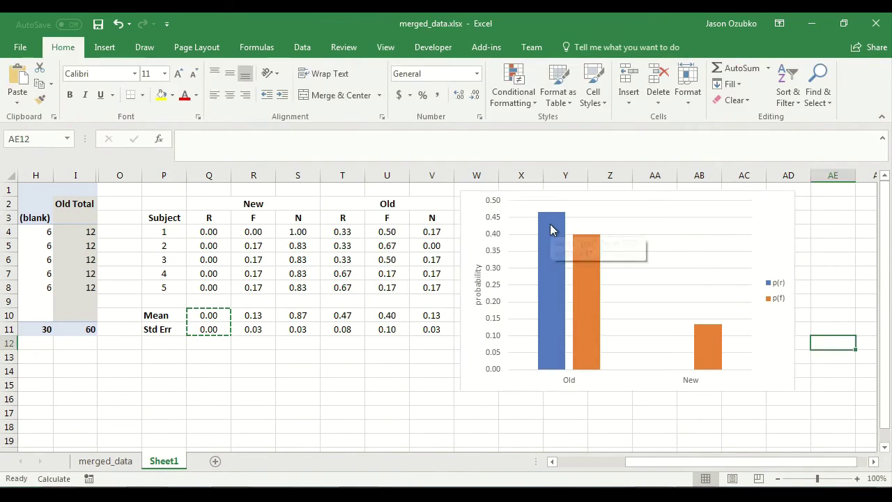
Add custom error bars to the p(r) series, using the standard errors in T11 and Q11 as positive and negative values
left_click(550, 230)
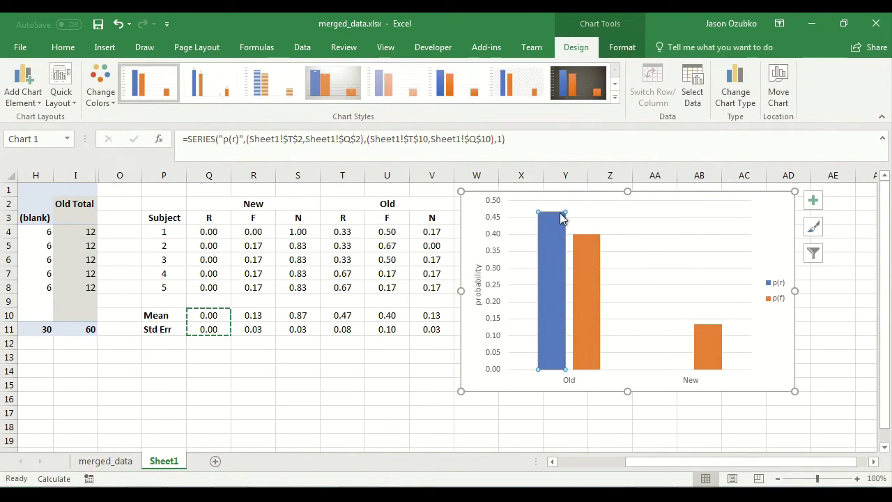
left_click(813, 200)
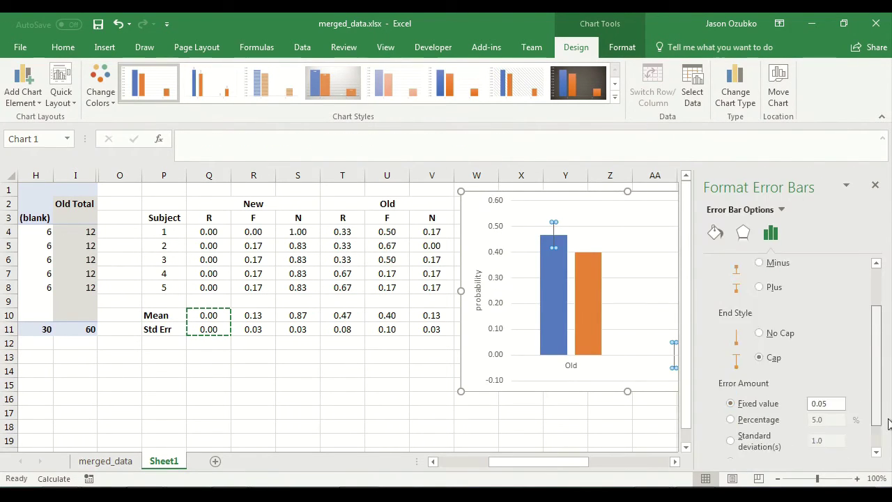
left_click(743, 444)
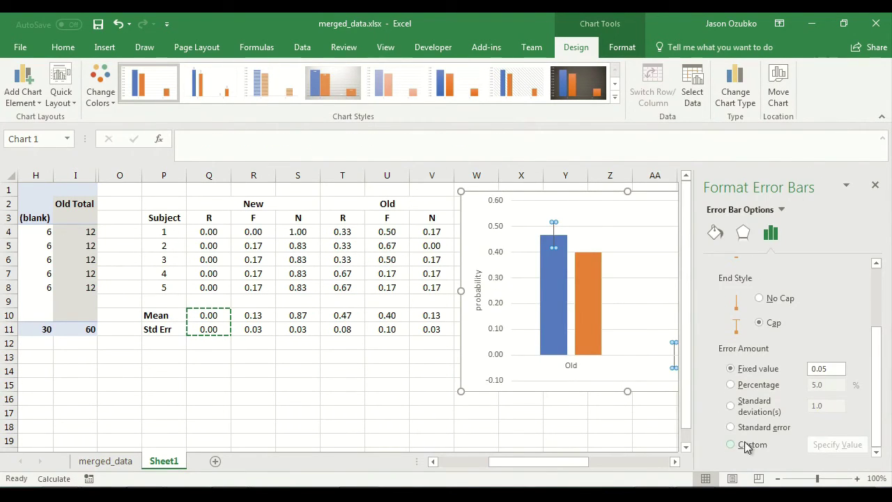
left_click(823, 445)
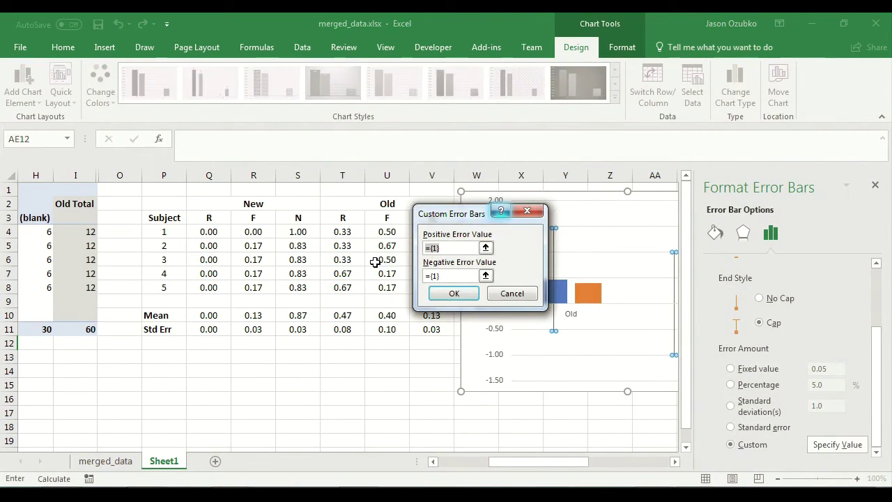
key("BackSpace")
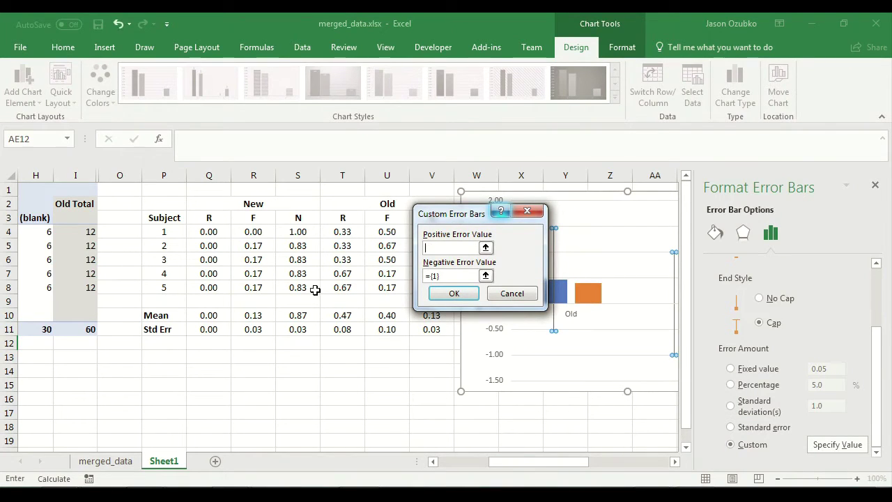
left_click(336, 332)
left_click(209, 330, "ctrl")
left_click(455, 276)
key("BackSpace")
key("BackSpace")
key("BackSpace")
key("BackSpace")
left_click(341, 329)
left_click(202, 330, "ctrl")
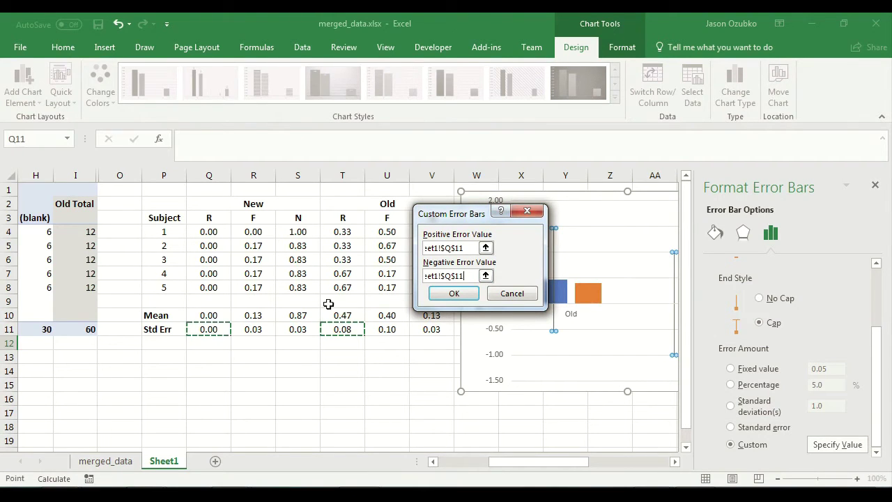
left_click(452, 293)
Add custom error bars to the p(f) series from the Old and New F standard errors
left_click(584, 293)
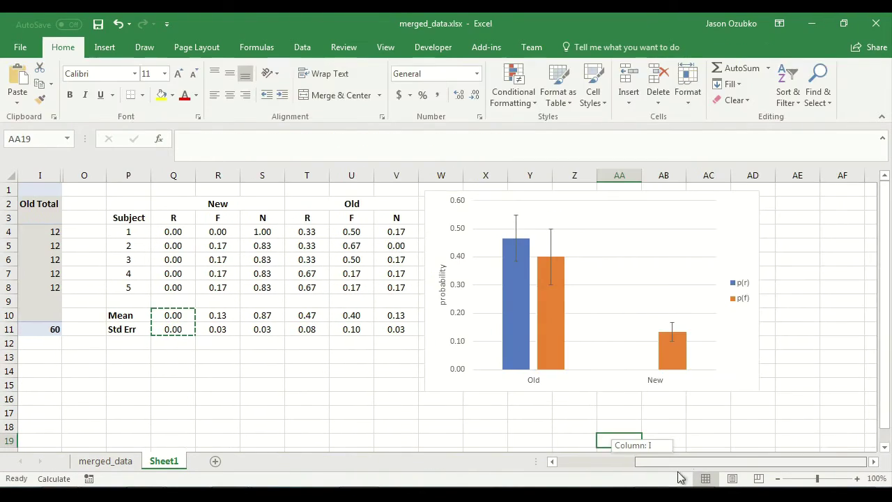
left_click_drag(677, 473, 689, 476)
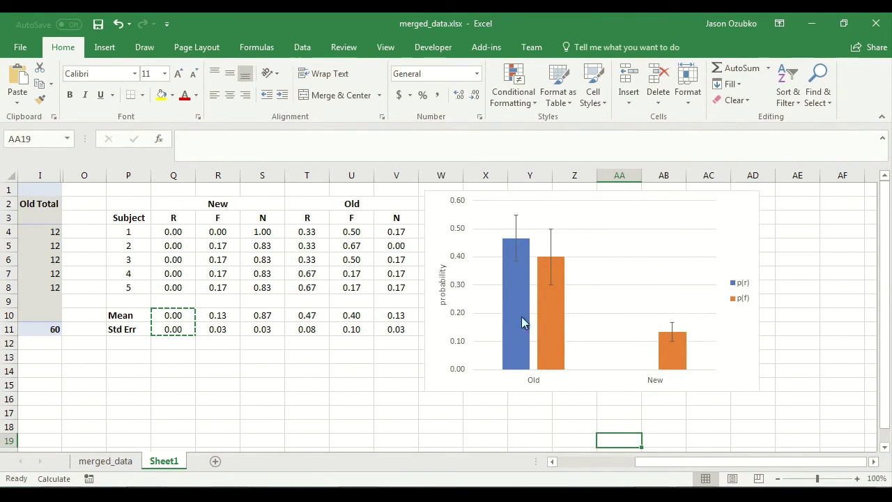
Move the chart further right, to about column AB, leaving empty columns beside the proportions table
left_click(430, 193)
left_click_drag(430, 193, 647, 197)
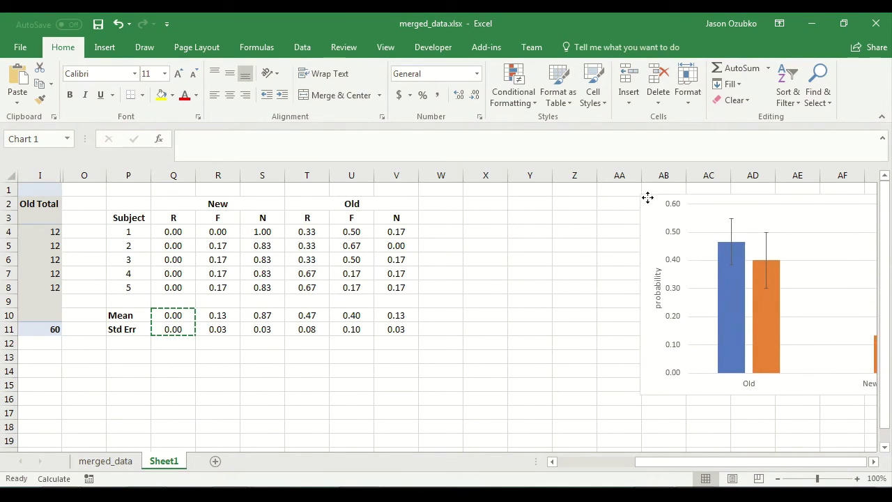
left_click(873, 461)
left_click(874, 462)
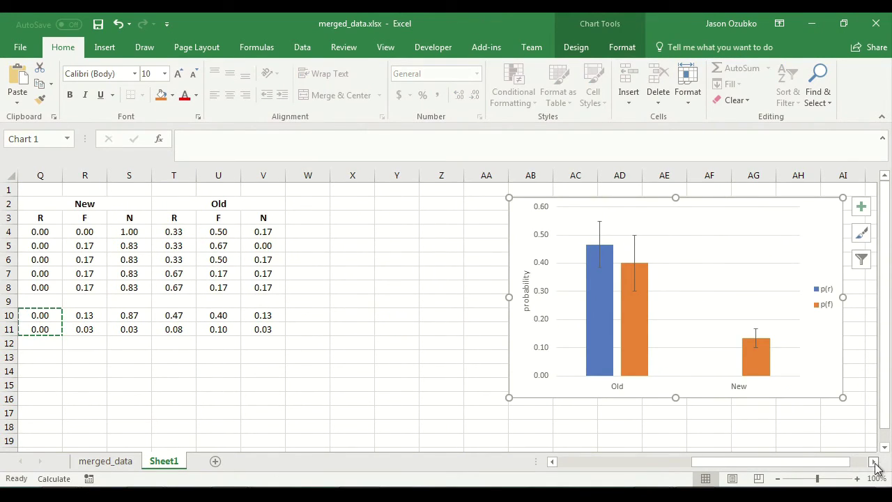
left_click_drag(826, 463, 776, 472)
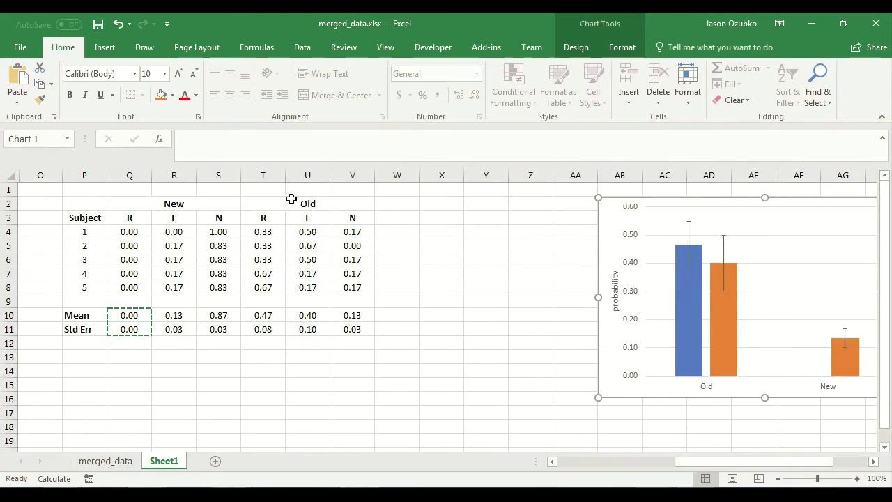
Compare the per-subject F proportions for Old and New items, and the Old R proportions against the Old F ones
left_click_drag(308, 218, 308, 287)
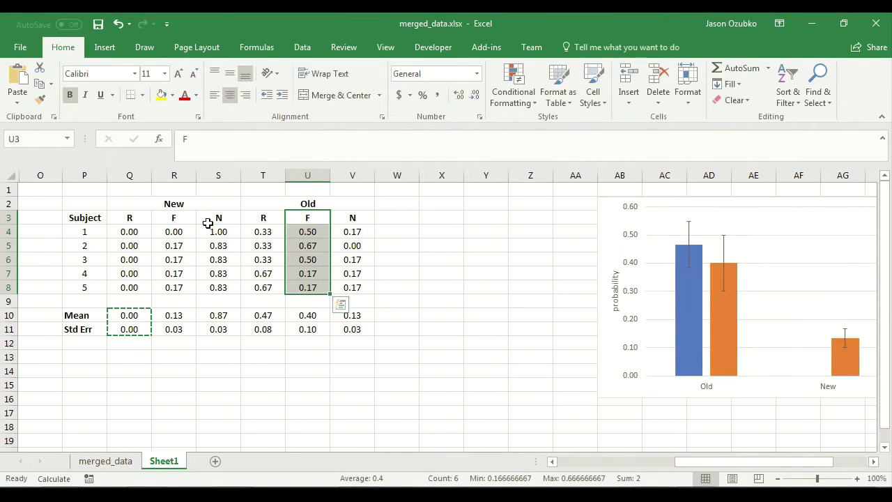
left_click_drag(174, 218, 187, 287)
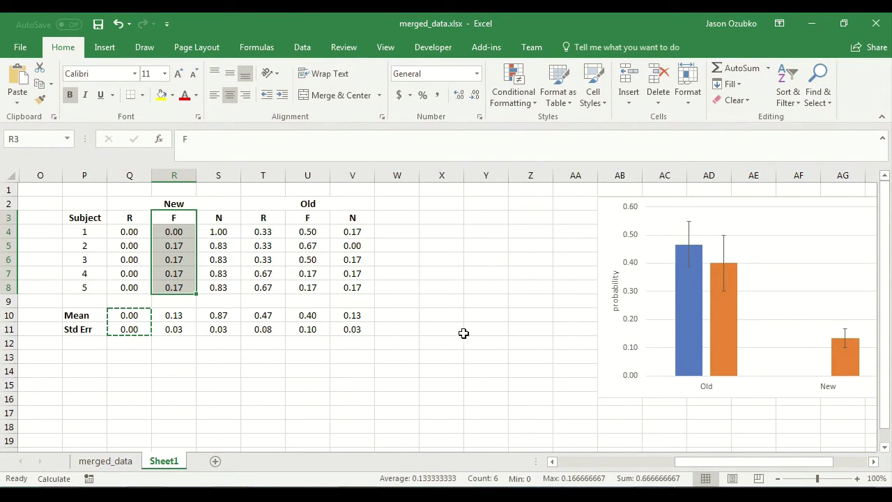
left_click_drag(274, 218, 276, 281)
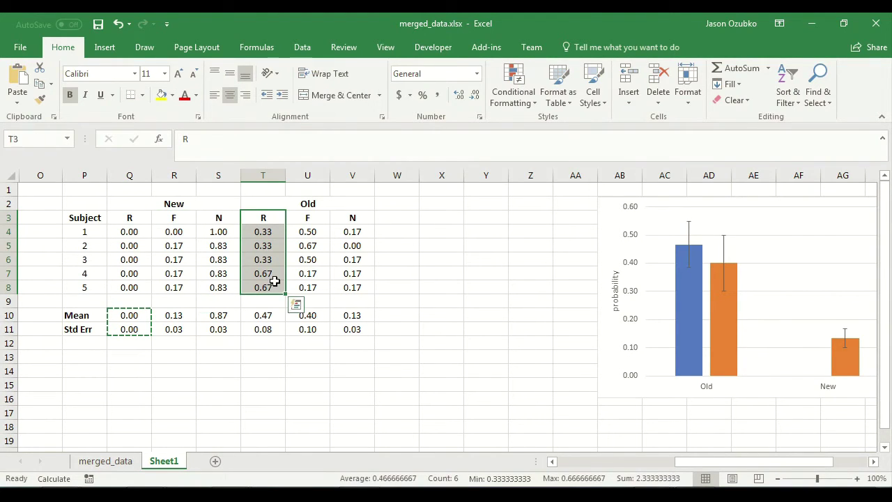
left_click_drag(305, 216, 318, 293)
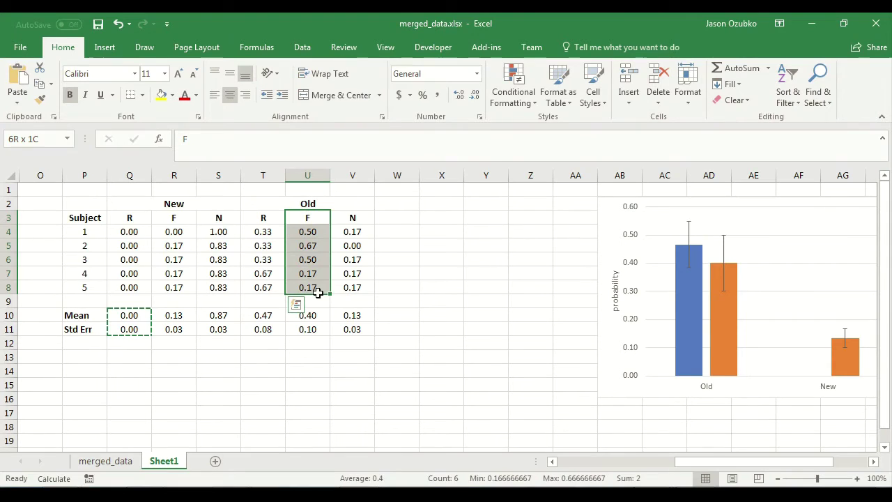
left_click_drag(270, 220, 268, 289)
left_click_drag(307, 214, 307, 289)
left_click(263, 217)
left_click_drag(263, 218, 267, 287)
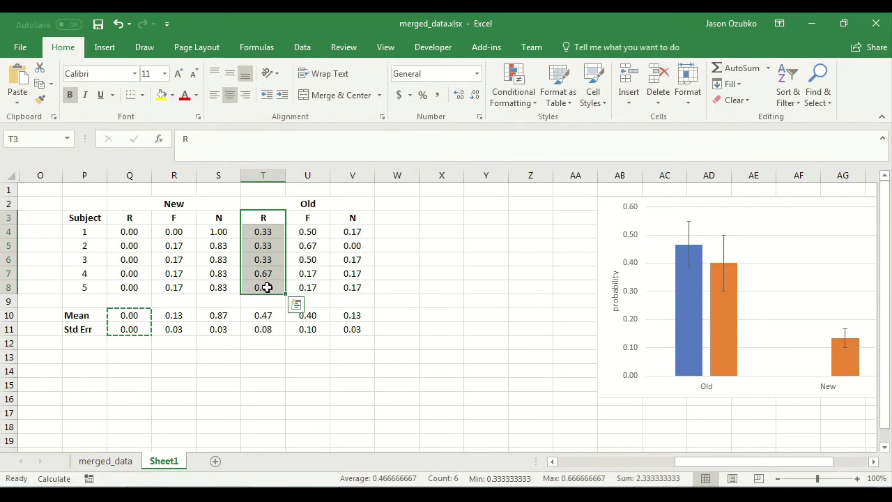
left_click_drag(315, 220, 308, 280)
left_click_drag(259, 217, 256, 290)
left_click(255, 273)
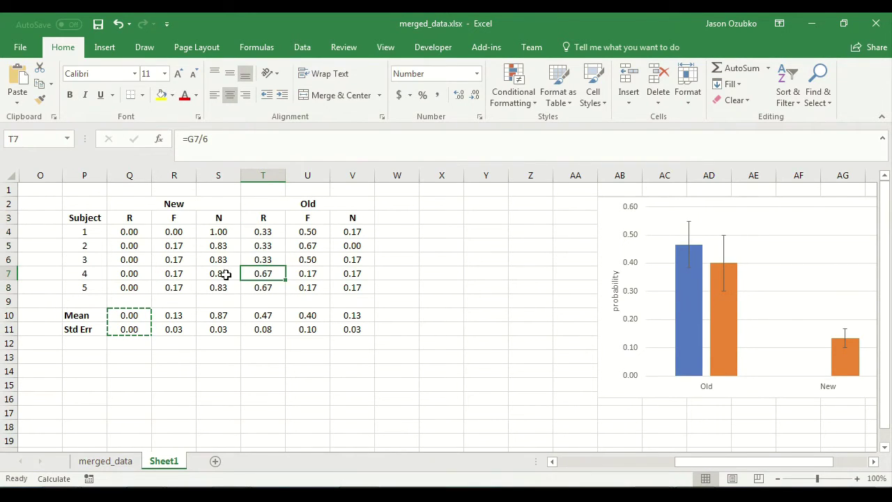
Examine how the Old R and Old F proportions of subjects 4 and 5 relate to each other
left_click_drag(84, 275, 99, 284)
left_click_drag(261, 273, 261, 287)
left_click(264, 273)
left_click(267, 289)
left_click(318, 275)
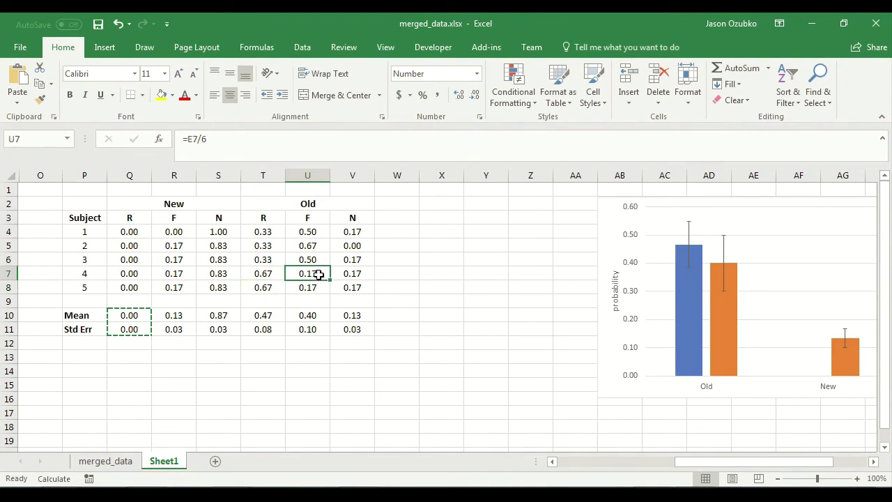
left_click(313, 287)
left_click(315, 274)
left_click(315, 287)
left_click(317, 276)
left_click(313, 288)
left_click_drag(317, 273, 311, 293)
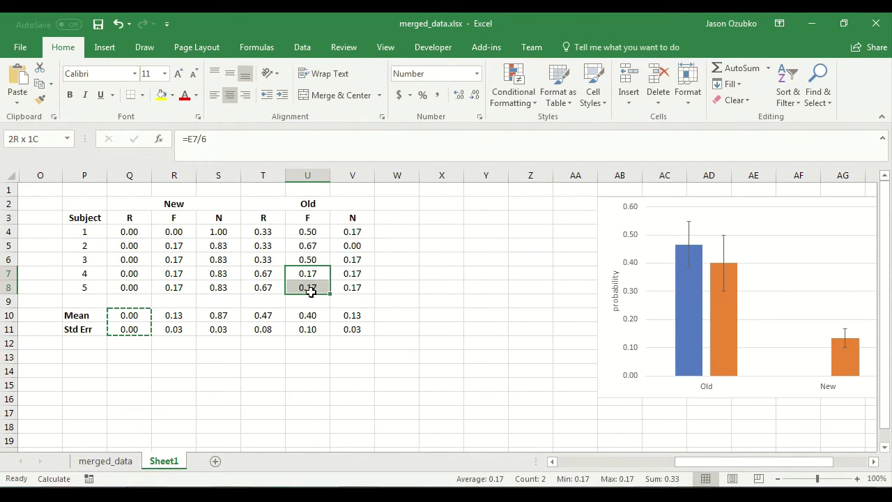
left_click_drag(310, 292, 312, 296)
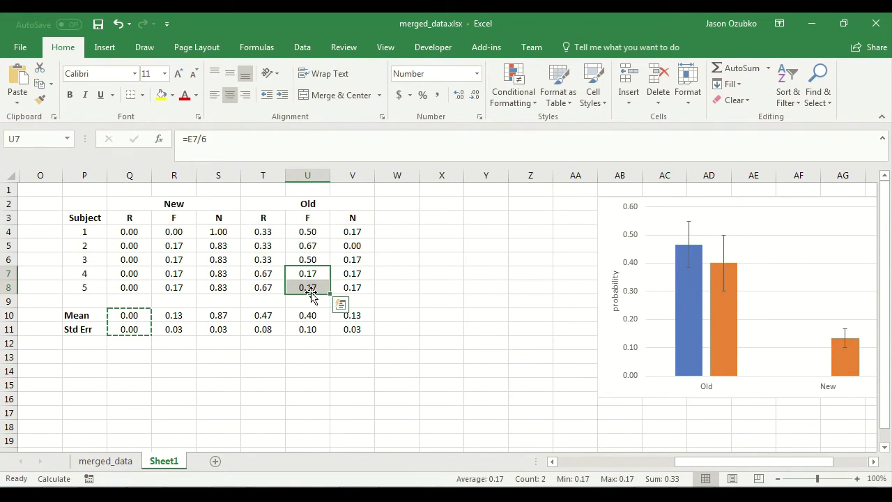
left_click_drag(267, 274, 265, 290)
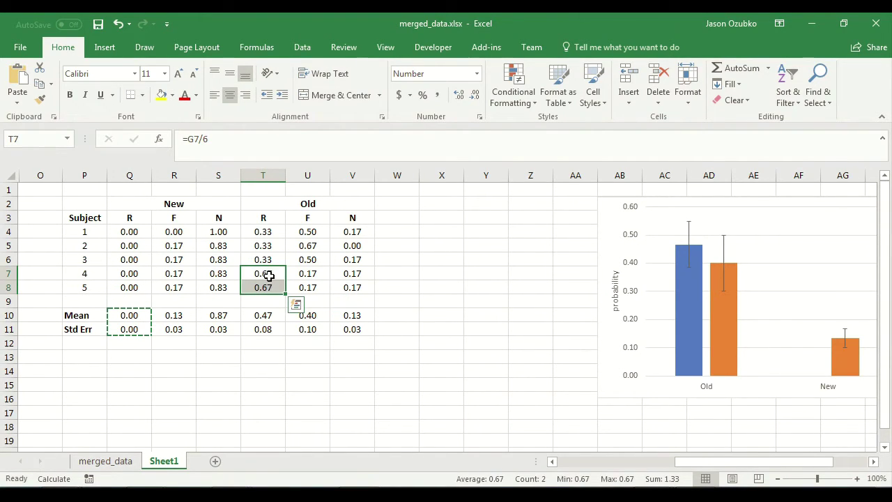
left_click_drag(310, 275, 305, 289)
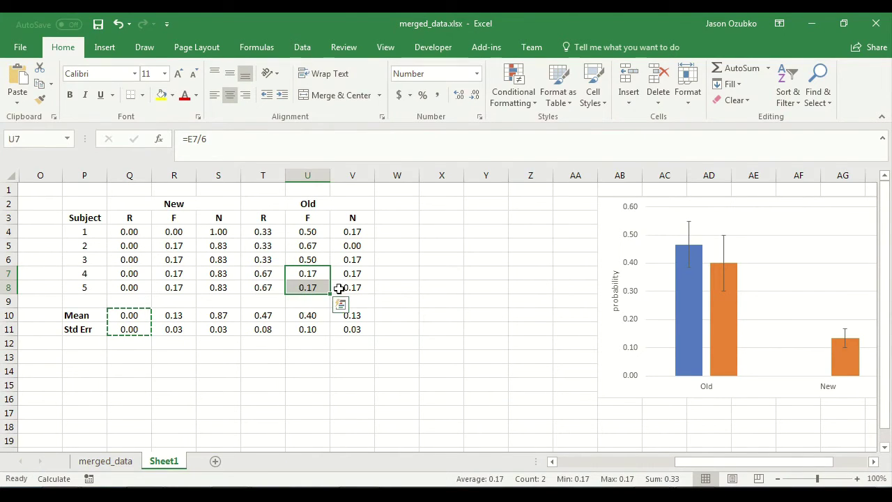
Enter iF headings in X3 and Y3, with New and Old above them in X2 and Y2
left_click(426, 218)
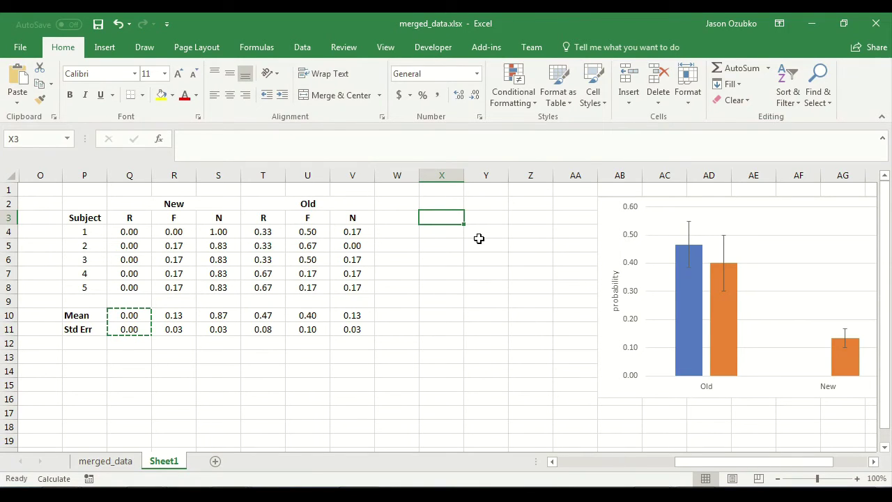
type("iF")
key("ctrl+Return")
key("Up")
type("New")
key("Tab")
type("Old")
key("Return")
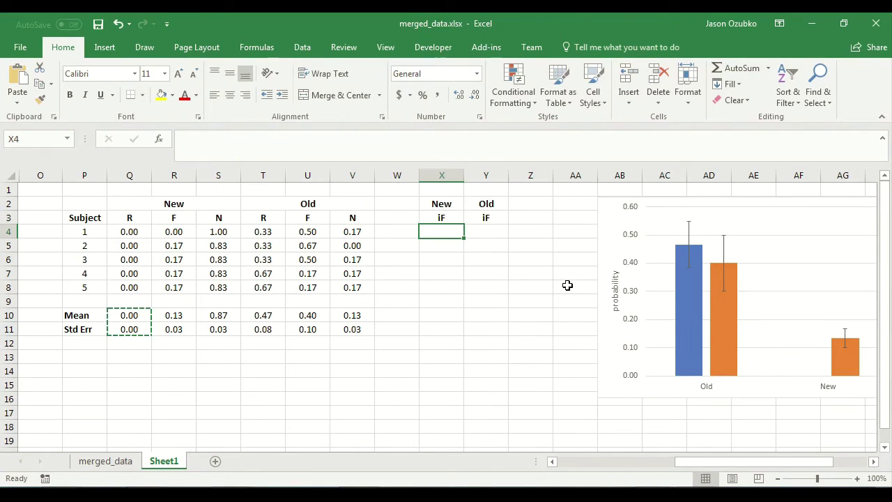
Begin subject 1's New iF formula in X4, dividing the New F proportion in R4 by a parenthesised expression
type("=")
key("Left")
key("Left")
key("Left")
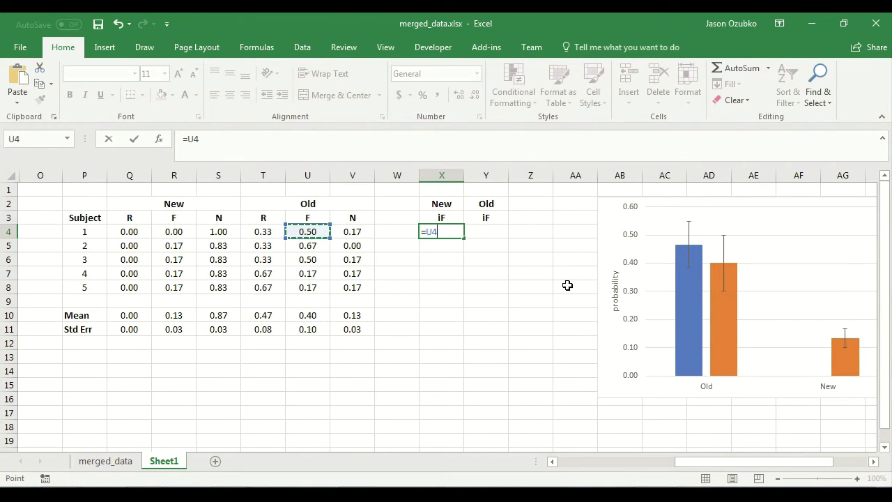
key("Left")
key("Left")
key("Left")
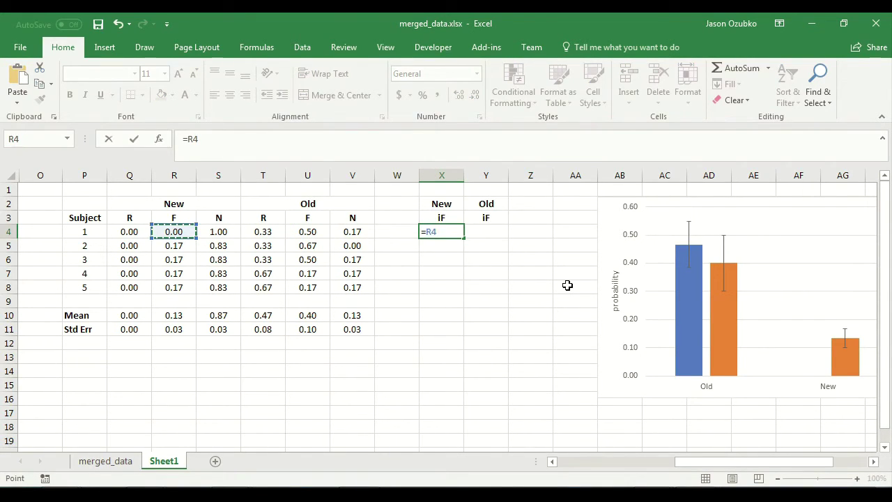
type("/(")
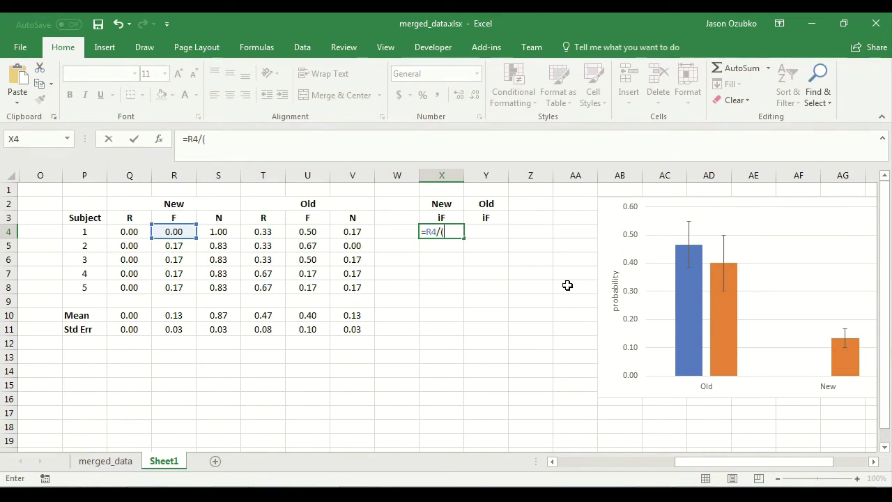
Complete the New iF formula for subject 1 in X4 as =R4/(1-Q4)
type("1-")
key("Left")
key("Left")
key("Left")
key("Left")
key("Left")
key("Left")
key("Left")
type(")")
key("ctrl+Return")
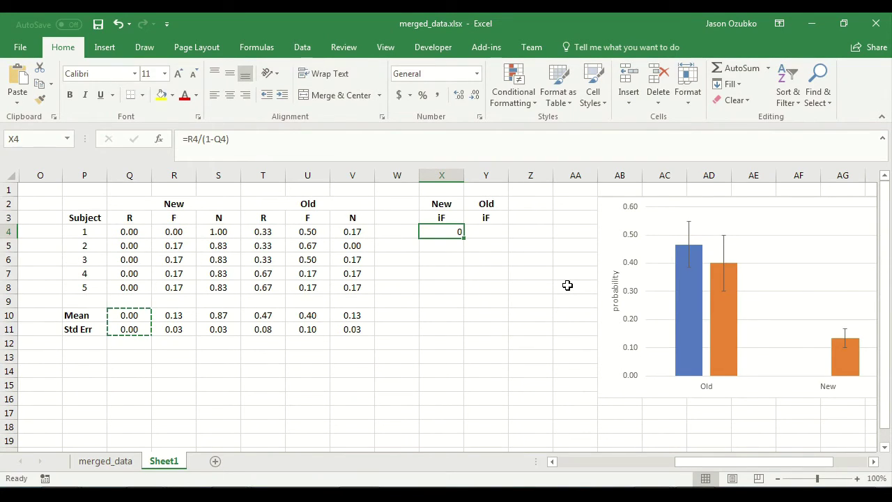
Copy the New iF formula from X4 down to X8 for the remaining subjects
key("ctrl+c")
key("shift+Down")
key("shift+Down")
key("shift+Down")
key("shift+Down")
key("ctrl+v")
key("Up")
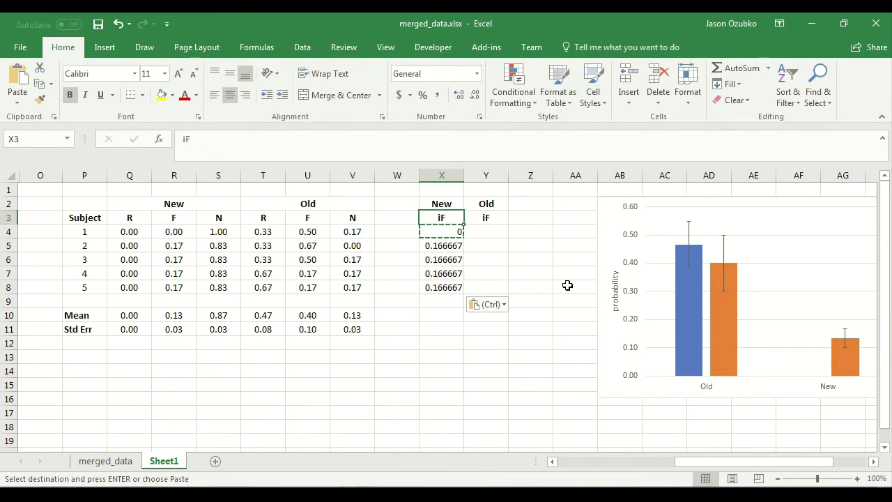
Enter the Old iF formula =U4/(1-T4) in Y4 for subject 1
key("Right")
key("Down")
type("=")
key("Left")
key("Left")
key("Left")
key("Left")
type("/(1-")
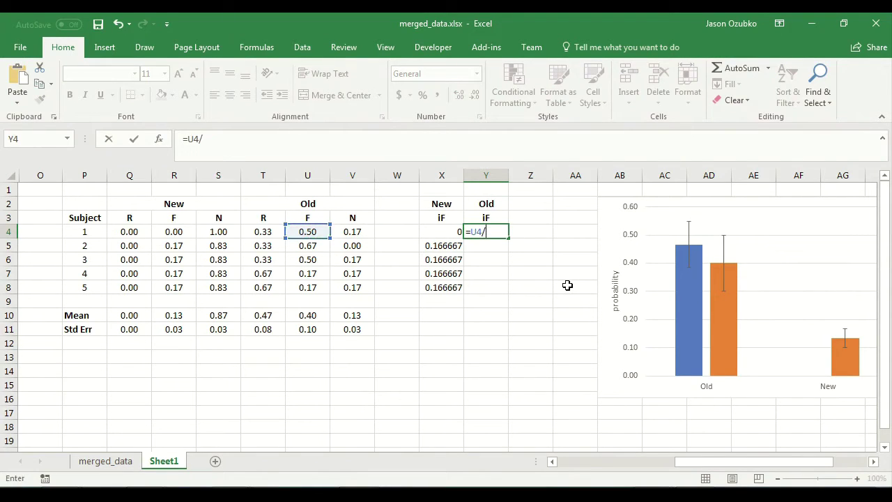
left_click(259, 229)
key("Return")
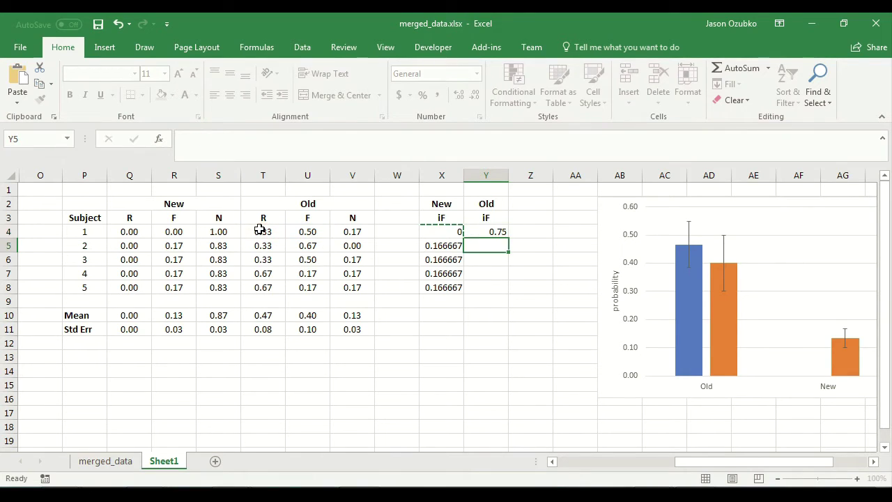
Copy the Old iF formula from Y4 down to Y8 and centre the iF values in X4:Y8
key("Up")
key("ctrl+c")
key("shift+Down")
key("shift+Down")
key("shift+Down")
key("shift+Down")
key("ctrl+v")
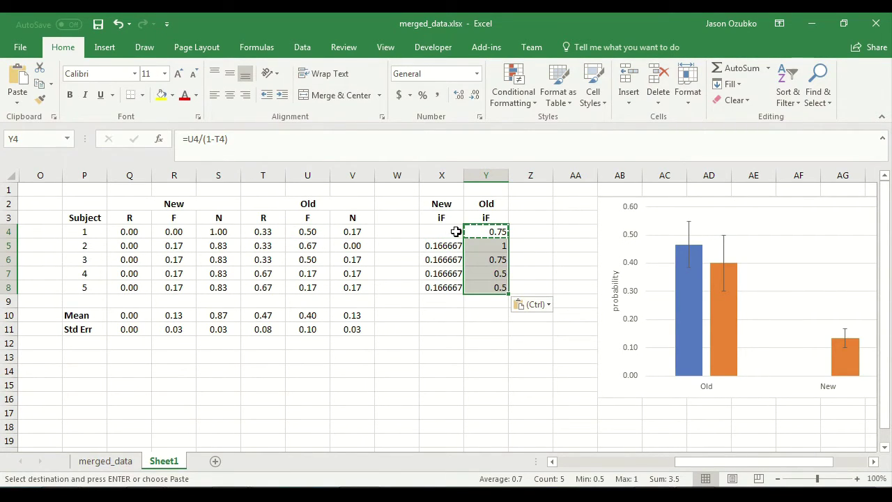
left_click_drag(455, 231, 487, 287)
left_click(230, 95)
Review the Old F values in U4:U8 and compare subject 2's Old iF value with its R and F values
left_click(307, 232)
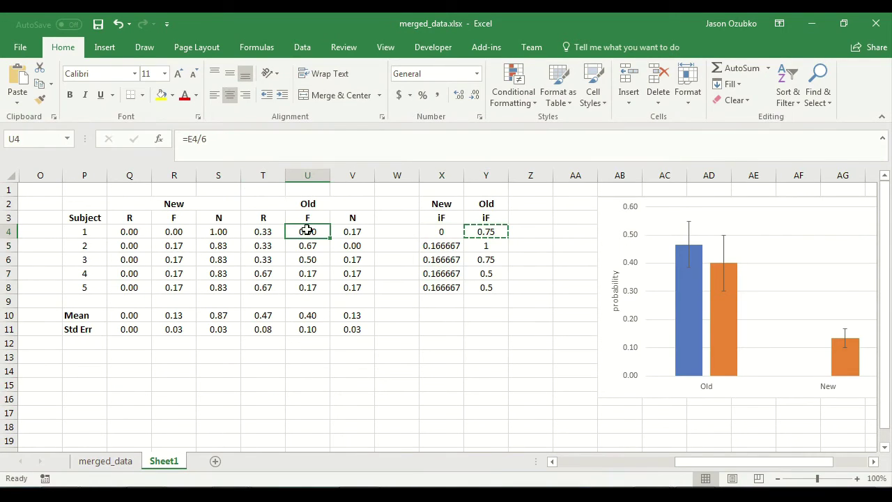
left_click_drag(307, 231, 308, 293)
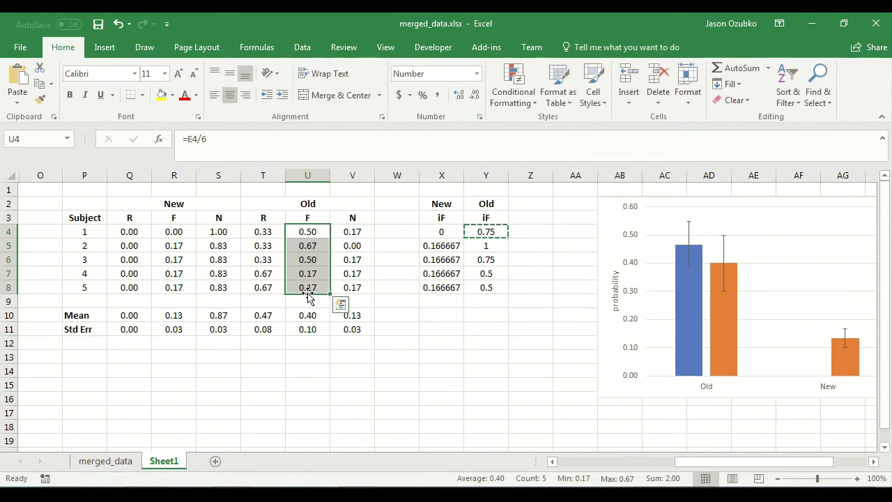
left_click(309, 231)
left_click(497, 247)
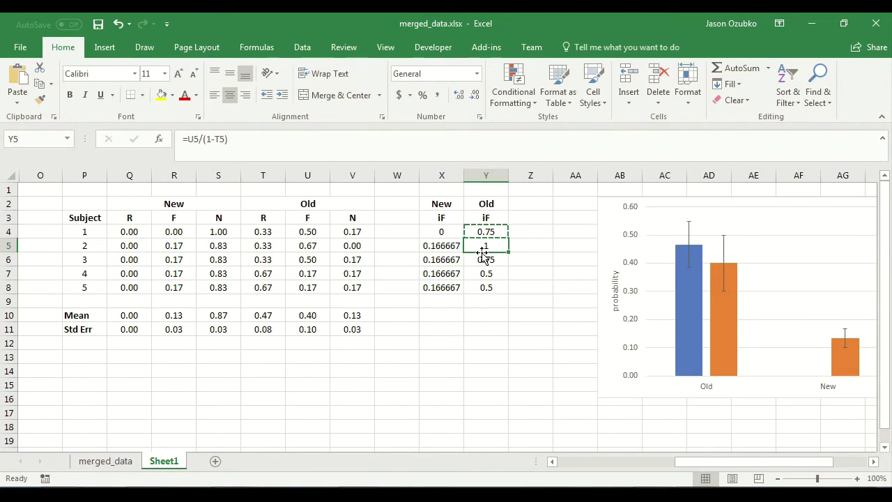
left_click(267, 241)
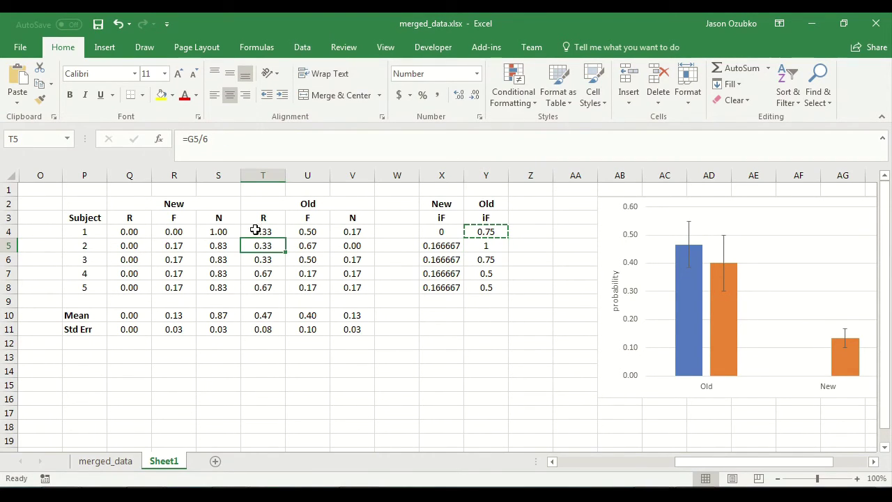
left_click(321, 245)
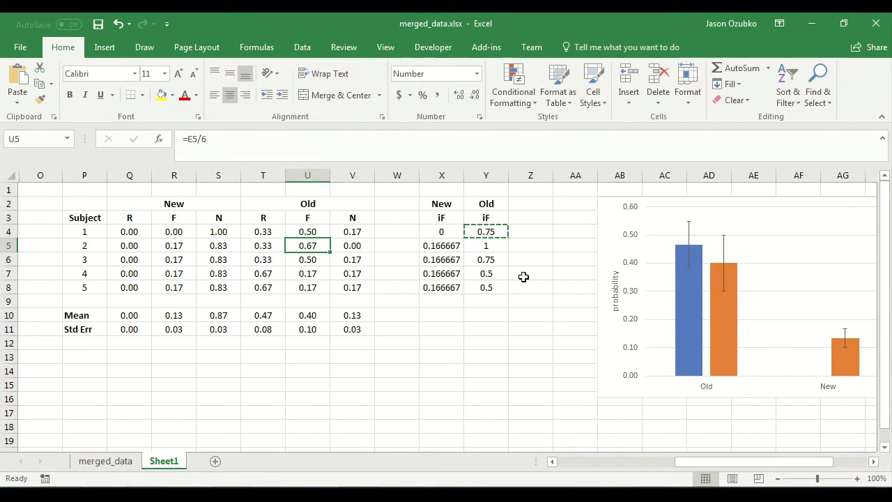
Compare the Old iF values of subjects 4 and 5 in Y7:Y8 with subject 4's Old R and F values in T7:U7
left_click(488, 273)
left_click(487, 288)
key("ctrl+v")
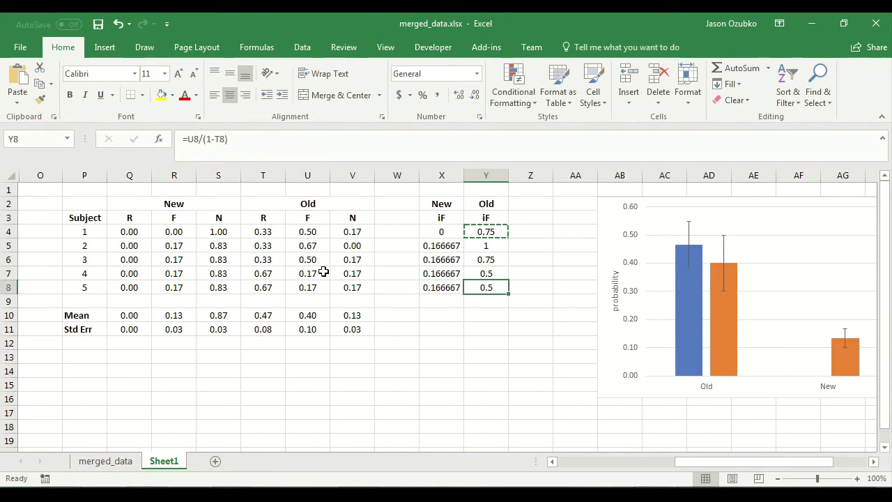
left_click(311, 276)
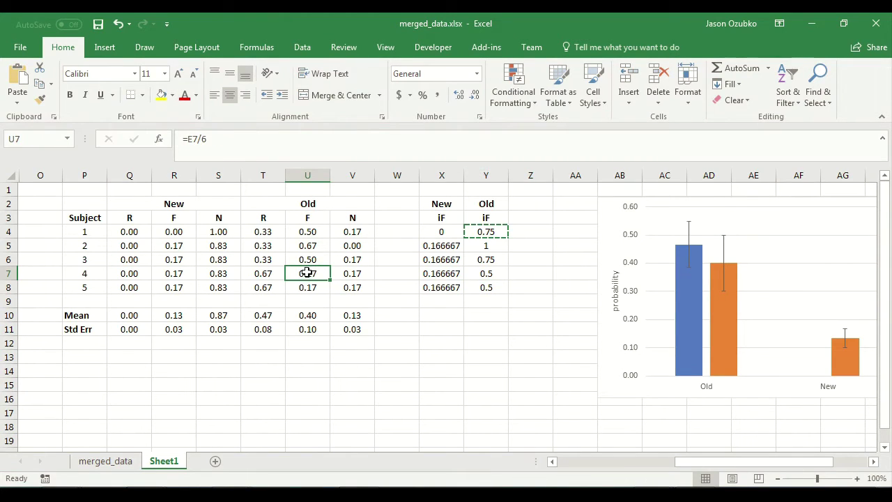
left_click_drag(317, 274, 316, 279)
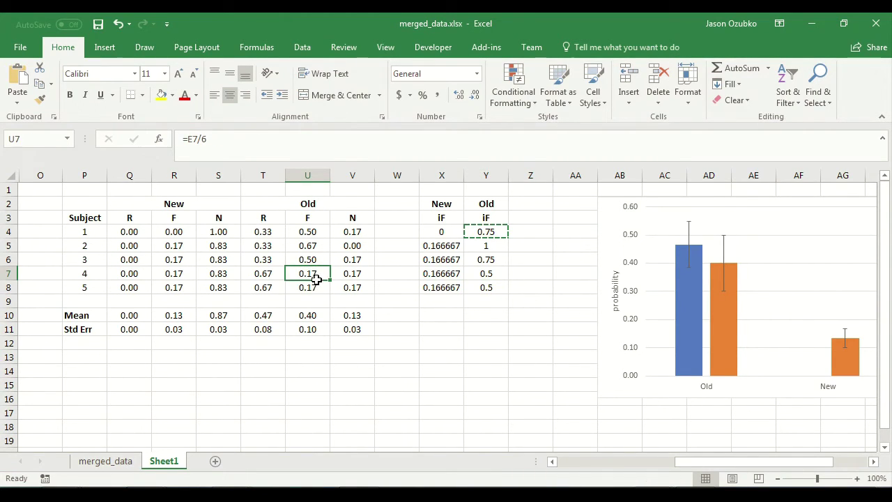
left_click(269, 276)
left_click(306, 272)
left_click(266, 271)
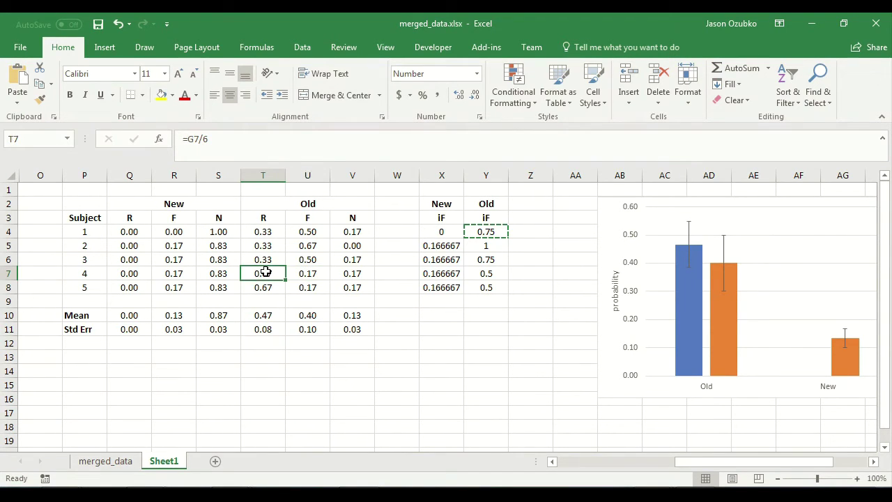
left_click(310, 275)
left_click(478, 273)
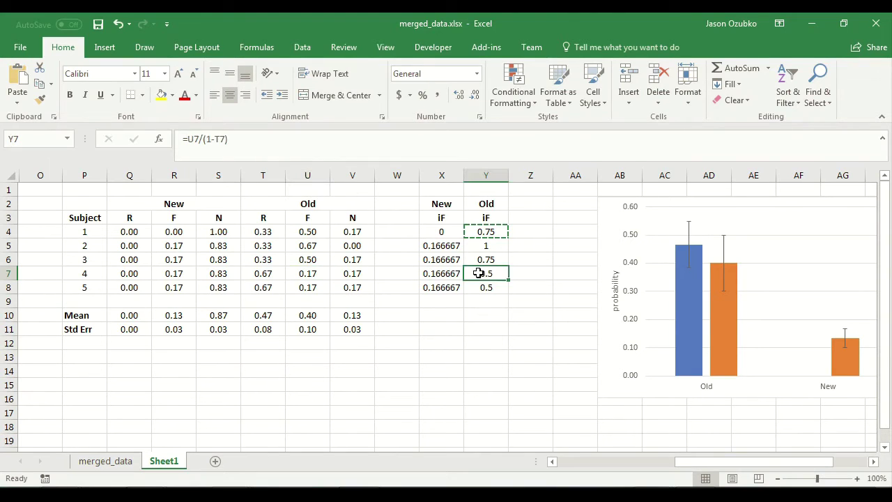
left_click(261, 276)
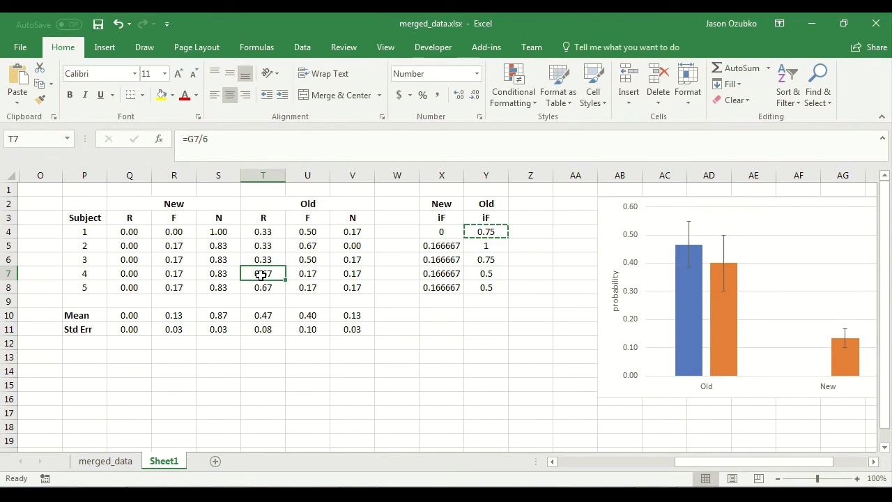
left_click(318, 271)
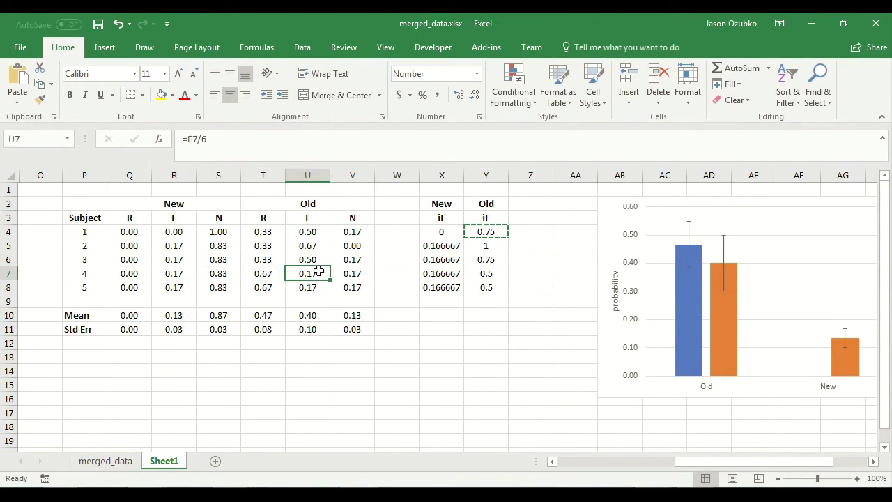
left_click(494, 271)
left_click(488, 284)
left_click(488, 276)
left_click(487, 282)
left_click(482, 273)
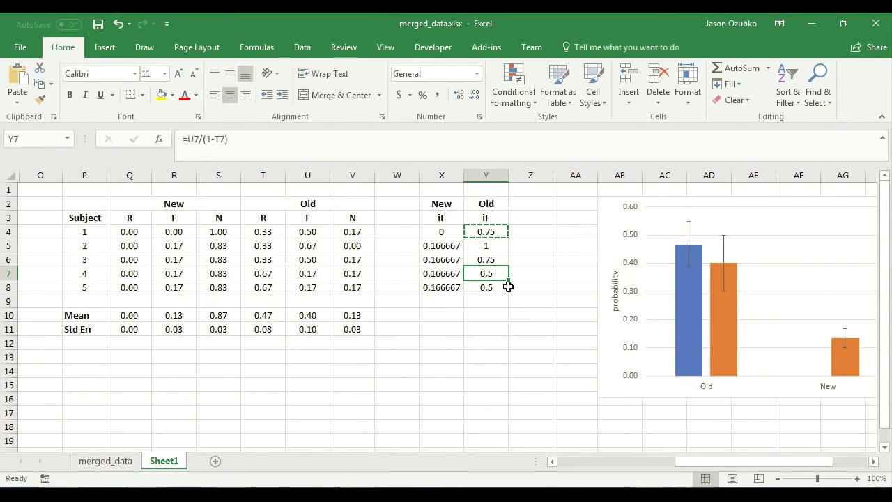
left_click(318, 276)
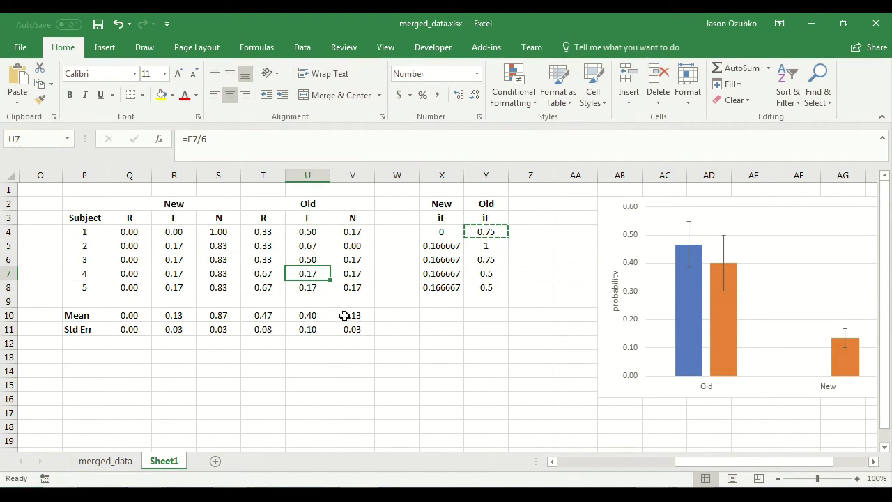
Copy the Mean and Std Err formulas from V10:V11 into X10:X11 and Y10:Y11 for both iF columns
left_click_drag(345, 315, 344, 328)
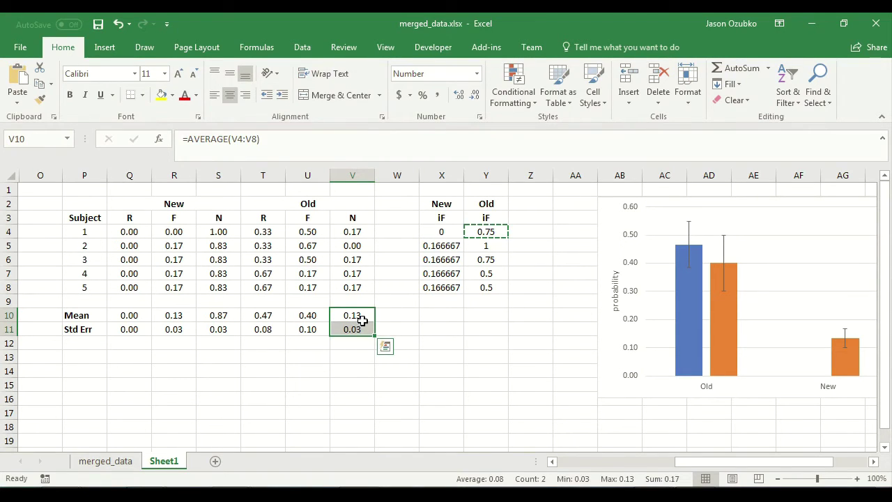
key("ctrl+c")
left_click(441, 316)
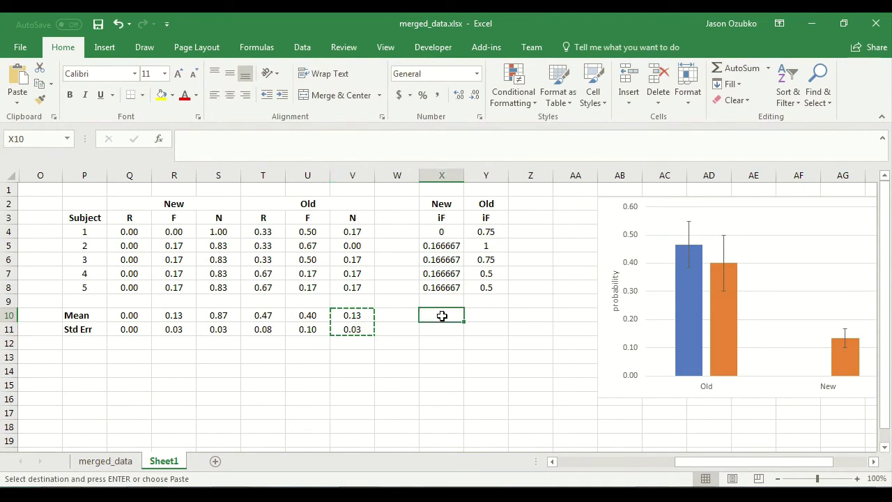
key("ctrl+v")
left_click(486, 314)
key("ctrl+v")
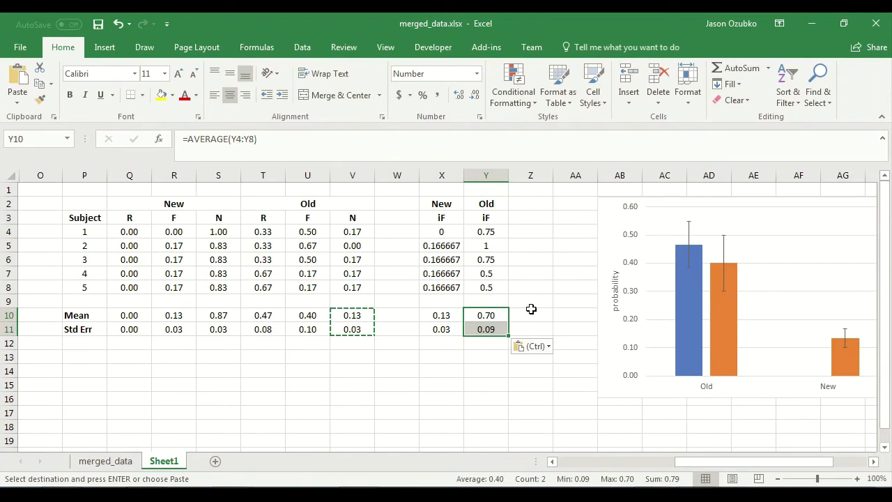
left_click(530, 314)
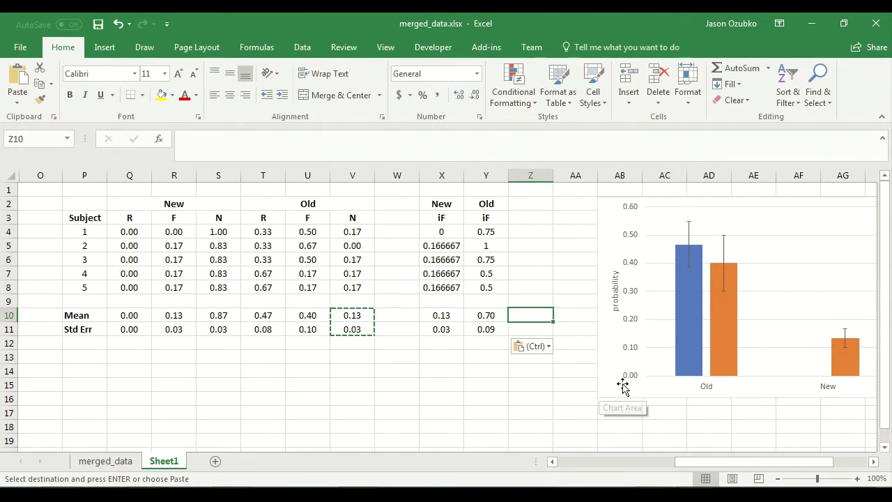
Move the probability chart closer to the iF columns, so that it starts at about column Z
left_click(726, 335)
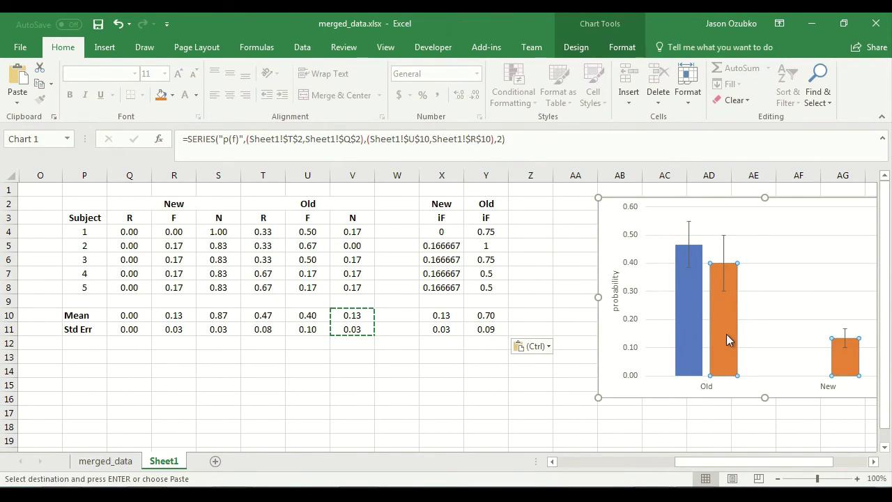
left_click_drag(745, 465, 764, 469)
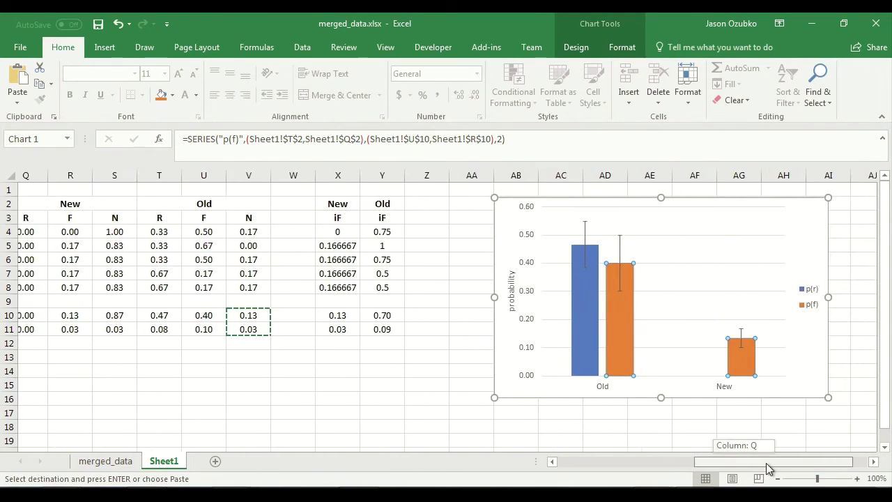
left_click_drag(775, 200, 704, 191)
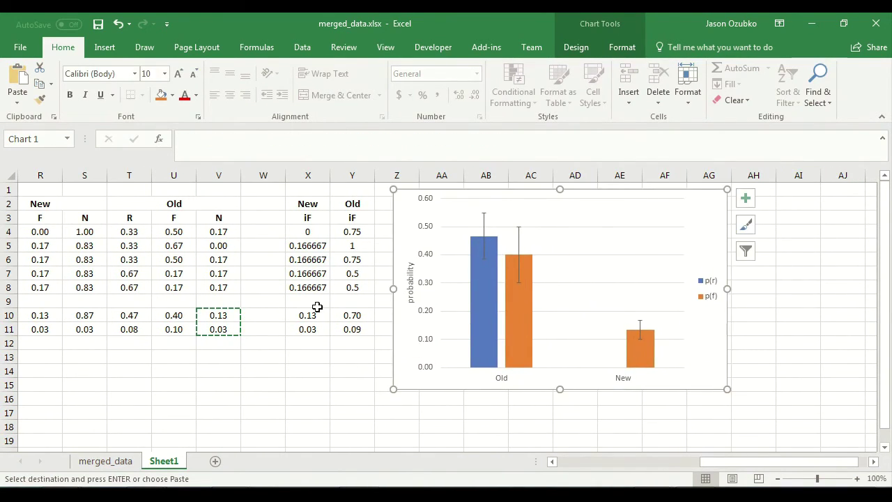
Change the chart's p(f) series values to the Old and New iF means in Sheet1 cells Y10 and X10
right_click(525, 301)
left_click(566, 361)
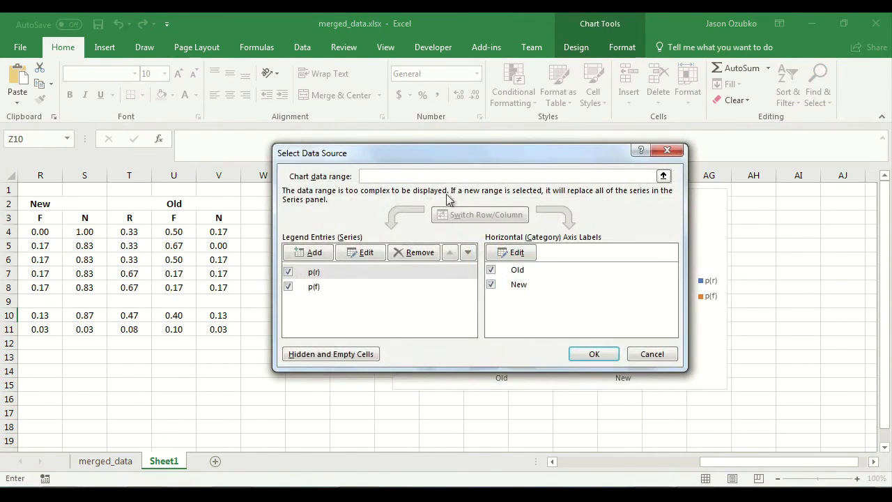
left_click_drag(454, 157, 595, 134)
left_click(485, 265)
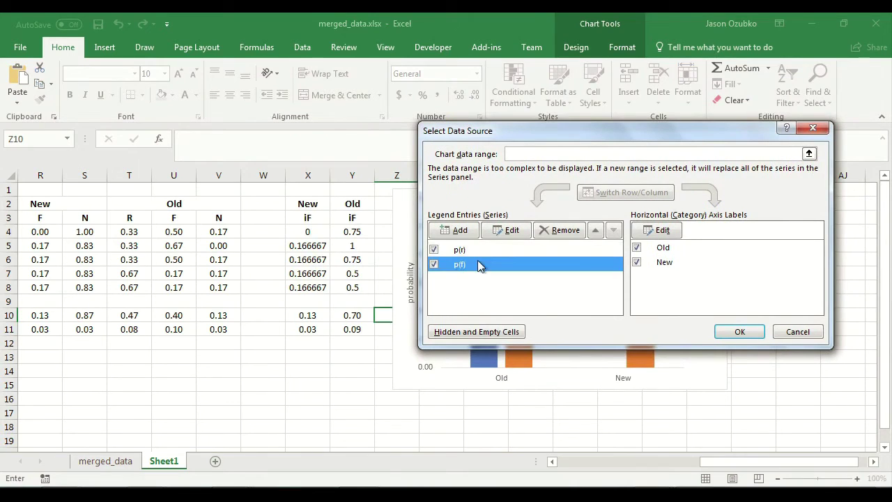
left_click(512, 230)
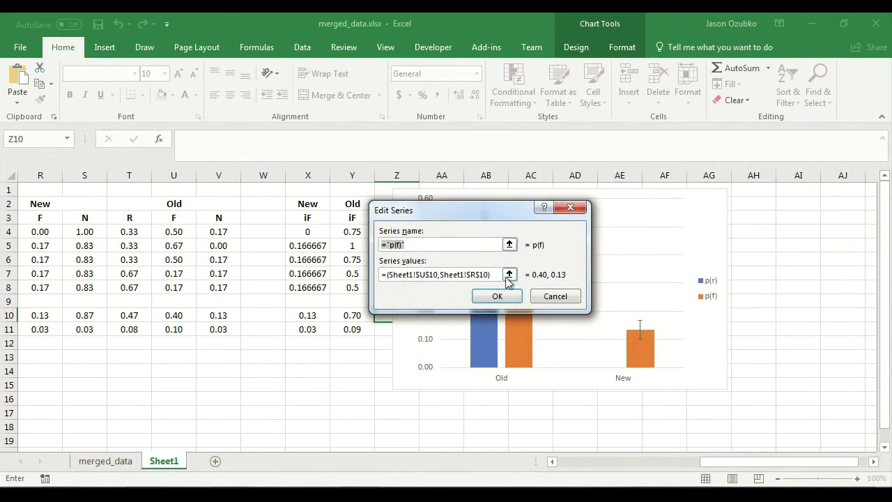
left_click(493, 276)
left_click_drag(774, 462, 721, 450)
left_click_drag(456, 198, 631, 161)
left_click_drag(667, 236, 499, 206)
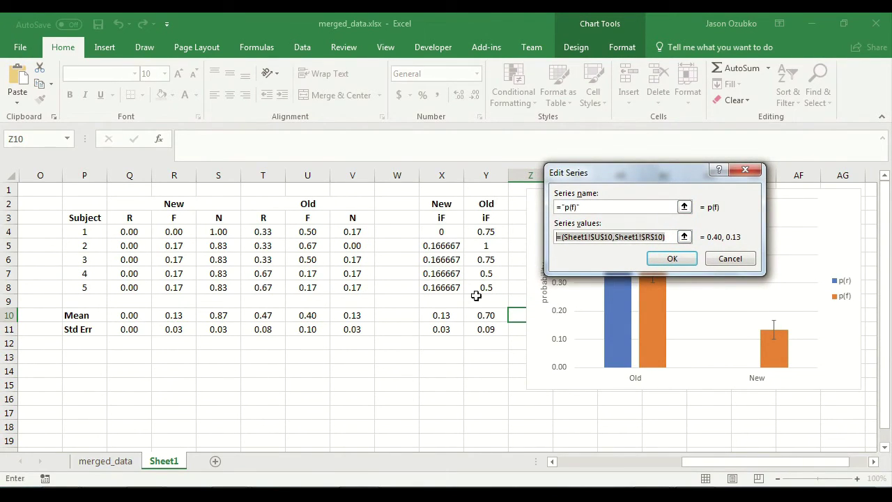
key("BackSpace")
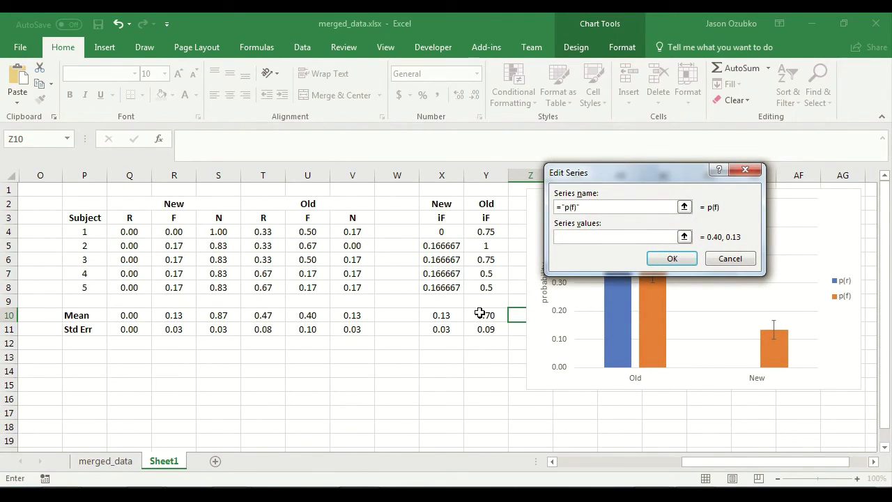
left_click(481, 315)
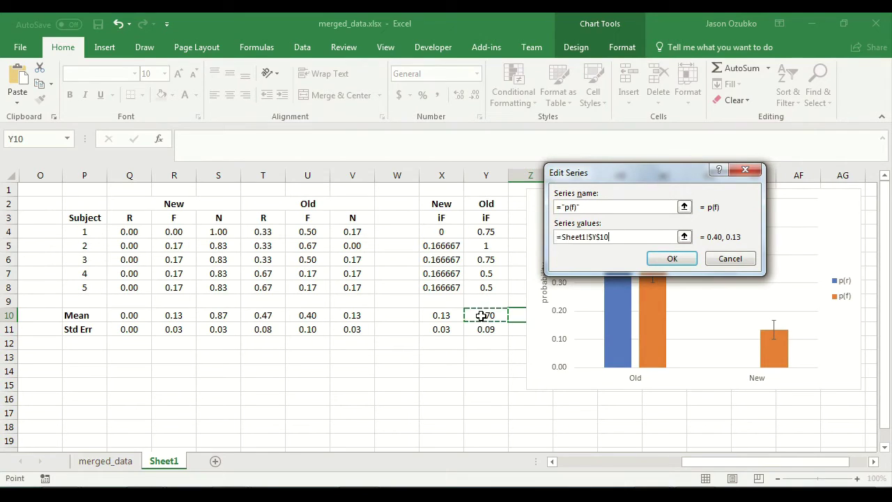
left_click(441, 314, "ctrl")
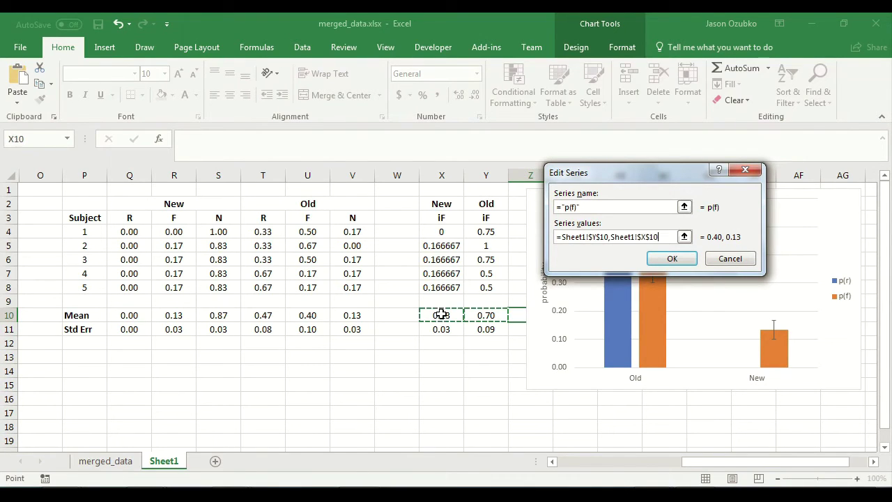
left_click(669, 259)
left_click(718, 333)
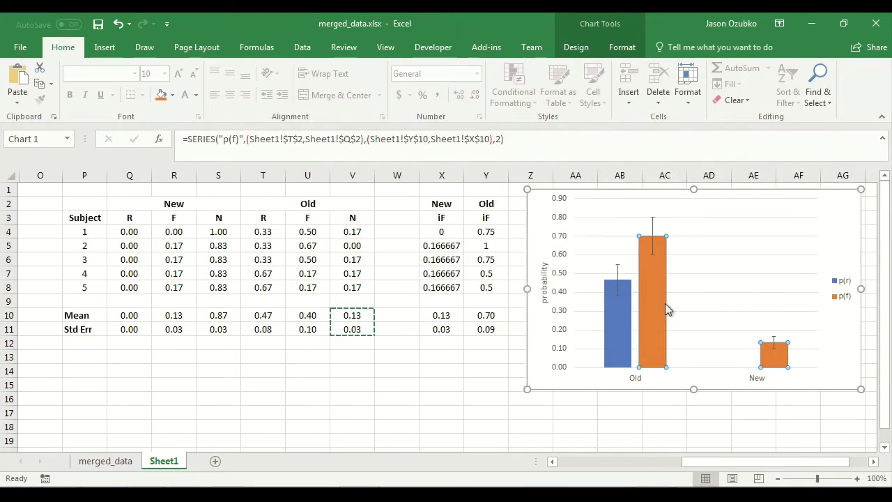
Set the custom positive error value of the chart's p(f) error bars to the iF standard errors in Y11 and X11
right_click(653, 223)
left_click(700, 319)
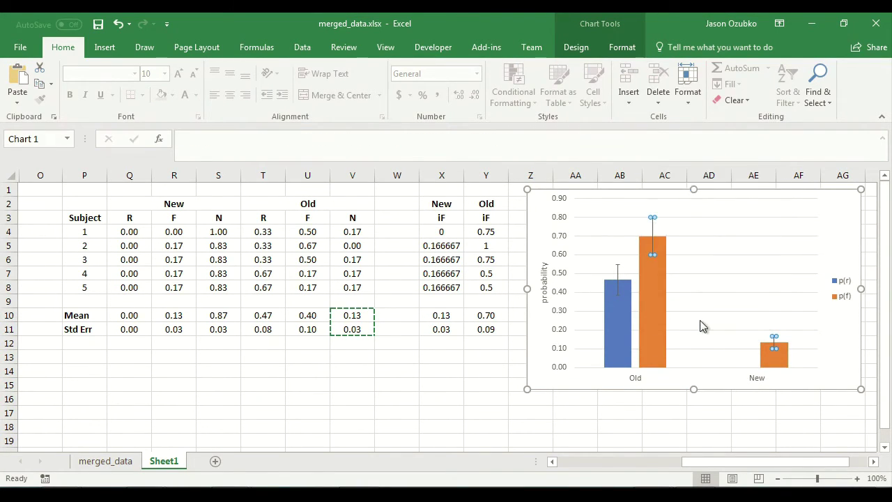
scroll(879, 336, "down", 5)
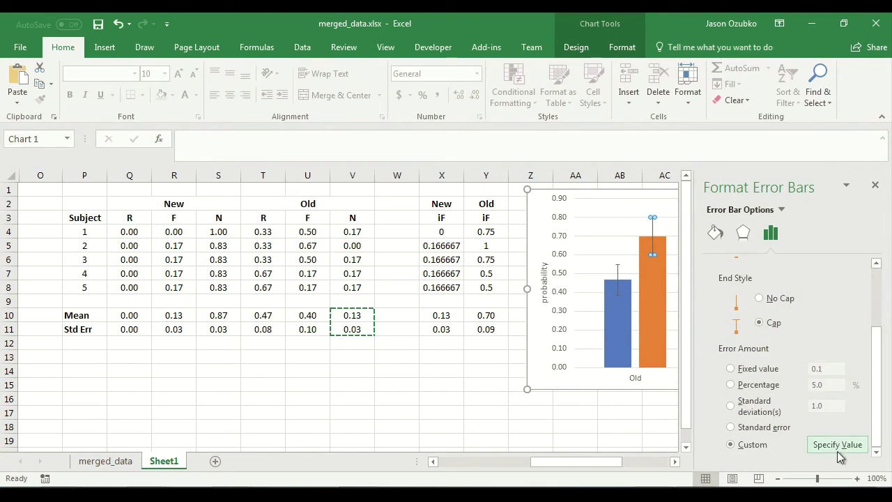
left_click(836, 443)
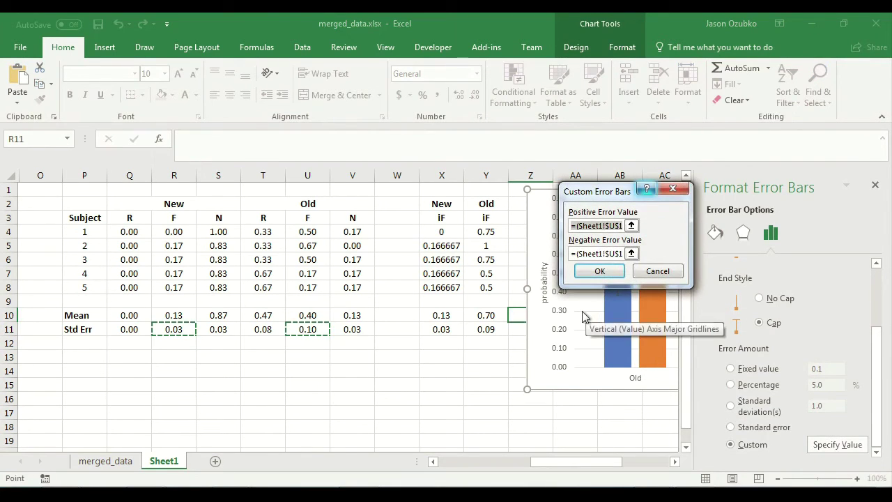
key("BackSpace")
left_click(489, 337)
left_click(490, 328)
left_click(449, 330)
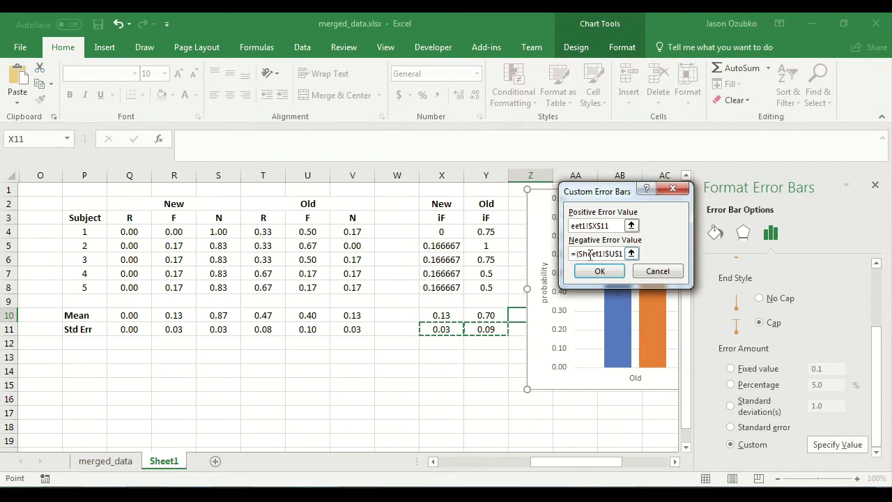
Set the custom negative error value of the p(f) error bars to Y11 and X11 as well, and apply it
left_click(591, 254)
left_click(487, 328)
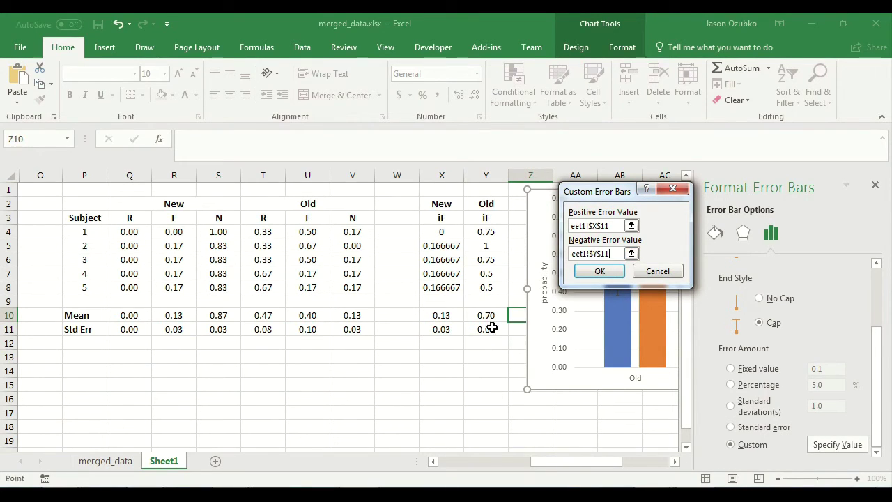
left_click(453, 330)
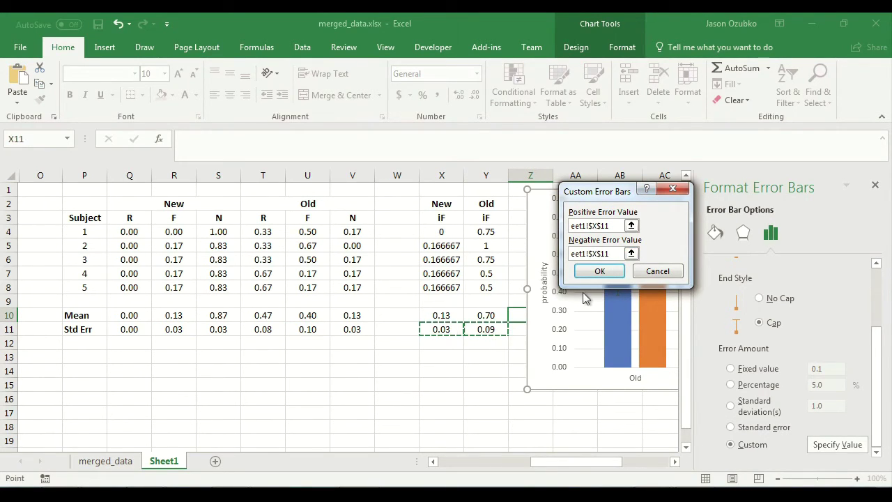
left_click(599, 271)
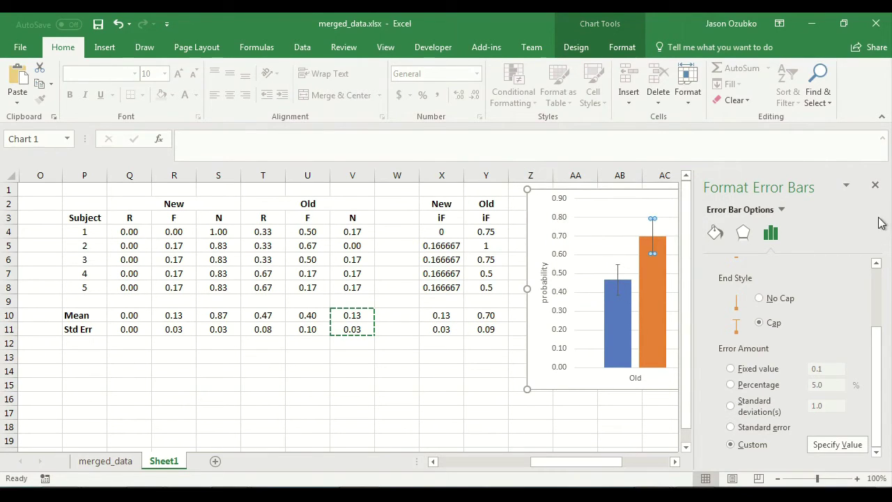
left_click(875, 185)
left_click(769, 412)
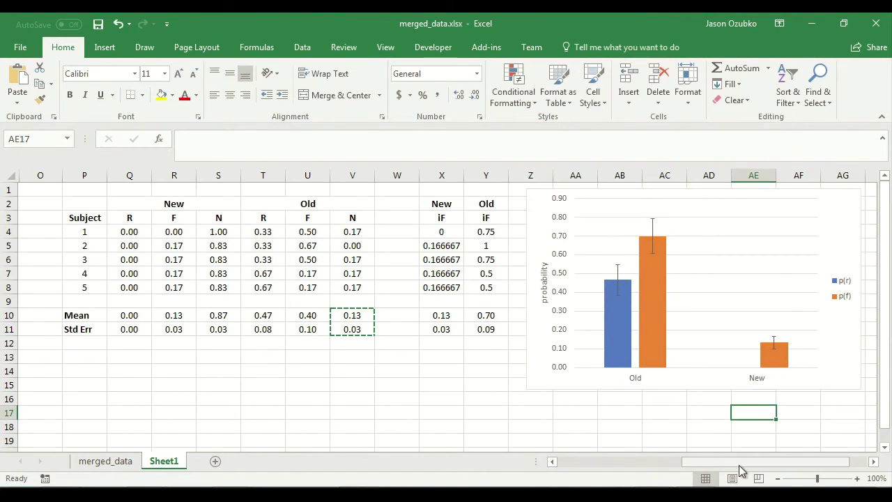
left_click_drag(740, 465, 727, 445)
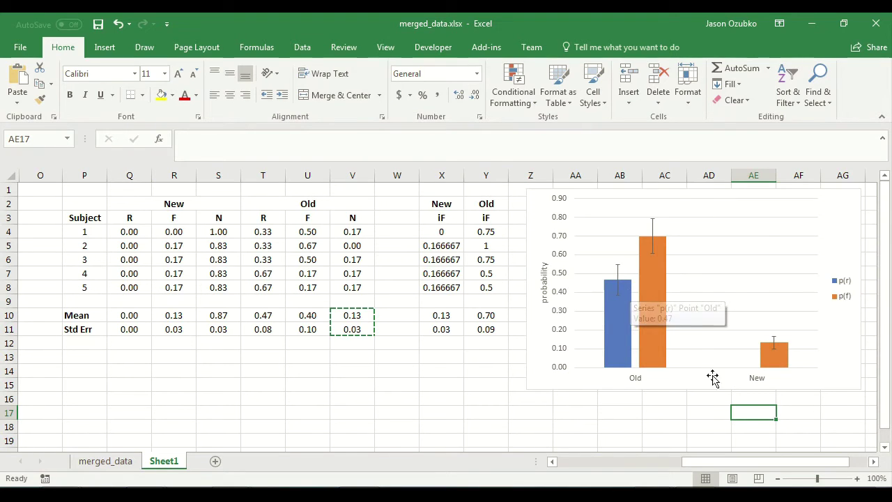
left_click(501, 415)
left_click_drag(794, 464, 705, 461)
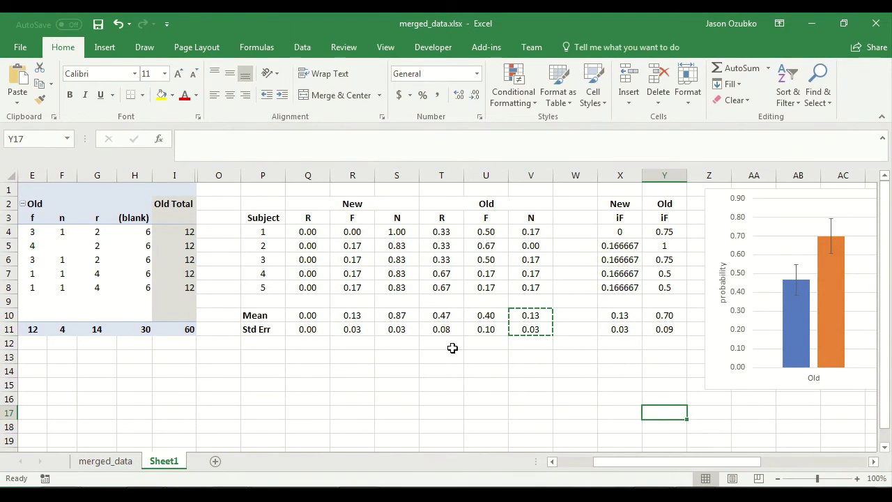
left_click_drag(676, 461, 615, 466)
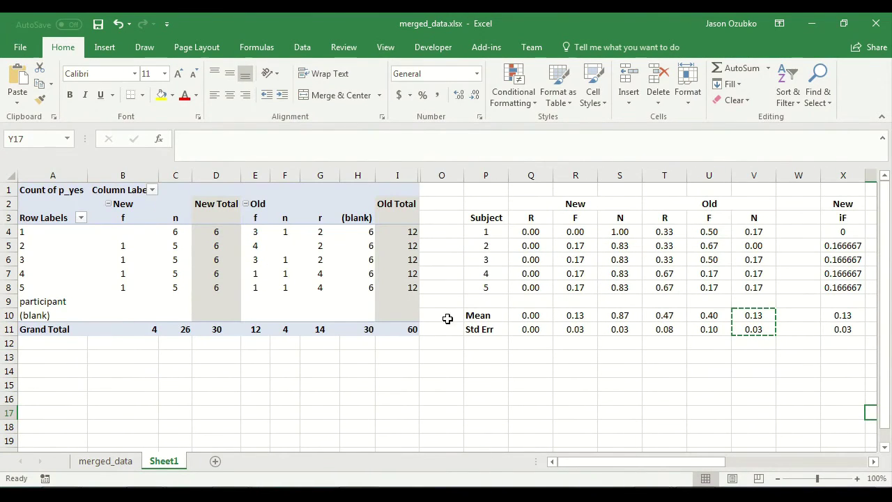
left_click_drag(671, 463, 838, 462)
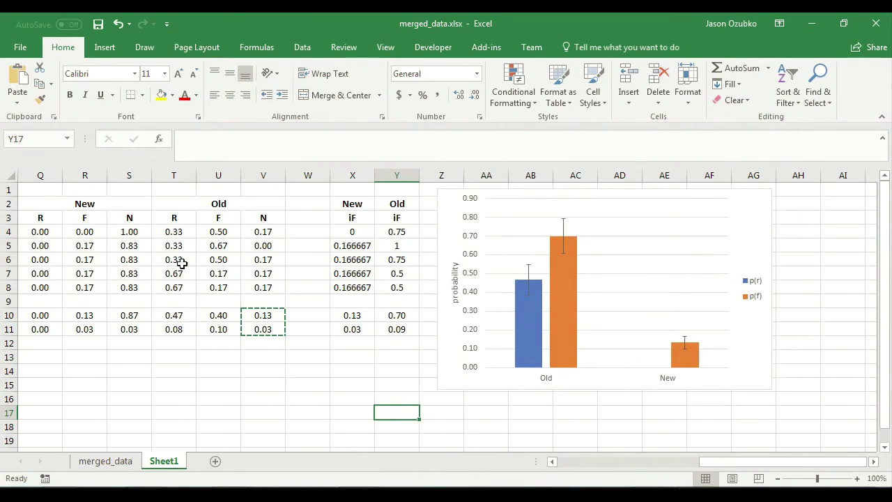
Add a new worksheet and create a PivotTable in its cell A1 from the data columns of the merged_data sheet
left_click(215, 461)
left_click(105, 49)
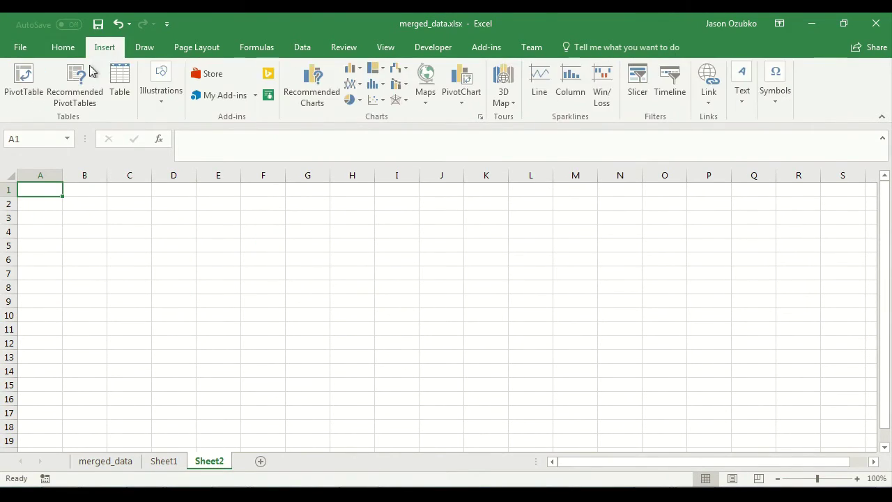
left_click(21, 78)
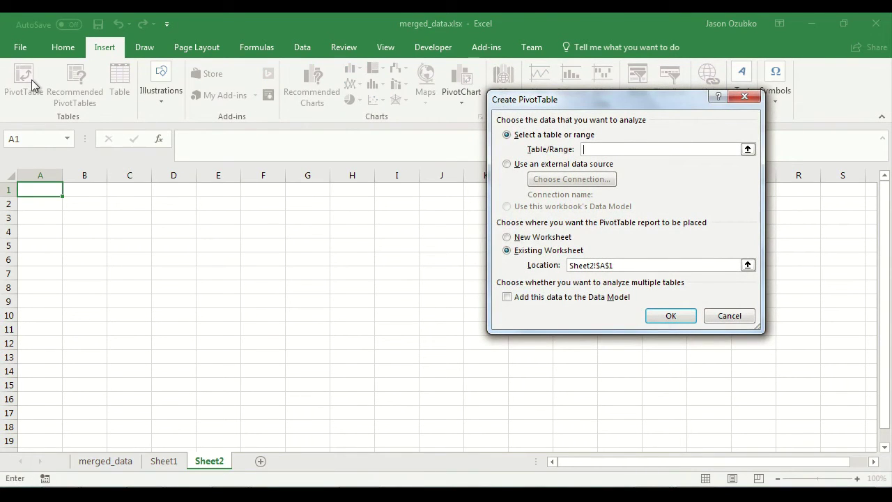
left_click(105, 461)
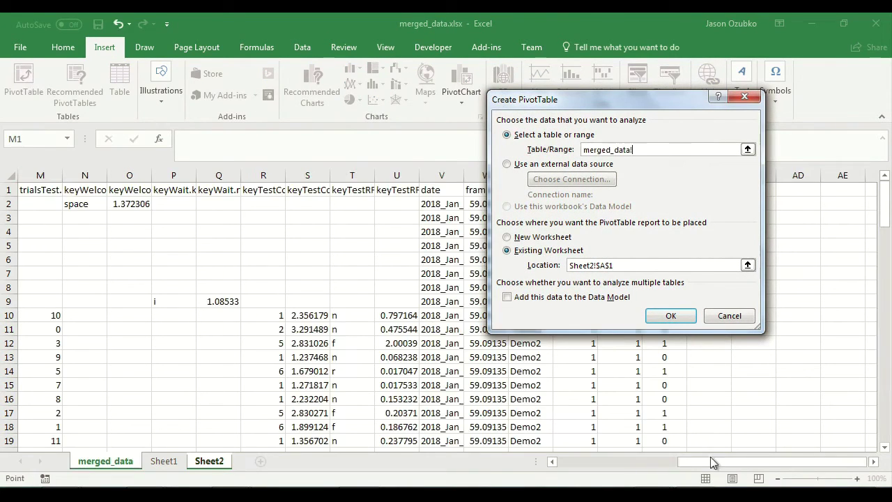
left_click_drag(733, 458, 445, 482)
left_click_drag(35, 175, 790, 280)
left_click(667, 317)
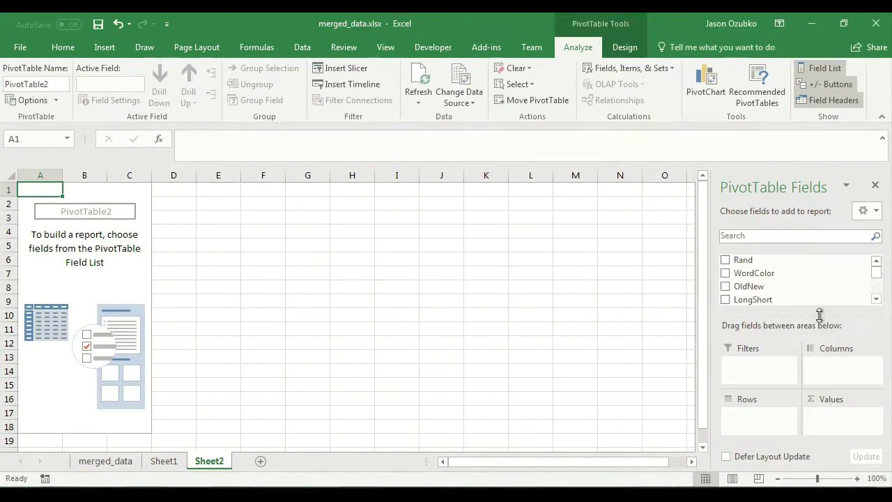
left_click_drag(759, 280, 841, 375)
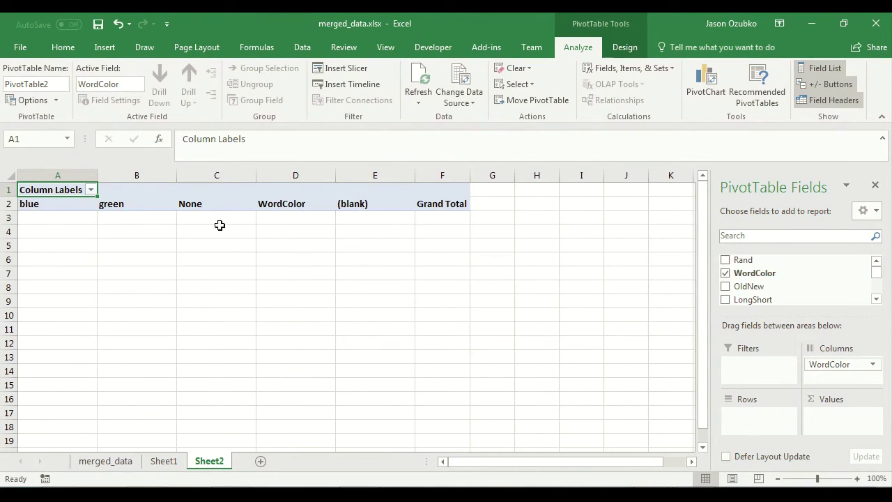
left_click(160, 463)
left_click_drag(704, 462, 578, 466)
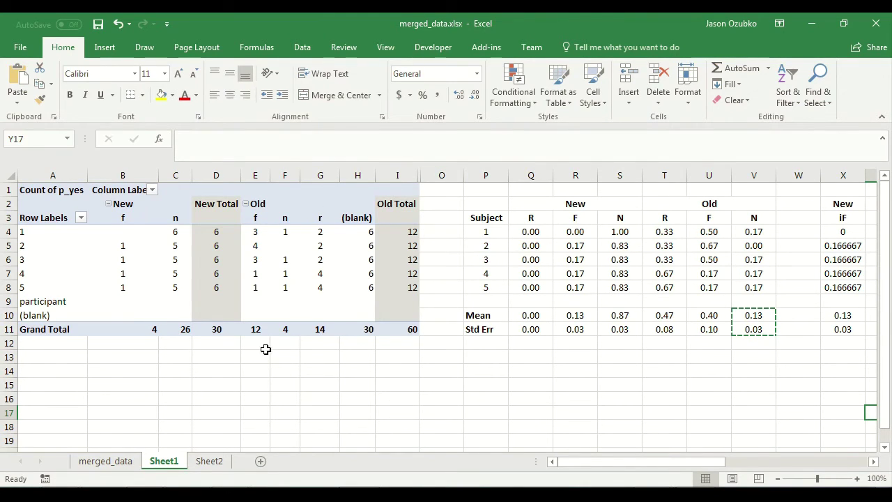
left_click(215, 466)
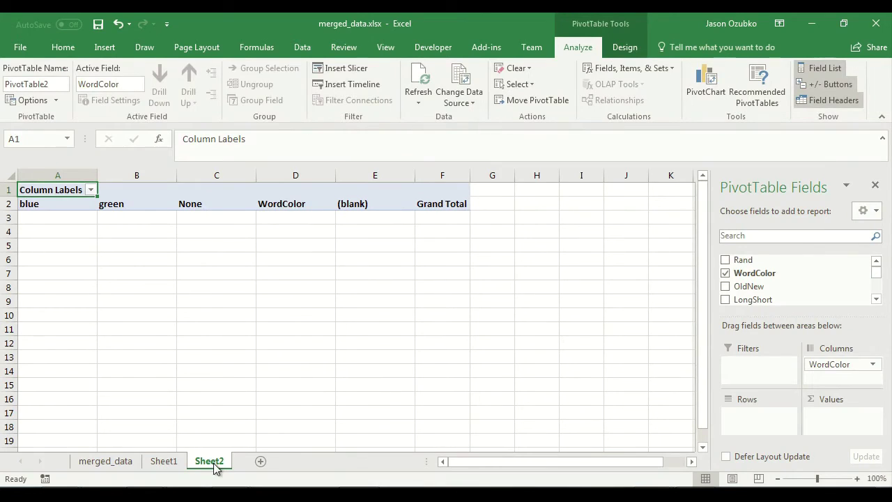
left_click_drag(837, 362, 824, 282)
Arrange the new PivotTable with OldNew as the column field and participant as the row field
left_click_drag(748, 275, 850, 376)
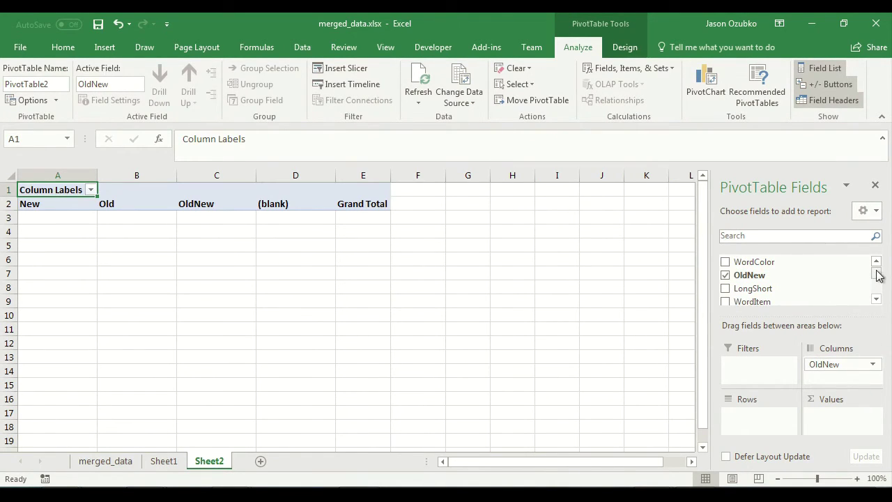
scroll(880, 275, "down", 5)
left_click_drag(753, 266, 761, 413)
Add keyTestConf.keys as the PivotTable's value field and summarize it by average
scroll(877, 261, "up", 5)
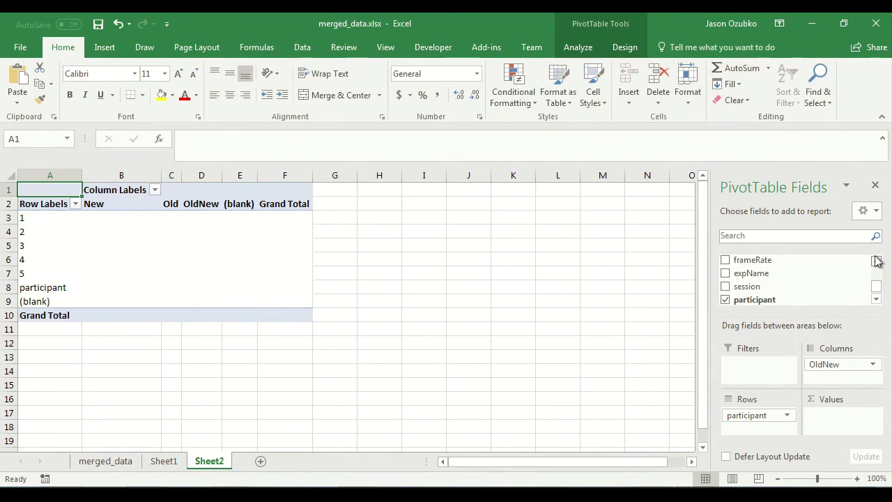
scroll(877, 260, "up", 2)
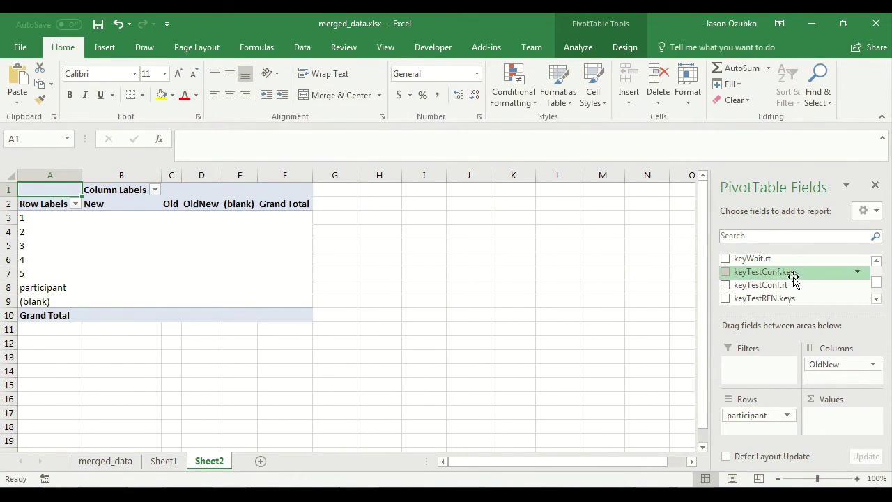
left_click_drag(789, 275, 865, 423)
left_click(872, 416)
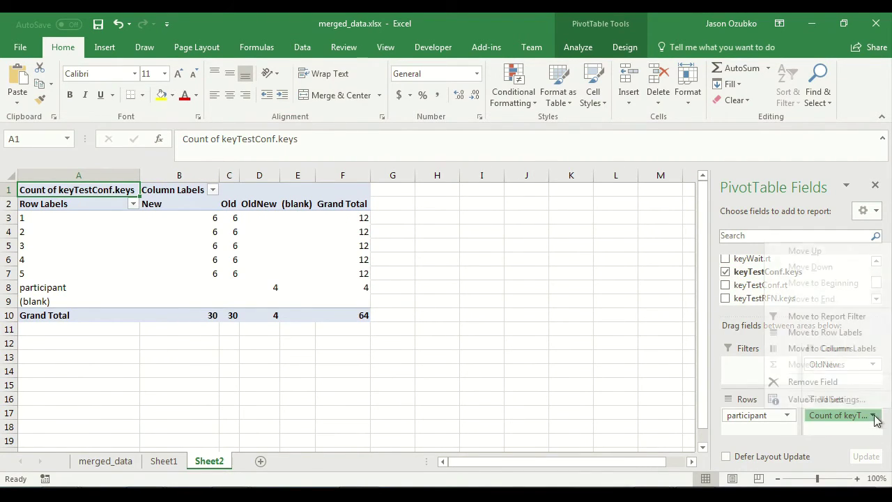
left_click(832, 392)
left_click(528, 242)
left_click(666, 308)
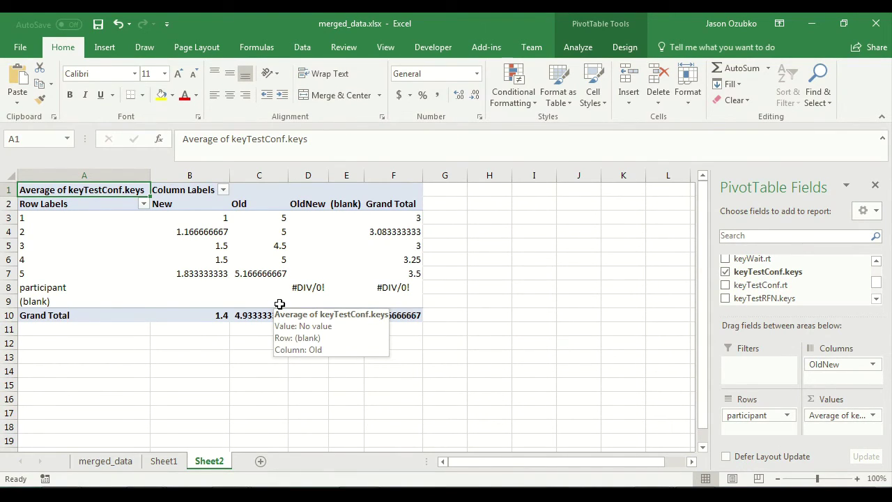
Examine the confidence ratings in merged_data R94:R105 and compare the New and Old averages per participant and overall in Sheet2
left_click(78, 465)
left_click_drag(408, 274, 409, 425)
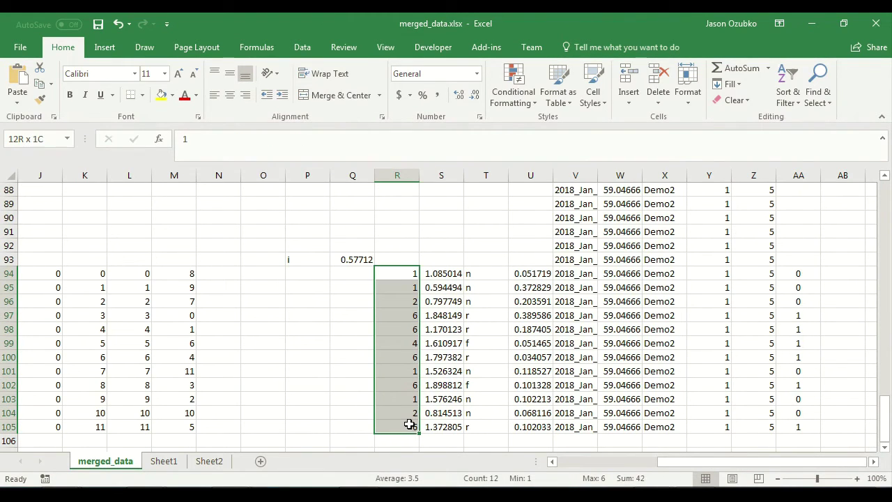
left_click(209, 461)
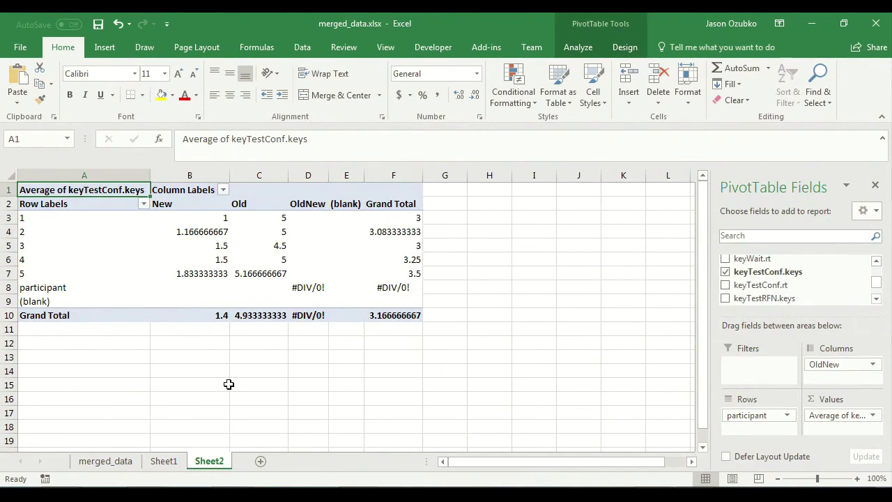
left_click_drag(259, 223, 268, 273)
left_click_drag(206, 218, 208, 276)
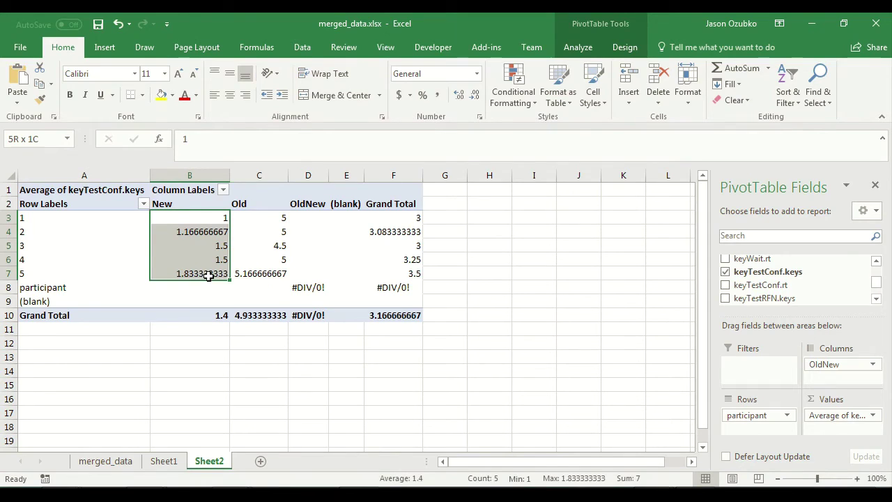
left_click(213, 317)
left_click(241, 314)
left_click(210, 316)
left_click(244, 317)
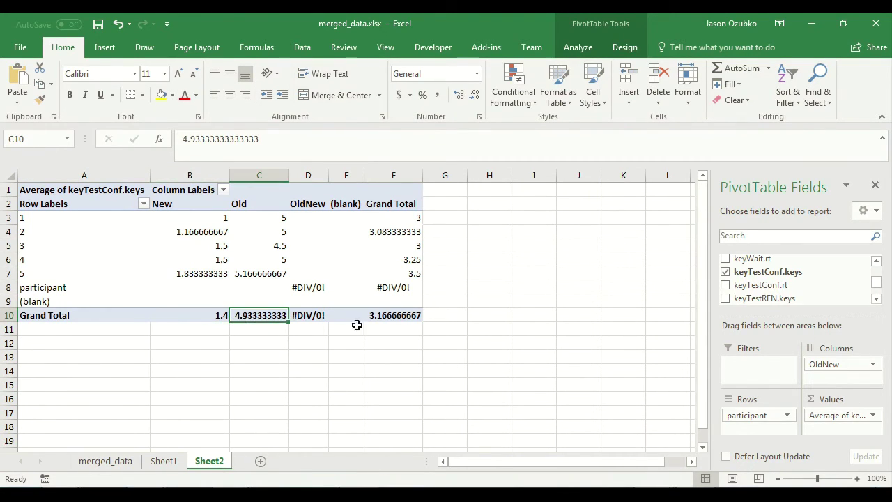
left_click(352, 282)
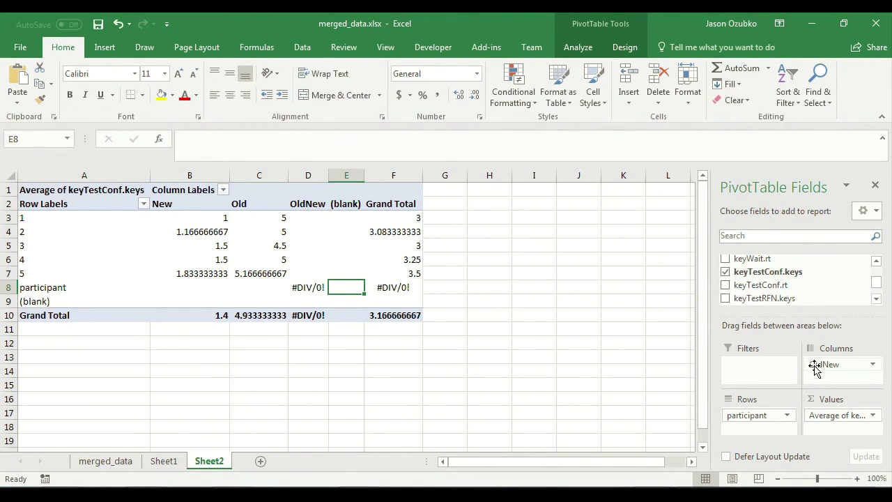
Add keyTestRFN.keys as a second column field beneath OldNew in the Sheet2 PivotTable
mouse_move(877, 282)
left_mouse_down()
mouse_move(887, 281)
mouse_move(887, 294)
left_mouse_up()
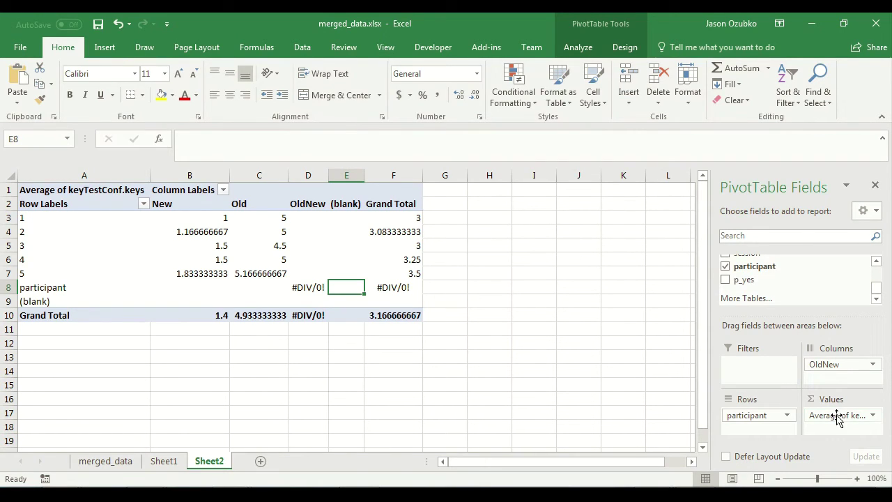
key("ctrl+Page_Up")
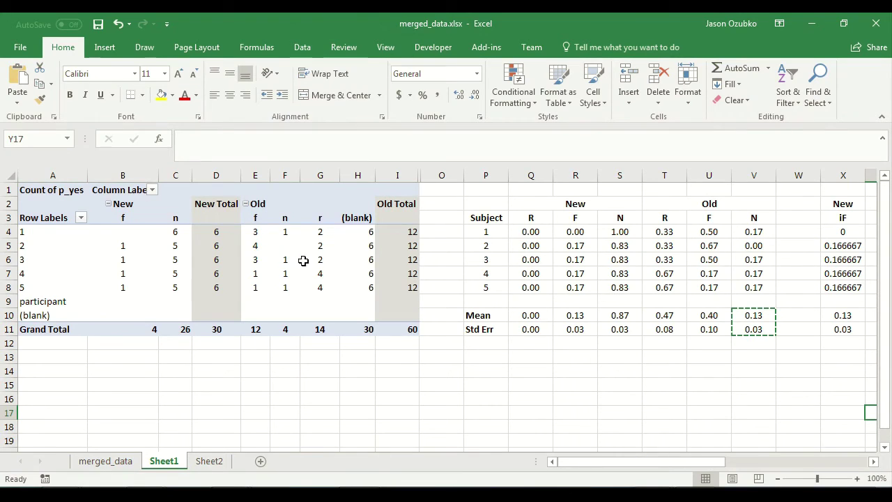
left_click(209, 460)
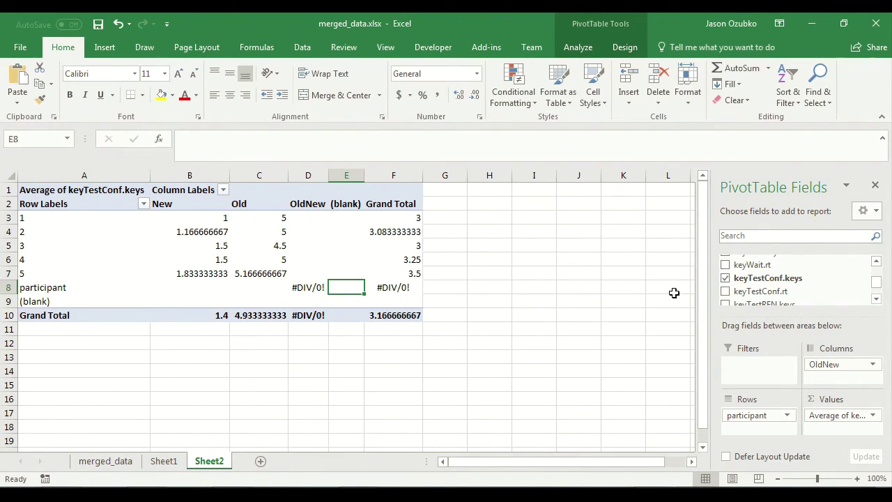
left_click(876, 263)
left_click(876, 263)
left_click(877, 299)
left_click(877, 299)
left_click(877, 299)
left_click(877, 299)
left_click(876, 299)
left_click_drag(786, 259, 835, 383)
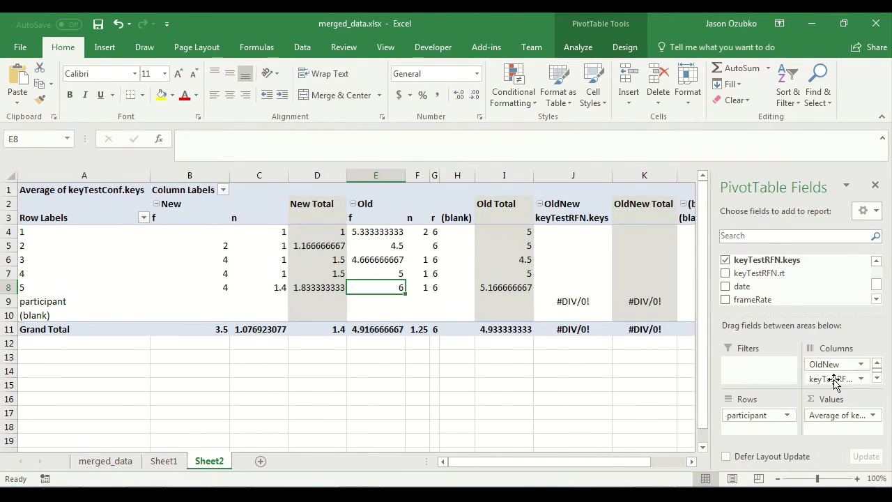
left_click(878, 378)
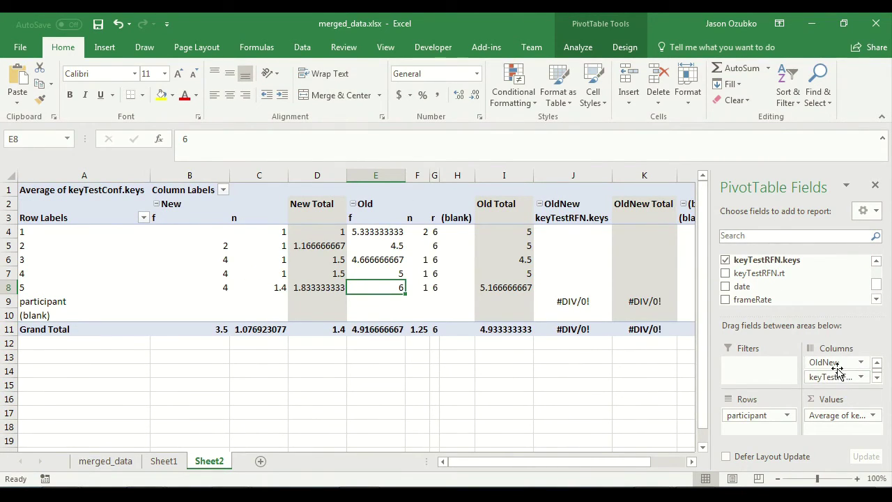
Center the contents of the Sheet2 PivotTable's columns B to G and widen column G
left_click_drag(154, 180, 438, 202)
left_click(230, 96)
left_click(343, 387)
left_click(432, 176)
left_click_drag(440, 176, 469, 176)
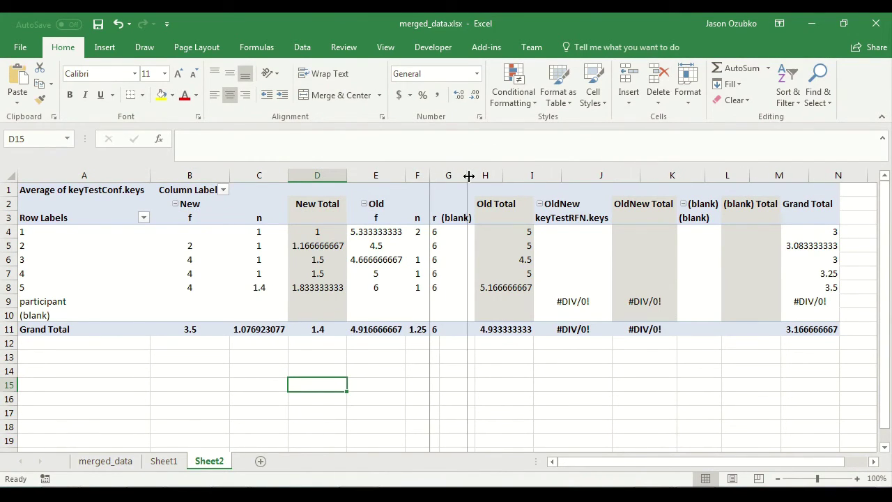
Examine the average confidence ratings of Old items per participant in the Sheet2 PivotTable, comparing the r, f and n response columns
left_click(224, 274)
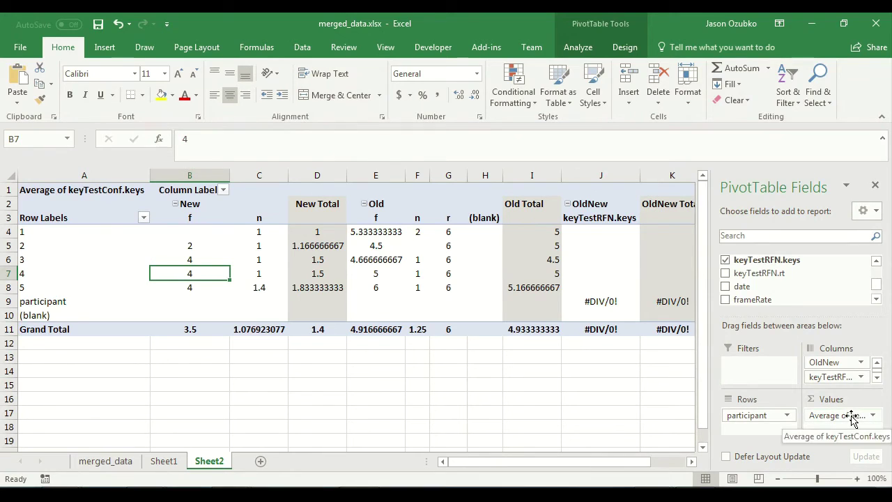
left_click_drag(446, 230, 458, 288)
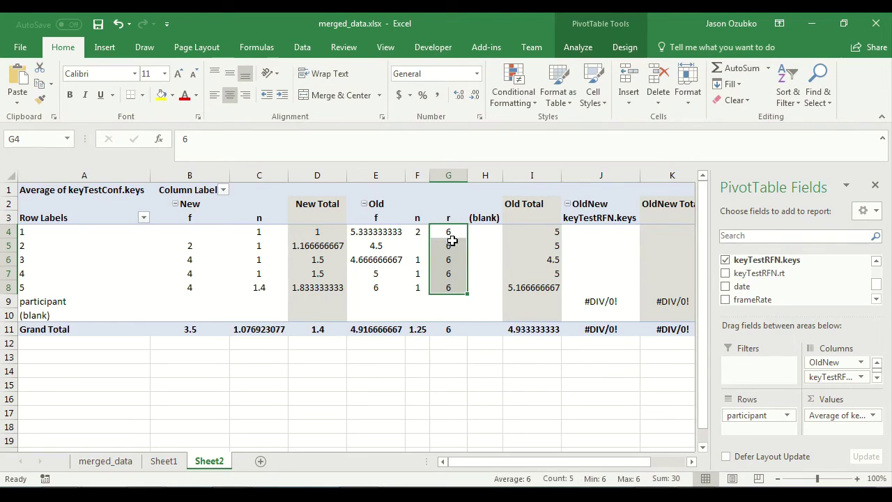
left_click_drag(375, 233, 380, 308)
left_click_drag(384, 232, 379, 287)
left_click_drag(451, 230, 452, 286)
left_click(382, 231)
left_click(390, 246)
left_click(391, 260)
left_click(384, 273)
left_click(385, 286)
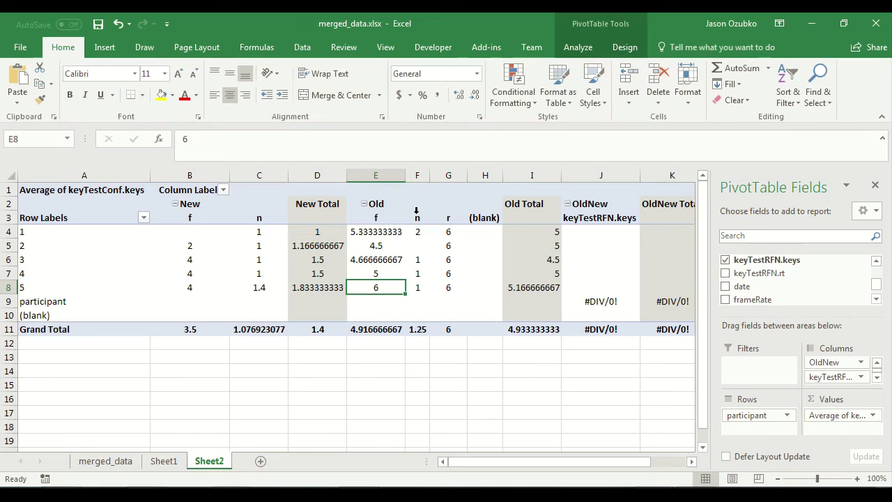
left_click_drag(418, 232, 413, 283)
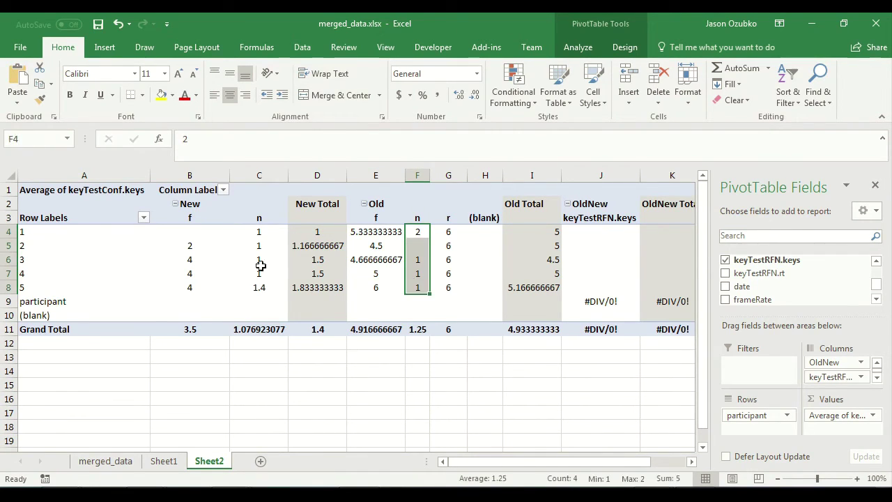
Examine the average confidence ratings of New items that received an f response, participant by participant, in B4:B8
left_click(185, 231)
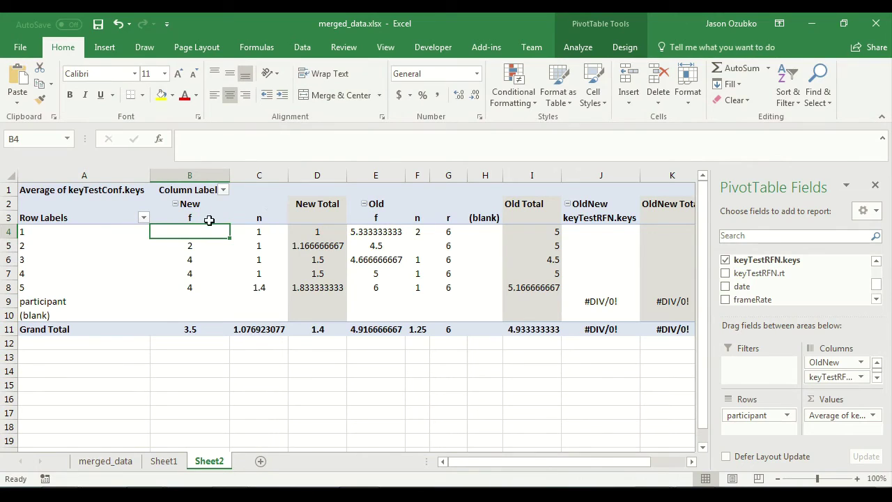
left_click_drag(196, 237, 194, 294)
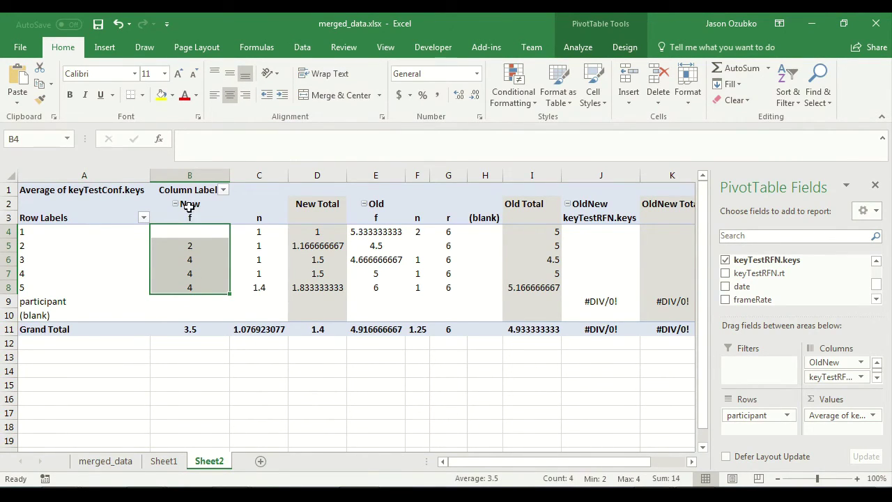
left_click_drag(189, 259, 199, 294)
left_click(193, 246)
left_click(201, 259)
left_click(194, 273)
left_click(195, 286)
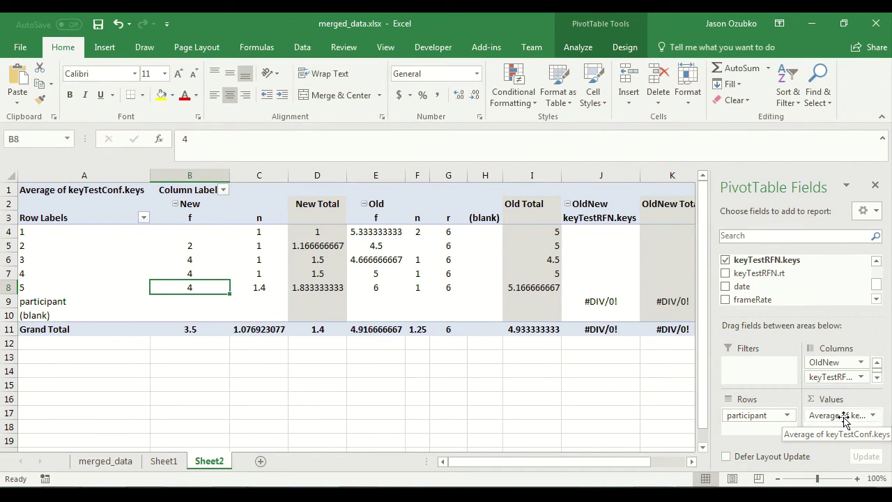
Move keyTestConf.keys from the PivotTable's values to its column fields beneath keyTestRFN.keys, and add p_yes as the counted value field
left_click_drag(844, 420, 839, 380)
scroll(876, 289, "down", 5)
left_click_drag(740, 279, 854, 422)
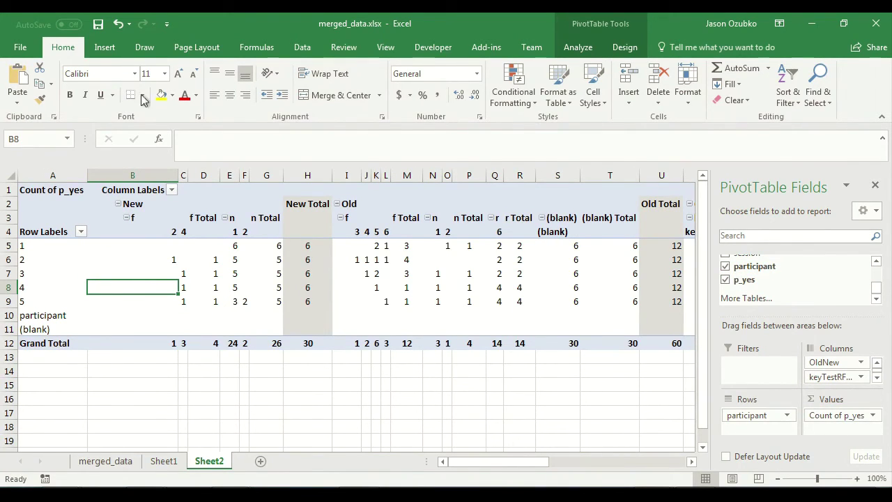
Center the contents of the Sheet2 PivotTable's columns B to Q and give these columns one equal width
left_click_drag(143, 175, 497, 264)
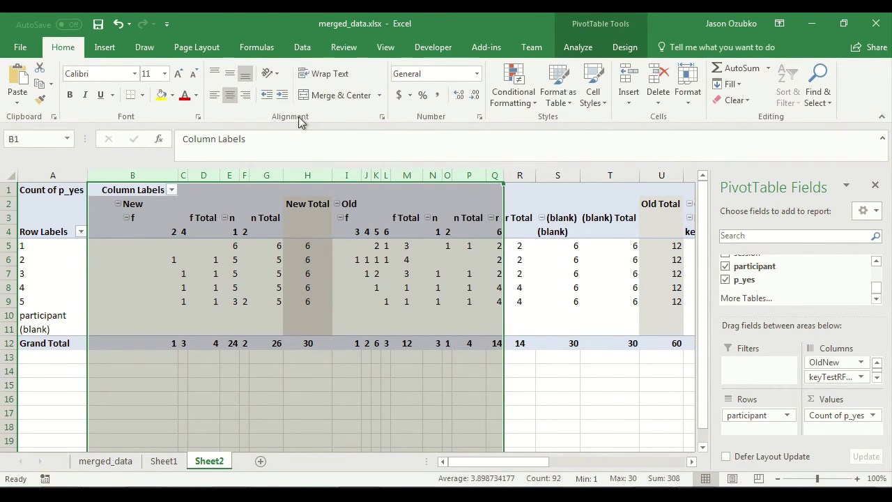
left_click(230, 95)
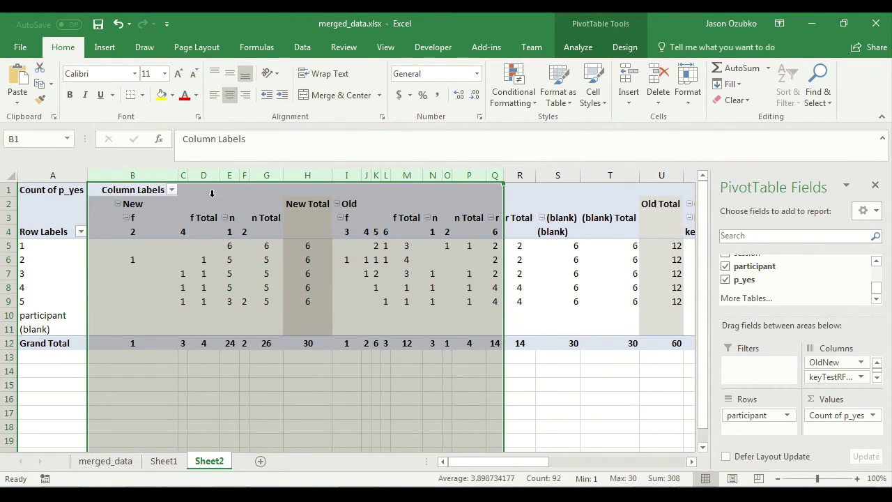
left_click_drag(187, 175, 218, 179)
left_click(381, 395)
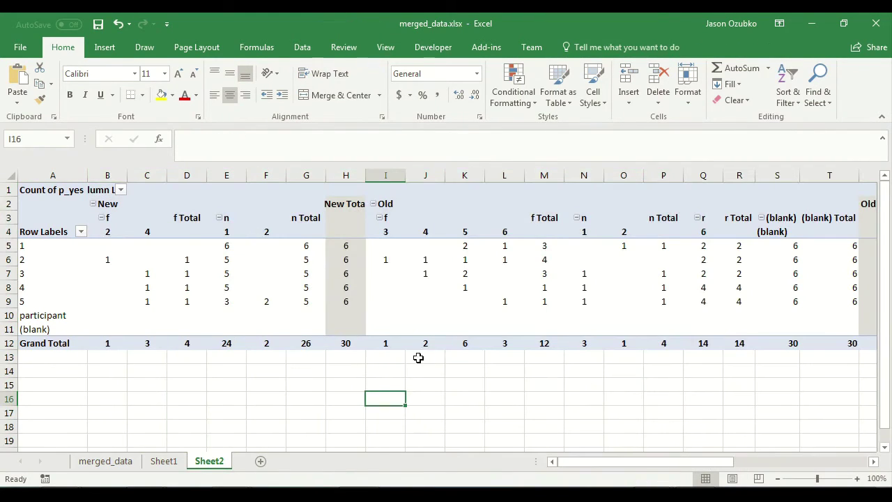
Hide the surplus OldNew, blank and grand total columns V to AB of the Sheet2 PivotTable
left_click(531, 258)
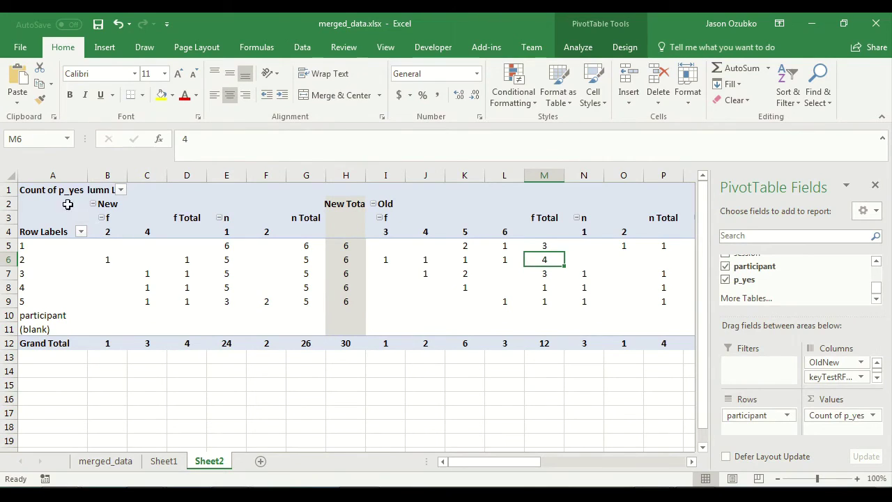
left_click_drag(117, 203, 320, 321)
left_click_drag(390, 199, 616, 345)
left_click_drag(542, 461, 614, 470)
left_click_drag(288, 175, 616, 253)
right_click(616, 184)
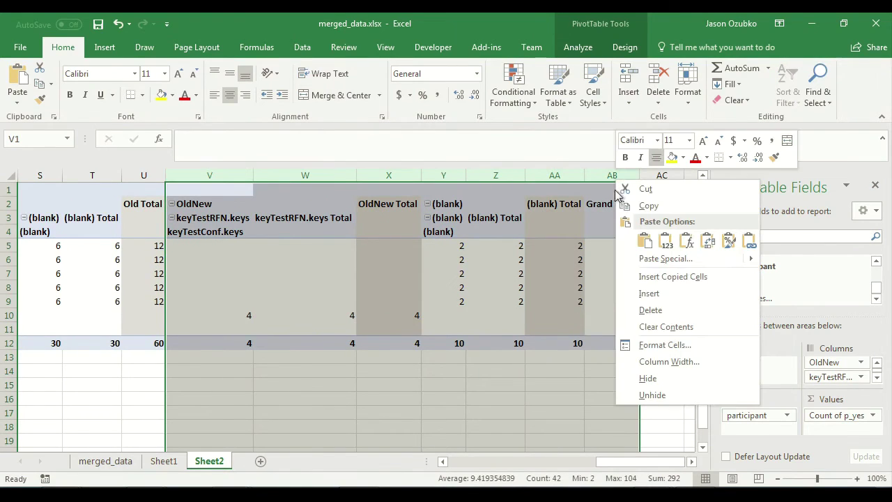
left_click(664, 380)
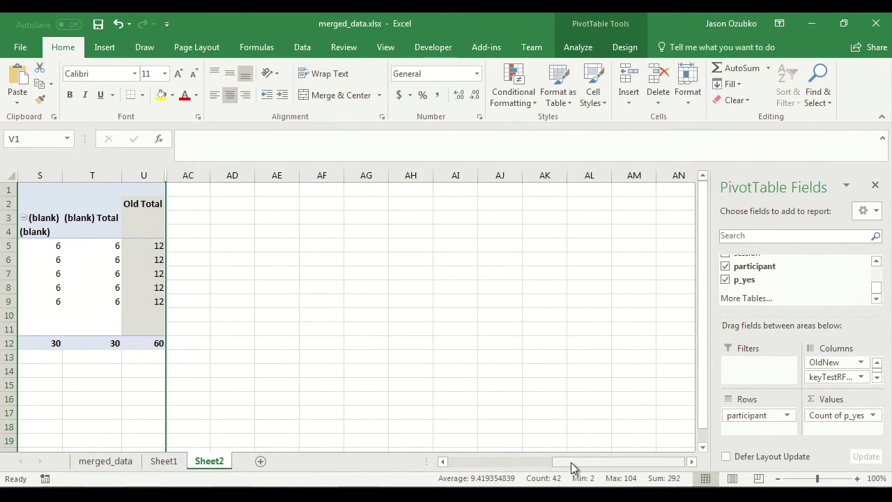
Examine the New section's counts per participant for each confidence rating under the f and n responses
left_click(107, 244)
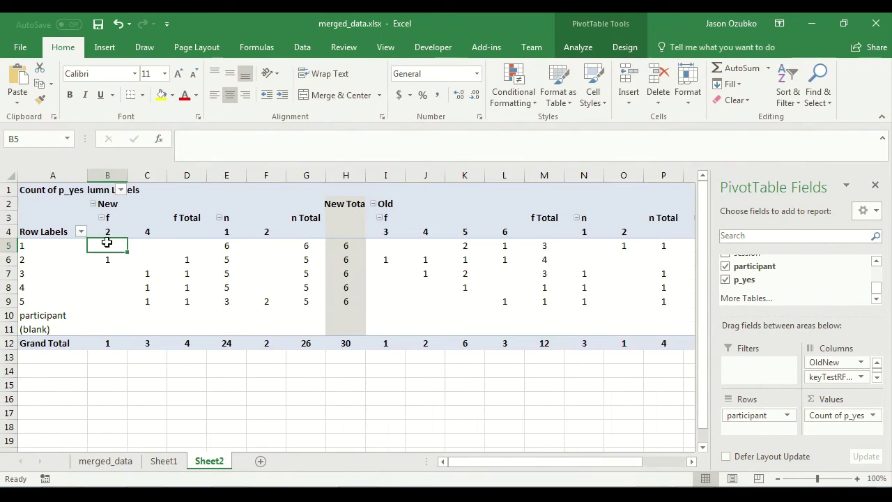
left_click(105, 203)
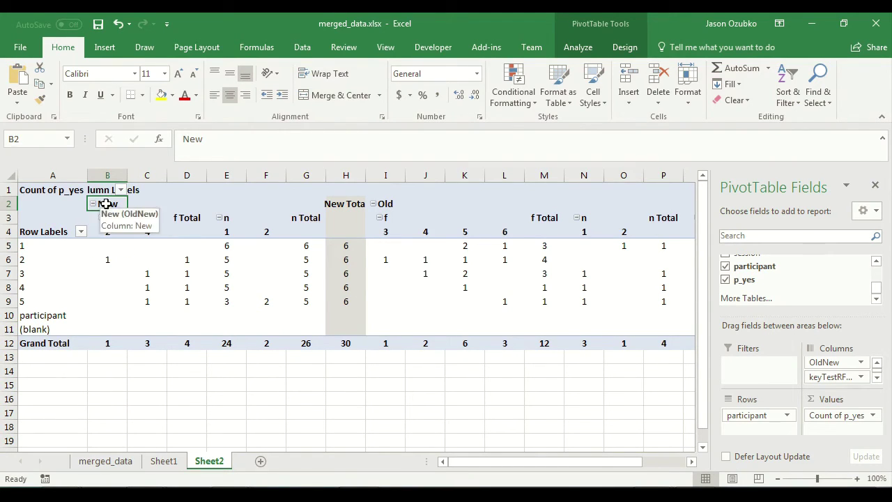
left_click(113, 219)
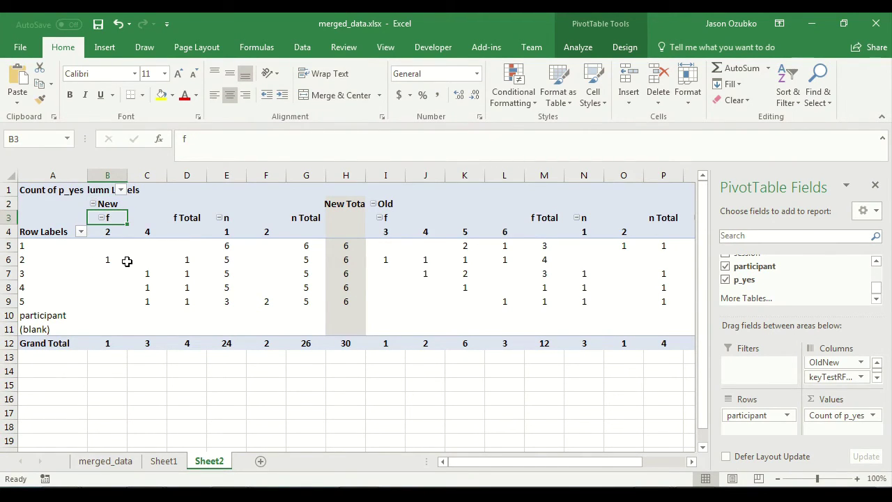
left_click(103, 231)
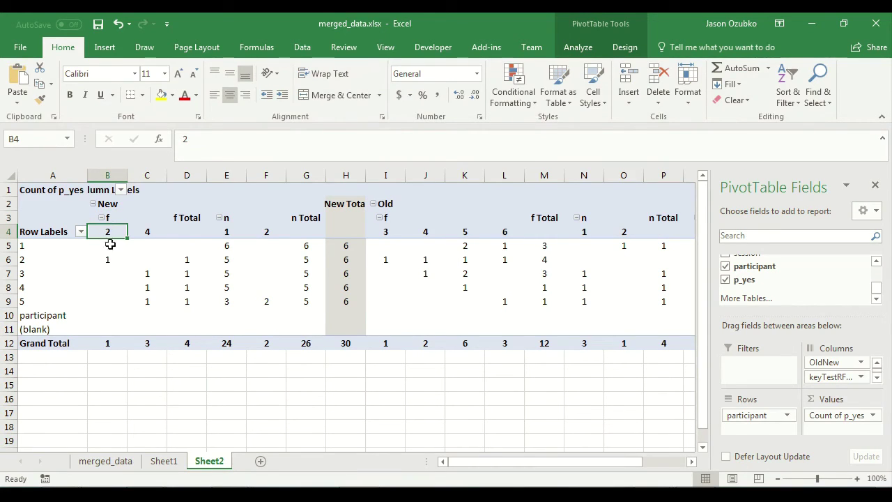
left_click(143, 233)
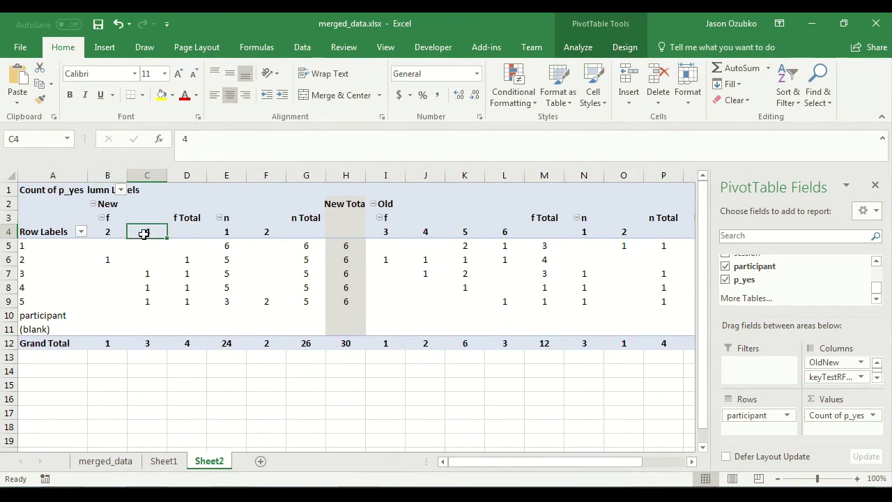
left_click(108, 204)
left_click(231, 219)
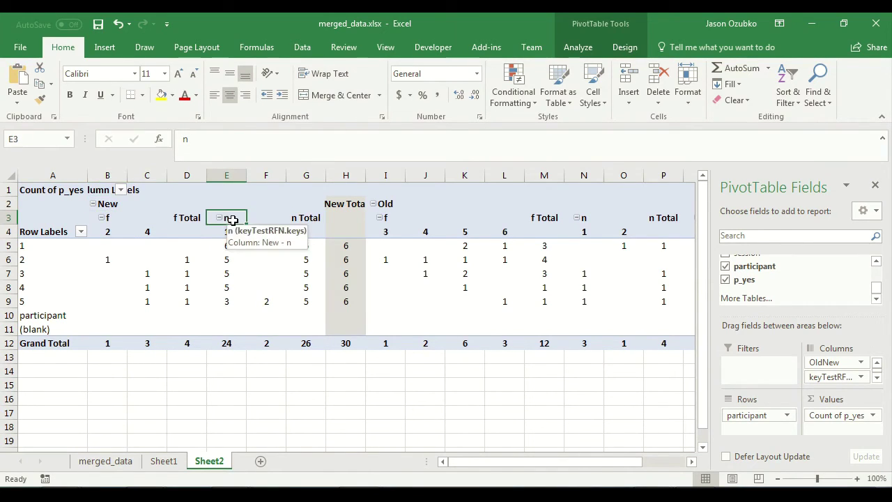
left_click(230, 235)
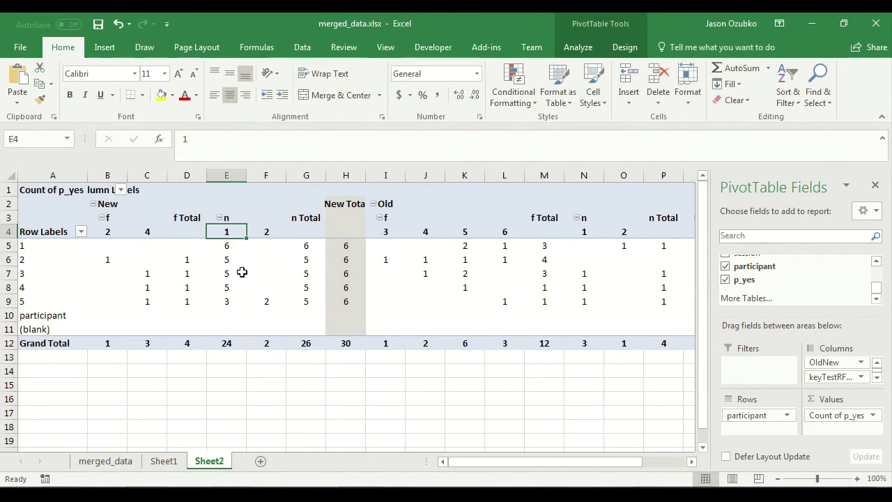
left_click_drag(229, 252, 223, 310)
left_click(269, 232)
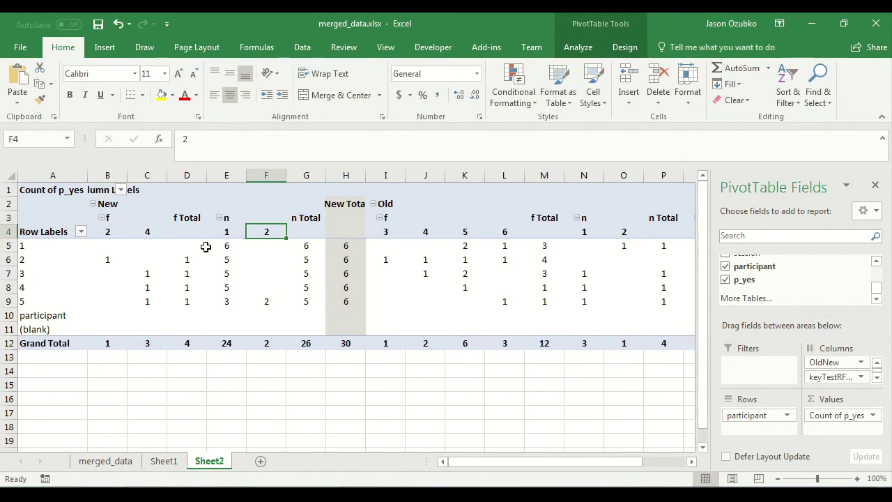
Examine the Old section's counts per participant for confidence ratings 3 to 6 under f and rating 6 under r
left_click_drag(565, 462, 590, 462)
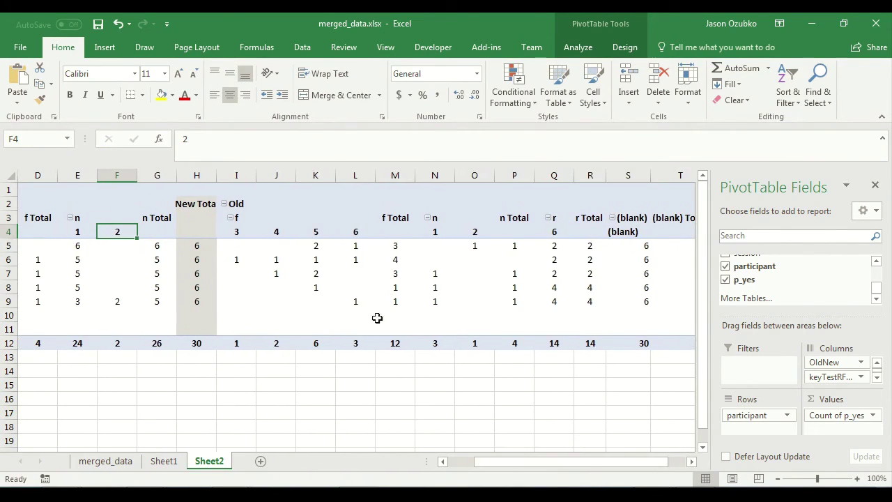
left_click(246, 199)
left_click(241, 217)
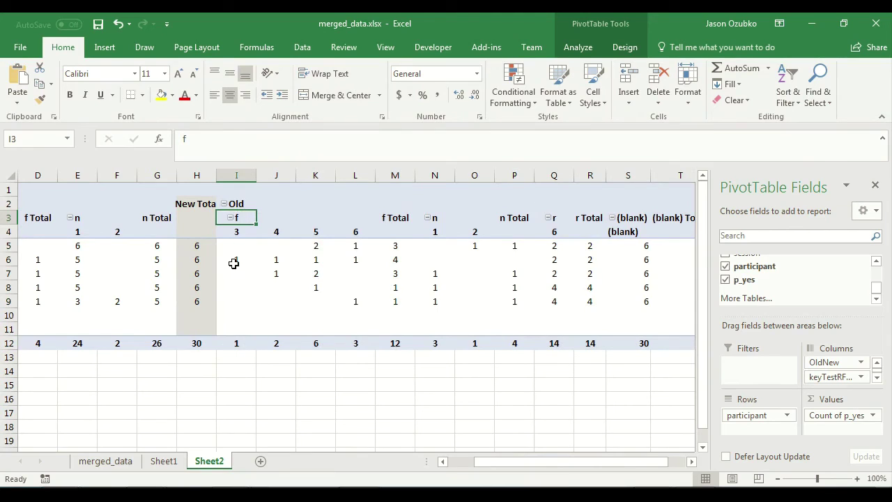
left_click(242, 235)
left_click(236, 262)
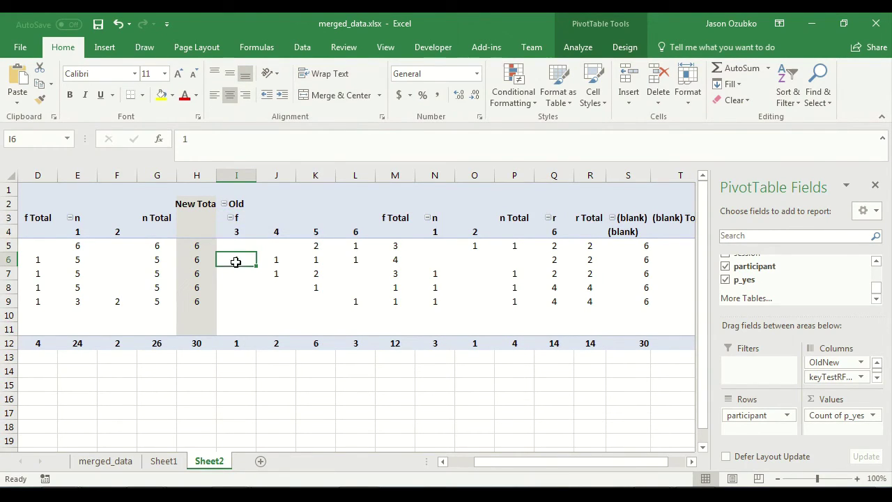
left_click(281, 226)
left_click_drag(276, 265, 276, 272)
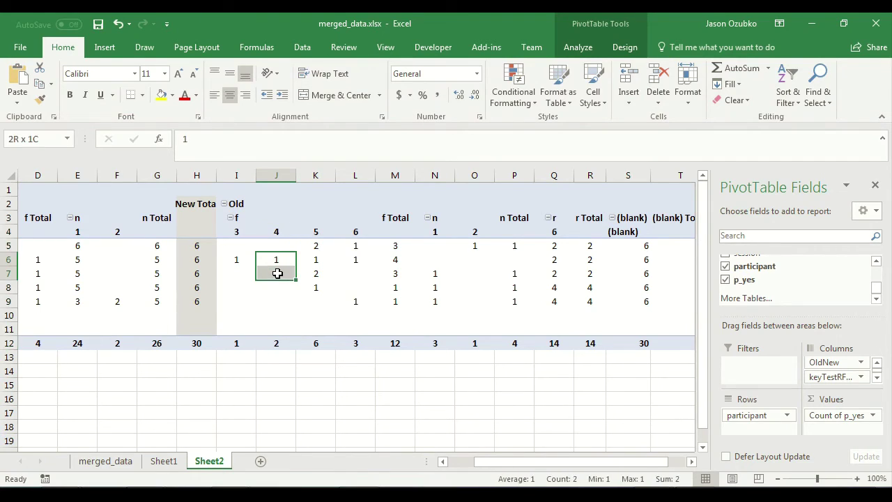
left_click(322, 232)
left_click_drag(313, 245, 313, 297)
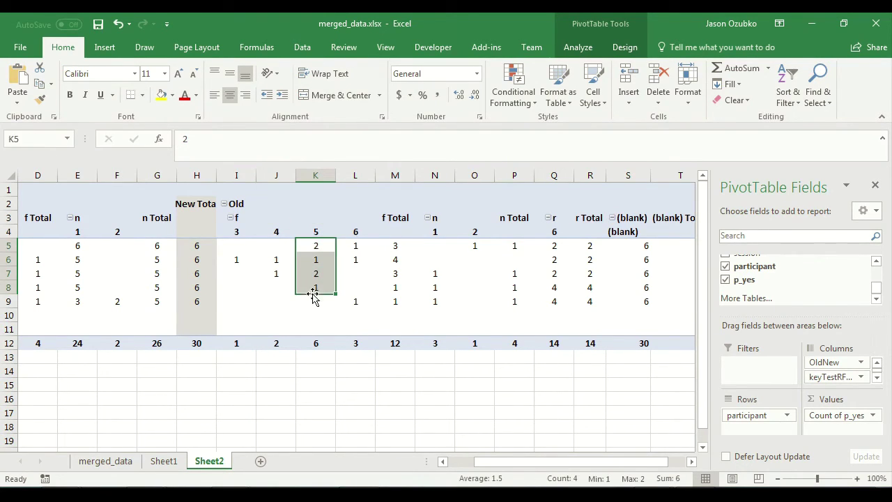
left_click(354, 232)
left_click_drag(355, 245, 358, 300)
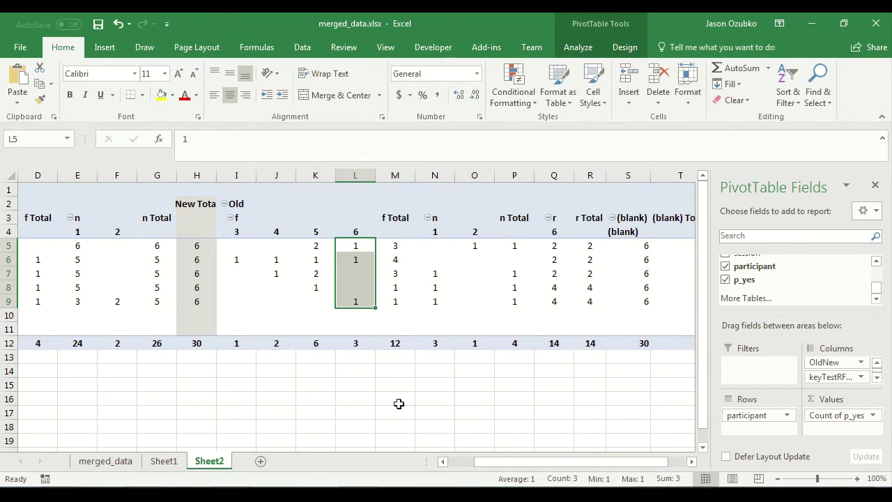
scroll(396, 351, "right", 2)
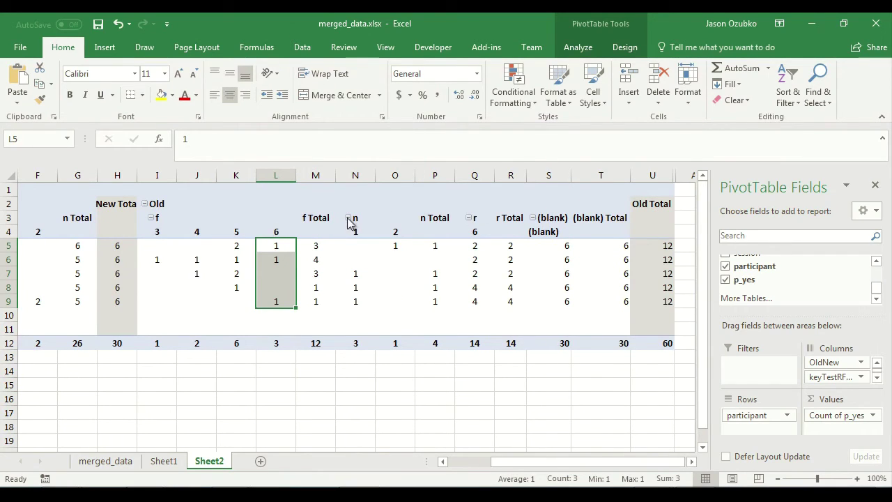
left_click(480, 219)
left_click_drag(475, 244, 471, 301)
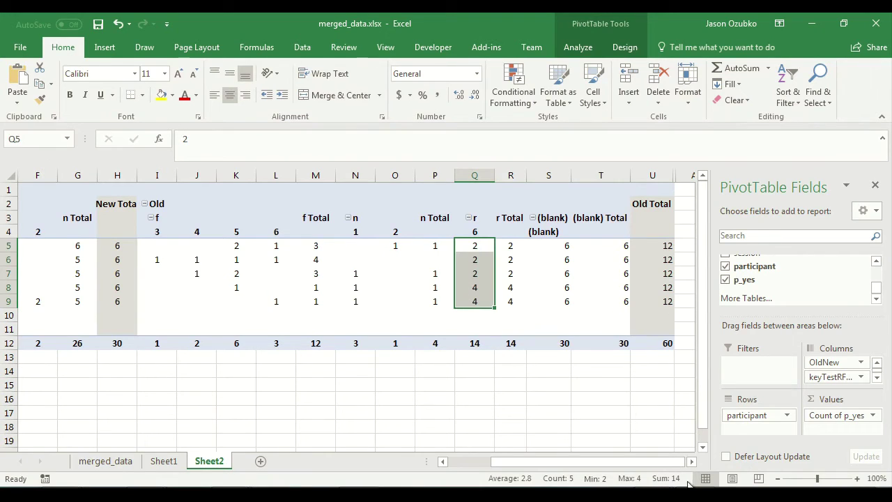
Link cells AD5 to AD9 to the participant numbers in column A, starting with the formula =A5
left_click_drag(692, 466, 692, 466)
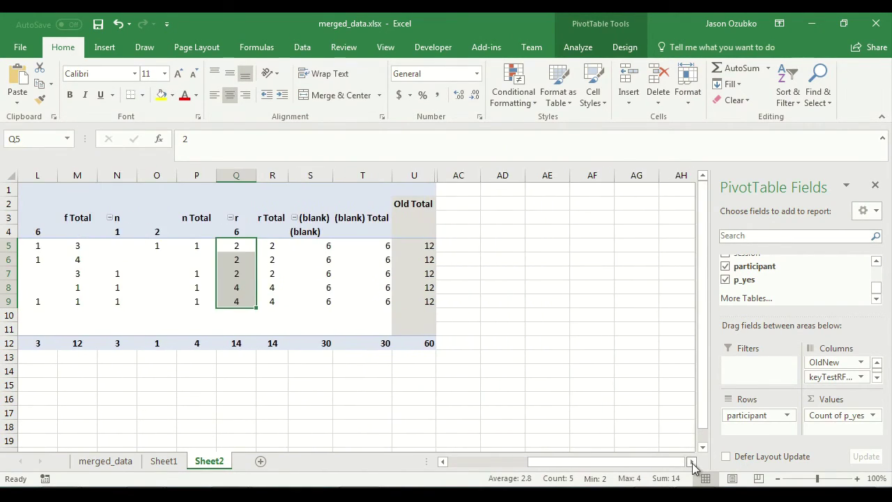
left_click_drag(638, 461, 544, 465)
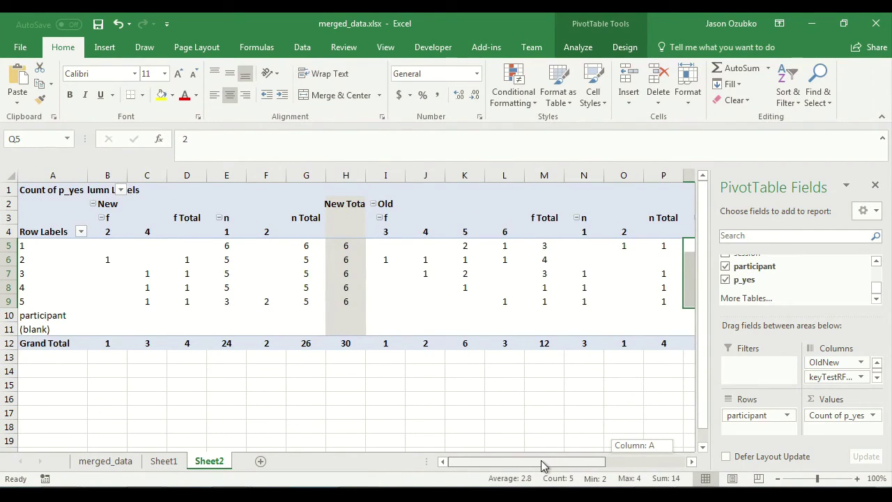
left_click_drag(544, 466, 643, 476)
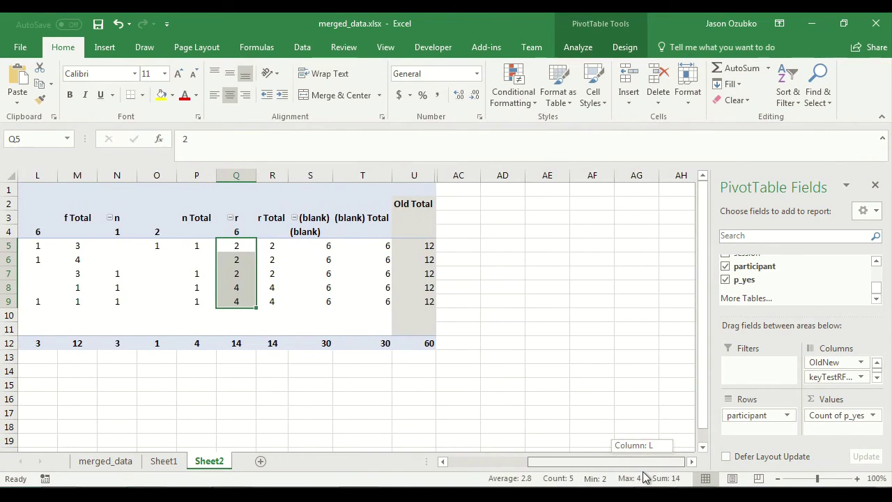
left_click(495, 246)
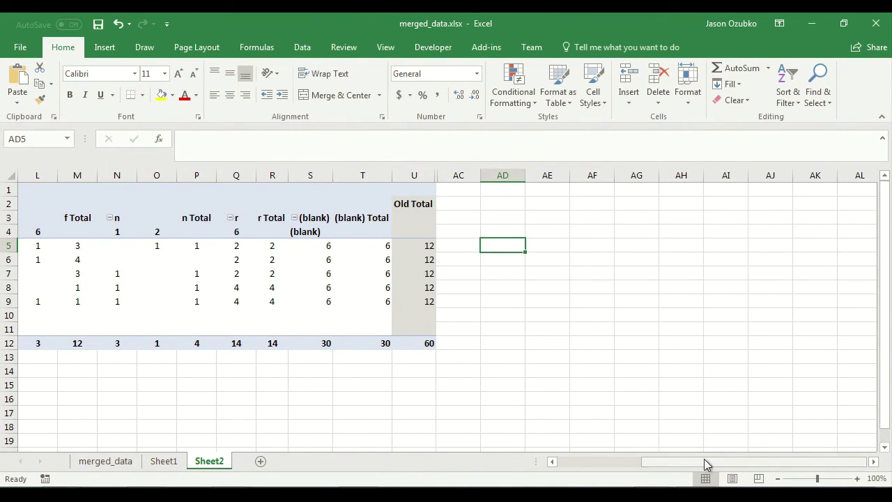
type("=")
left_click_drag(704, 463, 561, 449)
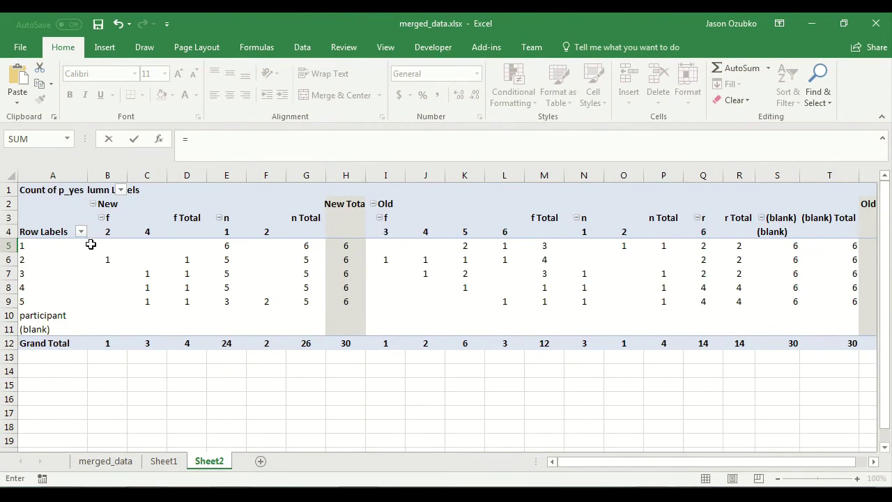
left_click(44, 246)
key("Return")
key("Up")
key("ctrl+c")
key("shift+Down")
key("shift+Down")
key("shift+Down")
key("shift+Down")
key("ctrl+v")
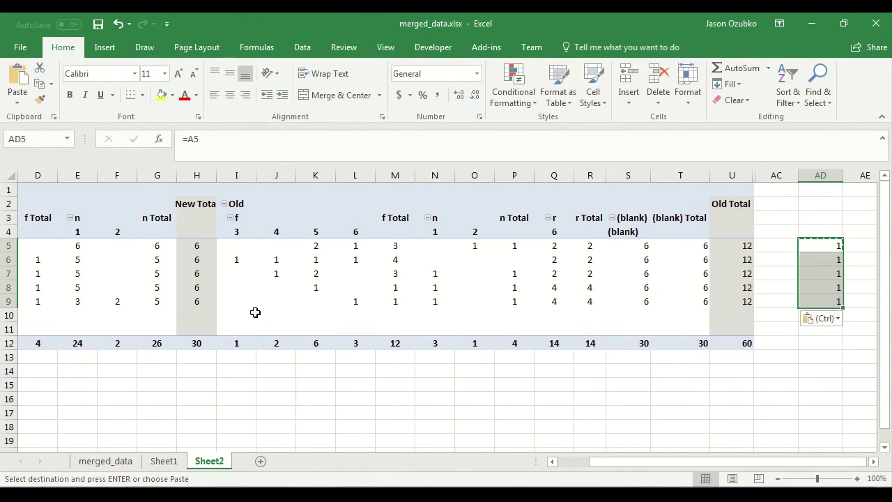
Enter the heading Subject in AD4 above the linked participant numbers
key("Up")
key("Up")
key("Up")
key("Down")
key("Down")
type("Subjec")
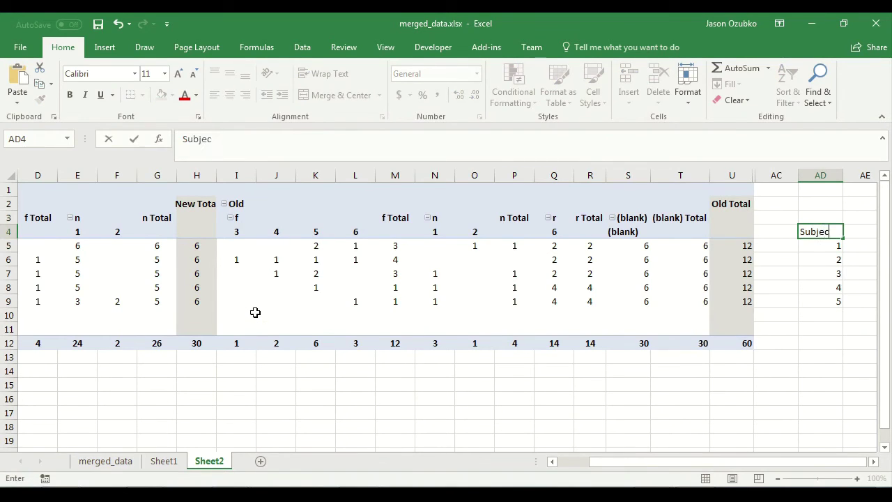
type("t")
key("Return")
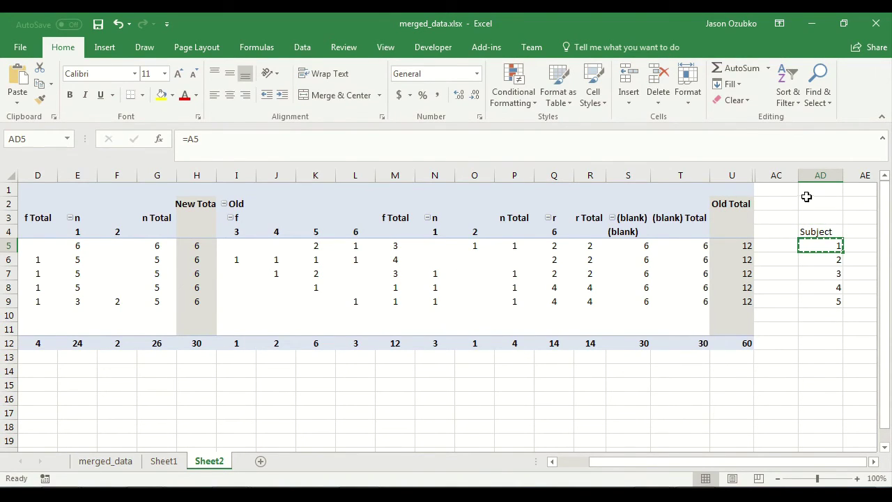
Center the contents of column AD and make its Subject heading bold
left_click(812, 175)
left_click(230, 95)
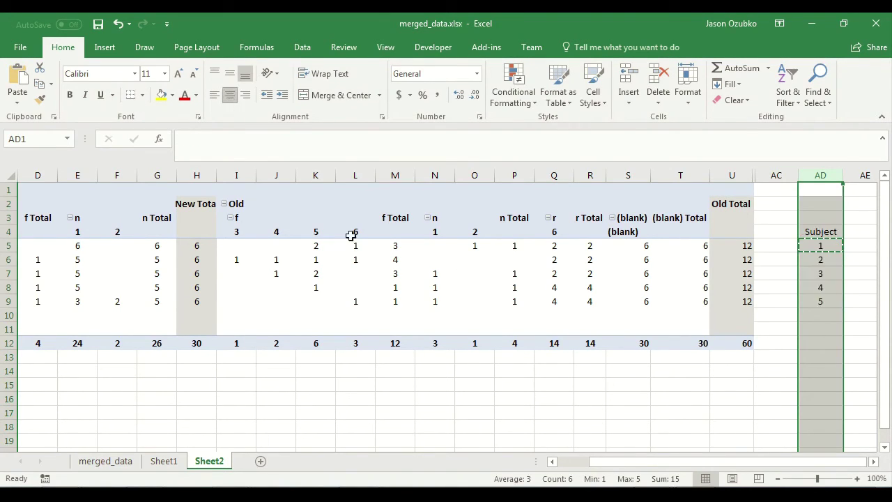
left_click(873, 461)
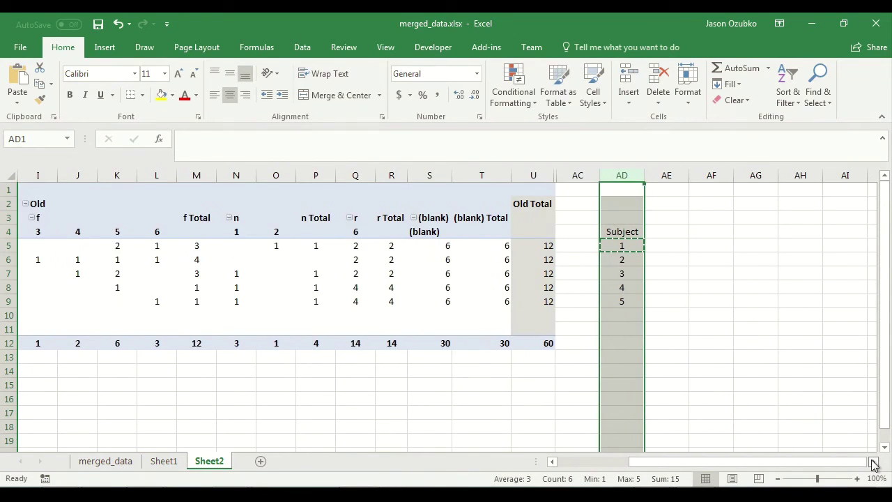
left_click(551, 235)
left_click(508, 231)
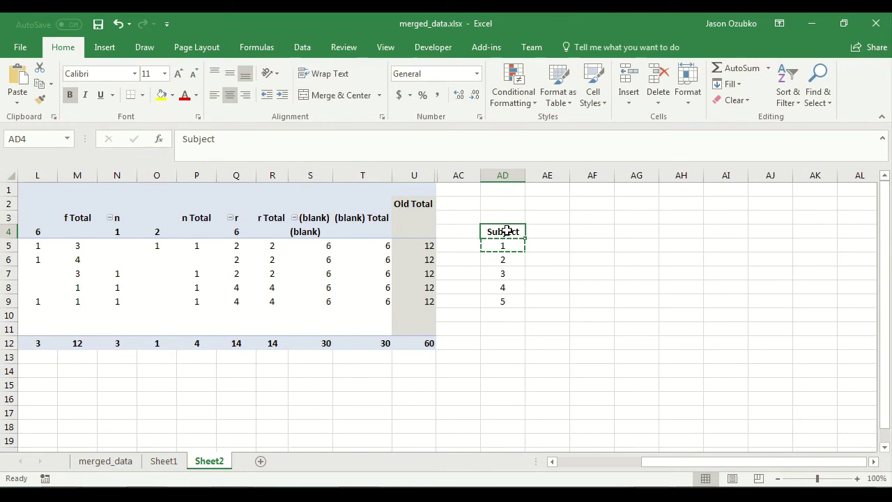
Enter the heading New in AE2 and the response heading R beneath it in AE3
left_click(544, 209)
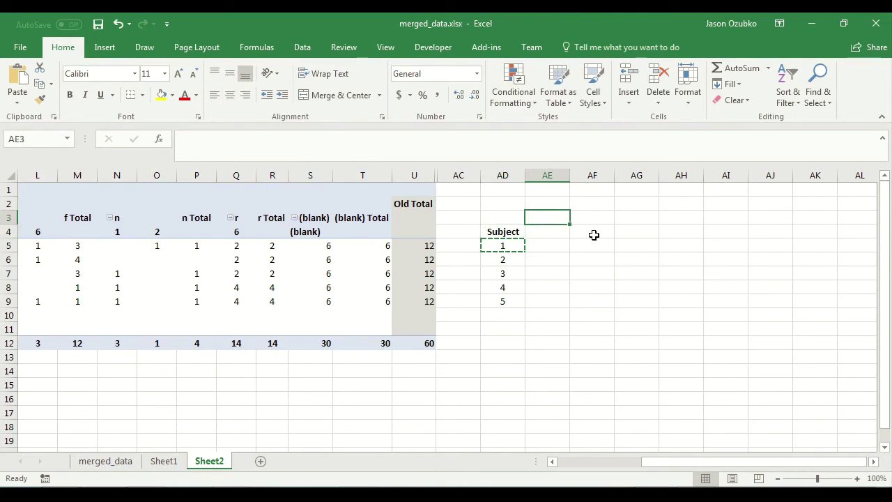
type("New")
key("Return")
type("F")
key("Escape")
type("R")
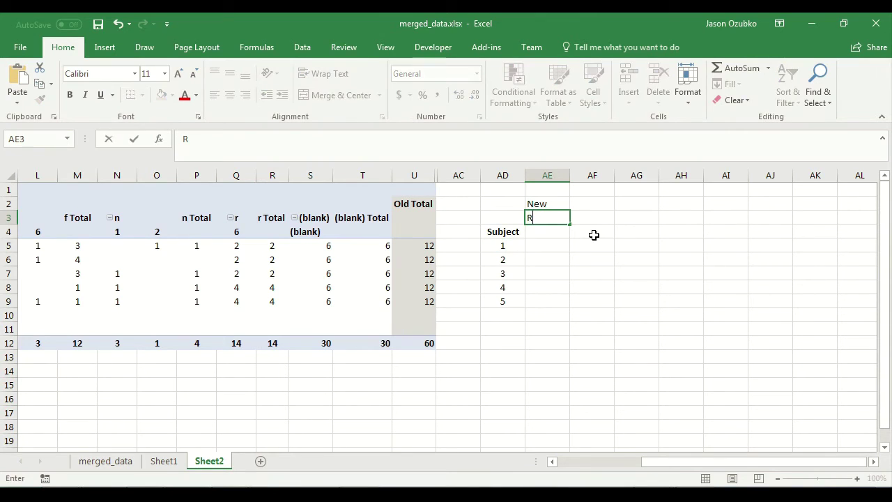
key("Tab")
key("Tab")
key("Left")
key("Left")
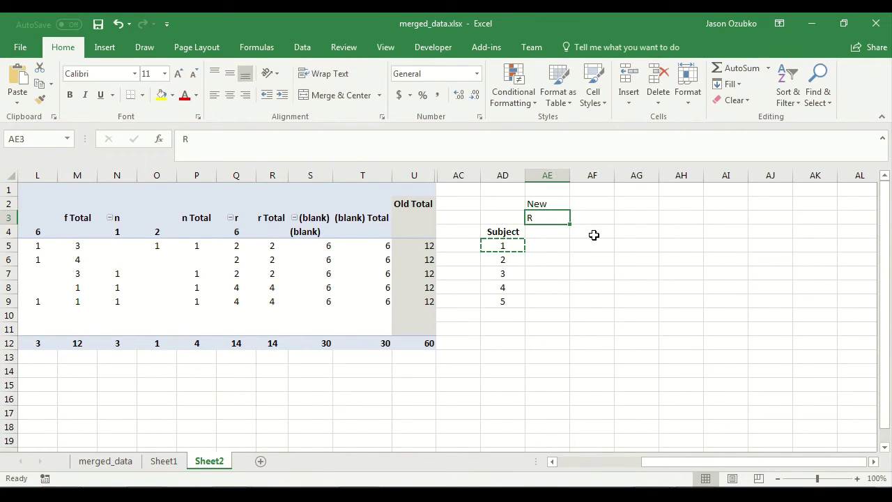
key("Down")
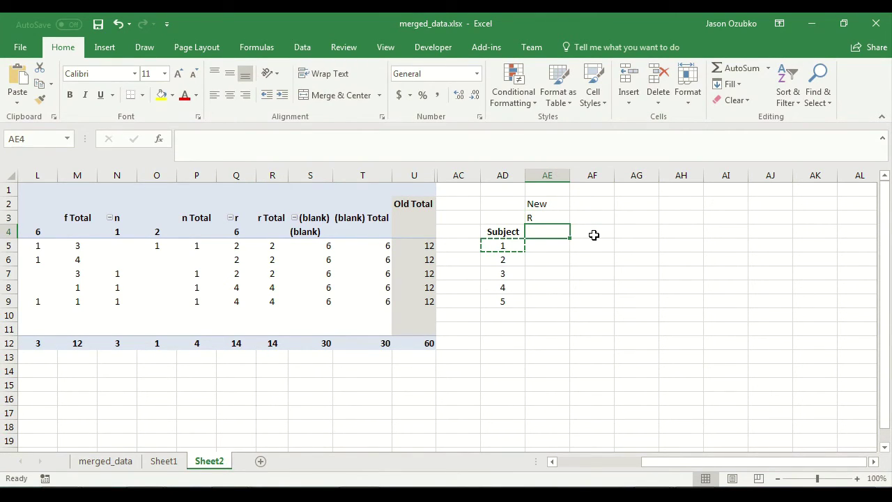
Enter the confidence ratings 1 to 6 in AE4 to AJ4 under the R heading
type("1")
key("Tab")
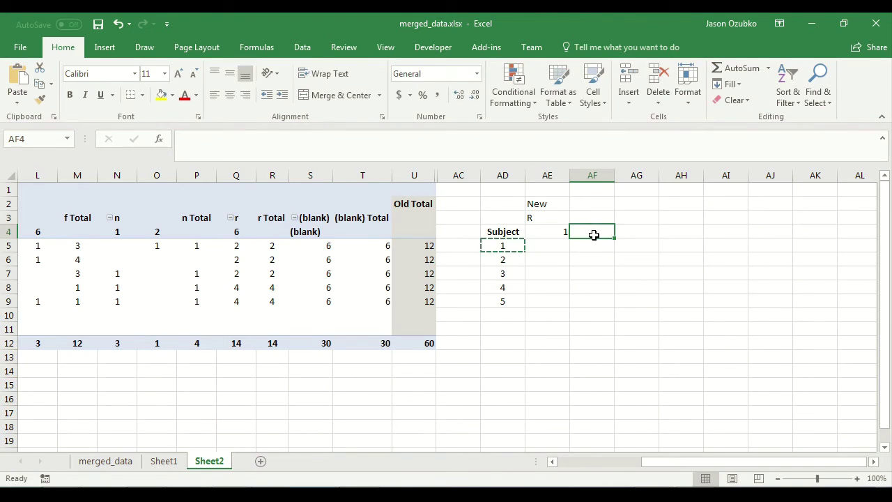
type("2")
key("Tab")
type("3")
key("Tab")
type("4")
key("Tab")
type("5")
key("Tab")
type("6")
key("Tab")
Center the New, R and rating headings in the range AE2:AJ4
key("shift+Tab")
key("shift+Left")
key("shift+Left")
key("shift+Left")
key("shift+Left")
key("shift+Left")
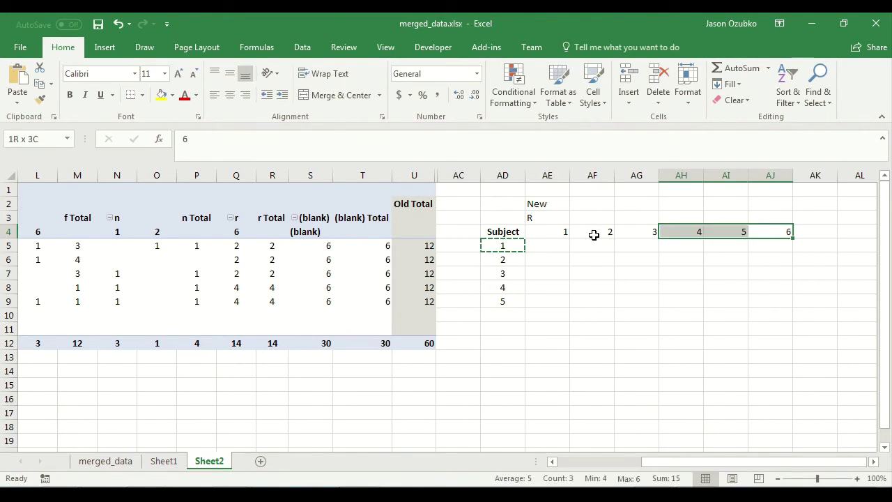
key("shift+Up")
key("shift+Up")
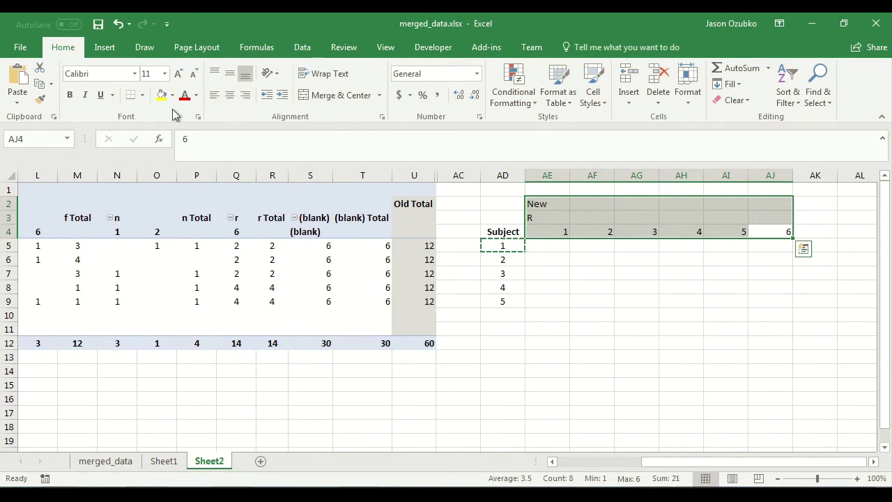
left_click(230, 97)
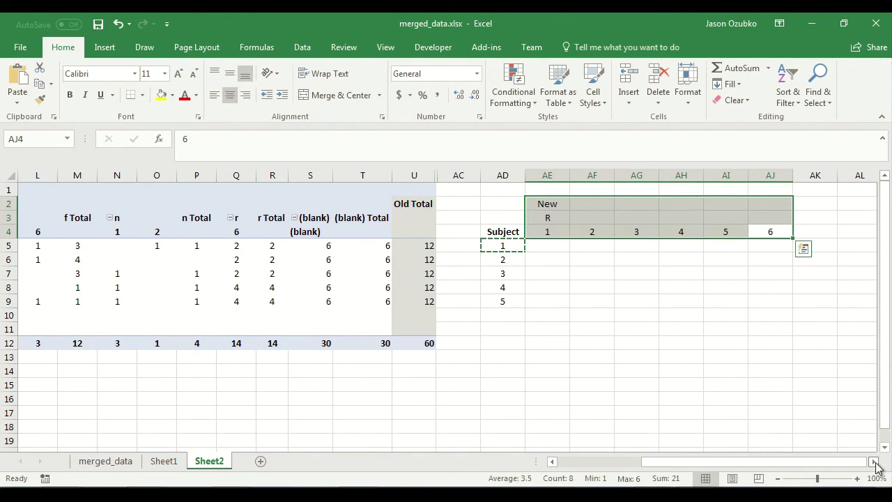
Enter the response heading F in AK3 and the ratings 1 to 6 beneath it in AK4 to AP4
left_click(873, 461)
left_click(873, 462)
left_click(873, 461)
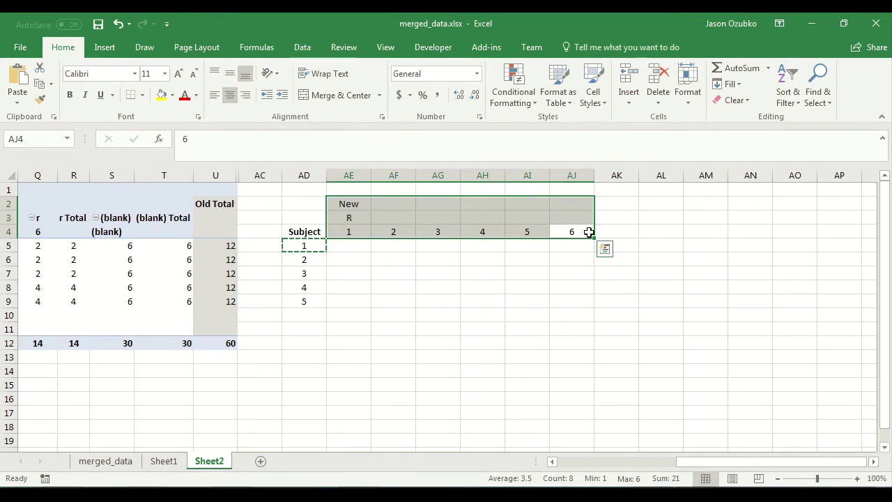
left_click(605, 216)
type("F")
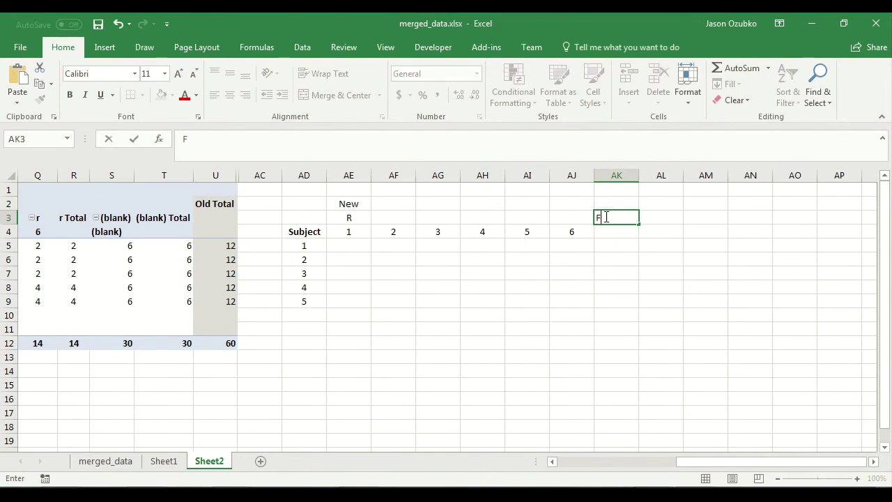
key("Return")
type("1")
key("Tab")
type("2")
key("Tab")
type("3")
key("Tab")
type("4")
key("Tab")
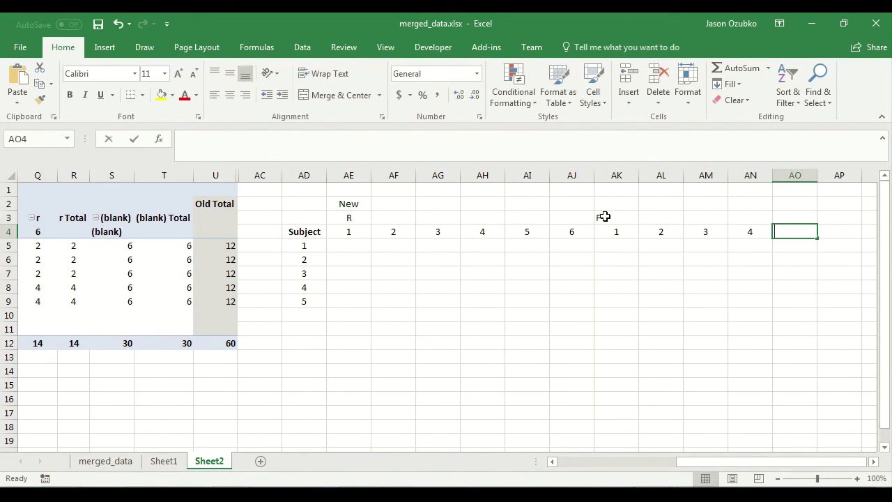
type("5")
key("Tab")
type("6")
key("ctrl+Return")
Center the F heading and its ratings in the range AK3:AP4
key("shift+Left")
key("shift+Left")
key("shift+Left")
key("shift+Left")
key("shift+Left")
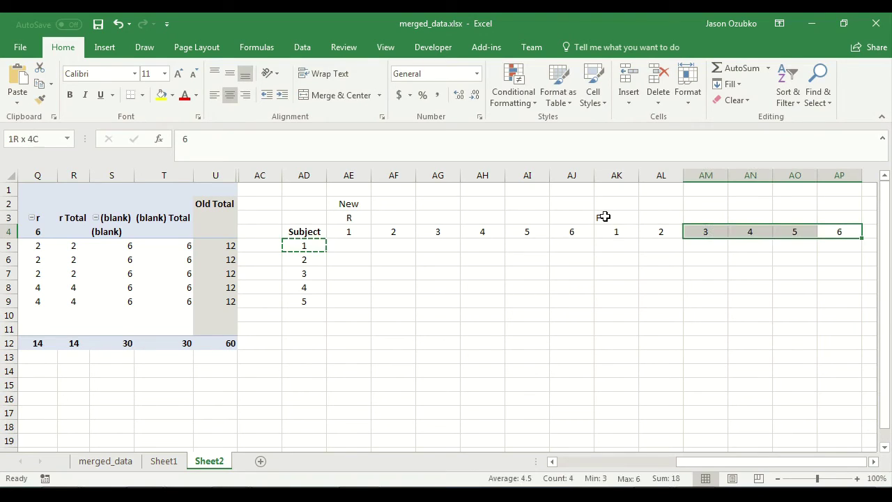
key("shift+Up")
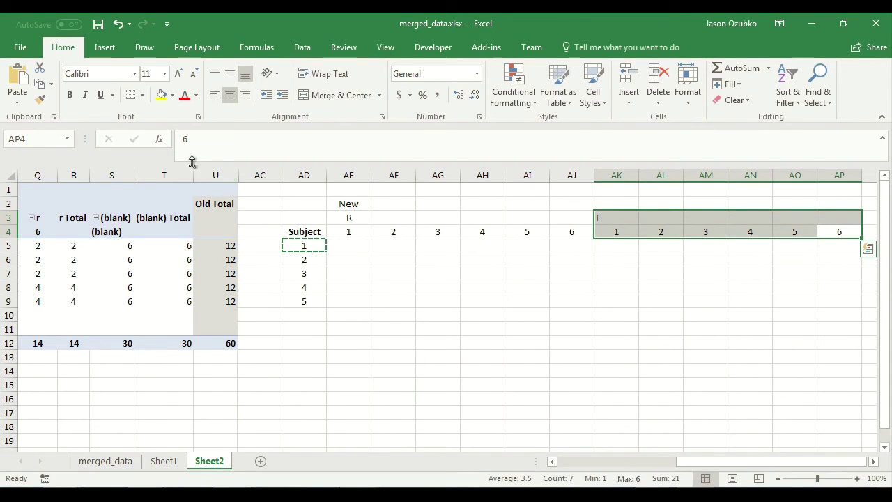
left_click(233, 96)
left_click(233, 97)
Merge and center R over AE3:AJ3, F over AK3:AP3 and New over AE2:AP2, with the whole header block in bold
left_click_drag(346, 215, 831, 219)
left_click(326, 97)
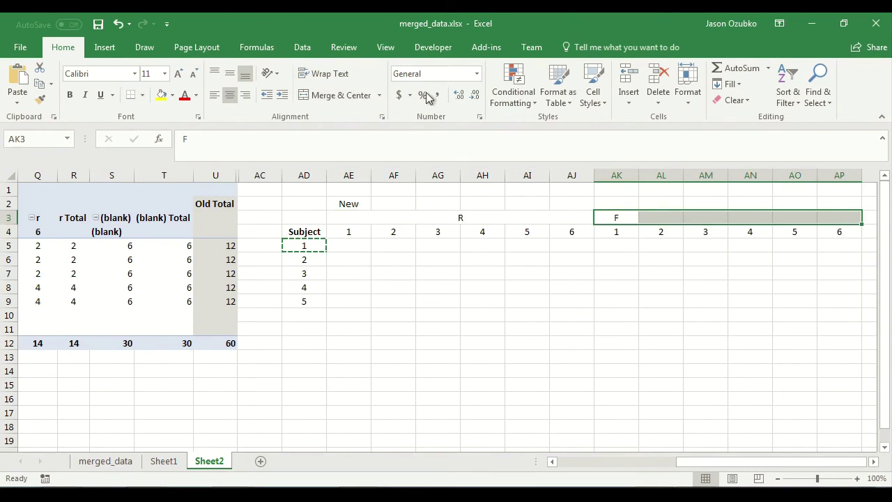
left_click(317, 95)
left_click_drag(361, 203, 834, 205)
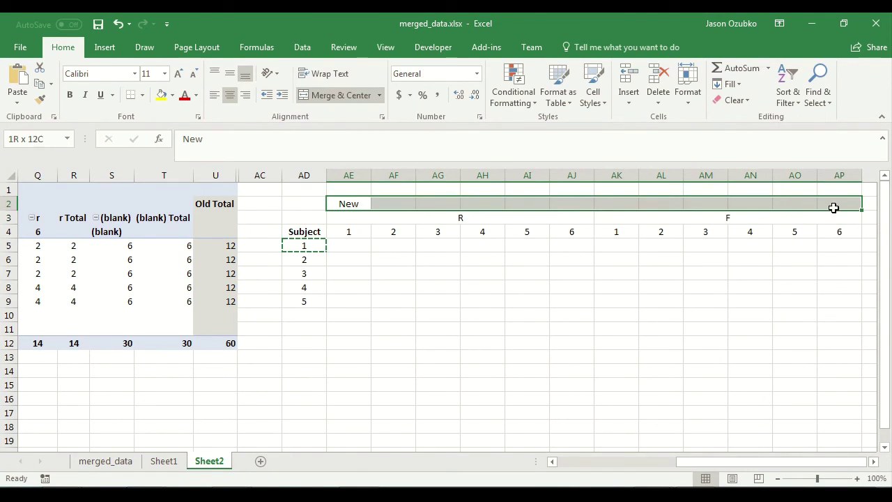
left_click(334, 96)
left_click_drag(597, 202, 593, 229)
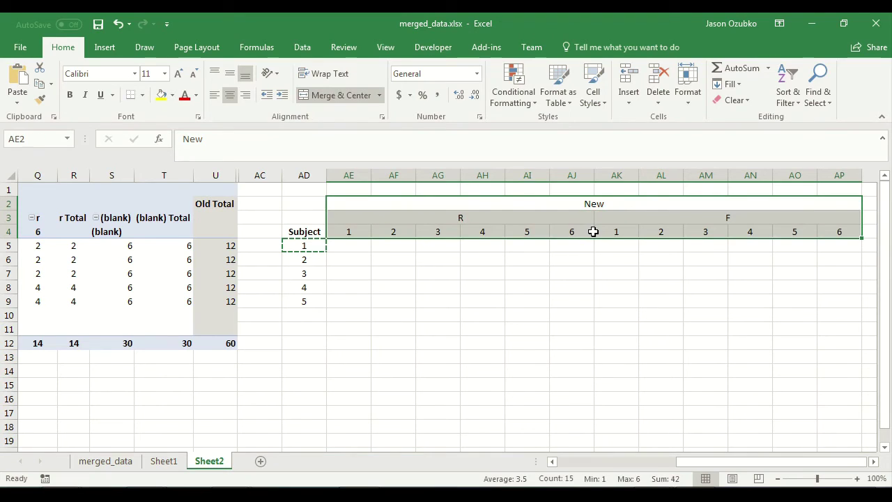
key("ctrl+b")
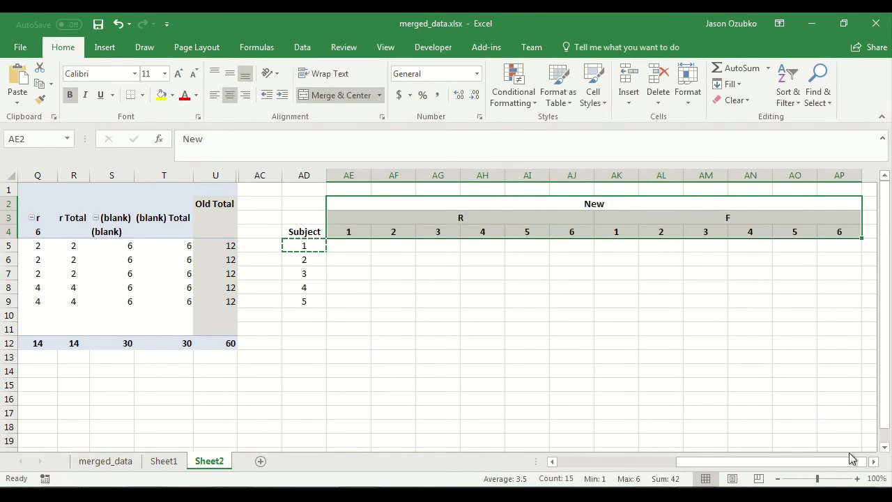
Copy the header block AE2:AP4 to AQ2 and change the copy's top heading to Old
scroll(869, 464, "right", 5)
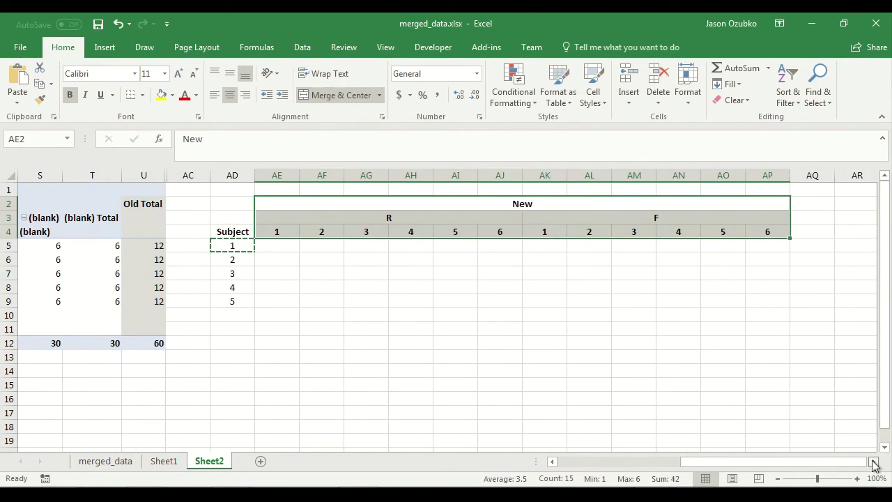
key("ctrl+c")
left_click(677, 205)
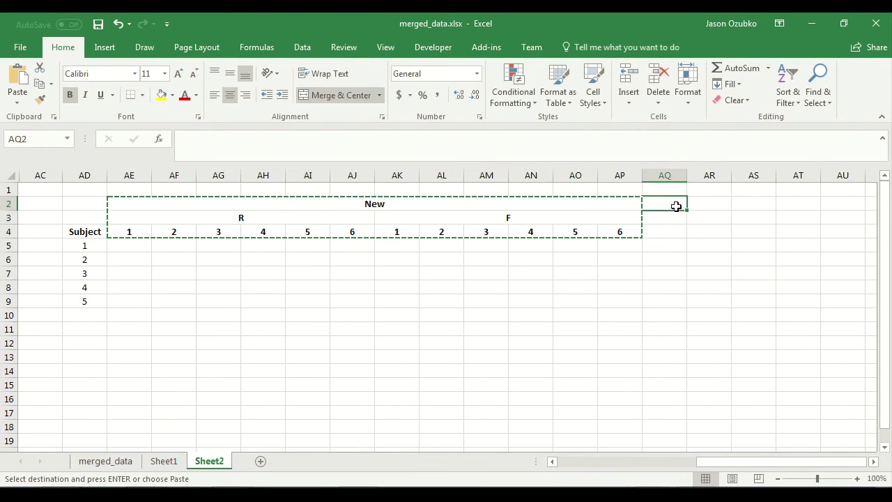
key("ctrl+v")
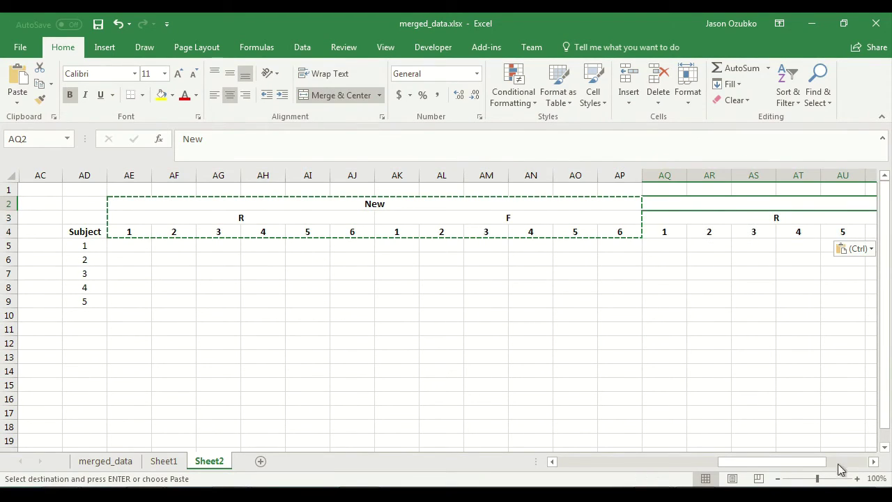
scroll(874, 465, "right", 4)
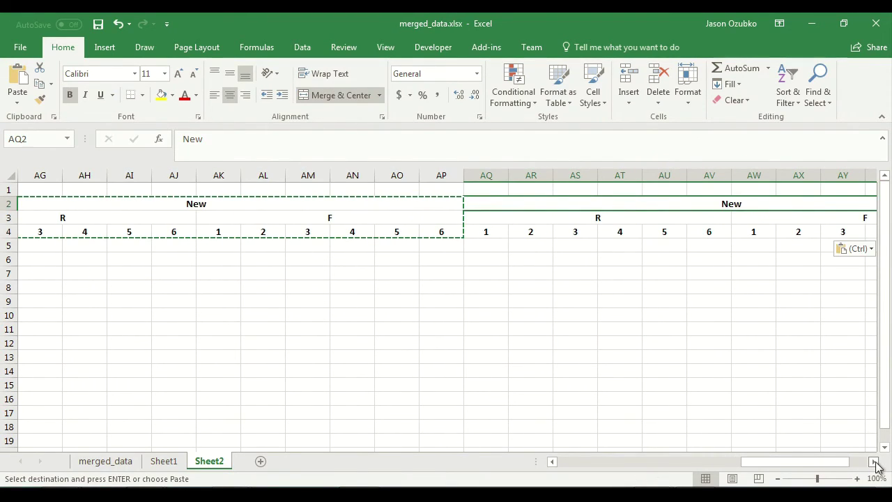
type("Old")
key("Return")
key("Down")
key("Down")
key("Left")
key("Left")
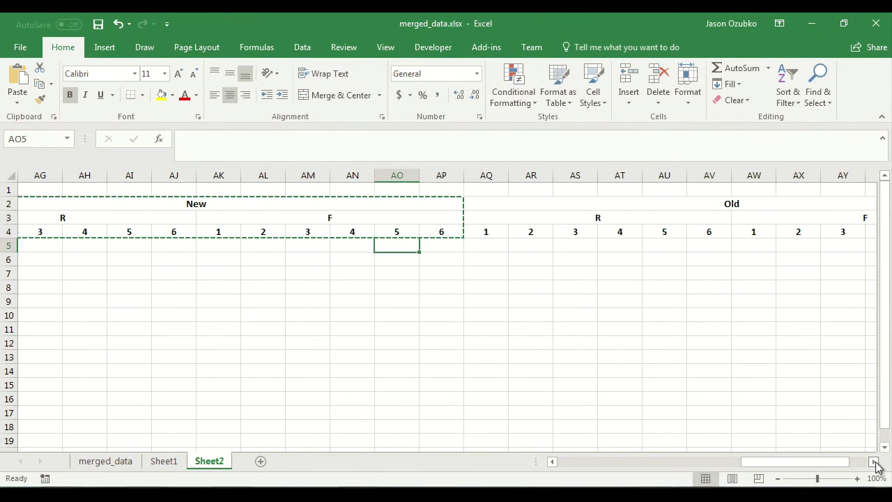
key("Down")
key("Left")
key("Left")
key("Left")
key("Left")
key("Left")
key("Left")
key("Left")
key("Left")
key("Left")
key("Left")
key("Left")
key("Left")
key("Left")
key("Left")
key("Left")
key("Left")
key("Left")
key("Left")
key("Left")
key("Left")
key("Left")
key("Left")
key("Left")
key("Left")
key("Left")
key("Left")
key("Left")
key("Left")
key("Right")
key("Right")
key("Right")
key("Right")
key("Right")
key("Right")
key("Right")
key("Right")
key("Right")
key("Right")
key("Right")
key("Right")
key("Right")
key("Right")
key("Right")
key("Right")
key("Right")
key("Right")
key("Right")
key("Right")
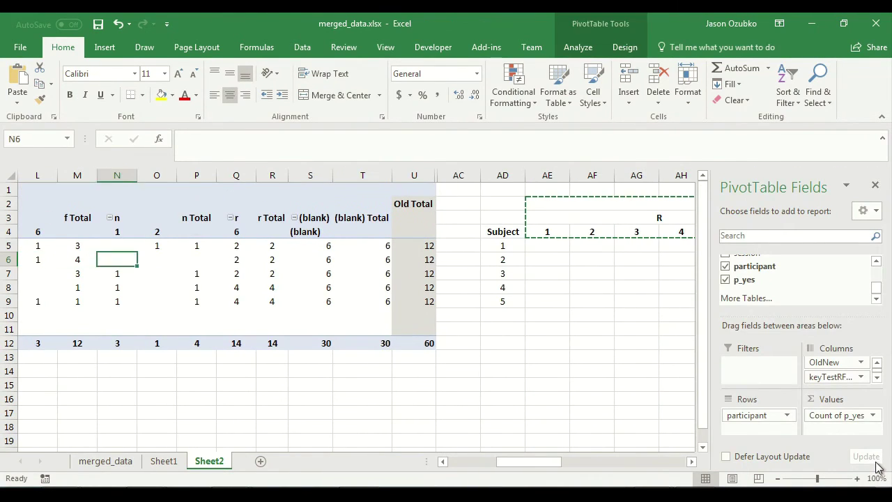
key("Right")
key("Left")
key("Left")
key("Left")
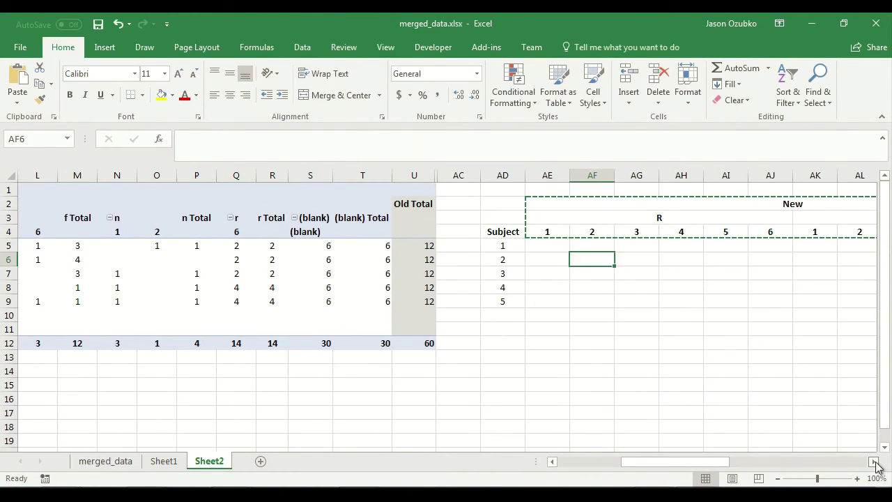
Examine the R and F rating columns under the New heading along row 5 of the new table
key("Left")
key("Up")
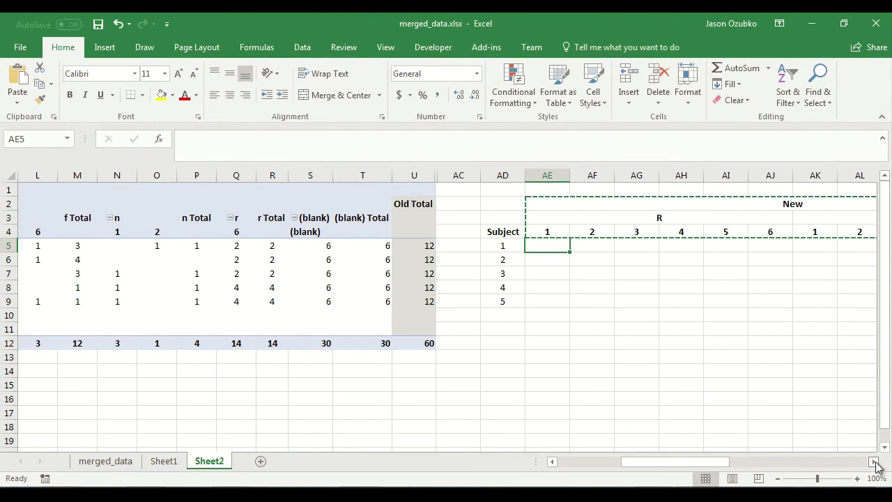
key("Right")
key("Right")
key("Right")
key("Right")
key("Right")
key("Right")
key("Right")
key("Right")
key("Right")
key("Right")
key("Right")
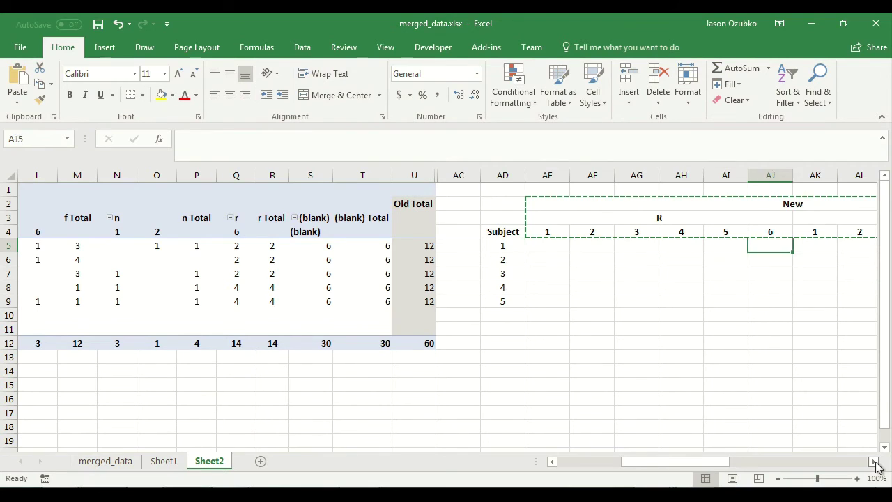
key("Left")
key("Left")
key("Left")
key("Left")
key("Left")
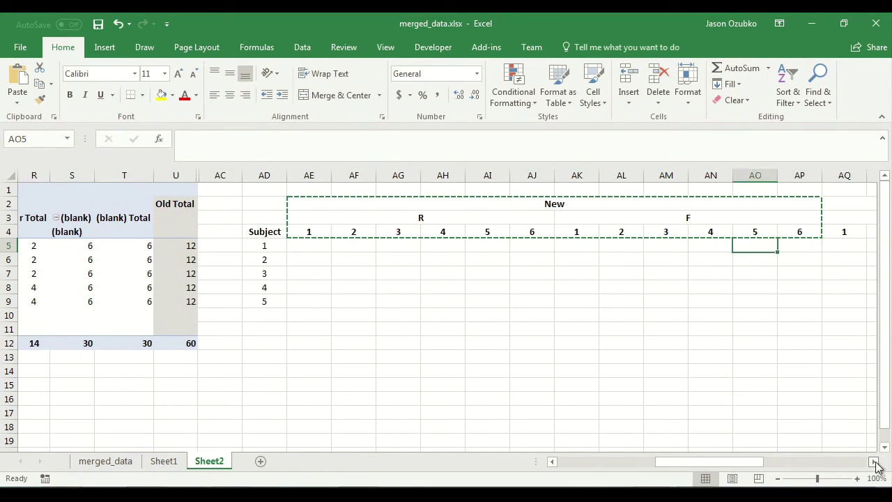
Check subject 1's New f ratings in the pivot table and enter =0 in AK5 for F rating 1
type("=")
key("Left")
key("Right")
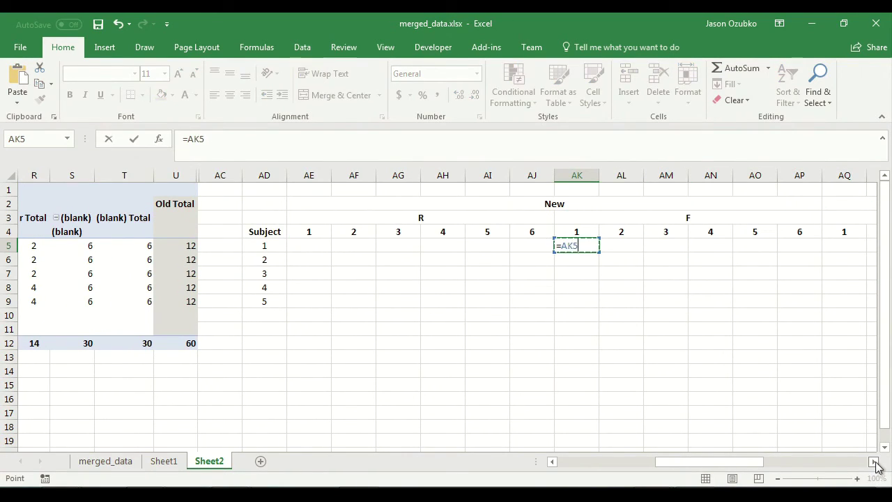
key("Left")
key("Left")
key("Left")
key("Left")
key("Left")
key("Left")
key("Left")
key("Left")
key("Left")
key("Left")
key("Left")
key("Left")
key("Left")
key("Left")
key("Left")
key("Left")
key("Left")
key("Left")
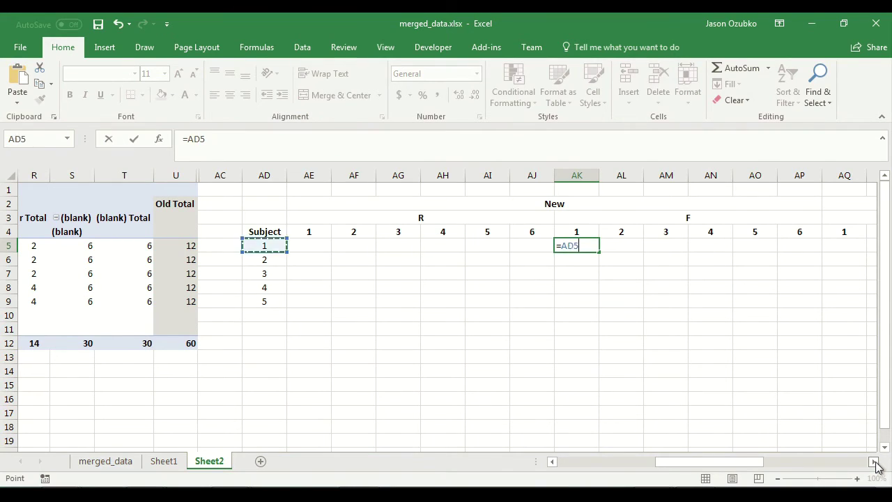
key("Left")
key("Left")
key("Left")
key("Left")
key("Left")
key("Left")
key("Left")
key("Left")
key("Left")
key("Left")
key("Left")
key("Right")
key("Right")
key("Right")
key("Right")
key("Right")
key("Right")
key("Right")
key("Right")
key("Right")
key("Right")
key("Right")
key("Right")
key("Right")
key("Right")
key("Right")
key("Right")
key("Right")
key("Right")
key("Right")
key("Right")
key("Right")
key("Right")
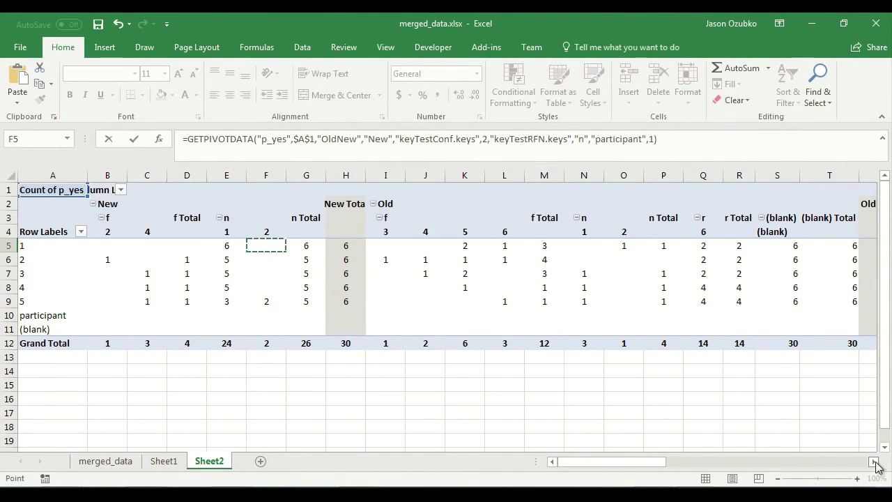
key("Right")
key("Right")
key("Right")
key("Right")
key("Left")
key("Left")
key("Left")
key("Left")
key("Left")
key("BackSpace")
key("BackSpace")
key("BackSpace")
key("Return")
key("Up")
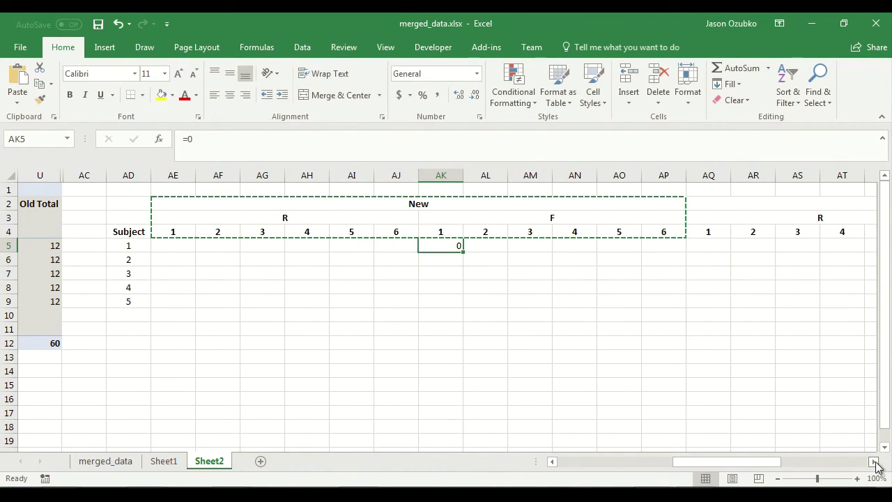
Enter the formula =B5/H5 in AL5, dividing subject 1's New f rating 2 count by the New total
key("Right")
type("=")
key("Left")
key("Left")
key("Left")
key("Left")
key("Left")
key("Left")
key("Left")
key("Left")
key("Left")
key("Left")
key("Left")
key("Left")
key("Left")
key("Left")
key("Left")
key("Left")
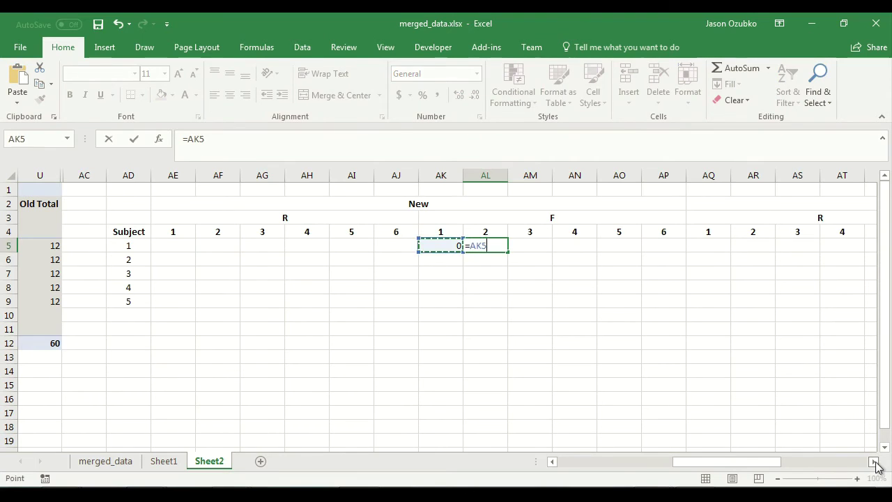
key("Left")
key("Left")
key("Left")
key("Left")
key("Left")
key("Left")
key("Left")
key("Left")
key("Left")
key("Left")
key("Left")
key("Left")
key("Left")
key("Left")
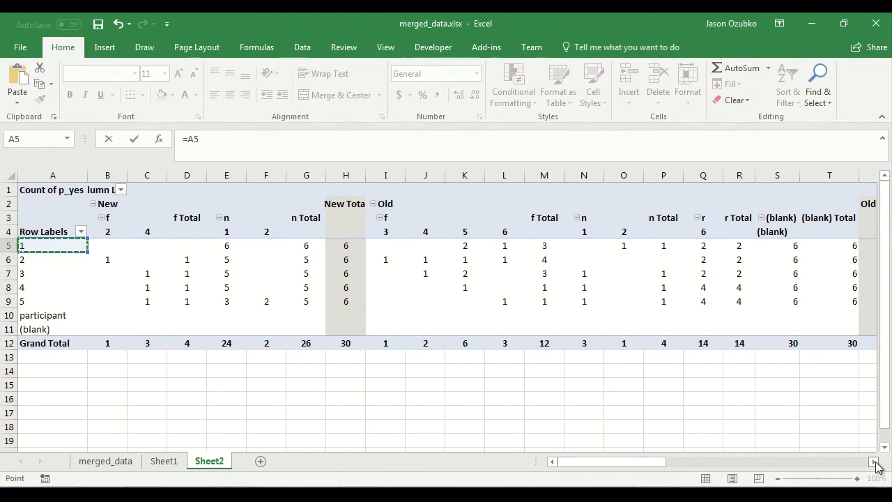
key("Right")
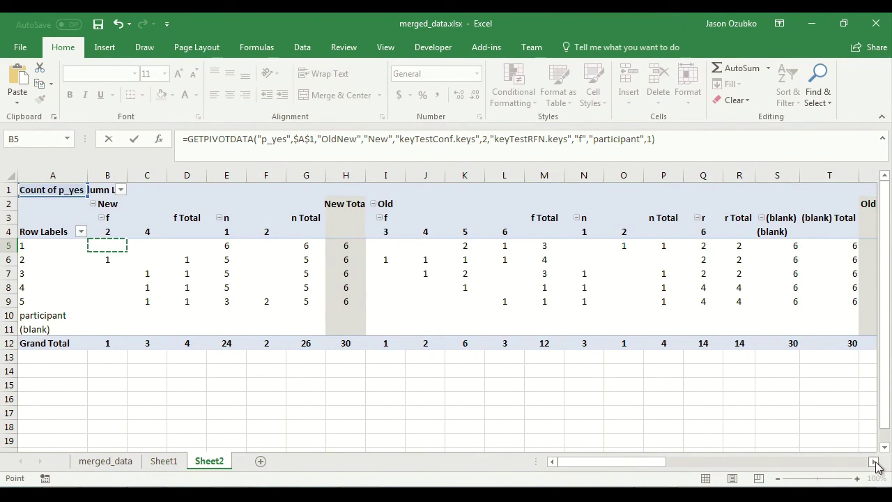
key("Right")
key("Right")
key("Right")
key("Right")
key("Right")
key("Right")
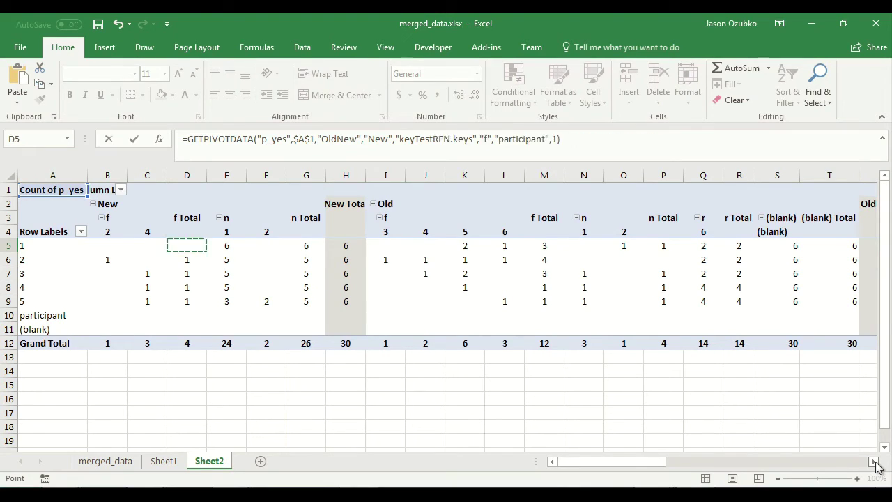
key("Left")
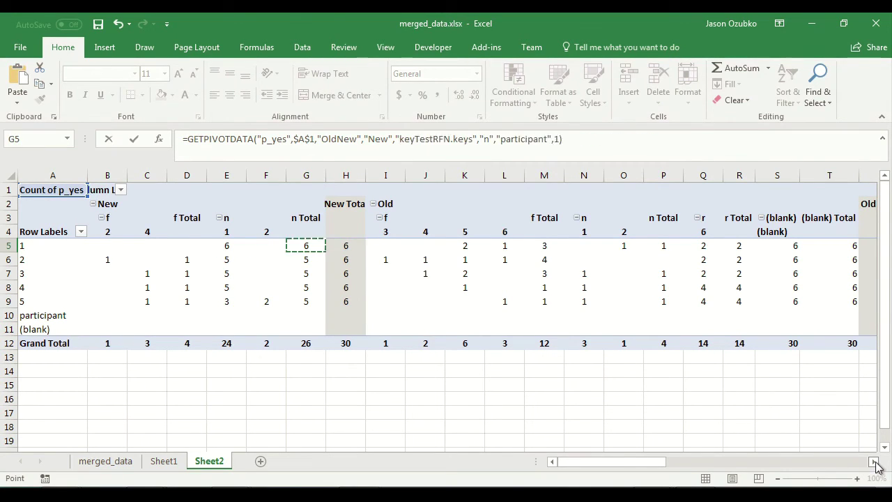
key("Tab")
type("=b5/h5")
key("ctrl+Return")
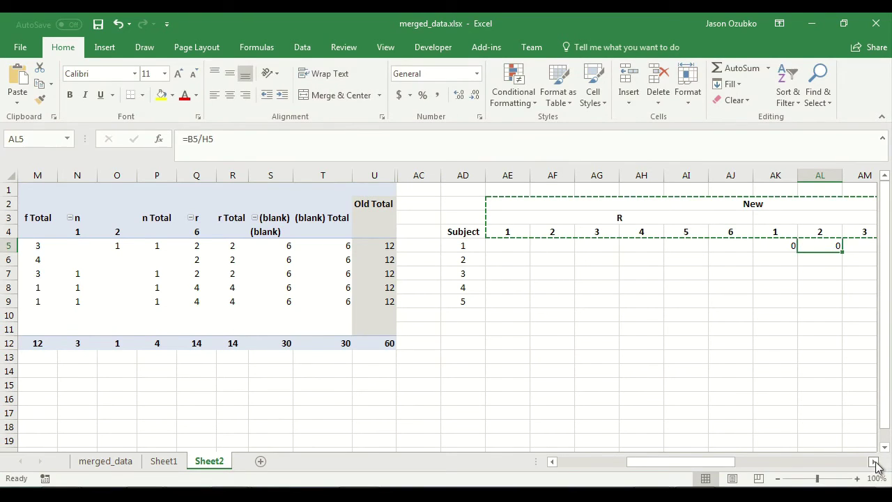
Enter =0 in AM5 for subject 1's New F rating 3
key("Tab")
type("=c5/i5")
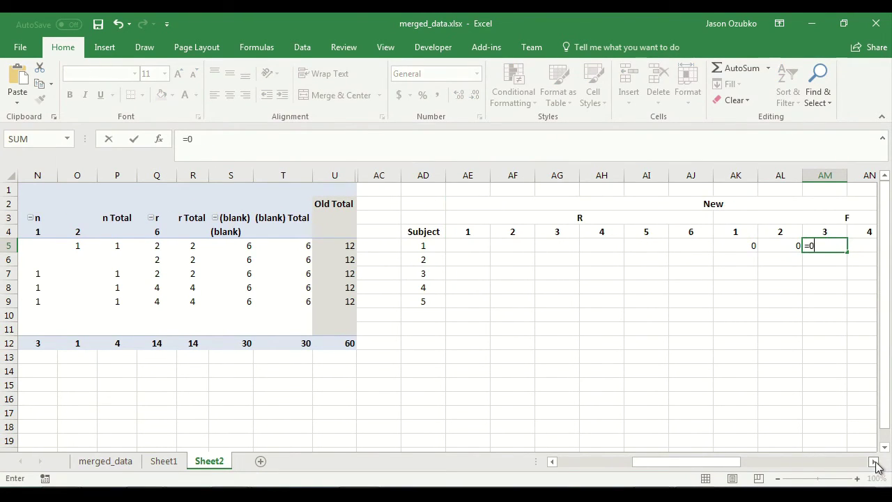
key("ctrl+Return")
Enter =C5/H5 in AN5 and zeros in AO5 and AP5 for subject 1's New F ratings 4 to 6
key("Tab")
type("=")
key("Home")
key("Right")
key("Right")
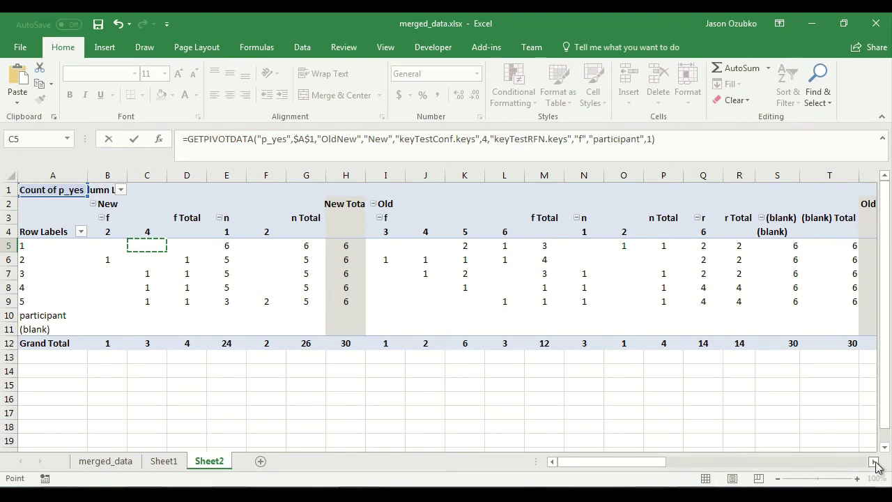
key("Down")
key("Down")
key("Down")
key("Up")
key("Up")
key("Up")
key("Up")
key("Down")
key("Right")
key("Right")
key("Right")
key("Right")
key("Right")
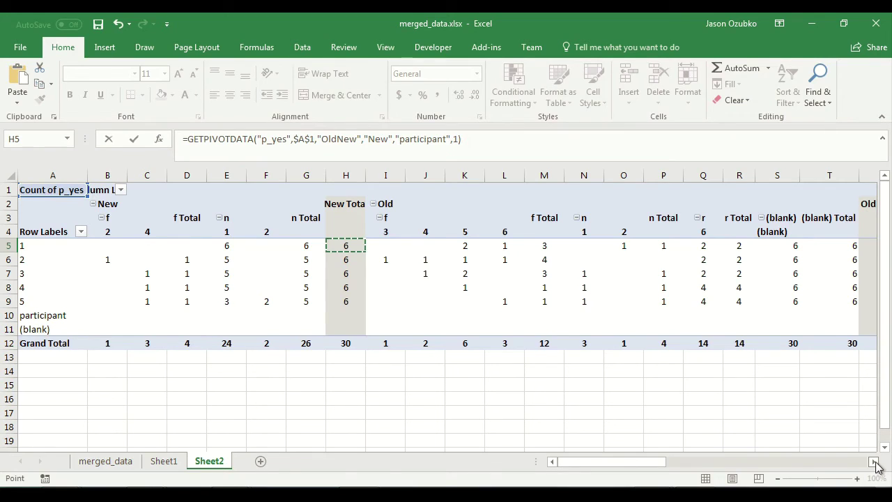
key("Escape")
type("=c5/h5")
key("Tab")
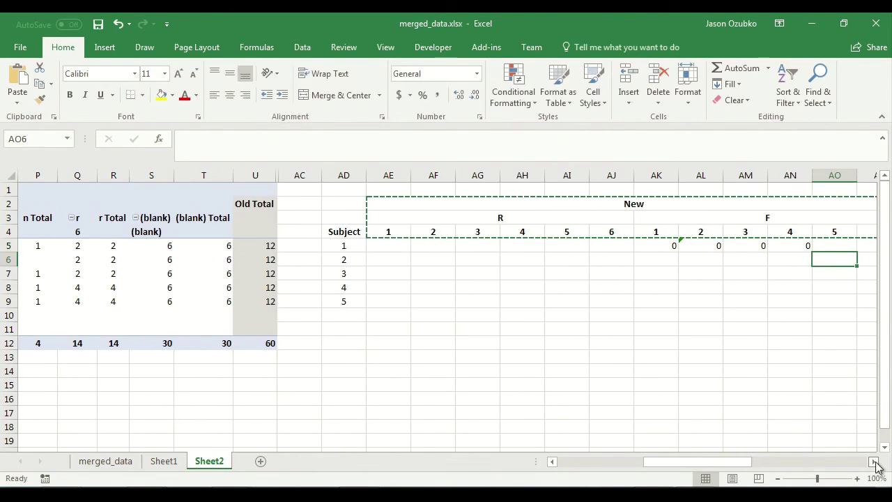
key("Tab")
key("Tab")
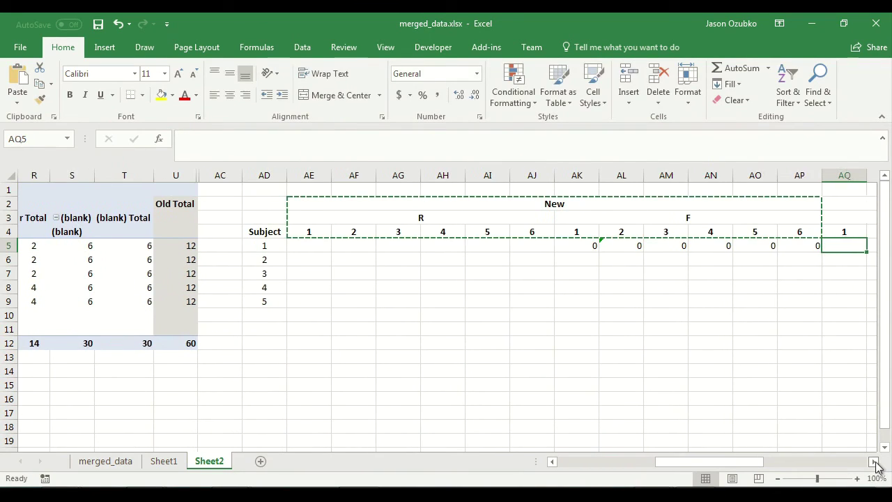
Enter 0 in AE5 through AJ5 for subject 1's New R ratings 1 to 6
key("Left")
key("Left")
key("Left")
key("Left")
key("Left")
key("Left")
key("Left")
type("0")
key("Left")
type("0")
key("Left")
type("0")
key("Left")
type("0")
key("Left")
type("0")
key("Left")
type("0")
key("Return")
Center the contents of subject 1's New proportions in AE5:AP5
key("Up")
key("shift+Right")
key("shift+Right")
key("shift+Right")
key("shift+Right")
key("shift+Right")
key("shift+Right")
key("shift+Right")
key("shift+Right")
key("shift+Right")
key("shift+Right")
key("shift+Right")
key("shift+Right")
key("shift+Left")
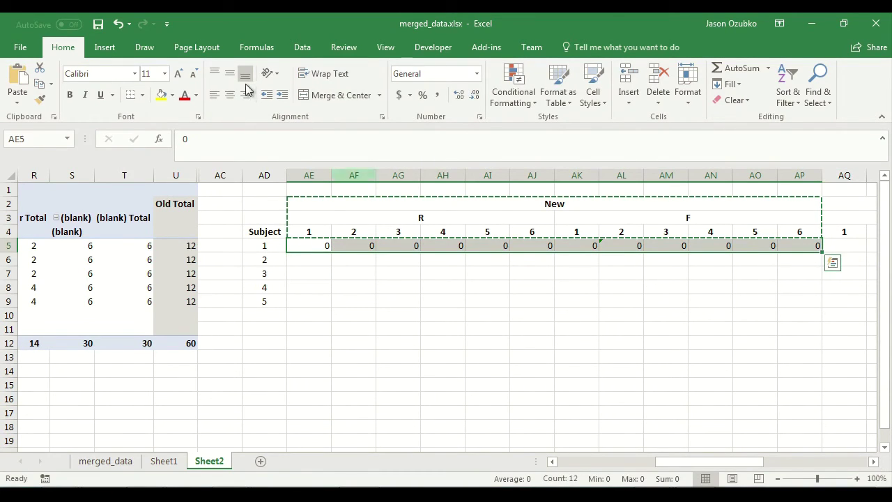
left_click(229, 95)
Copy subject 1's New row AE5:AP5 down to row 9 to fill in subjects 2 to 5
key("ctrl+c")
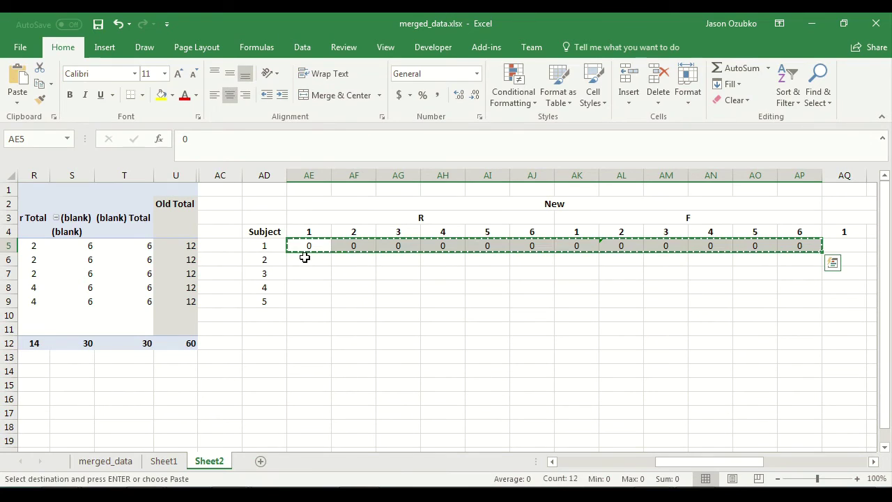
left_click_drag(303, 245, 305, 300)
key("ctrl+v")
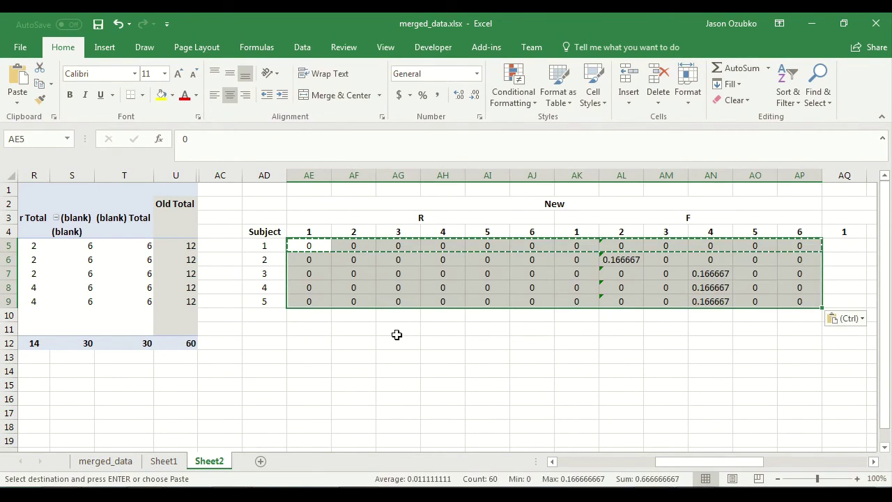
left_click(497, 353)
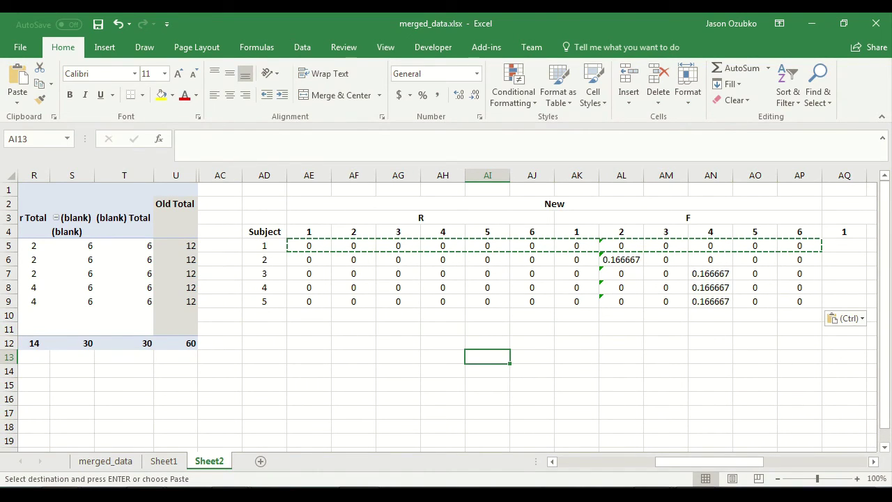
Enter 0 in AQ5 through AU5 for subject 1's Old R ratings 1 to 5
left_click_drag(740, 467, 759, 468)
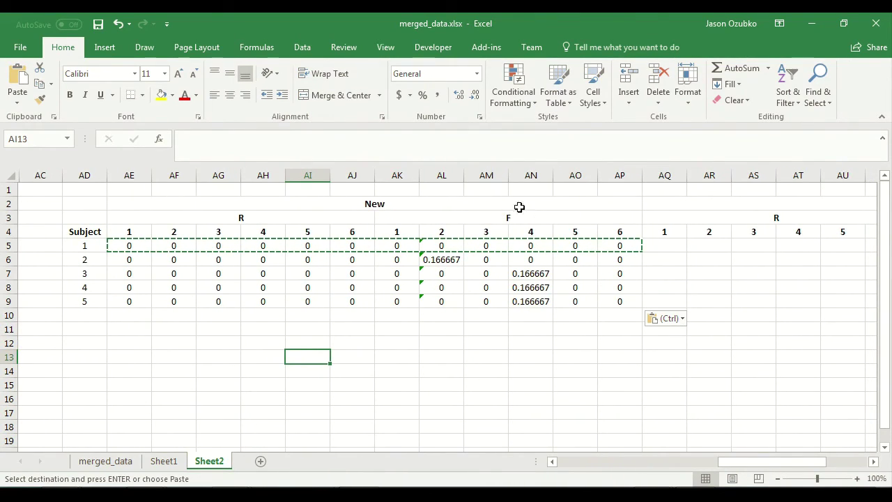
left_click_drag(779, 461, 798, 470)
left_click(581, 245)
key("ctrl+v")
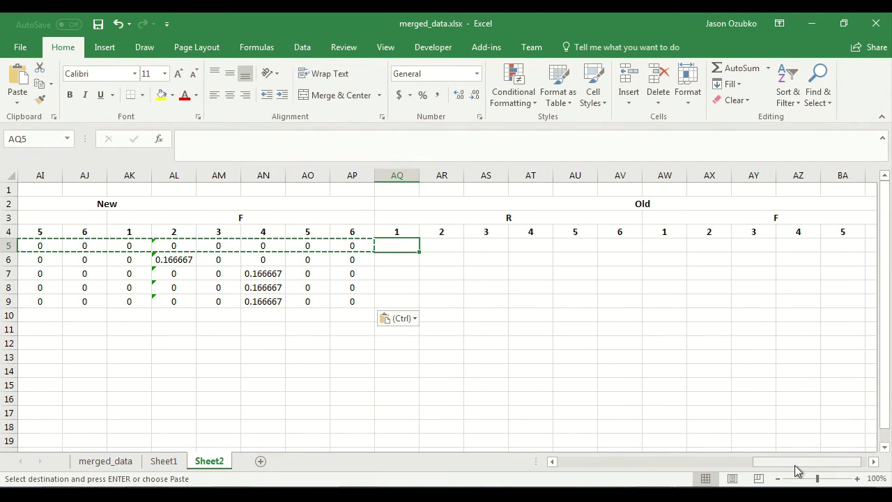
type("0")
key("Tab")
type("0")
key("Tab")
type("0")
key("Tab")
type("0")
key("Tab")
type("0")
Check the pivot table's Old r columns for subject 1's counts by confidence rating
key("Left")
key("Left")
key("Left")
key("Left")
key("Left")
key("Left")
key("Left")
key("Left")
key("Left")
key("Left")
key("Left")
key("Left")
key("Left")
key("Left")
key("Left")
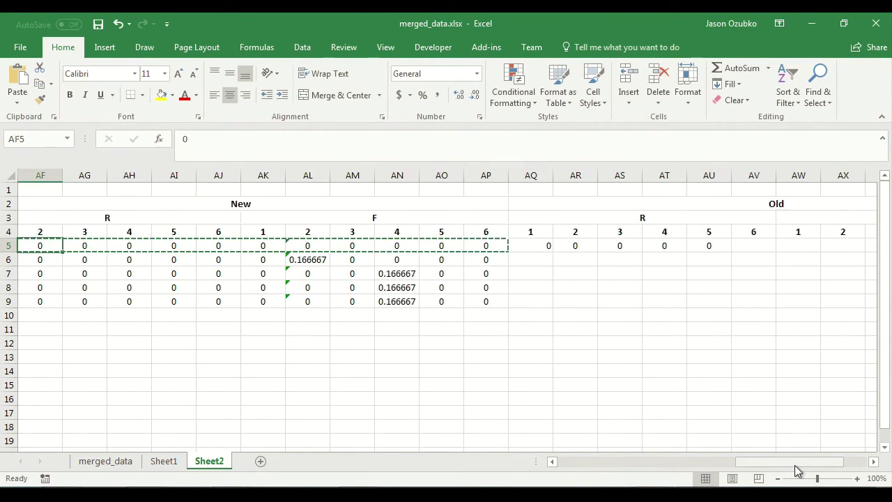
key("Left")
key("Left")
key("Left")
key("Left")
key("Left")
key("Left")
key("Left")
key("Left")
key("Left")
key("Left")
key("Left")
key("Left")
key("Left")
key("Left")
key("Left")
key("Left")
key("Left")
key("Left")
key("Left")
key("Left")
key("Right")
key("Right")
key("Right")
key("Right")
key("Right")
key("Right")
key("Right")
key("Right")
key("Up")
key("Up")
key("Up")
key("Left")
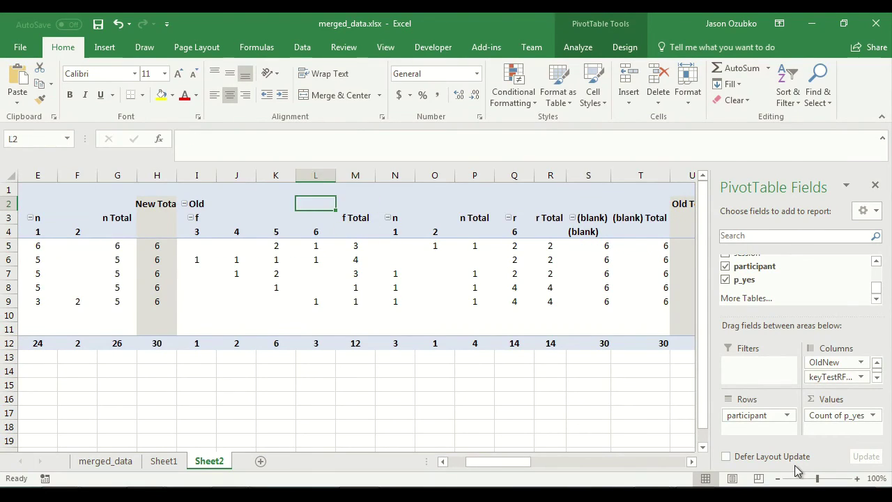
key("Left")
key("Left")
key("Left")
key("Right")
key("Right")
key("Right")
key("Right")
key("Right")
key("Right")
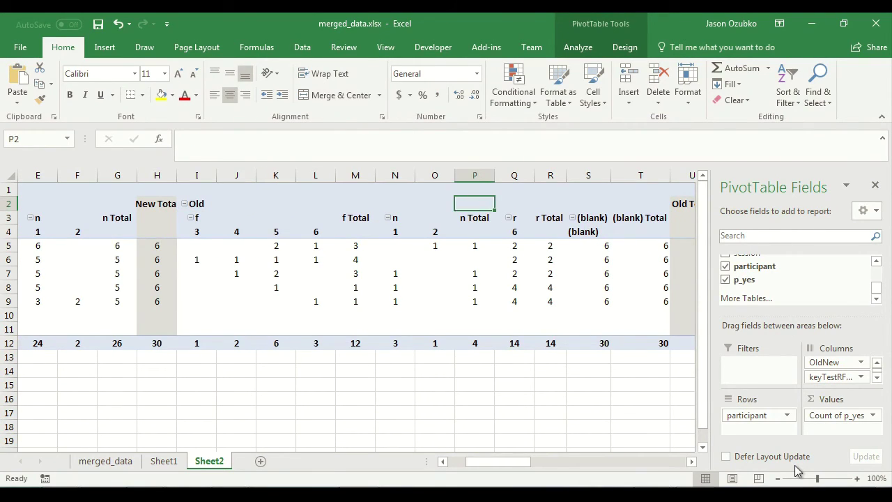
key("Right")
key("Down")
key("Down")
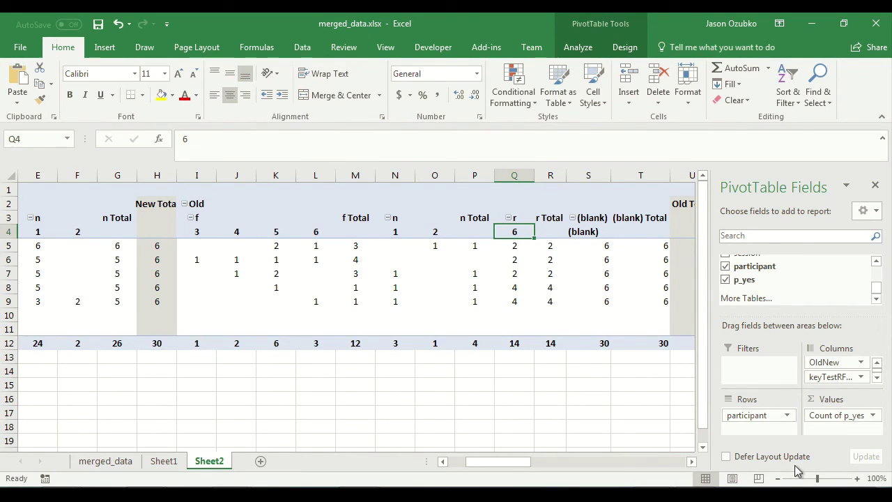
key("Down")
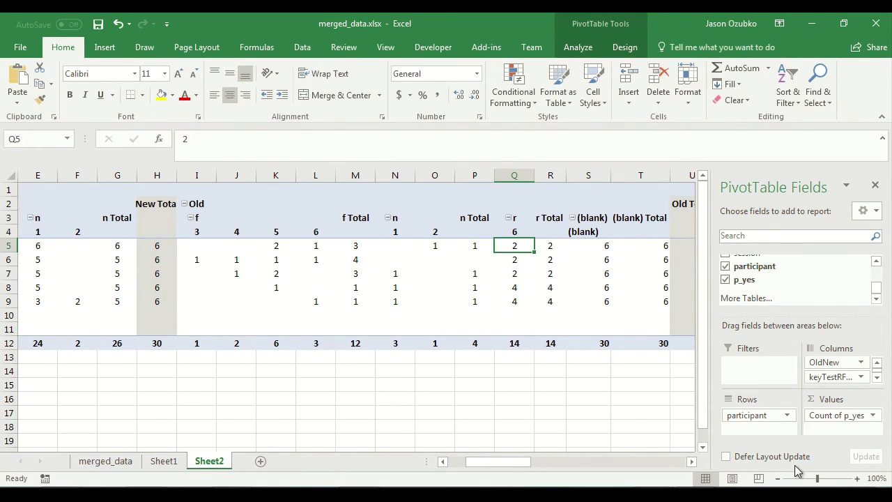
Enter the formula =Q5/6 in AV5 for subject 1's Old R rating 6
key("Right")
key("Right")
key("Right")
key("Right")
key("Left")
key("Right")
key("ctrl+Right")
key("ctrl+Right")
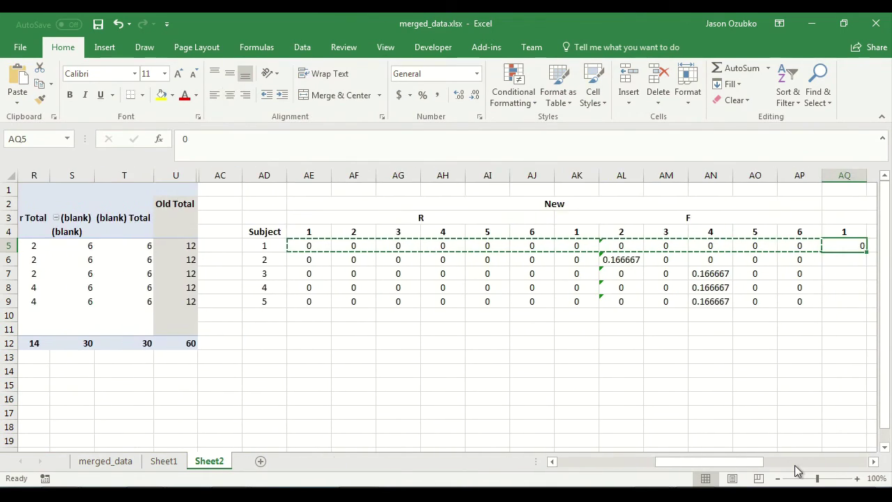
key("Right")
key("Right")
key("Right")
key("Right")
key("Right")
key("Right")
key("Left")
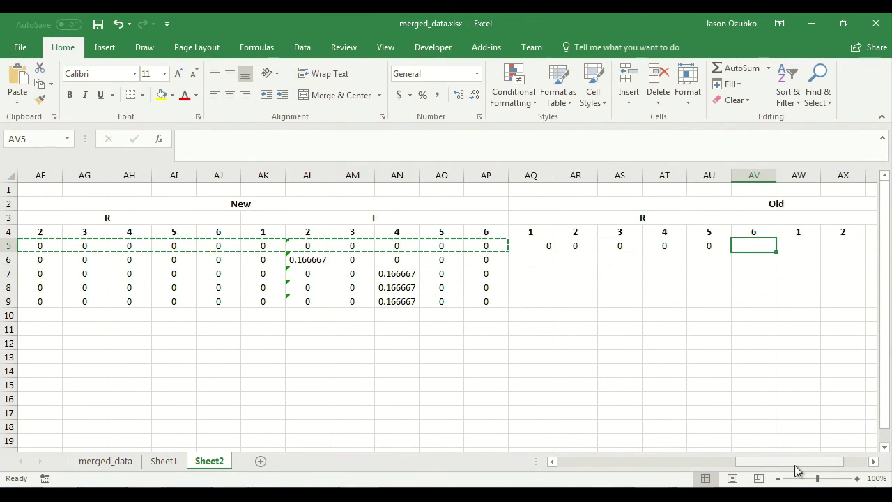
type("=q5/6")
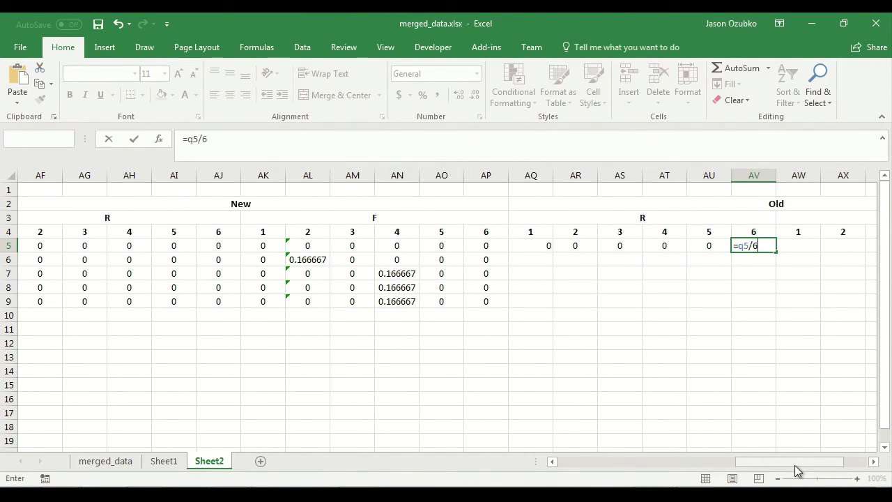
key("ctrl+Return")
Copy the Old R row AQ5:AV5 down to row 9 for subjects 2 to 5, and center the block
key("shift+Left")
key("shift+Left")
key("shift+Left")
key("shift+Left")
key("shift+Left")
key("ctrl+c")
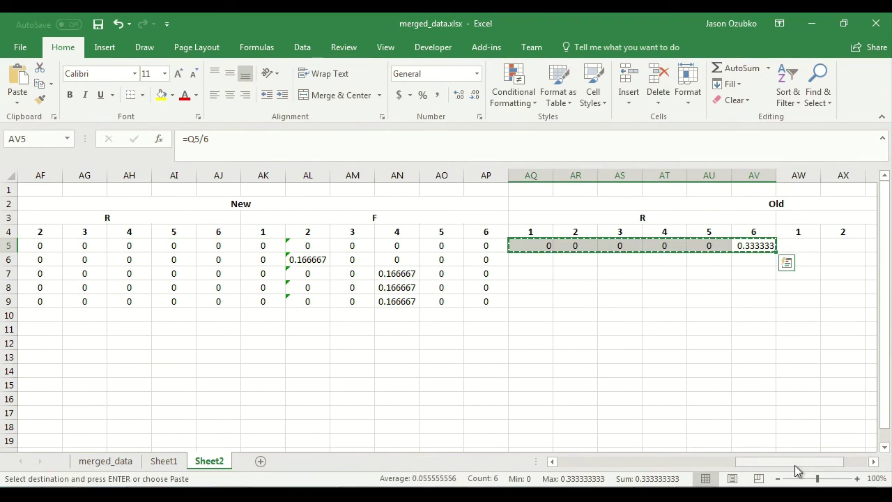
key("shift+Down")
key("shift+Down")
key("shift+Down")
key("shift+Down")
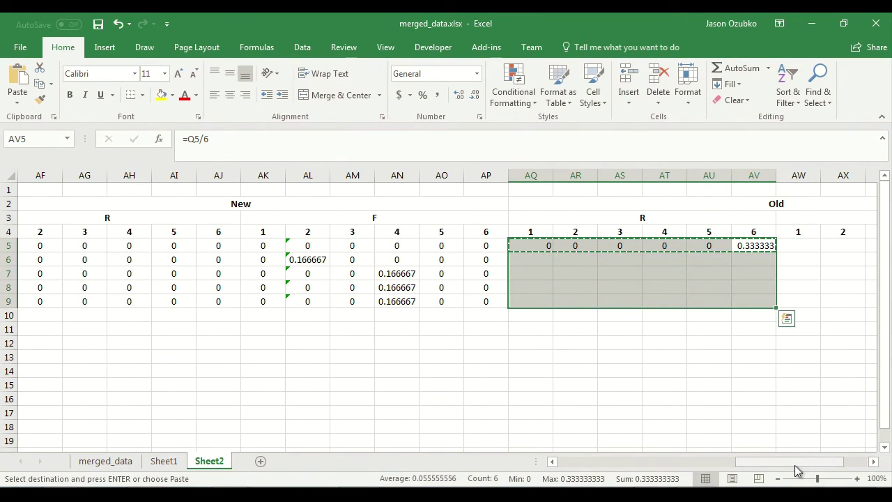
key("ctrl+v")
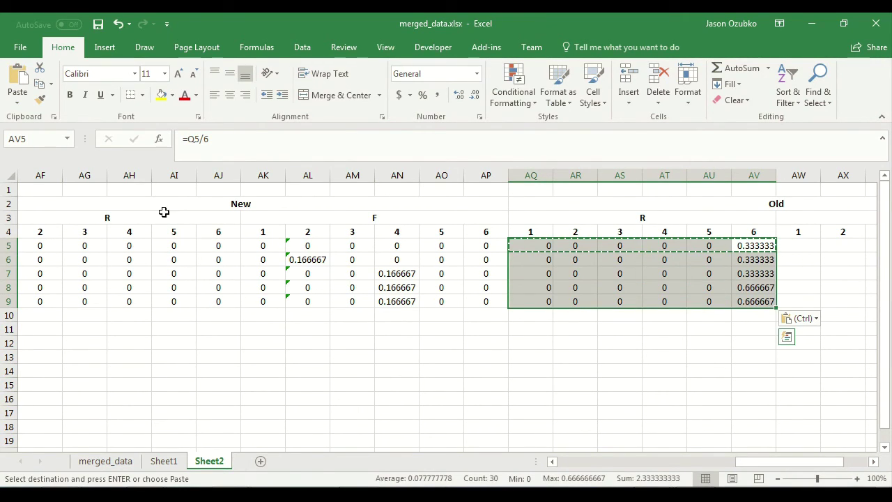
left_click(230, 95)
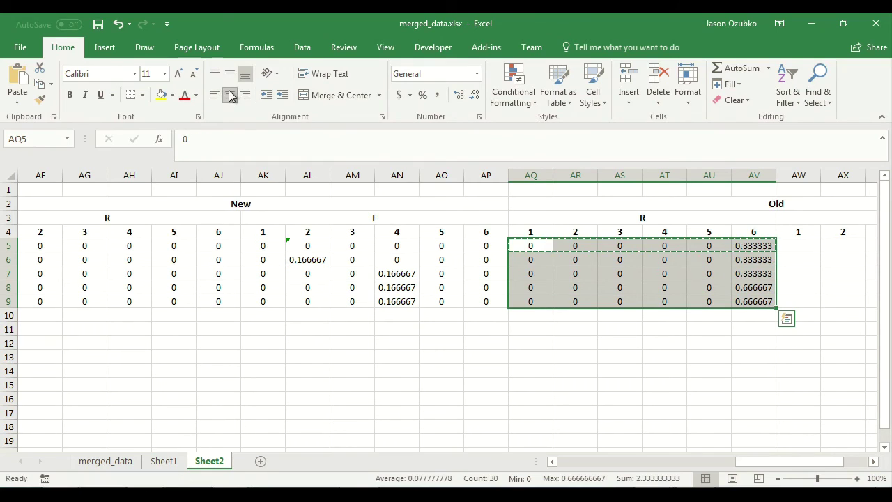
Check the pivot table's Old f columns for the confidence ratings they contain and subject 1's counts
left_click(797, 246)
key("Right")
key("Right")
key("Right")
key("Right")
key("Right")
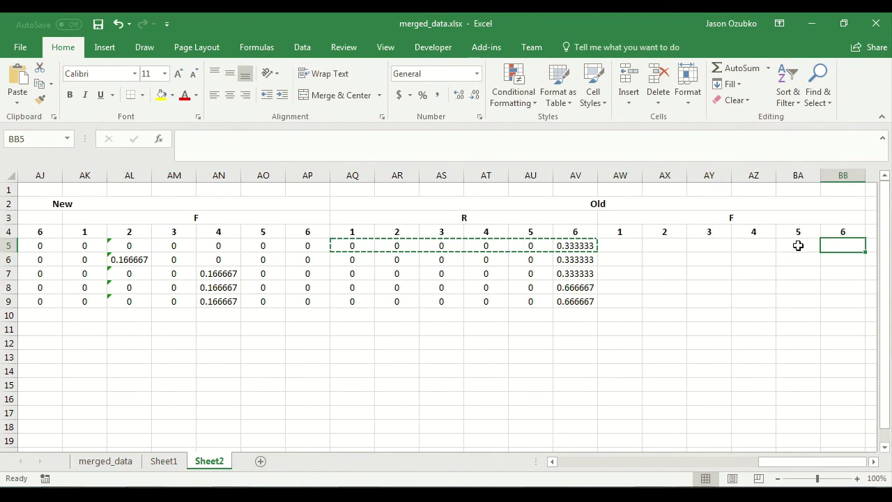
key("Left")
key("Left")
key("Left")
key("Left")
key("Left")
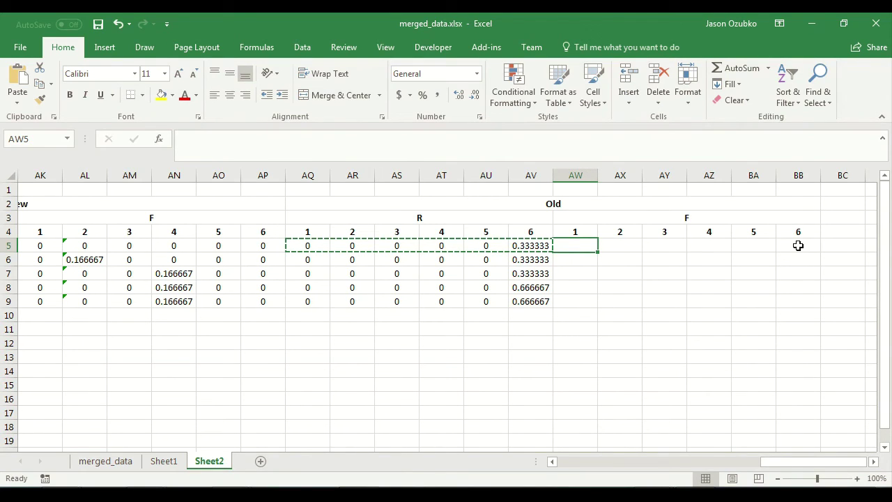
type("=")
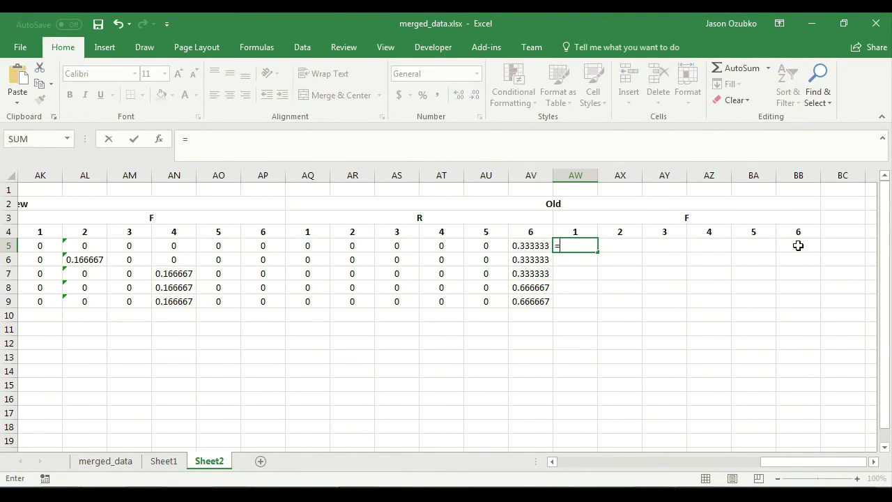
key("Left")
key("Left")
key("Left")
key("Left")
key("Left")
key("Left")
key("Left")
key("Left")
key("Left")
key("Left")
key("Left")
key("Left")
key("Left")
key("Left")
key("Left")
key("Left")
key("Left")
key("Left")
key("Left")
key("Left")
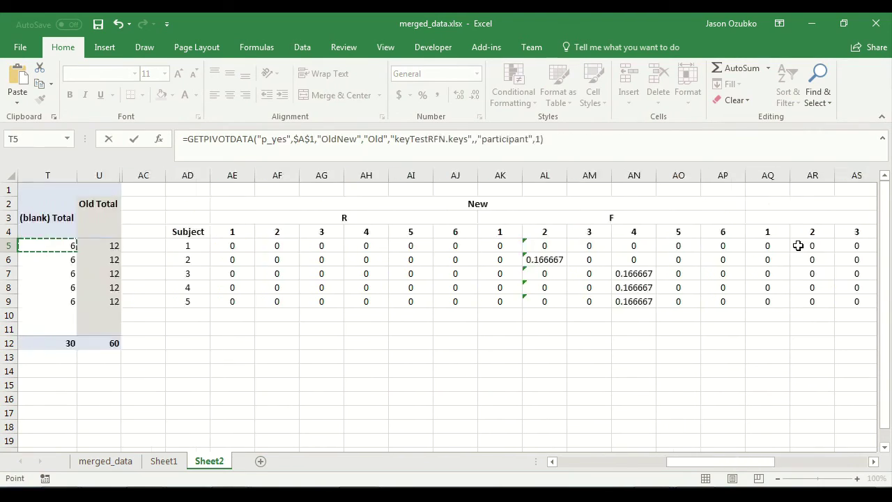
key("Left")
key("Left")
key("Left")
key("Left")
key("Left")
key("Right")
key("Right")
key("Right")
key("Right")
key("Right")
key("Right")
key("Right")
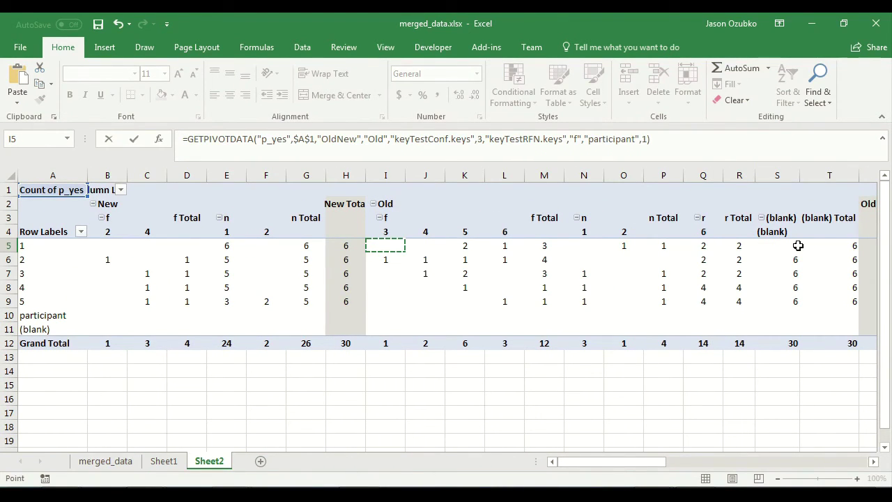
key("Escape")
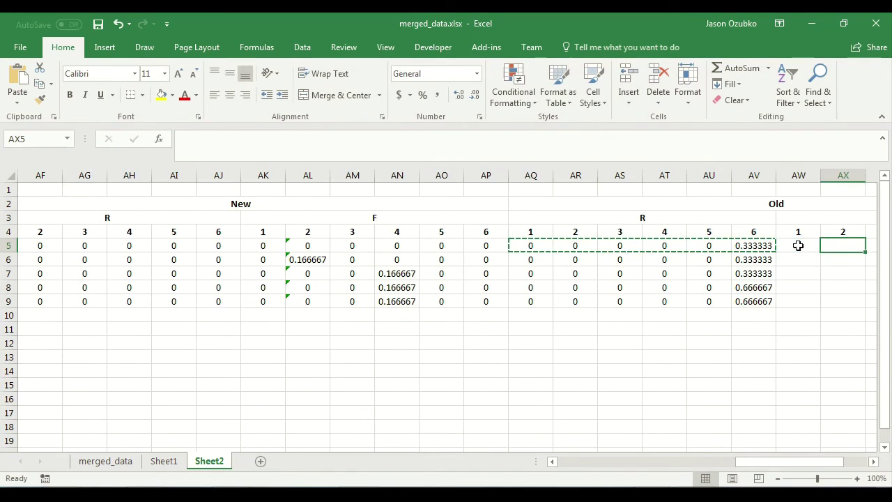
Enter 0 in AW5 and AX5 and the formula =I5/6 in AY5 for subject 1's Old F ratings 1 to 3
type("0")
key("Tab")
type("0")
key("Tab")
key("Tab")
key("Left")
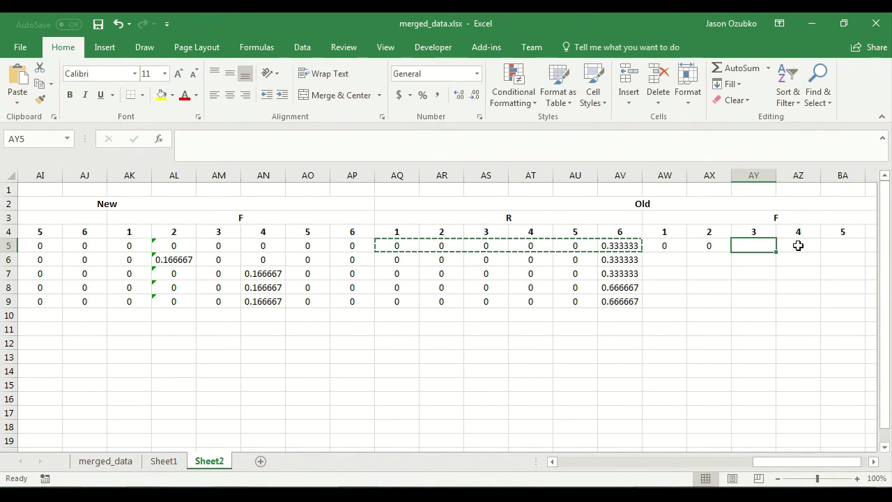
type("=")
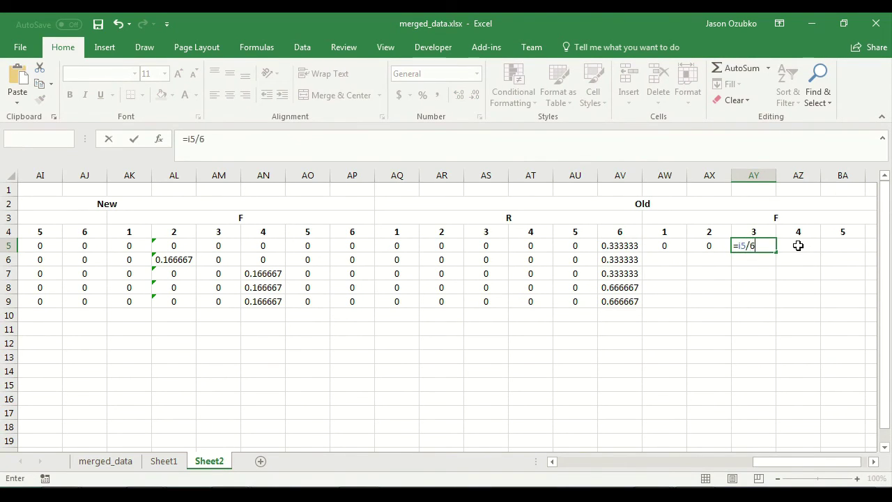
type("i5/6")
Examine subject 1's row in the pivot table's Old f columns to identify the source cells for ratings 3 to 5
key("Left")
key("Left")
key("Left")
key("Left")
key("Left")
key("Left")
key("Left")
key("Left")
key("Left")
key("Left")
key("Left")
key("Left")
key("Left")
key("Left")
key("Left")
key("Left")
key("Left")
key("Left")
key("Left")
key("Left")
key("Left")
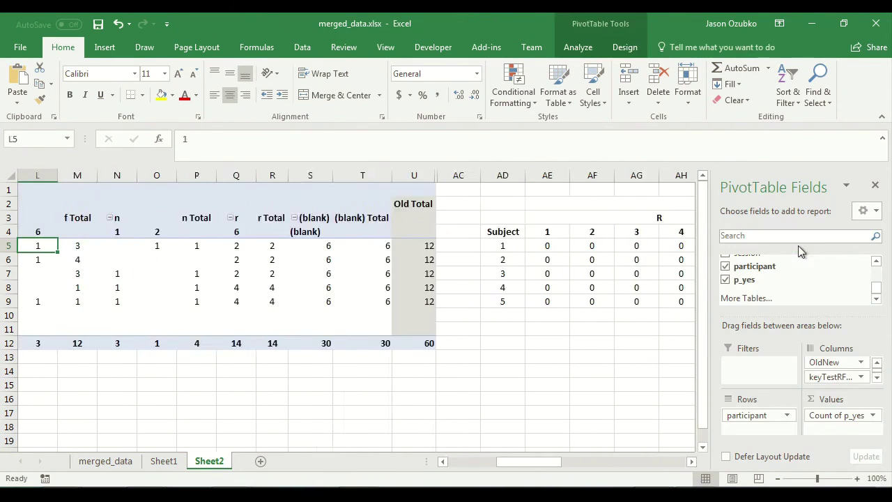
key("Left")
key("Right")
key("Right")
key("Right")
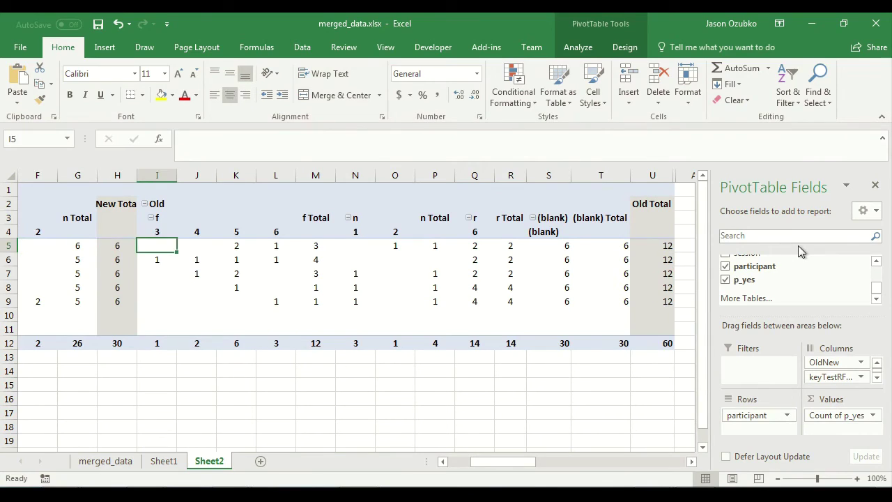
key("Up")
key("Up")
key("Up")
key("Down")
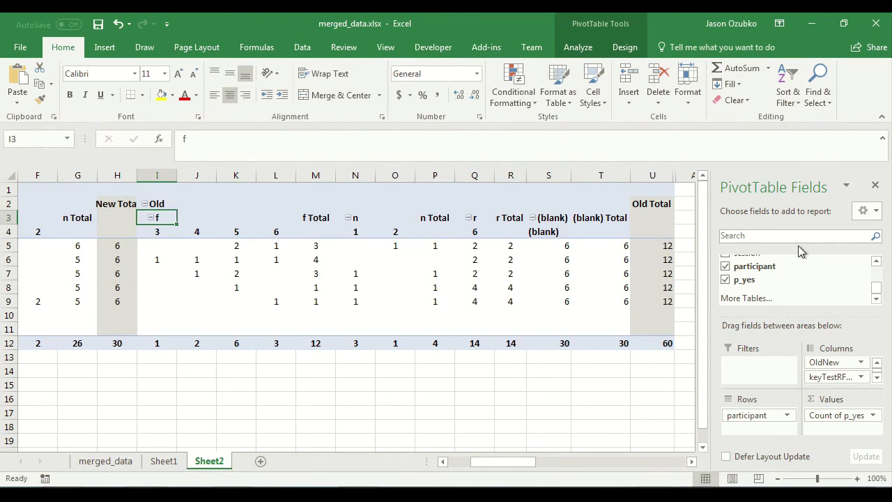
key("Down")
key("Down")
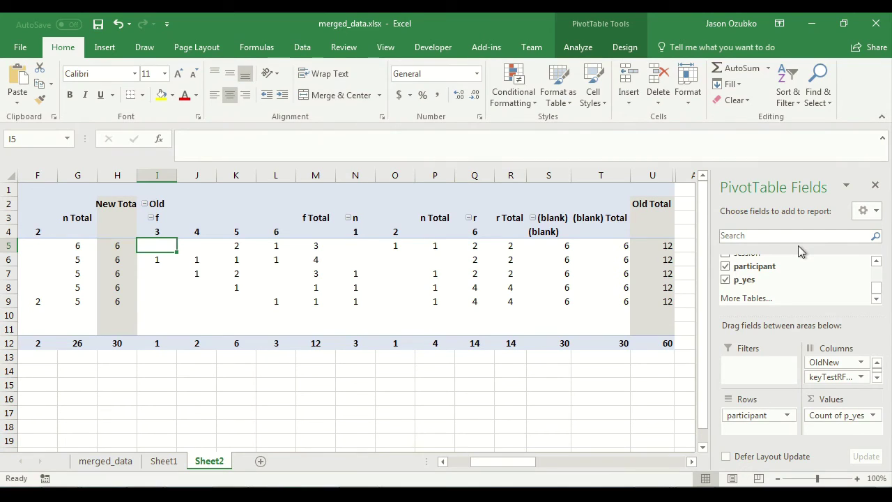
key("Right")
key("Right")
key("Right")
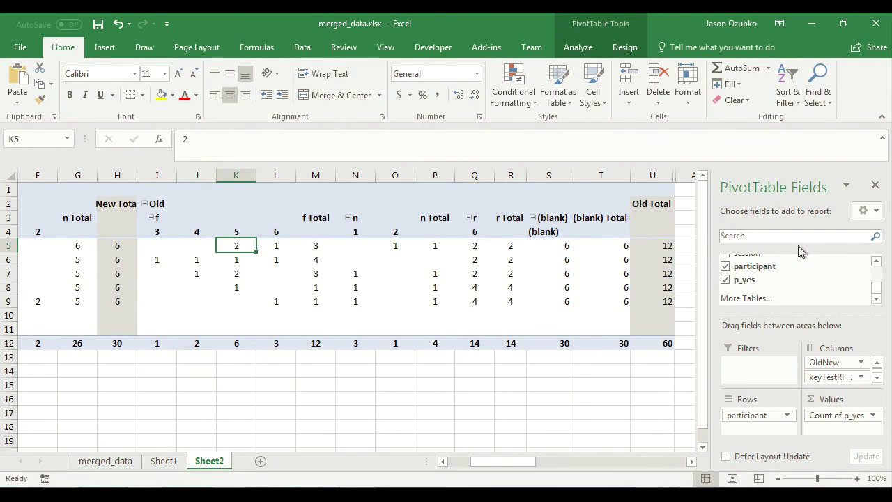
key("Right")
key("Right")
key("Right")
key("Right")
key("Right")
key("Right")
key("Right")
key("Right")
key("Right")
key("Right")
key("Right")
key("Right")
key("Right")
key("Right")
key("Right")
key("Right")
key("Right")
key("Right")
key("Right")
key("Right")
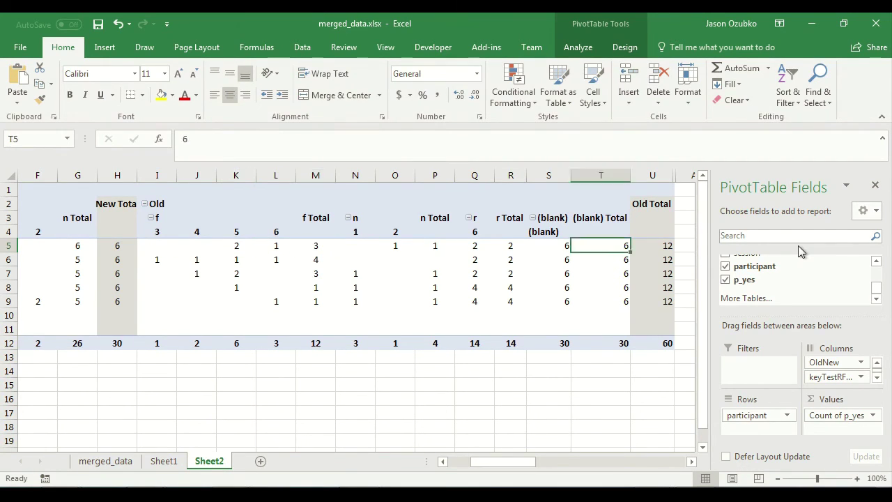
Enter the formula =J5/6 in AZ5 for subject 1's Old F rating 4
key("Right")
key("Right")
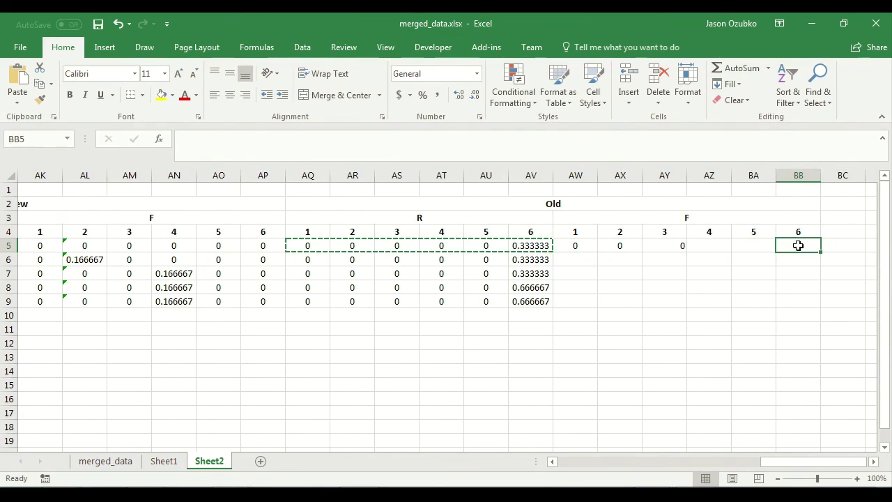
key("Left")
key("Left")
type("=")
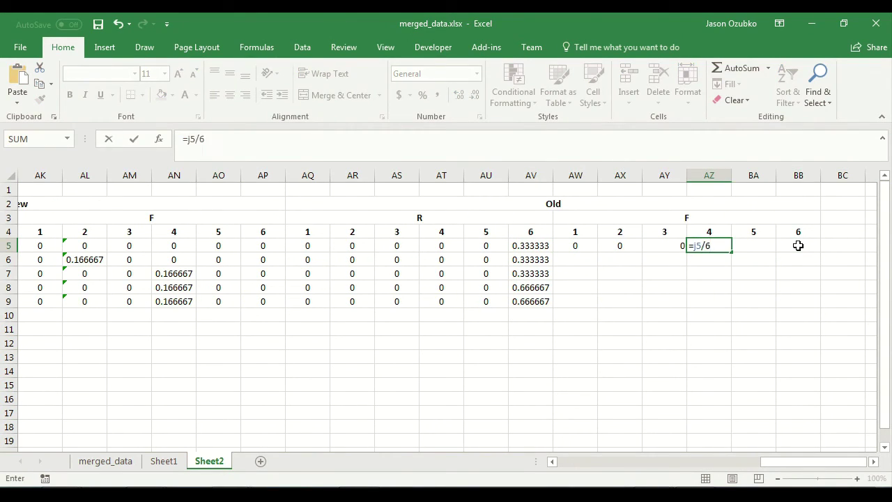
type("j5/6")
key("ctrl+Return")
Check subject 1's row in the pivot table's Old f columns for the source cells of ratings 5 and 6
key("Left")
key("Left")
key("Left")
key("Left")
key("Left")
key("Left")
key("Left")
key("Left")
key("Left")
key("Left")
key("Left")
key("Left")
key("Left")
key("Left")
key("Left")
key("Left")
key("Left")
key("Left")
key("Left")
key("Left")
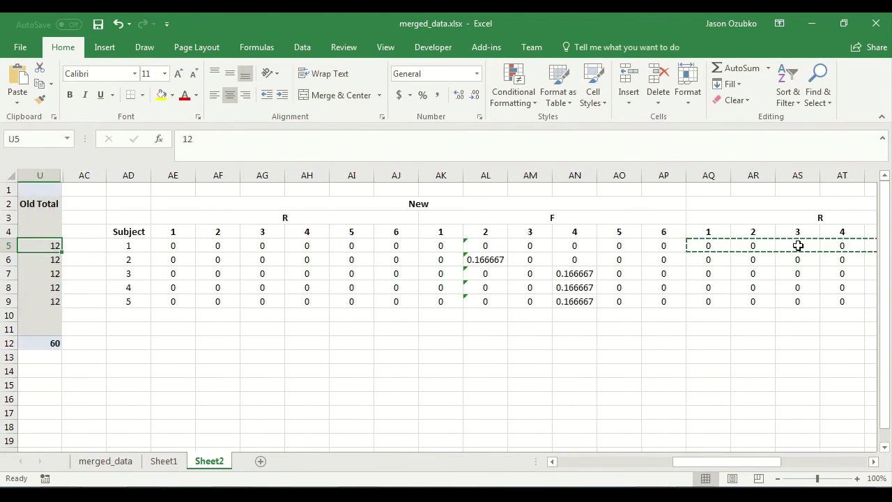
key("Left")
key("Left")
key("Left")
key("Left")
key("Left")
key("Left")
key("Left")
key("Left")
key("Left")
key("Left")
key("Left")
key("Left")
key("Left")
key("Left")
key("Right")
key("Right")
key("Right")
key("Right")
key("Right")
key("Right")
key("Right")
key("Right")
key("Right")
key("Right")
key("Right")
key("Right")
key("Right")
key("Right")
key("Right")
key("Right")
key("Right")
key("Right")
key("Right")
key("Right")
key("Right")
key("Right")
key("Right")
key("Right")
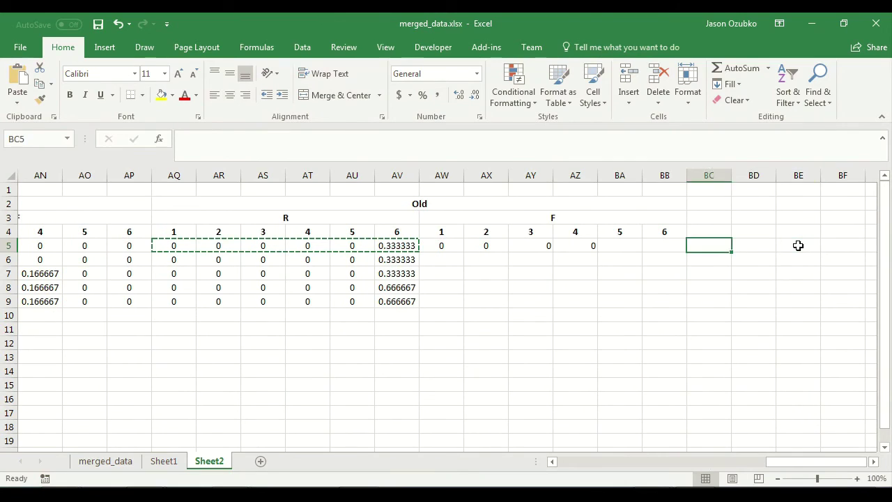
Enter subject 1's Old F rating 5 proportion in BA5 as the column K count divided by 6, and =L5/6 in BB5 for rating 6
key("Left")
key("Left")
type("=k6/6")
key("Tab")
type("=l5/6")
key("Return")
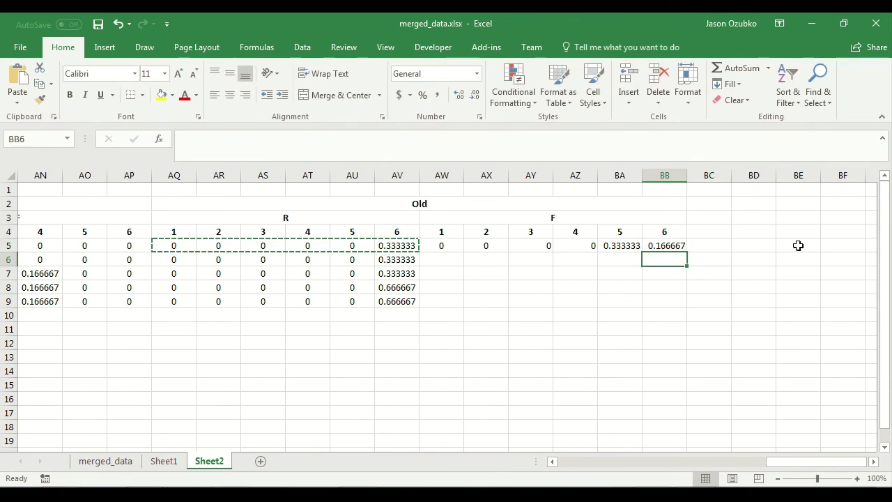
Copy subject 1's Old F formulas in AW5:BB5 down through row 9 for the other subjects and center the block
key("Up")
key("shift+Left")
key("shift+Left")
key("shift+Left")
key("shift+Left")
key("shift+Left")
key("ctrl+c")
key("shift+Down")
key("shift+Down")
key("shift+Down")
key("shift+Down")
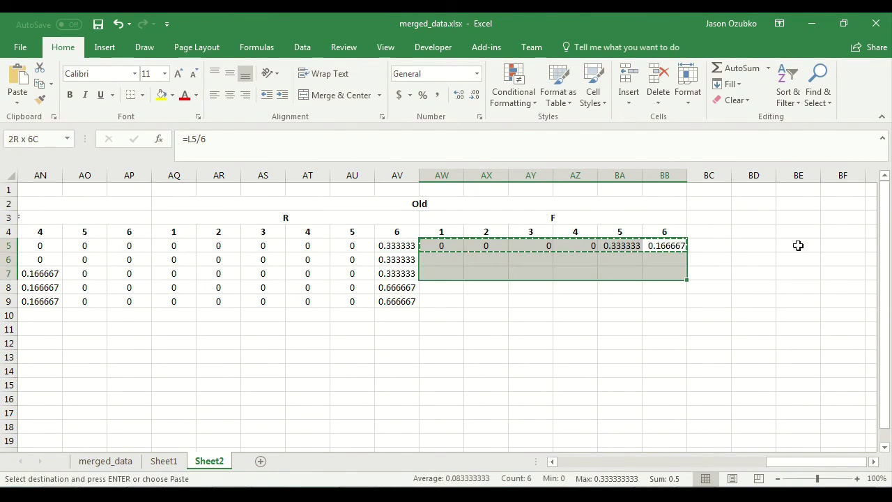
key("ctrl+v")
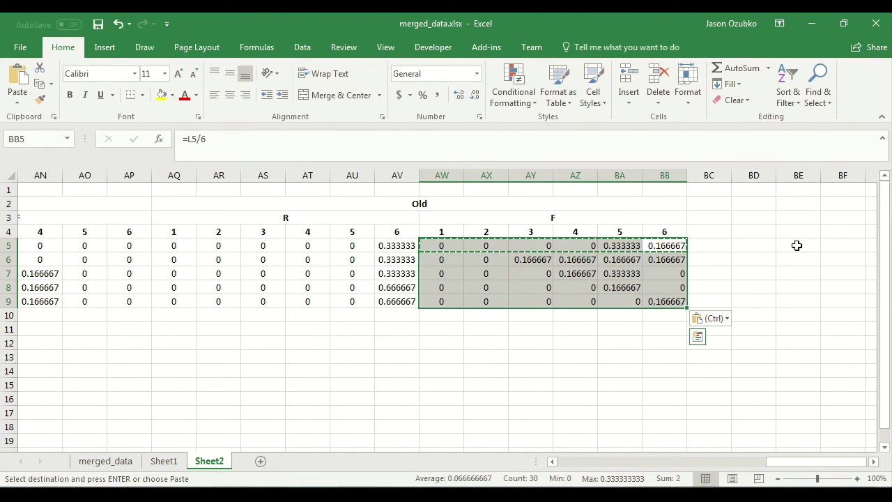
left_click(471, 338)
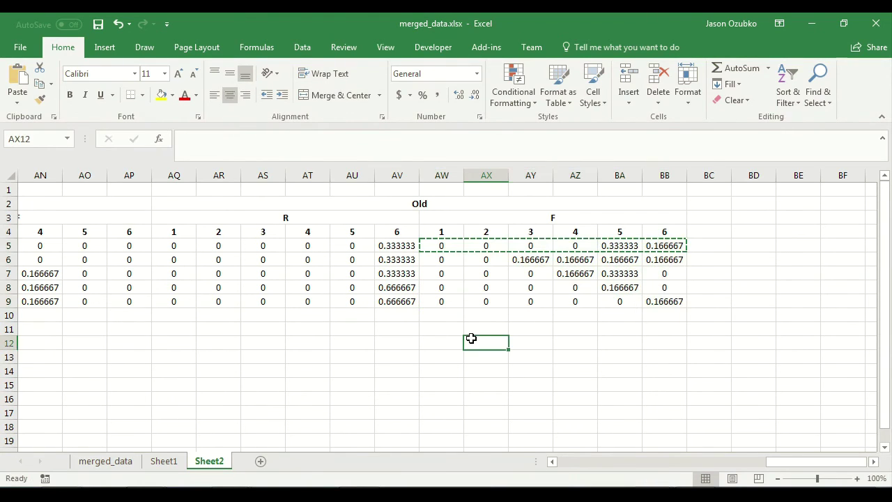
Review the New and Old proportion columns across the table for all five subjects
key("Up")
key("Left")
key("Left")
key("Left")
key("Left")
key("Left")
key("Left")
key("Left")
key("Left")
key("Left")
key("Left")
key("Left")
key("Left")
key("Left")
key("Left")
key("Left")
key("Left")
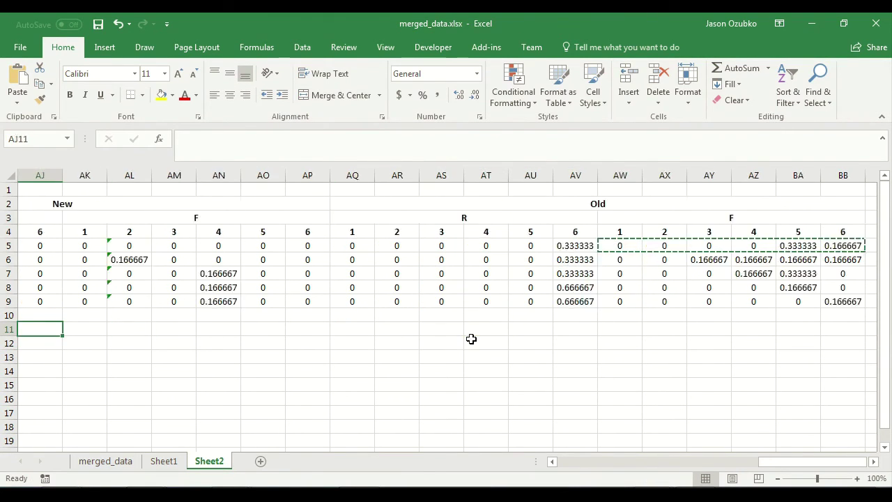
key("Right")
key("Right")
key("Right")
key("Right")
key("Right")
key("Right")
key("Right")
key("Right")
key("Right")
key("Right")
key("Right")
key("Right")
key("Right")
key("Right")
key("Right")
key("Right")
key("Right")
key("Right")
key("Right")
key("Right")
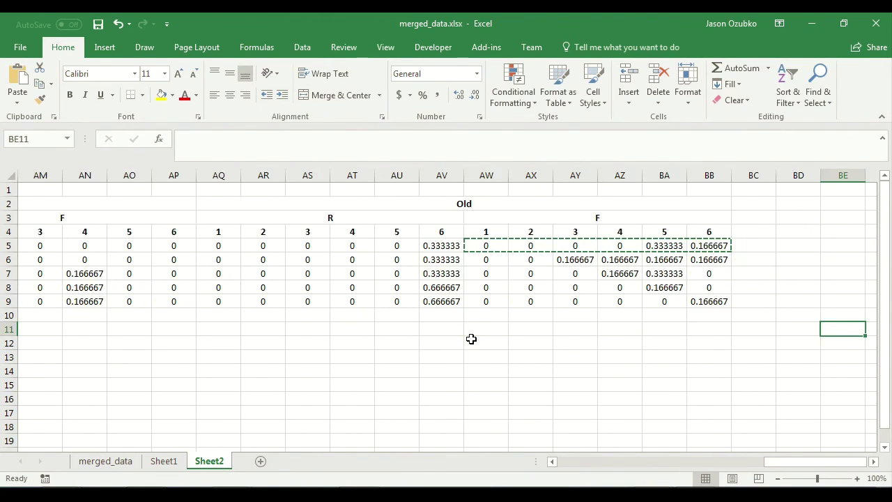
Enter an AVERAGE formula in BB11 over the Old F rating 6 proportions in BB5:BB9
key("Left")
type("=average(")
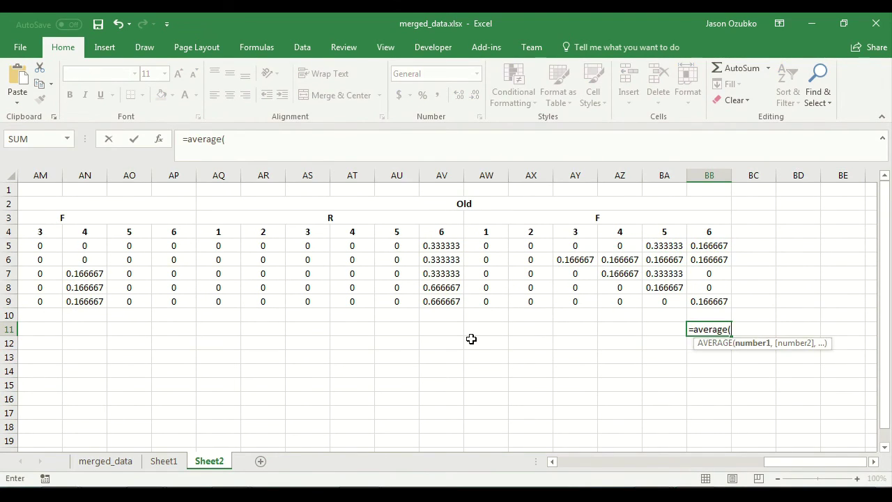
key("Up")
key("Up")
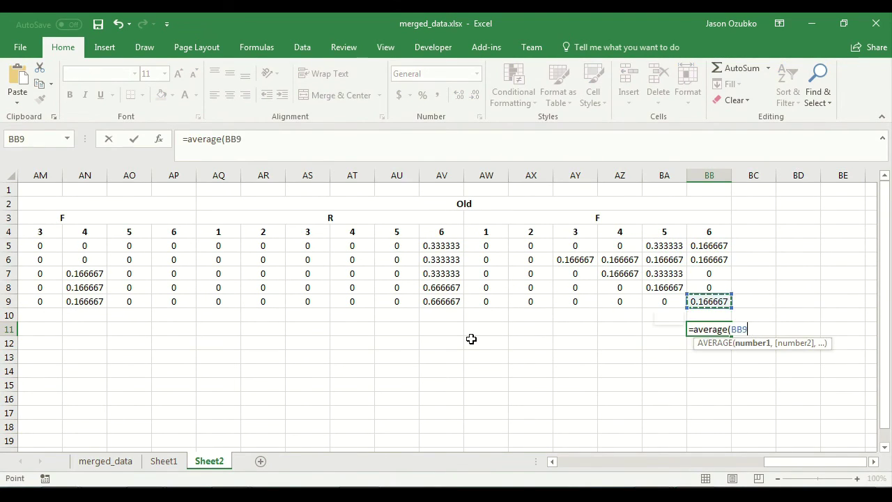
key("shift+Up")
key("shift+Up")
key("shift+Up")
key("shift+Up")
key("Return")
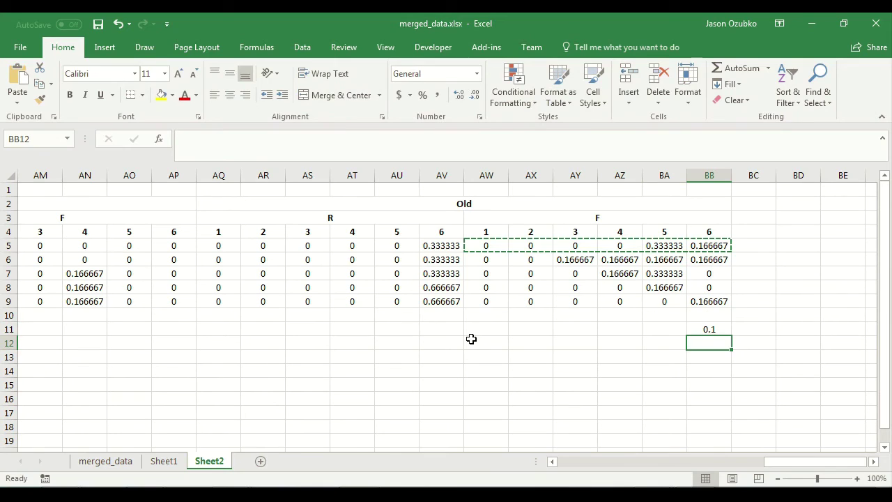
Copy the BB11 AVERAGE formula across row 11 to every other Old and New rating column, from BA back to AE
key("Up")
key("ctrl+c")
key("Left")
key("ctrl+v")
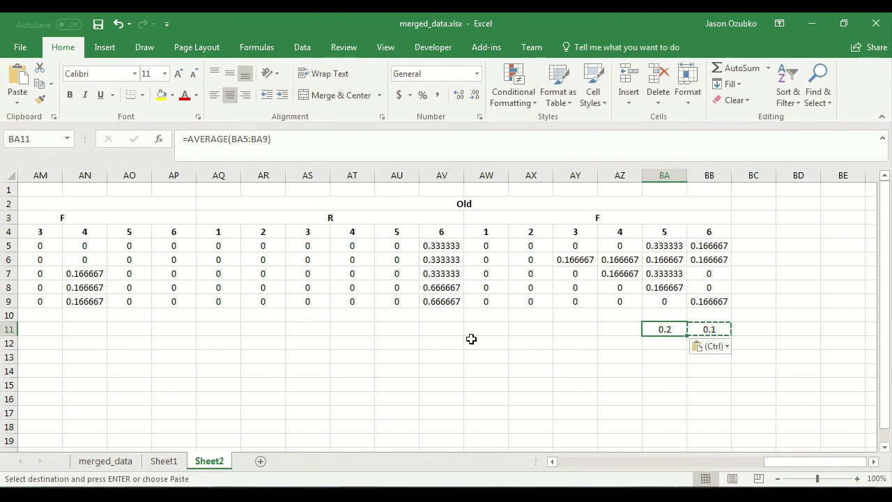
key("Left")
key("ctrl+v")
key("Left")
key("ctrl+v")
key("Left")
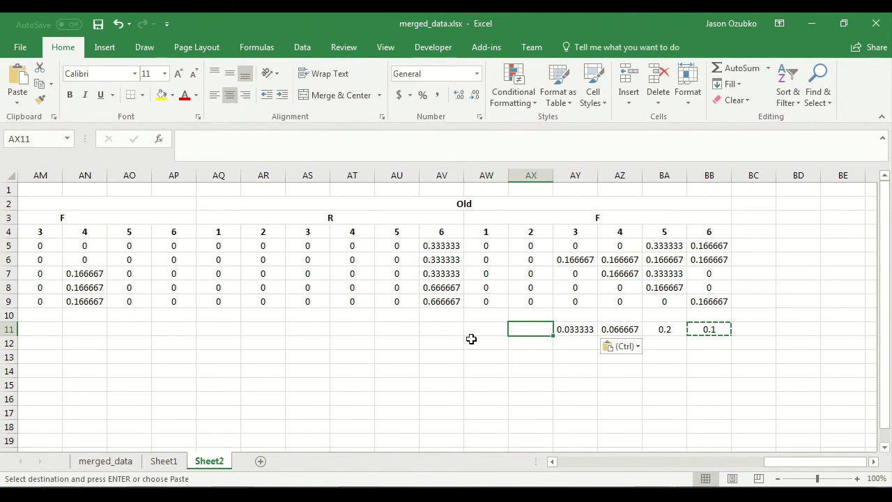
key("ctrl+v")
key("Left")
key("ctrl+v")
key("Left")
key("ctrl+v")
key("Left")
key("ctrl+v")
key("Left")
key("ctrl+v")
key("Left")
key("ctrl+v")
key("Left")
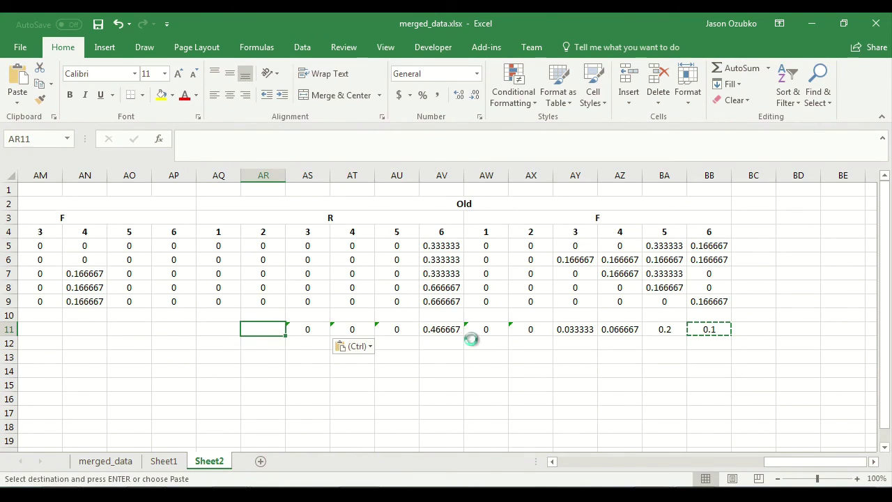
key("ctrl+v")
key("Left")
key("ctrl+v")
key("Left")
key("ctrl+v")
key("Left")
key("ctrl+v")
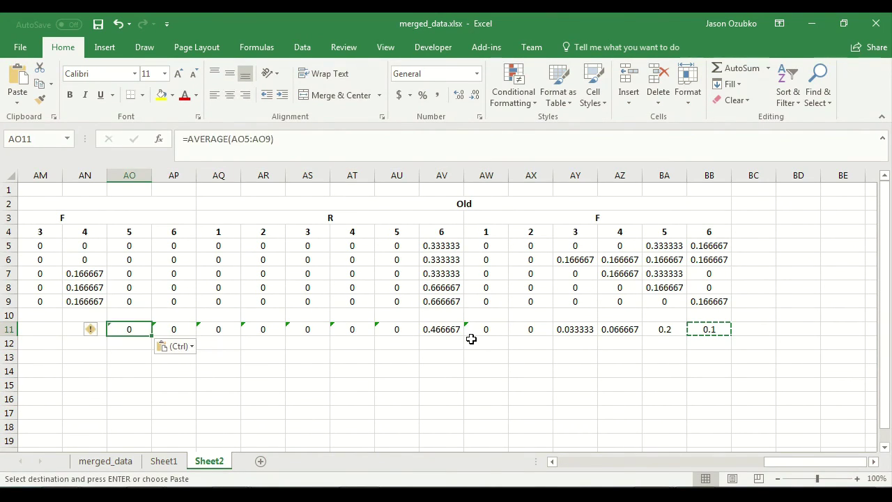
key("Left")
key("ctrl+v")
key("Left")
key("ctrl+v")
key("Left")
key("ctrl+v")
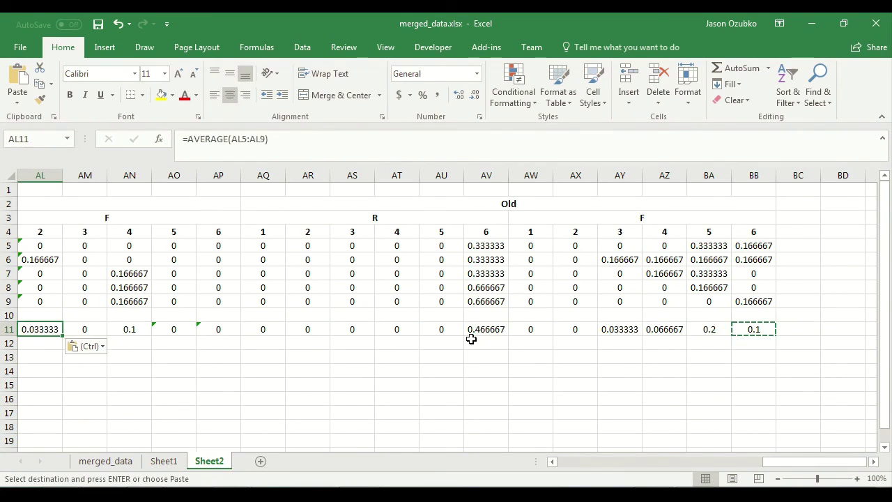
key("Left")
key("ctrl+v")
key("Left")
key("ctrl+v")
key("Left")
key("ctrl+v")
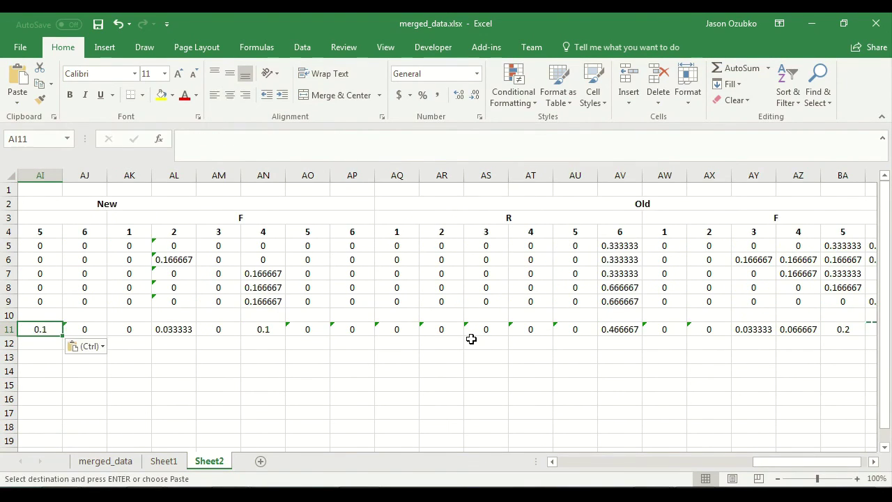
key("Left")
key("ctrl+v")
key("Left")
key("ctrl+v")
key("Left")
key("ctrl+v")
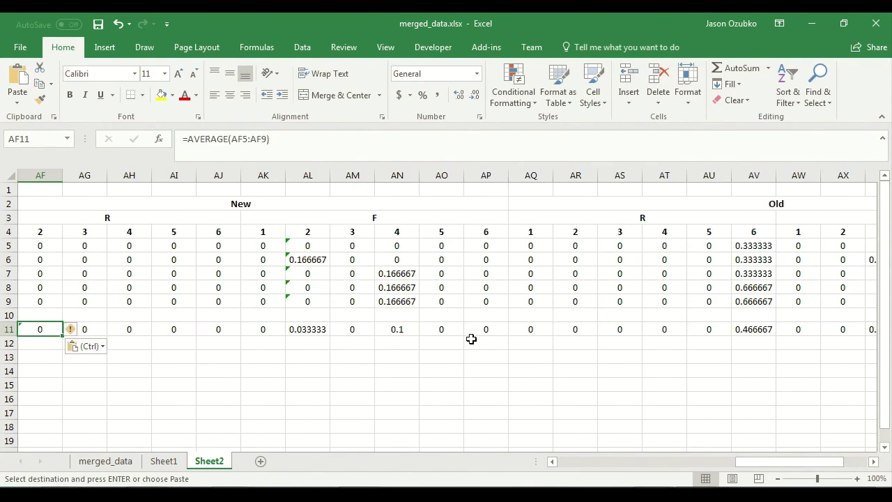
key("Left")
key("ctrl+v")
Label the row of averages Mean in AD11, under the Subject column
key("Left")
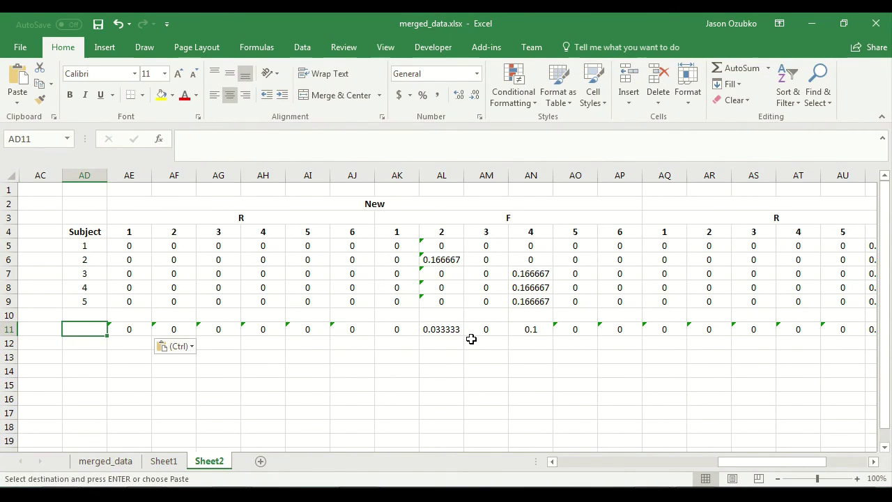
type("Mean")
key("Right")
Format all the averages in row 11, from AE to BB, as Number with 2 decimal places
key("shift+Right")
key("shift+Right")
key("shift+Right")
key("shift+Right")
key("shift+Right")
key("shift+Right")
key("shift+Right")
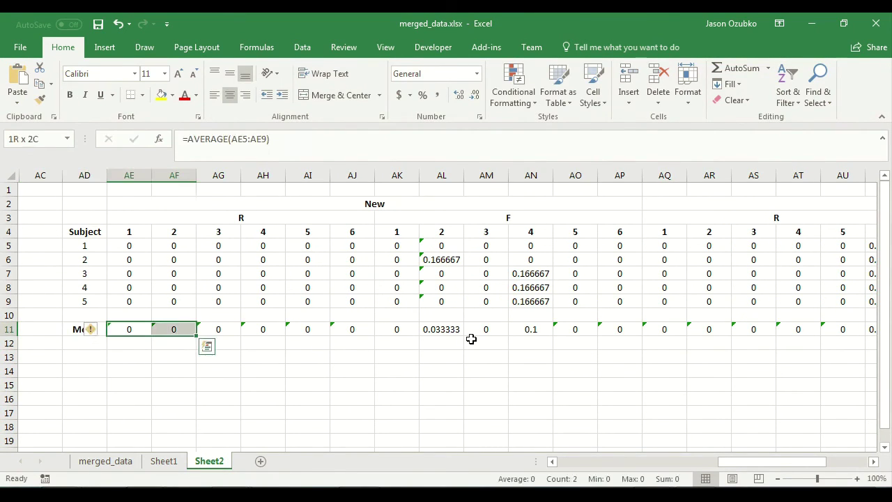
key("shift+Right")
key("shift+Right")
key("shift+Right")
key("shift+Right")
key("shift+Right")
key("shift+Right")
key("shift+Right")
key("shift+Right")
key("shift+Right")
key("shift+Right")
key("shift+Right")
key("shift+Right")
key("shift+Right")
key("shift+Right")
key("shift+Right")
key("shift+Right")
key("shift+Right")
key("shift+Right")
key("shift+Right")
key("shift+Right")
key("shift+Left")
key("shift+Left")
key("shift+Left")
key("shift+Left")
key("shift+Left")
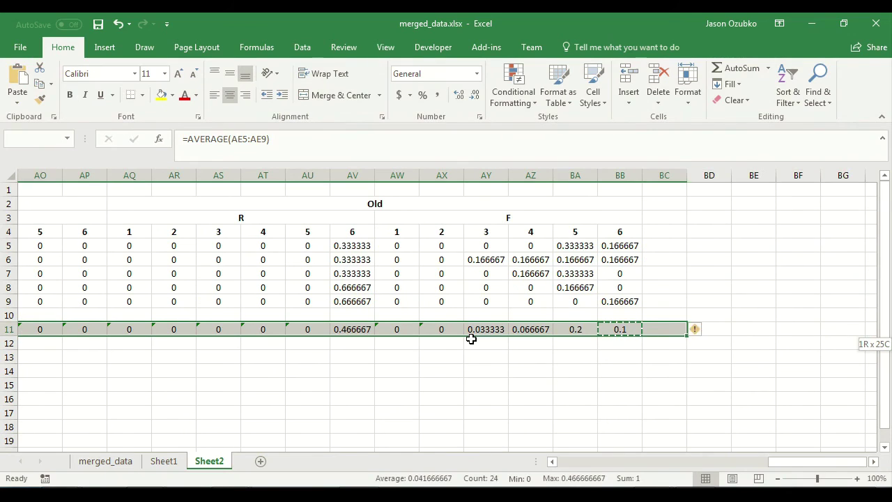
right_click(621, 330)
left_click(630, 271)
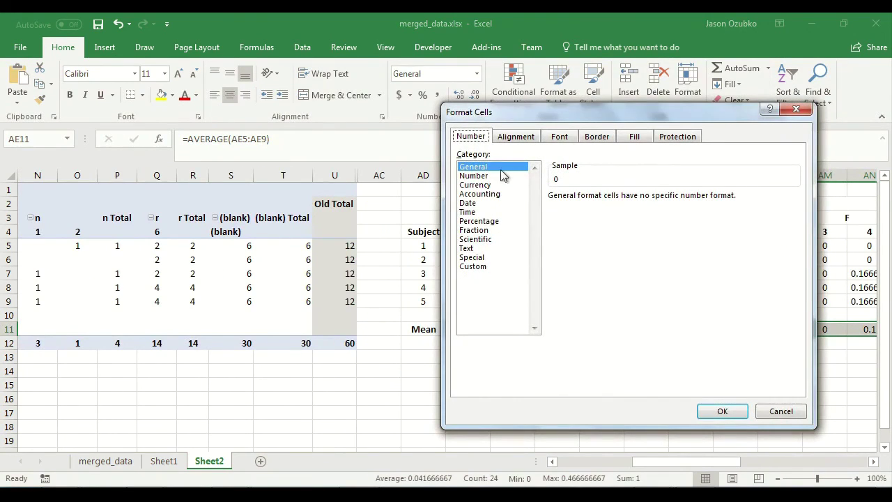
left_click(468, 175)
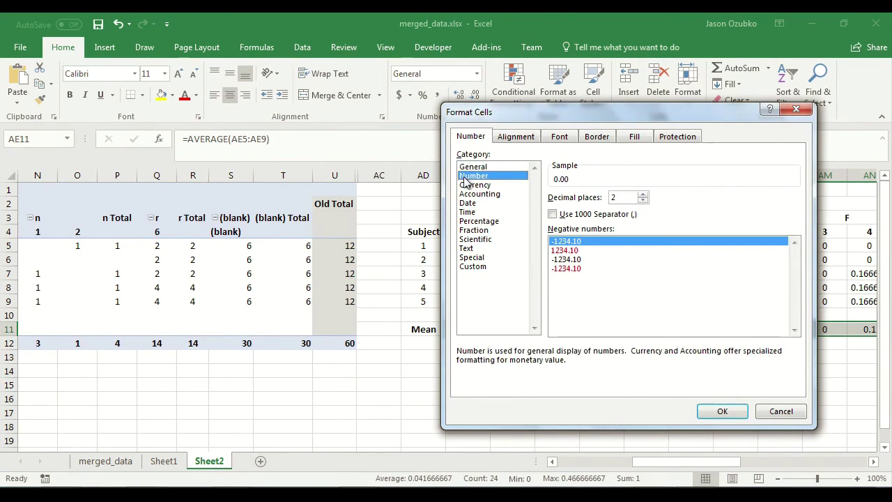
left_click(723, 412)
left_click(584, 354)
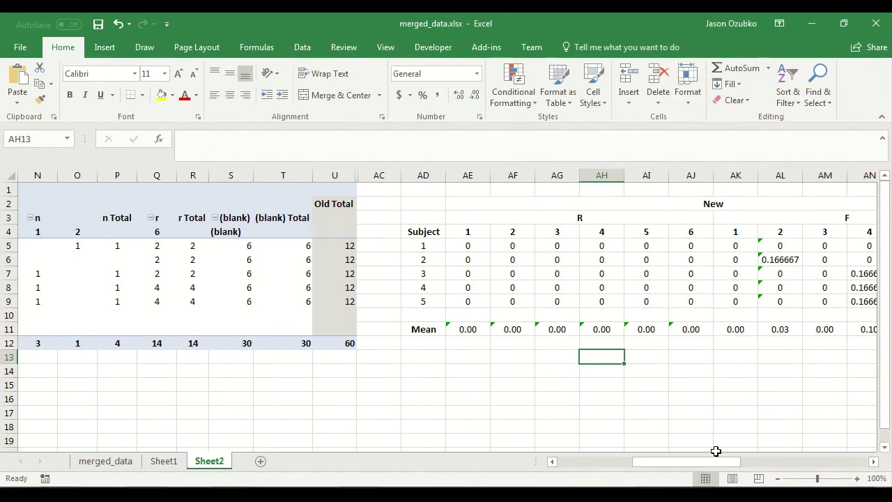
Insert an empty column chart and place it below the Old section's averages
left_click_drag(717, 462, 864, 480)
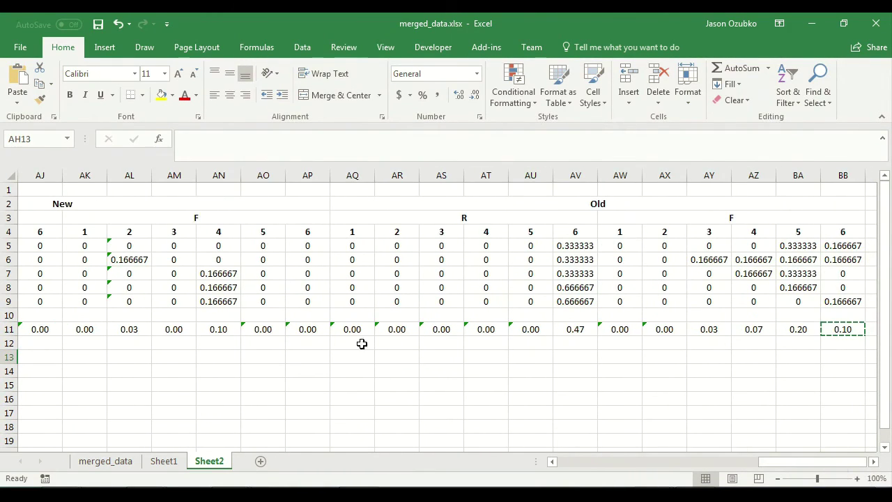
left_click(350, 354)
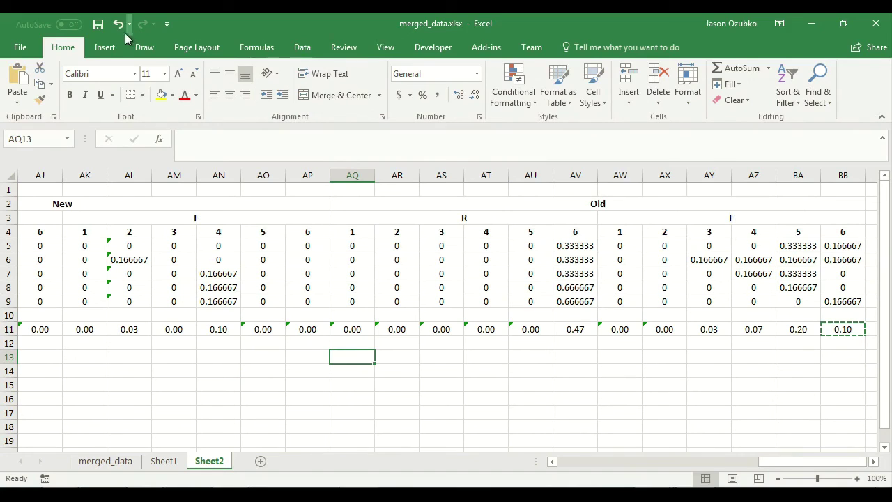
left_click(112, 50)
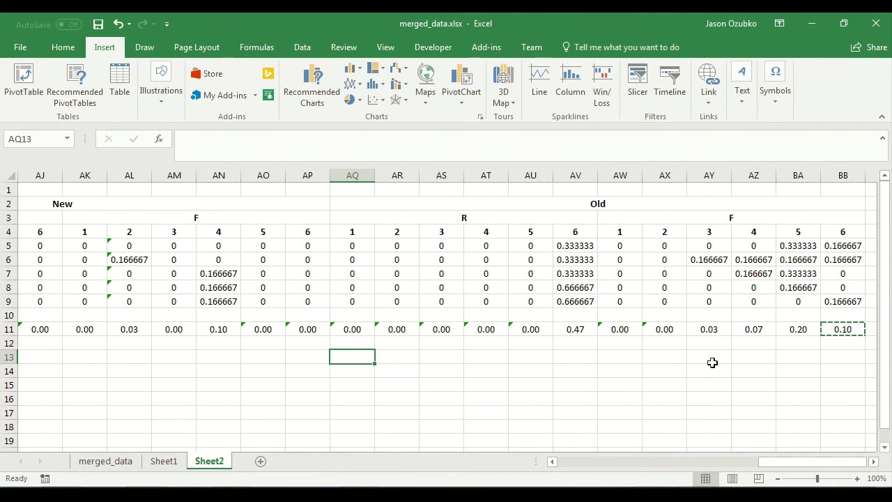
left_click(353, 67)
left_click(362, 108)
left_click_drag(323, 231, 476, 355)
scroll(455, 339, "down", 2)
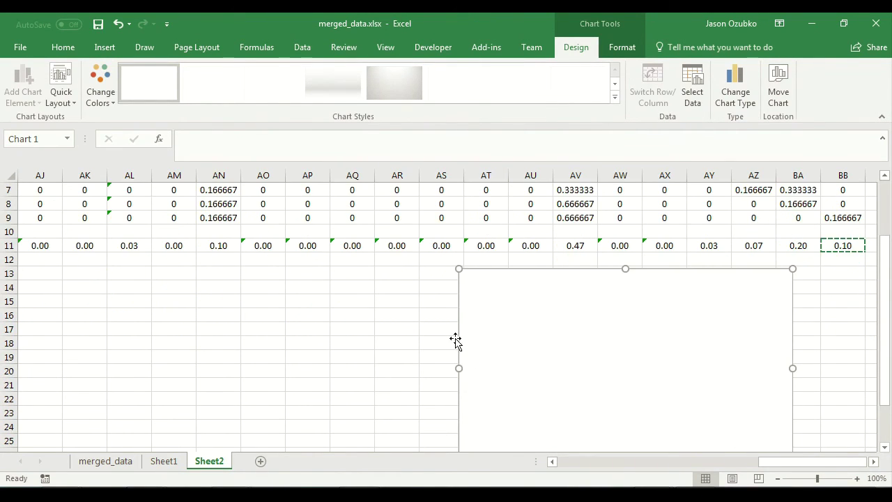
scroll(456, 341, "down", 1)
scroll(456, 345, "up", 1)
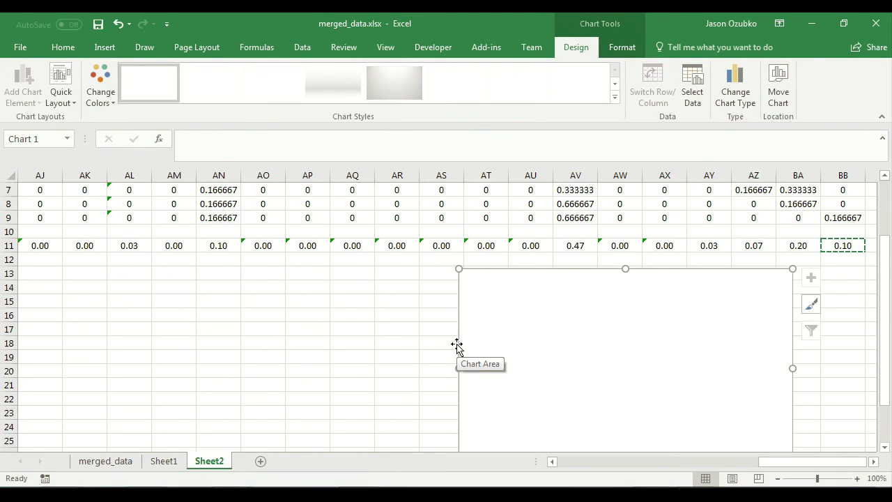
left_click_drag(536, 301, 431, 292)
Add a data series named old p(r) to the chart, using the Old R averages in AQ11:AV11 as values
right_click(435, 310)
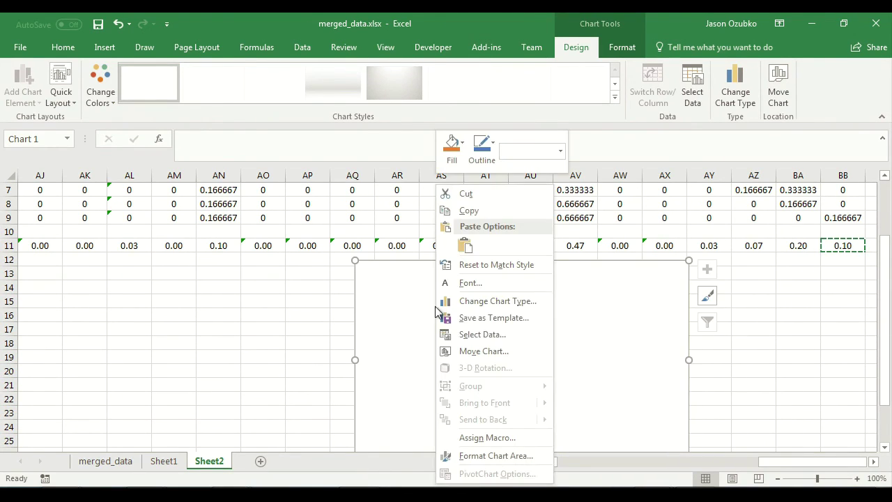
left_click(474, 335)
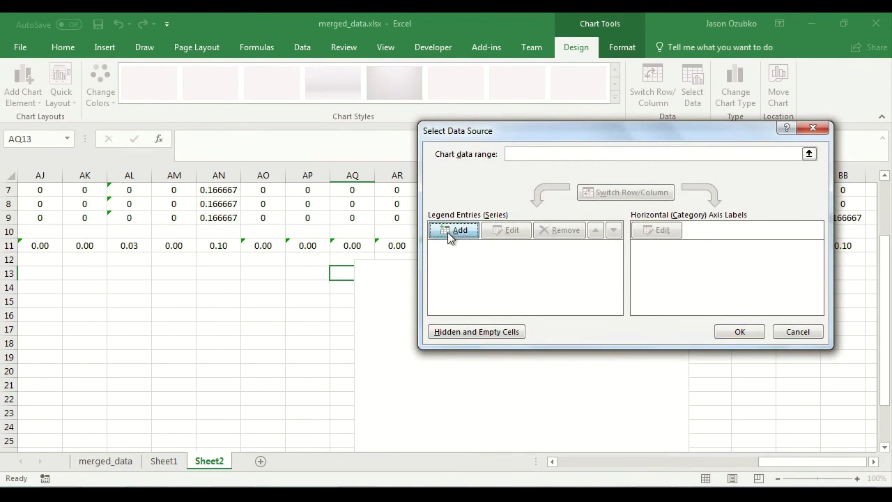
left_click(447, 232)
scroll(577, 328, "up", 2)
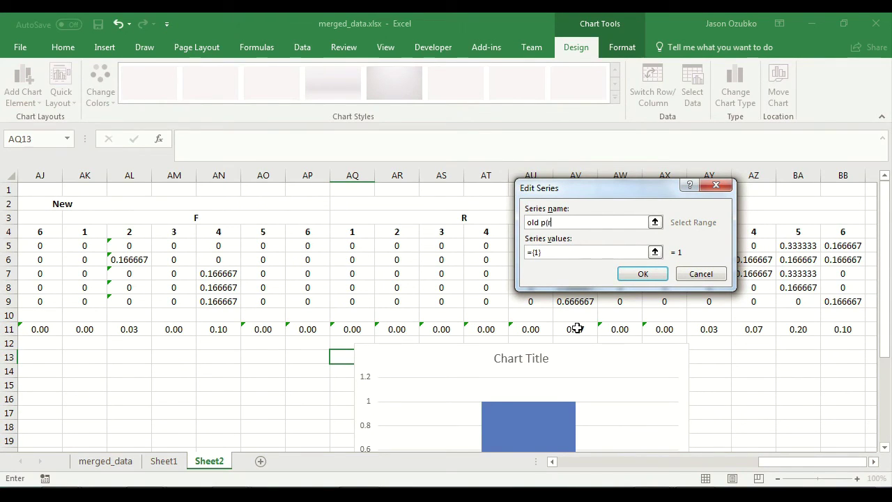
key("Tab")
key("BackSpace")
left_click_drag(642, 190, 481, 131)
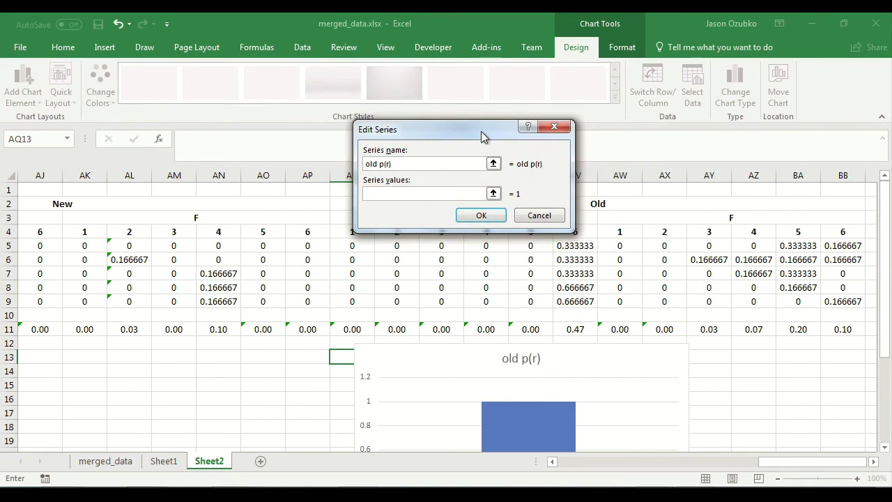
left_click(843, 329)
left_click(576, 329)
left_click_drag(577, 327, 363, 325)
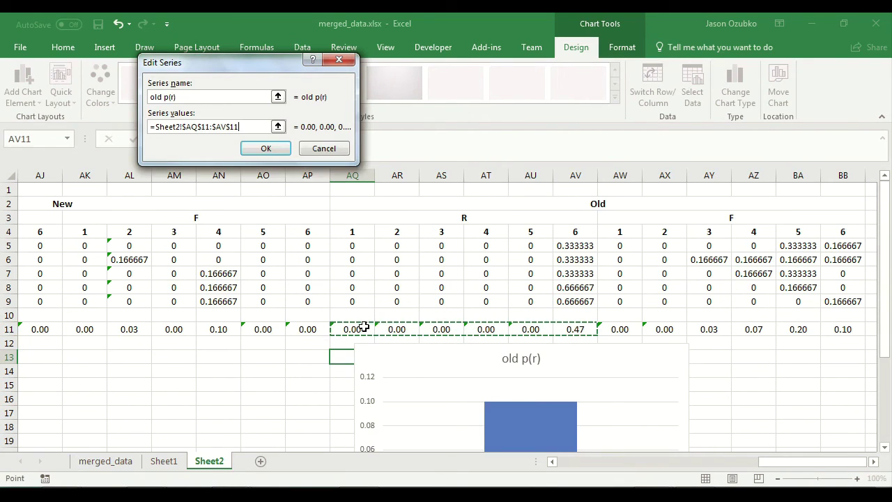
left_click(265, 149)
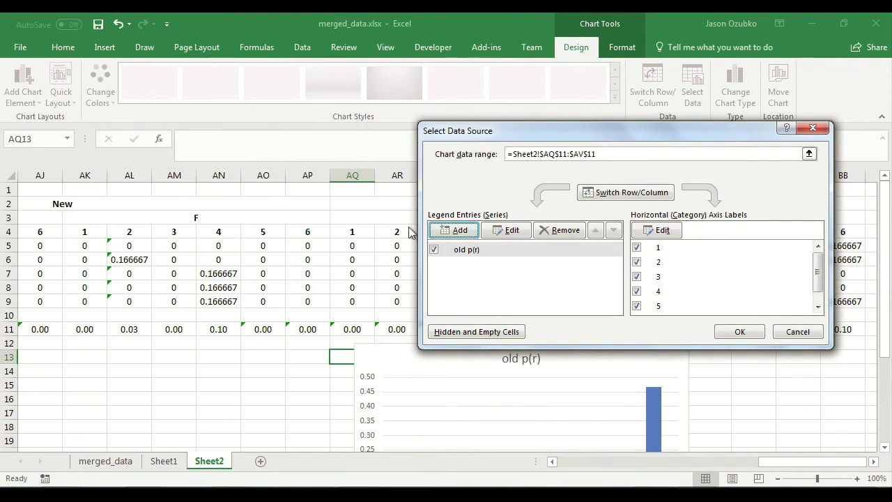
Add a second series named old p(f) with the Old F averages in AW11:BB11 and apply the chart's data selection
left_click(460, 231)
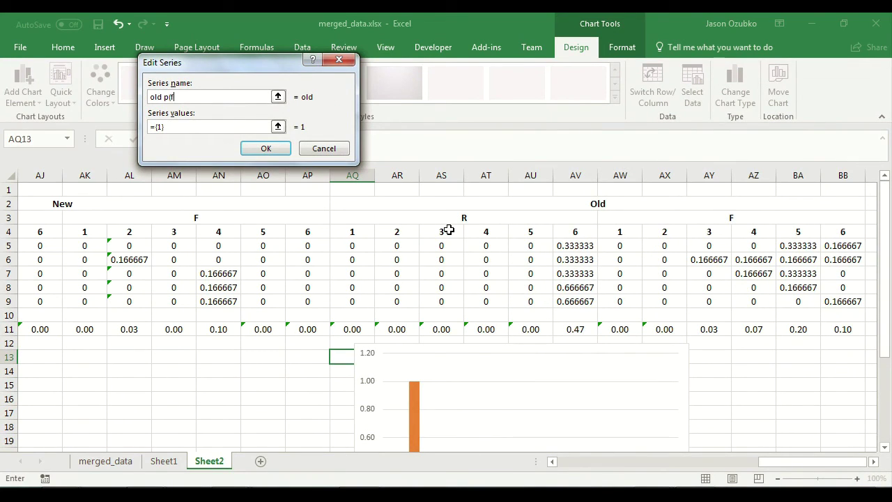
key("Tab")
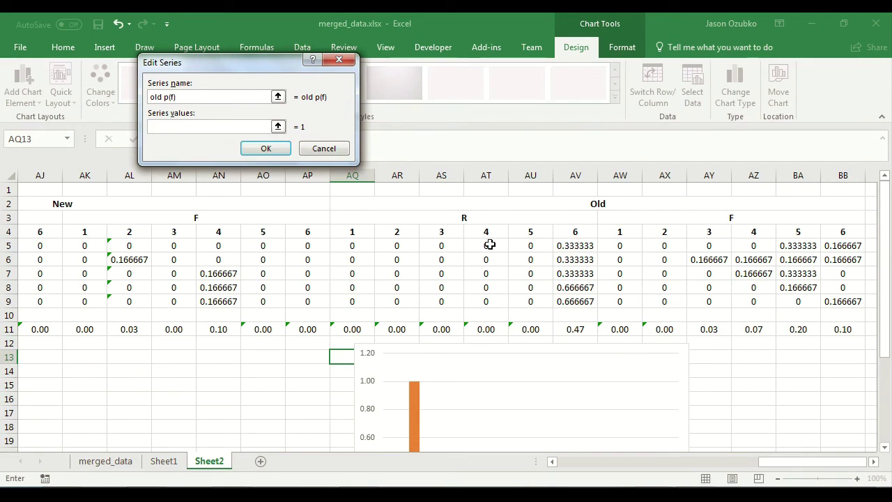
left_click_drag(850, 331, 620, 328)
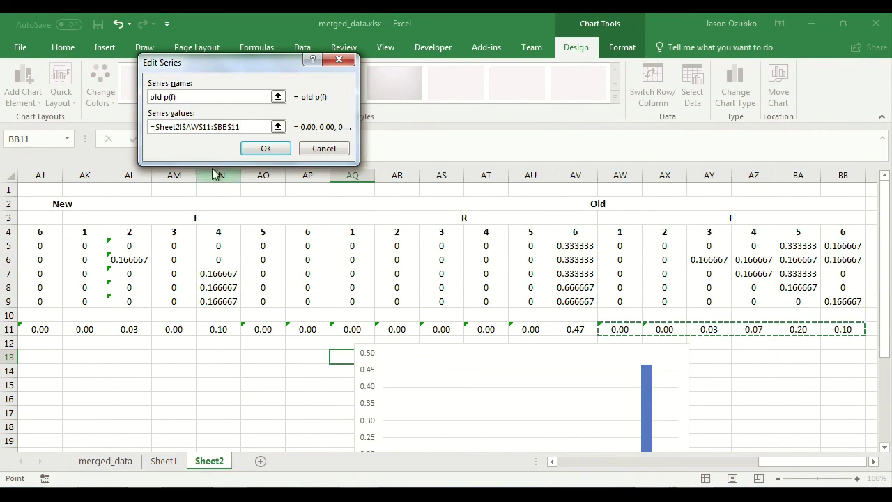
left_click(264, 149)
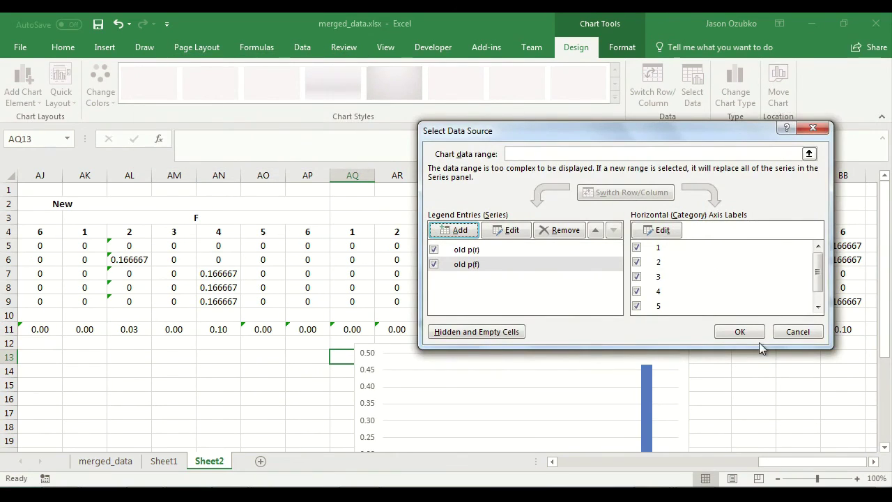
left_click(740, 331)
Shift the chart slightly away from the row of averages and add a legend to it
scroll(741, 366, "down", 4)
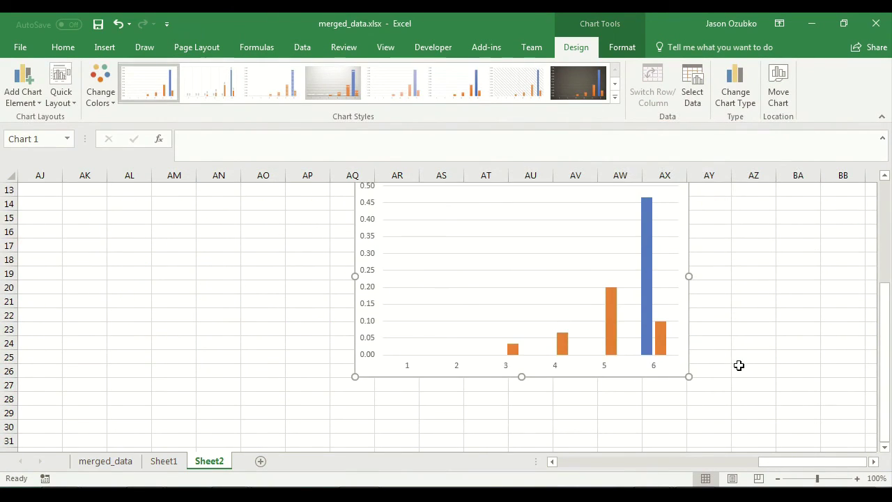
scroll(741, 366, "up", 2)
scroll(737, 362, "down", 1)
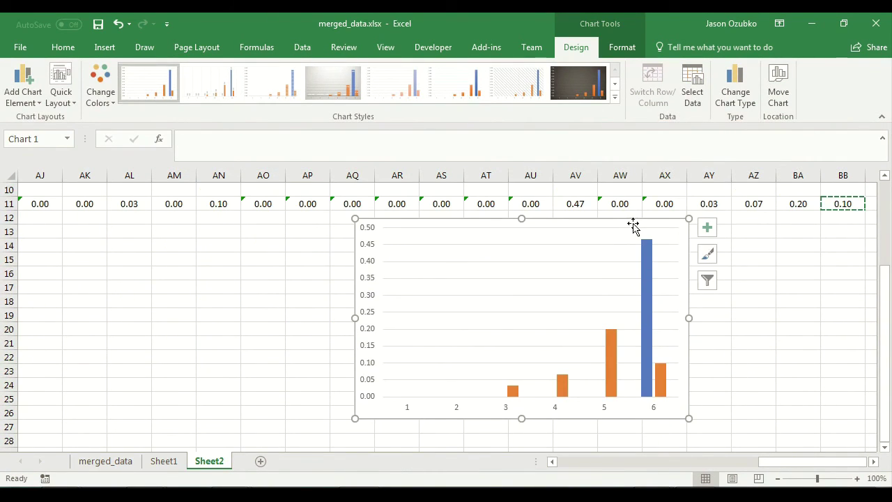
left_click_drag(631, 220, 579, 230)
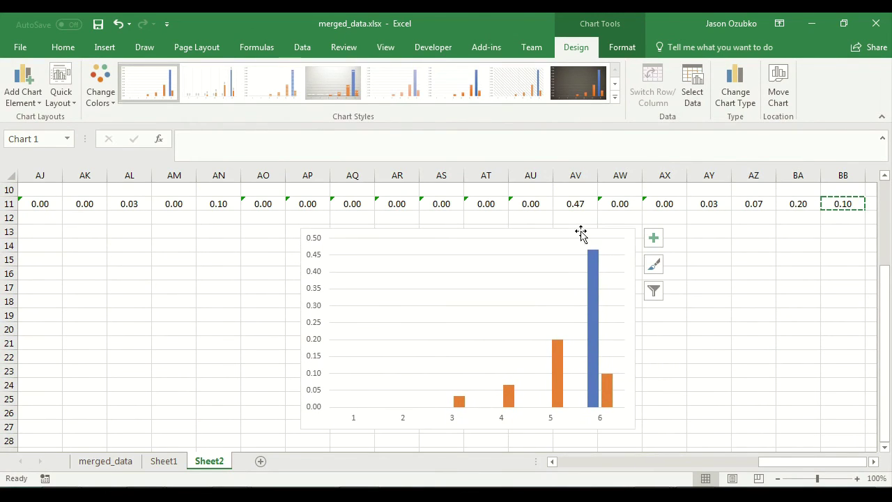
left_click(653, 237)
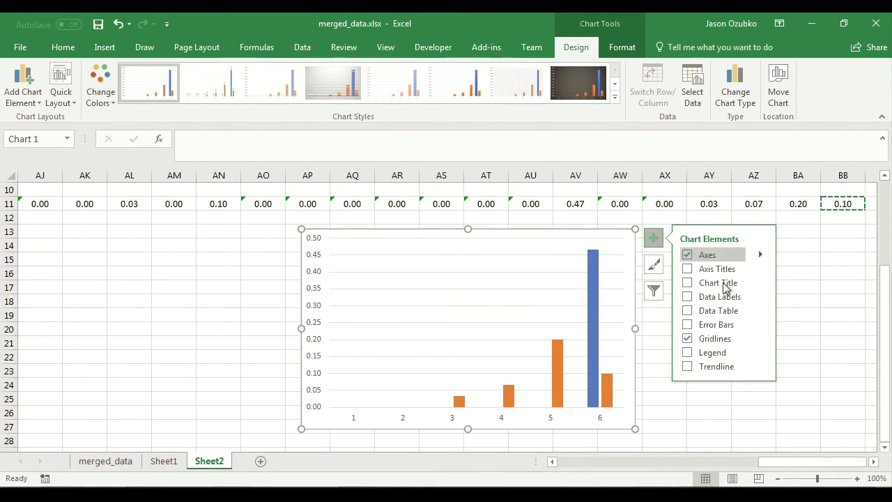
left_click(724, 354)
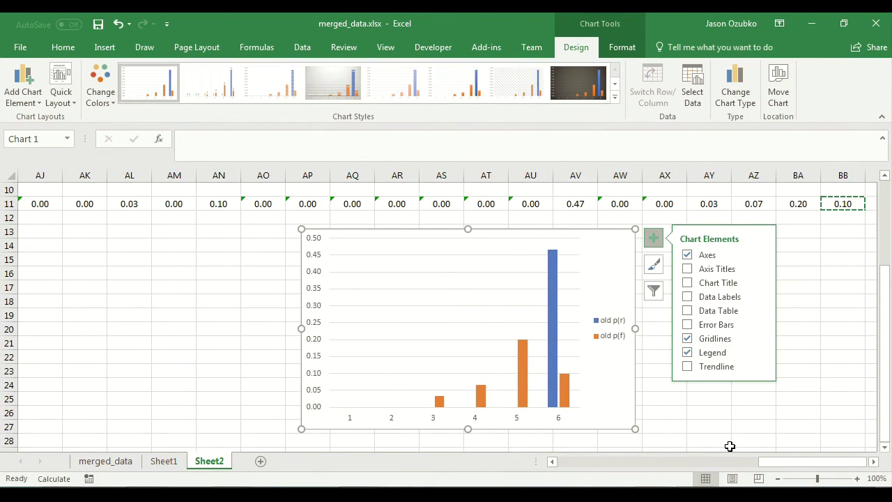
left_click(750, 421)
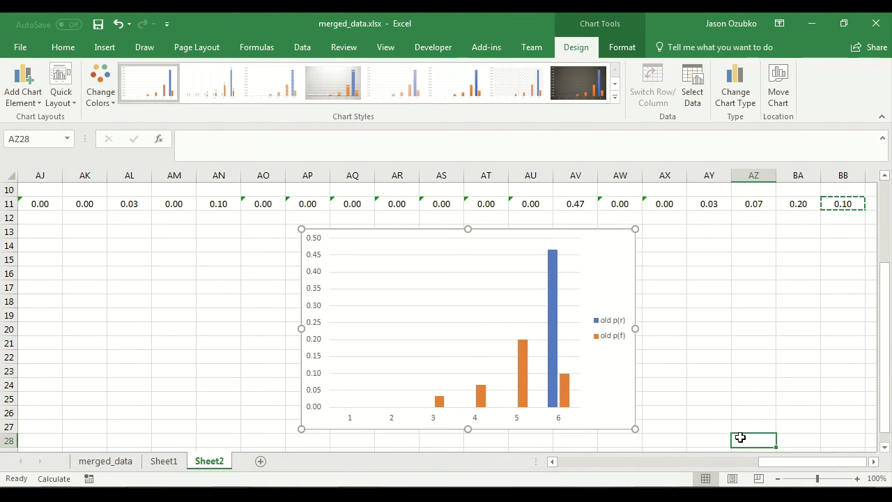
Add axis titles to the chart, naming the vertical axis probability and the horizontal axis confidence level
left_click(307, 311)
left_click(655, 238)
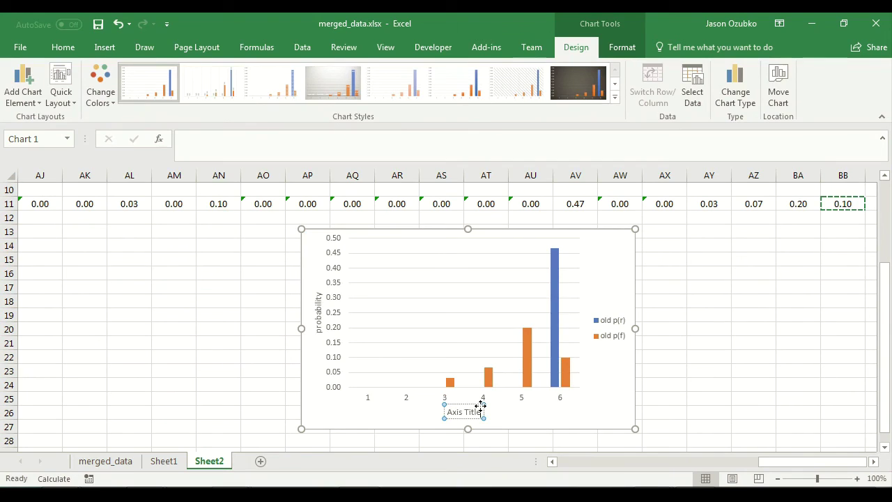
key("ctrl+a")
type("confidence")
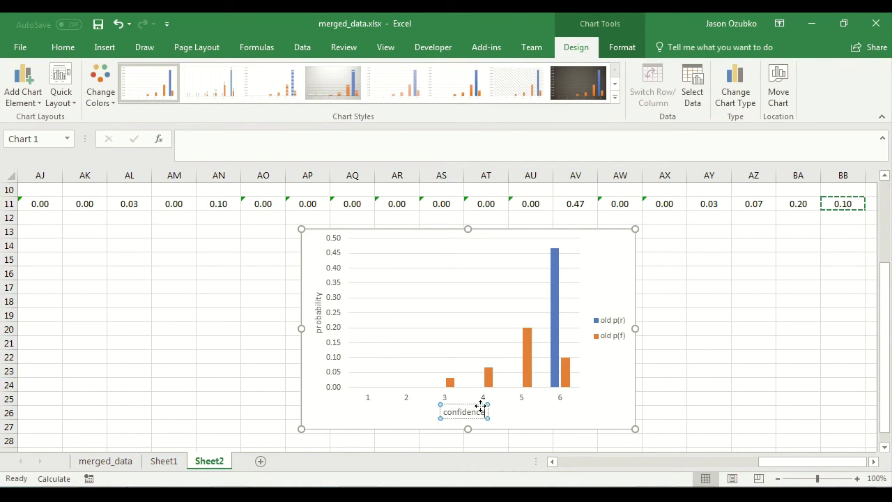
type(" level")
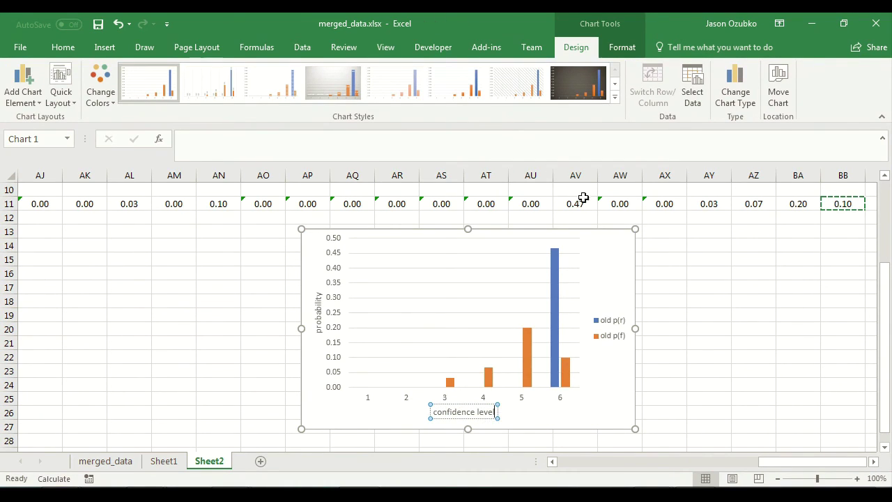
left_click(709, 244)
Move the chart slightly up and to the right so it sits directly beneath the row of averages
scroll(709, 243, "up", 3)
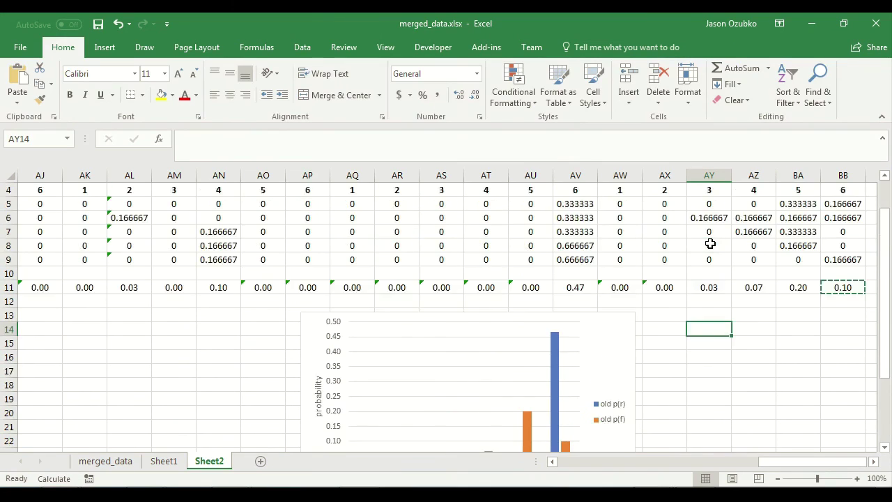
scroll(709, 243, "down", 2)
scroll(709, 244, "down", 1)
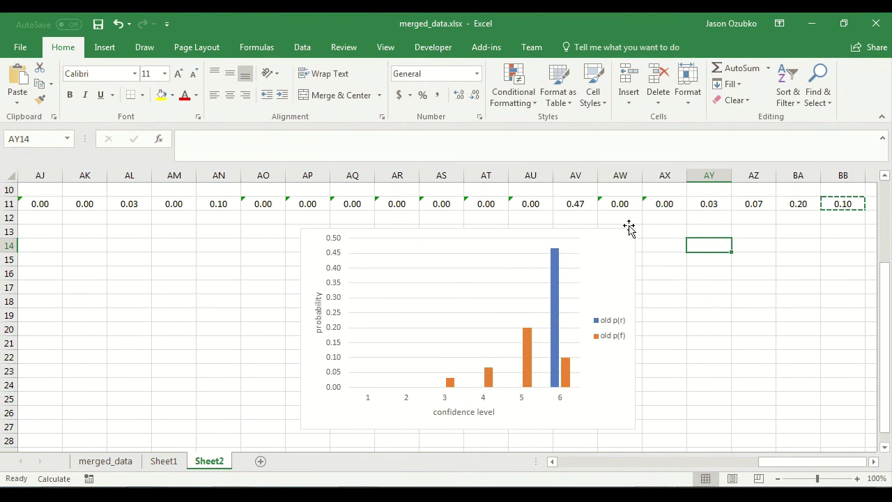
left_click_drag(613, 237, 626, 225)
left_click(749, 297)
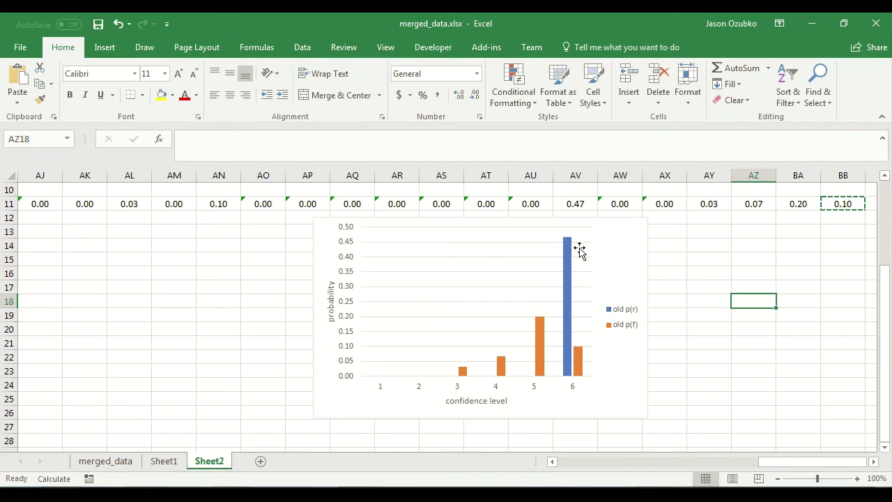
Examine the charted old p(r) and old p(f) bars and compare them with the New F averages in AK11:AN11
mouse_move(567, 242)
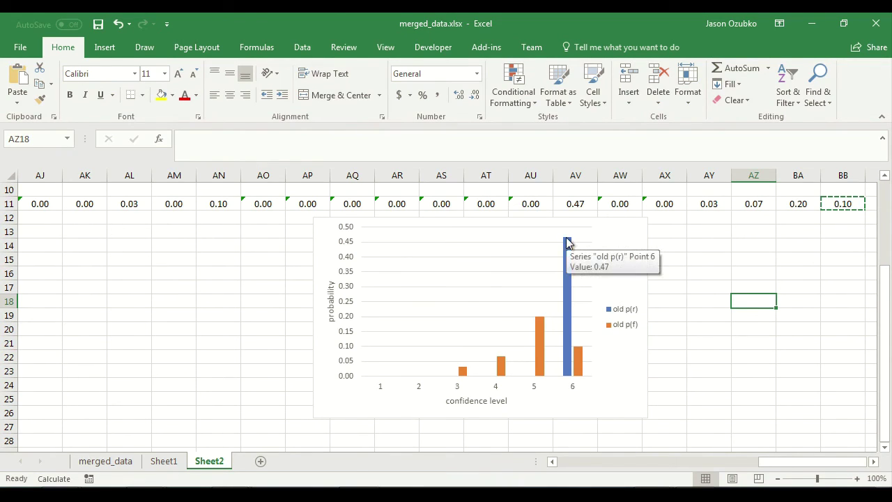
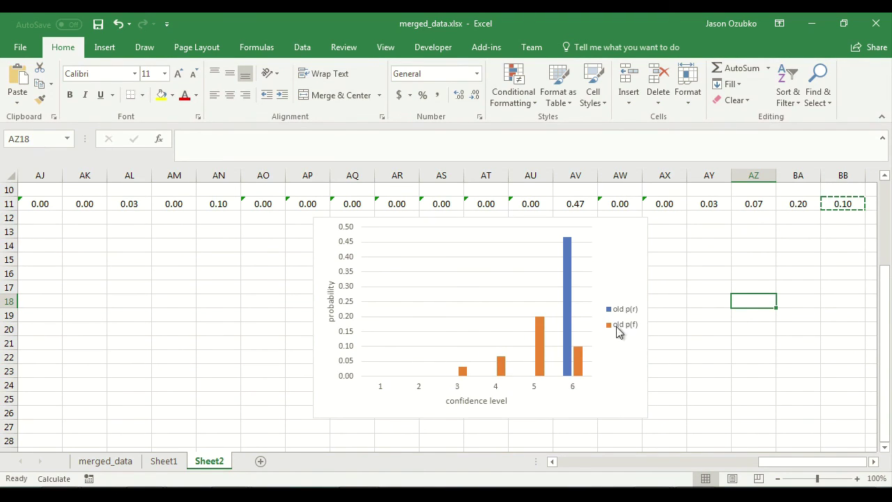
mouse_move(542, 324)
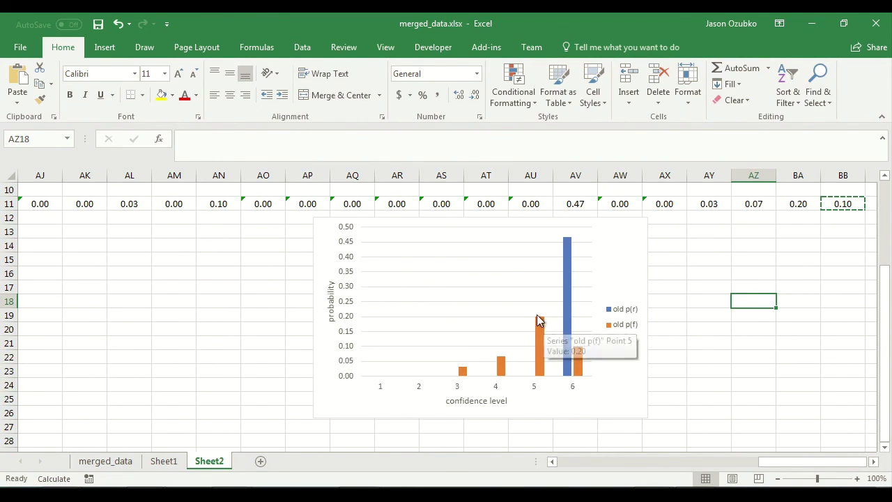
mouse_move(583, 352)
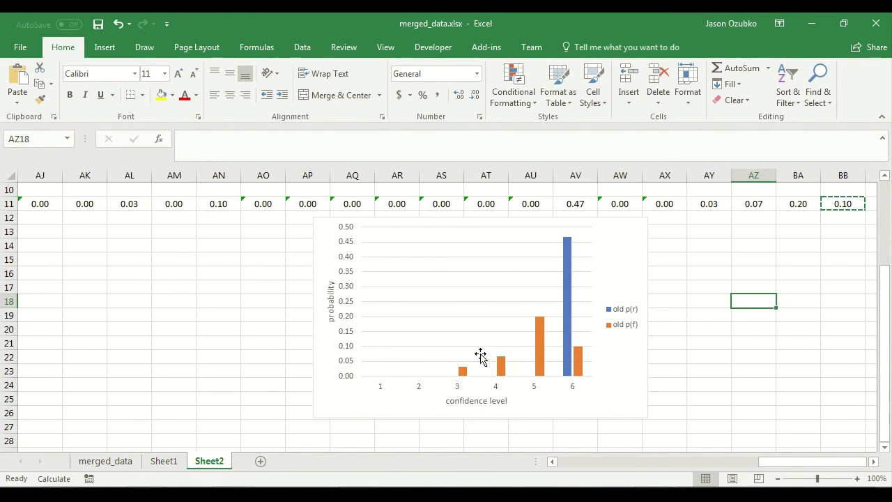
scroll(261, 358, "up", 3)
scroll(261, 358, "down", 2)
scroll(262, 358, "down", 1)
left_click_drag(791, 462, 697, 462)
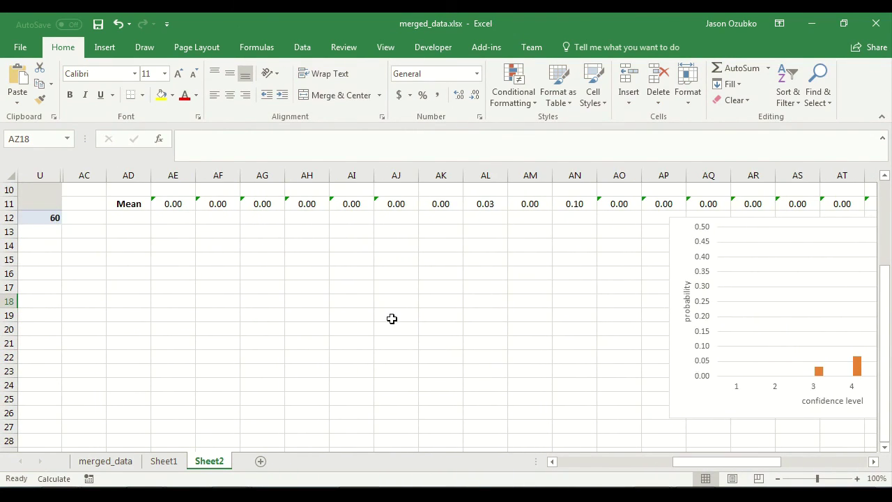
scroll(391, 318, "up", 3)
left_click_drag(579, 328, 438, 329)
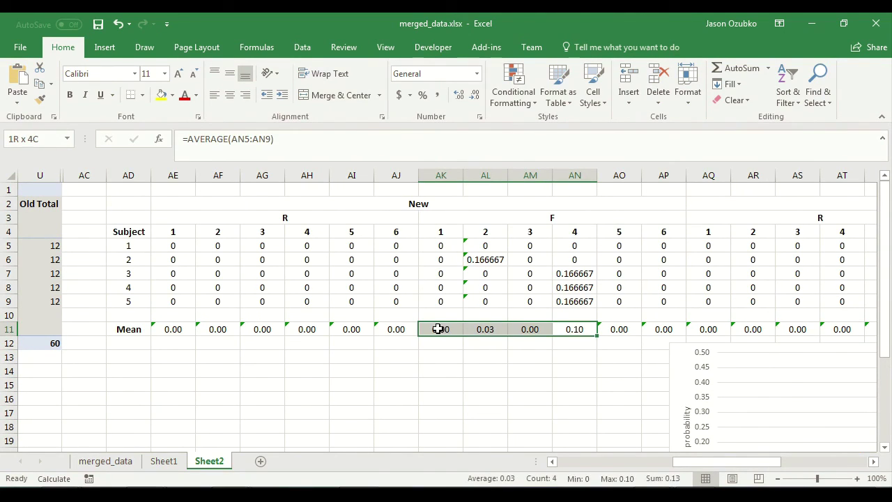
left_click(542, 400)
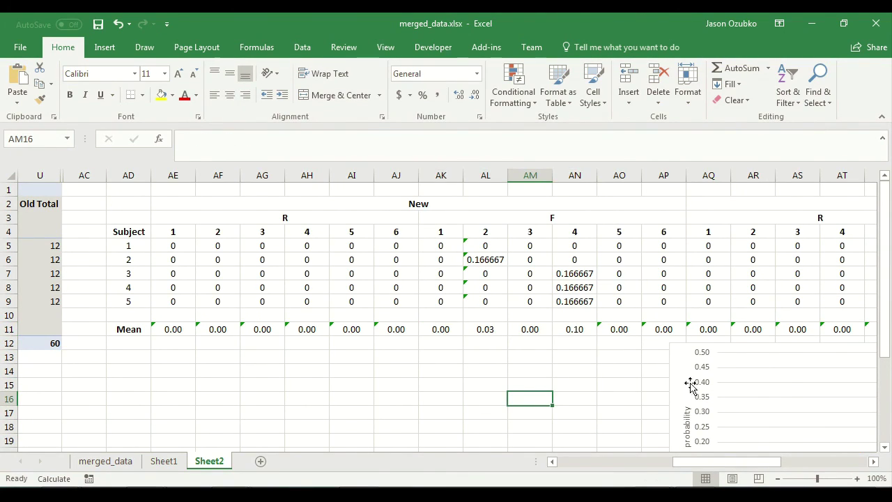
Move the chart right so it sits below the averages in columns AV to BB, then deselect it
scroll(611, 353, "down", 3)
left_click_drag(727, 461, 812, 463)
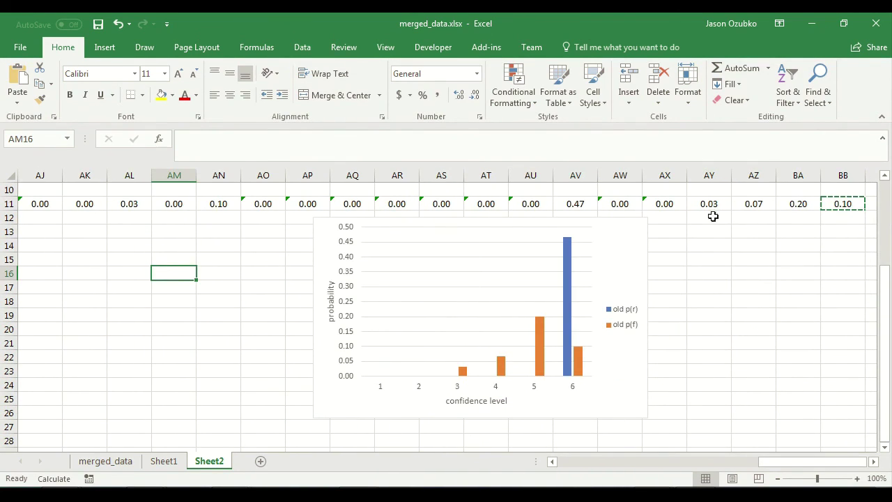
left_click_drag(630, 225, 845, 230)
left_click(423, 286)
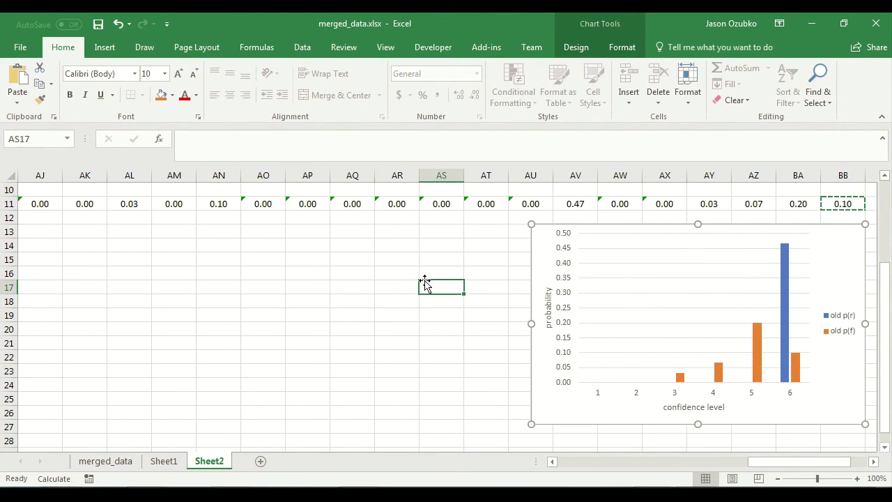
Review the merged_data sheet and Sheet1's summary table and chart, and compare them with the proportions and chart on Sheet2
left_click(83, 462)
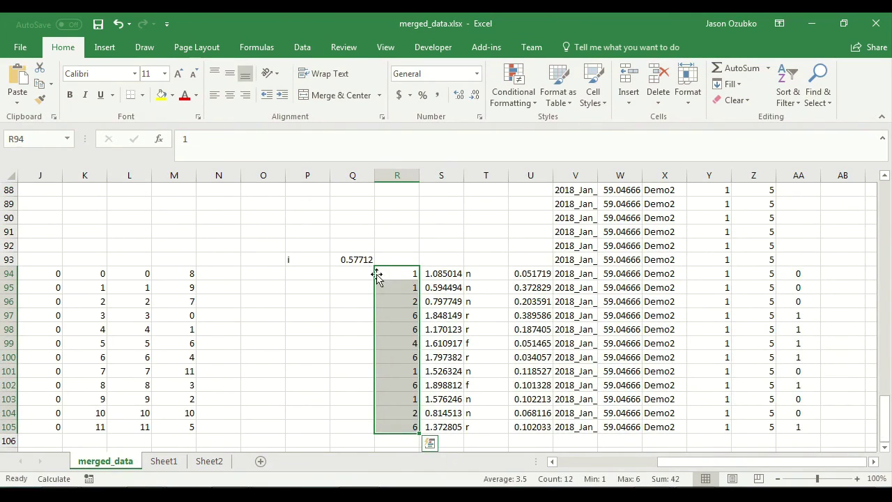
left_click(165, 461)
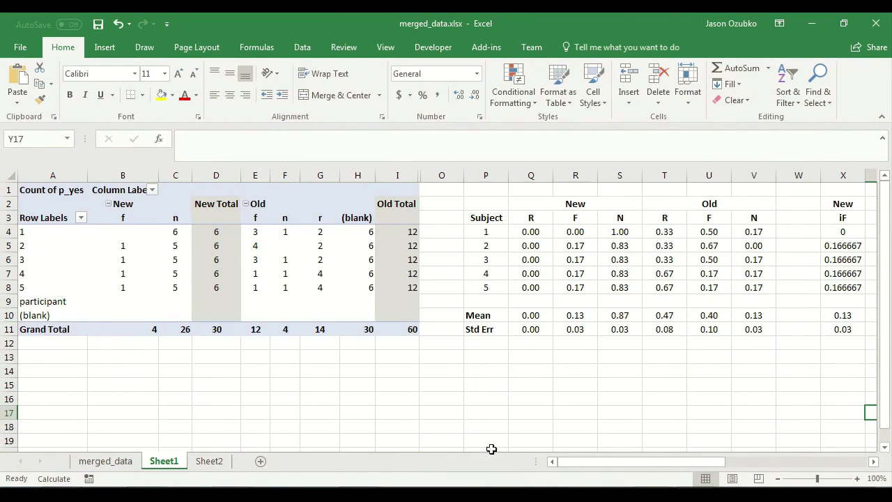
left_click_drag(639, 461, 808, 464)
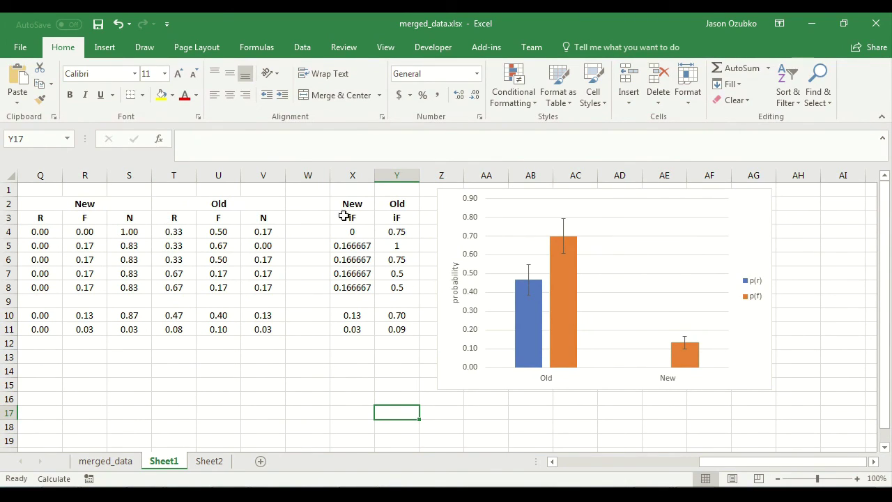
left_click(211, 462)
scroll(418, 343, "up", 3)
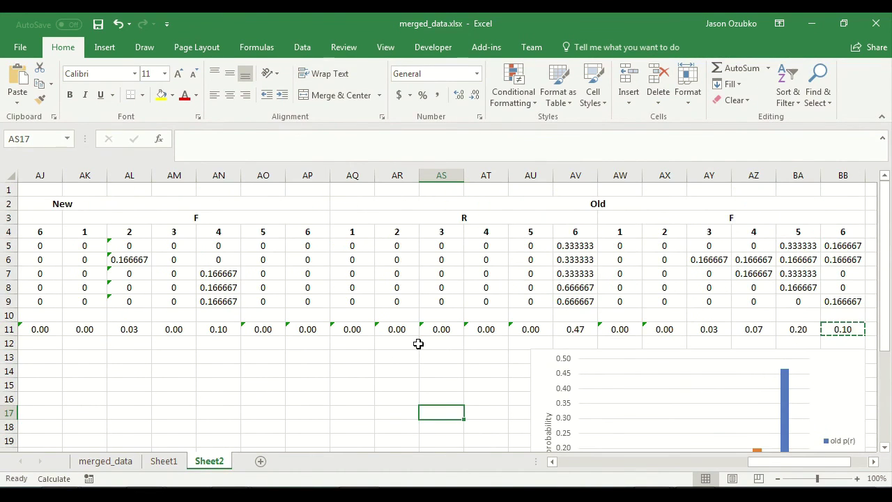
left_click_drag(802, 461, 829, 461)
scroll(442, 355, "down", 3)
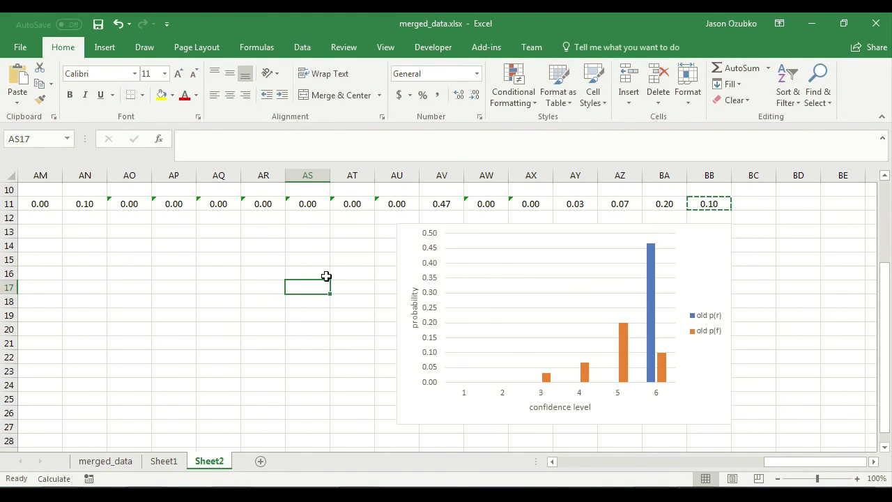
Inspect which fields the Sheet2 pivot table uses for its rows, columns and values
left_click_drag(793, 463, 566, 407)
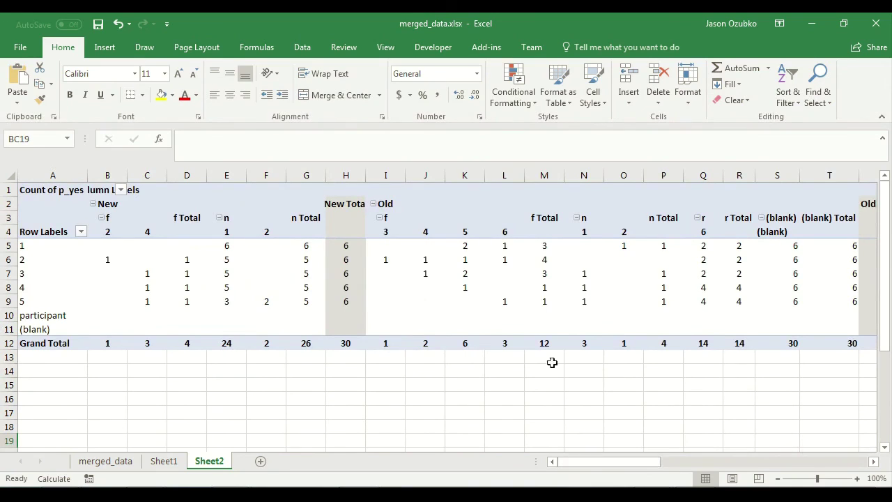
left_click(478, 259)
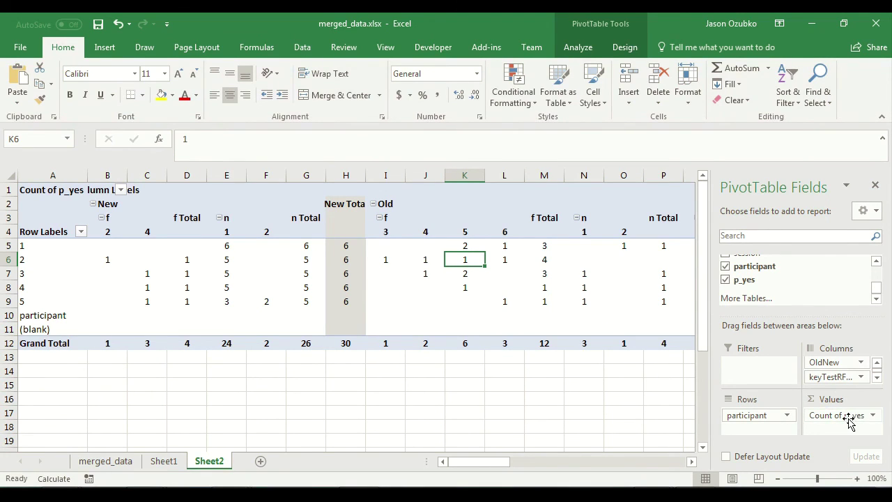
left_click(164, 460)
left_click(105, 460)
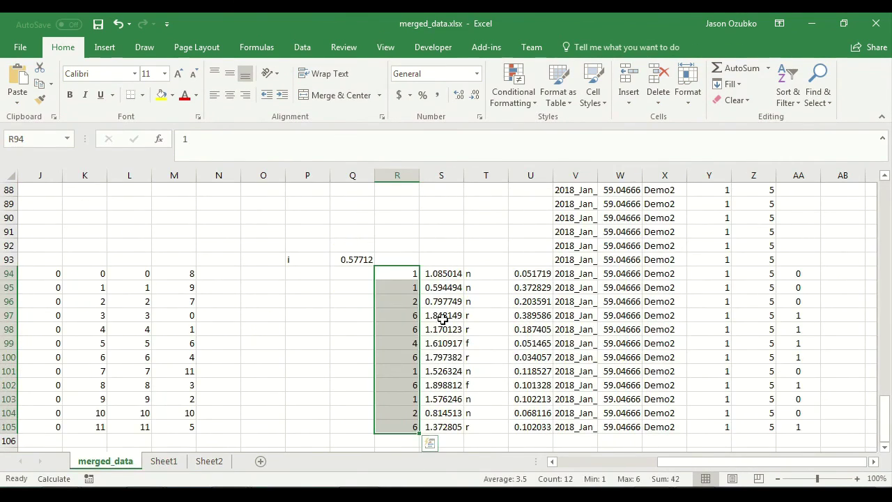
left_click(209, 461)
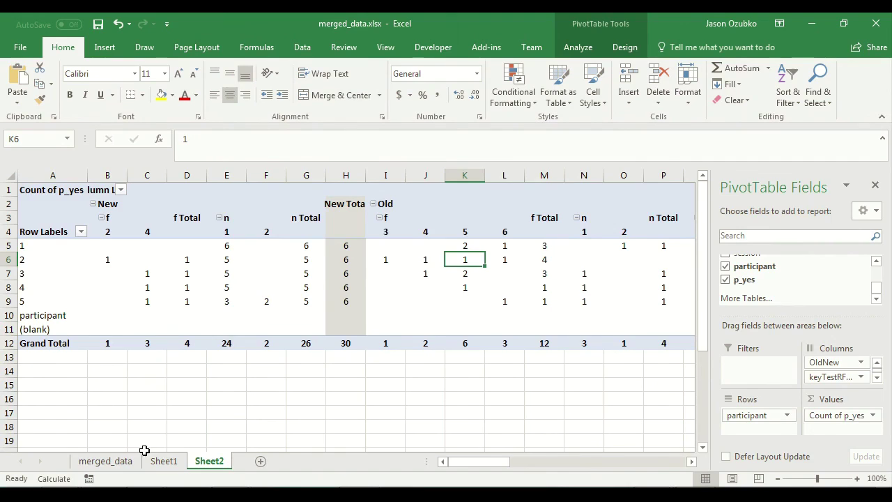
On merged_data, compare the p_yes formula in AA94 with the confidence ratings in column R and the r/f/n responses in column T
left_click(105, 461)
left_click(802, 273)
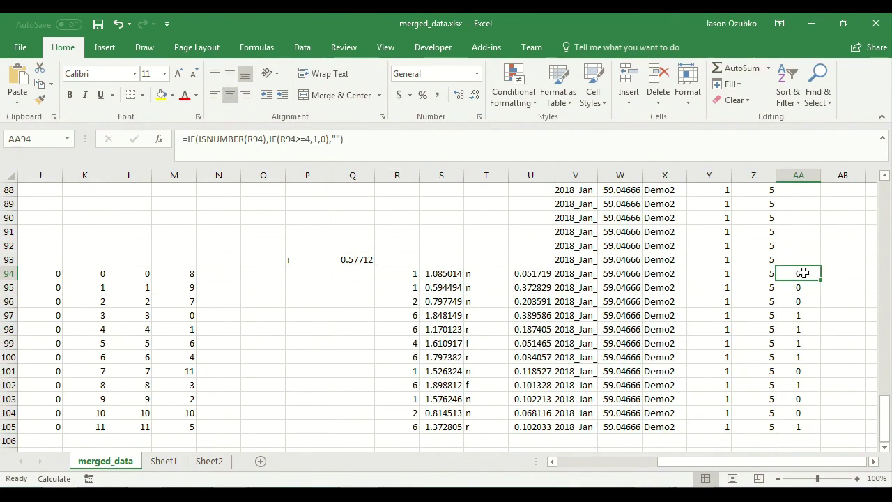
left_click(471, 274)
left_click(413, 273)
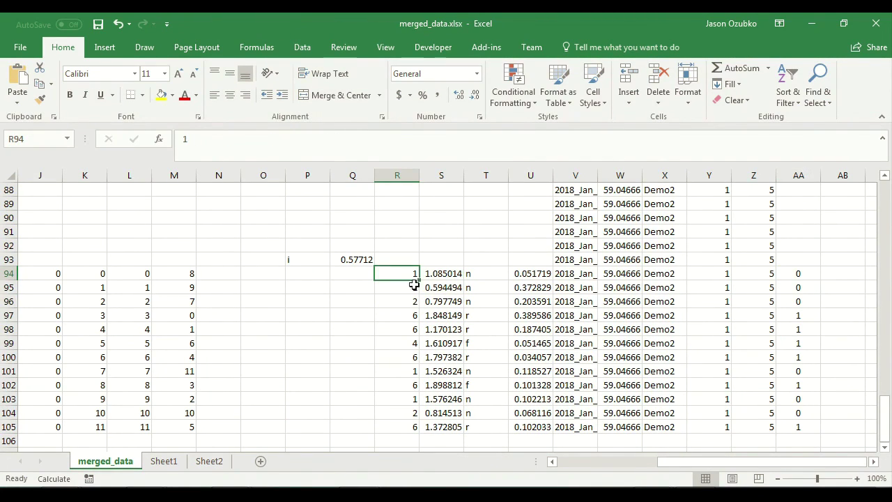
left_click(410, 301)
left_click(493, 304)
left_click(412, 313)
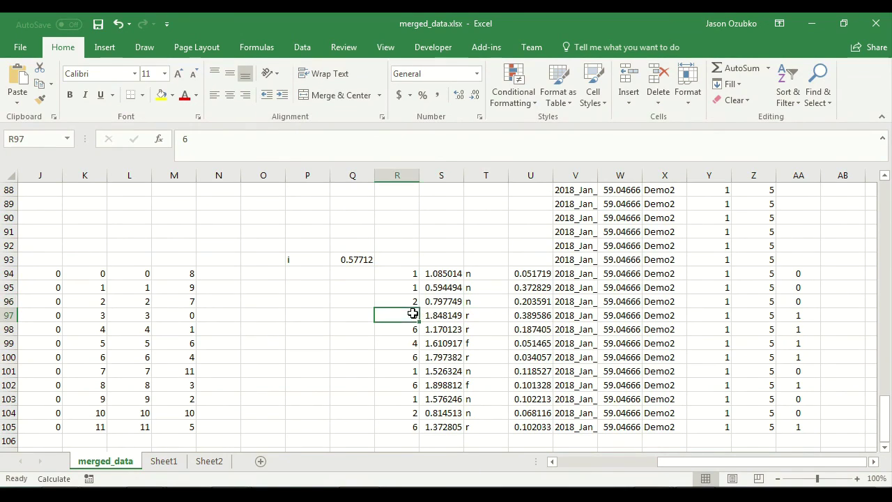
left_click(476, 317)
left_click_drag(417, 343, 417, 356)
left_click(486, 344)
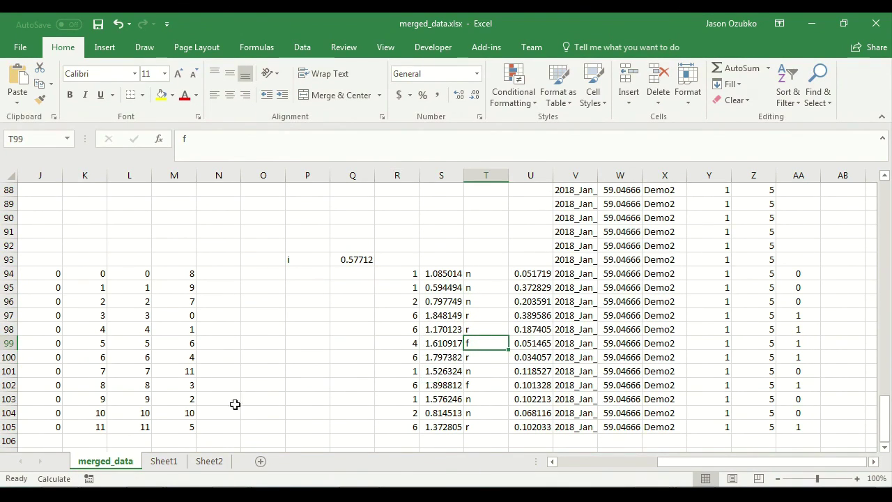
Replace Count of p_yes with keyTestRFN.rt in the Sheet2 pivot table's values and check the Old proportions and chart
left_click(209, 462)
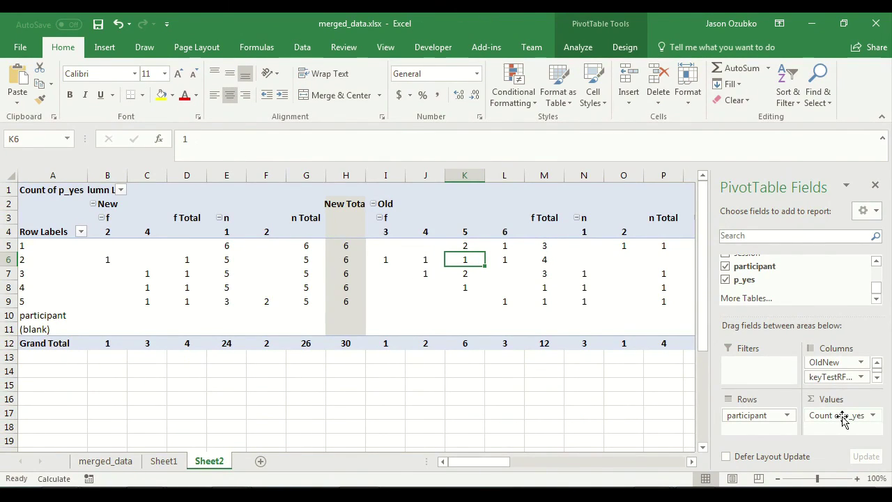
left_click_drag(845, 418, 802, 291)
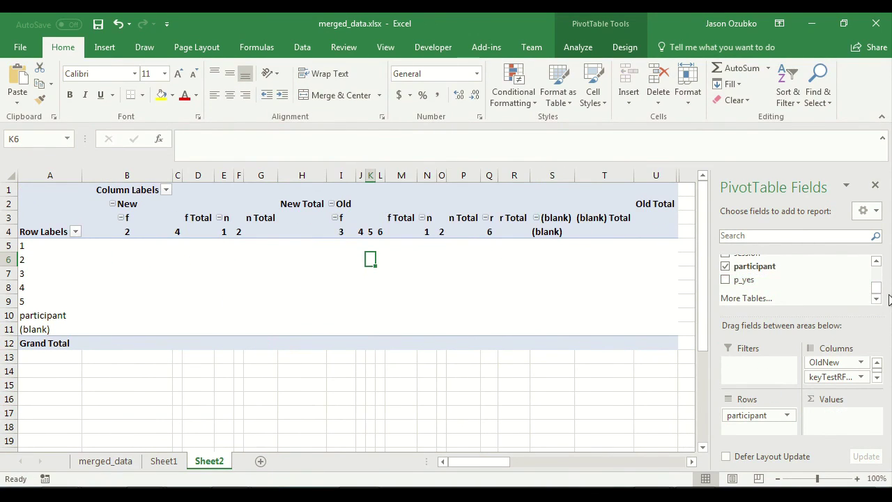
left_click(868, 257)
left_click(876, 260)
left_click(876, 259)
scroll(873, 261, "down", 4)
left_click_drag(760, 277, 839, 418)
left_click_drag(508, 462, 676, 472)
scroll(599, 388, "down", 4)
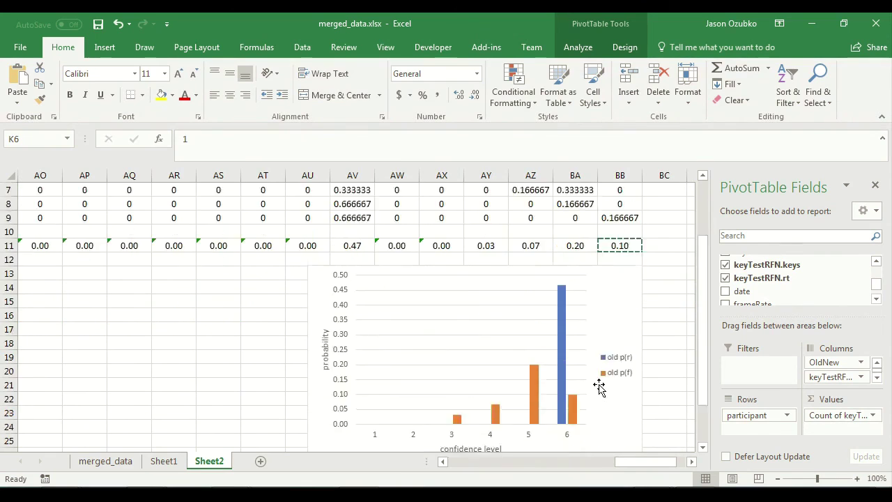
scroll(599, 387, "up", 4)
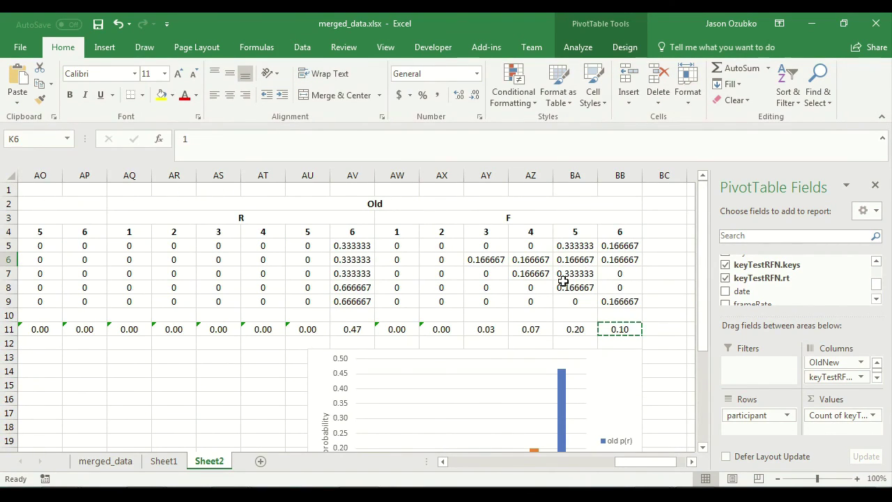
Remove the keyTestRFN.rt count from the pivot table's values and check the Old proportions and chart
left_click_drag(644, 461, 485, 461)
left_click_drag(830, 416, 629, 461)
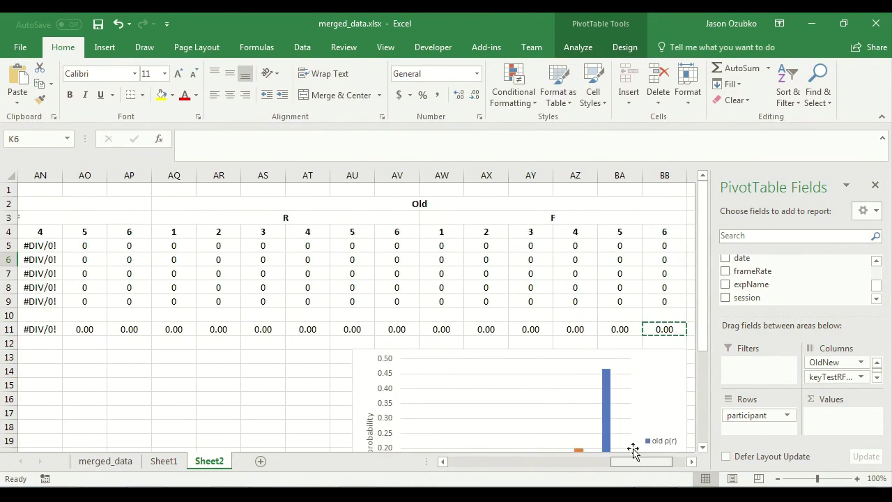
scroll(599, 382, "down", 3)
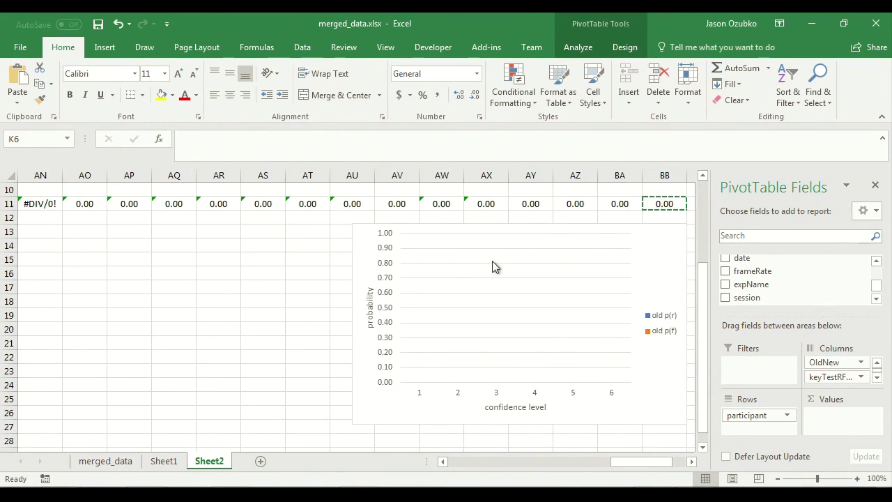
scroll(492, 264, "up", 3)
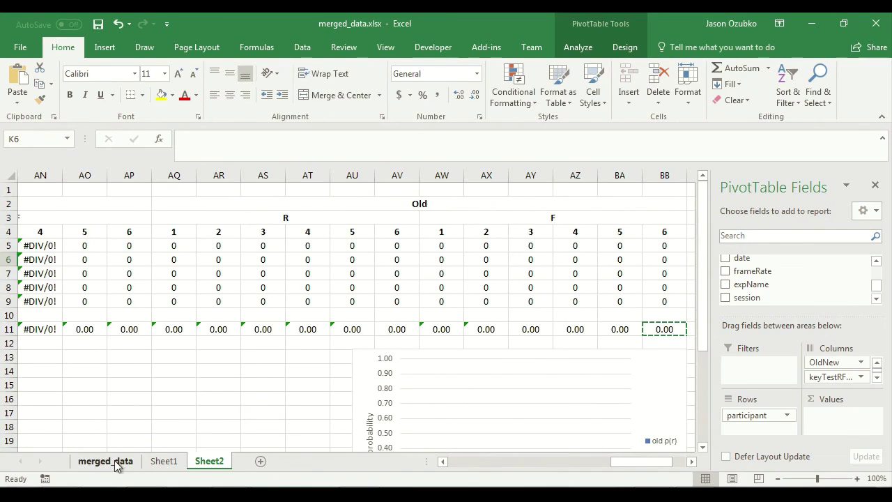
Review the Count of p_yes pivot table and the New and Old R, F and N proportions on Sheet1
left_click(152, 465)
left_click_drag(816, 463, 589, 446)
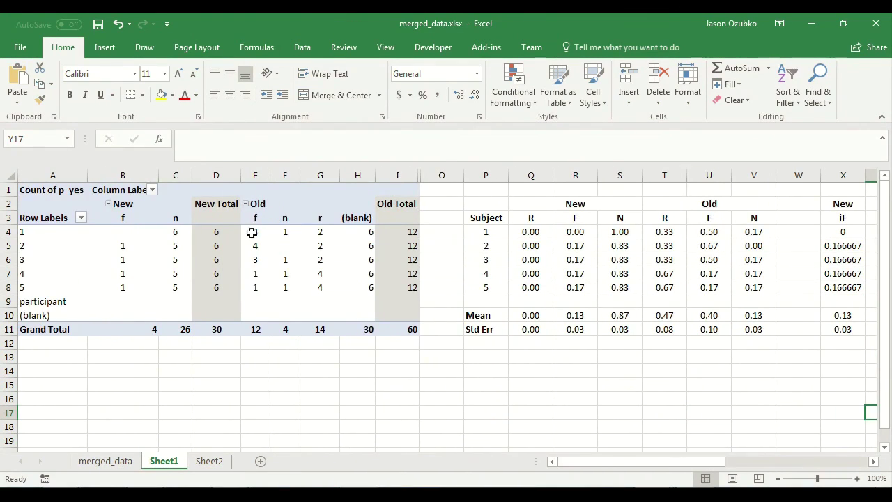
left_click(105, 464)
left_click(207, 463)
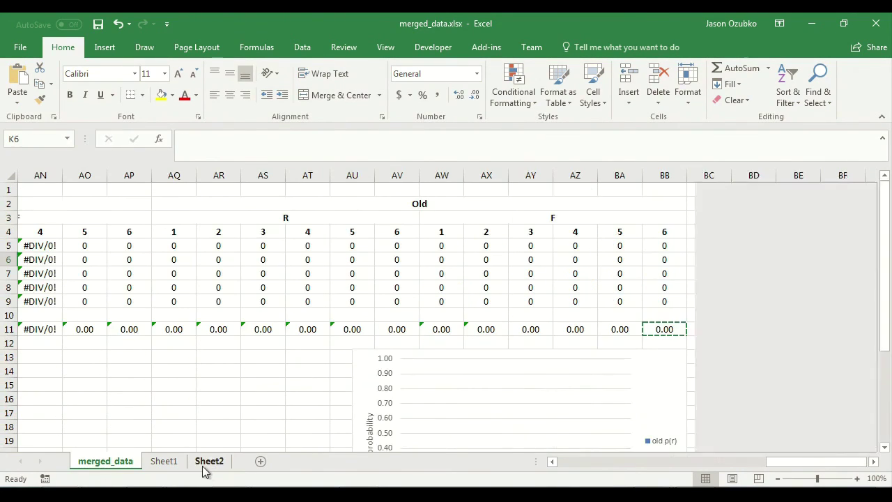
left_click(164, 460)
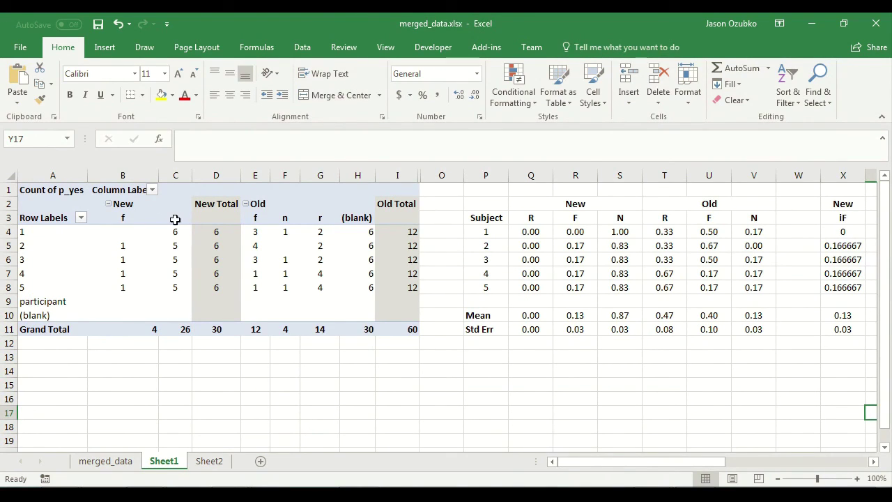
On merged_data, inspect the p_yes formulas in AA94 and AA98 and compare row 98's rating, response, reaction time and experiment name entries
left_click(105, 461)
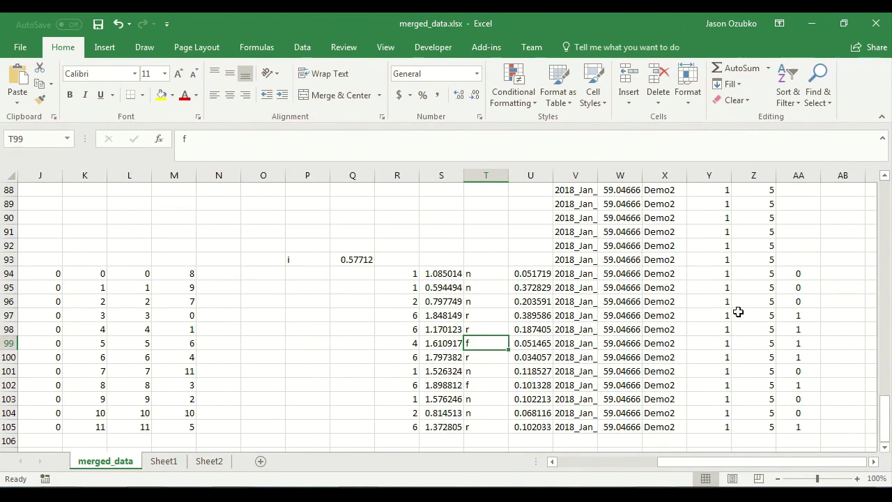
left_click(802, 274)
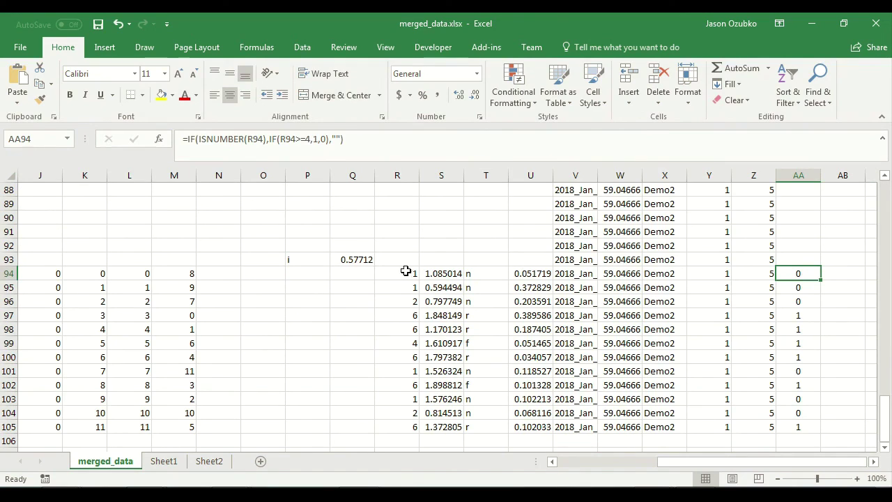
left_click(400, 329)
left_click(487, 332)
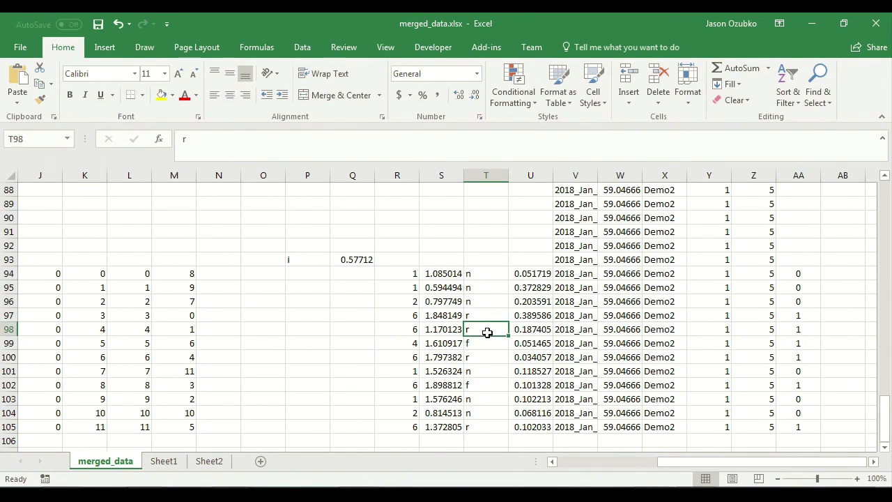
left_click(794, 331)
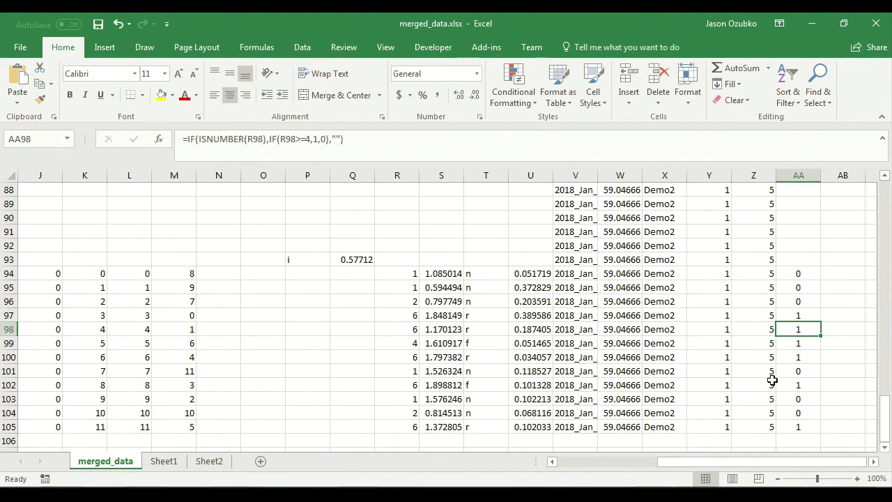
left_click(539, 330)
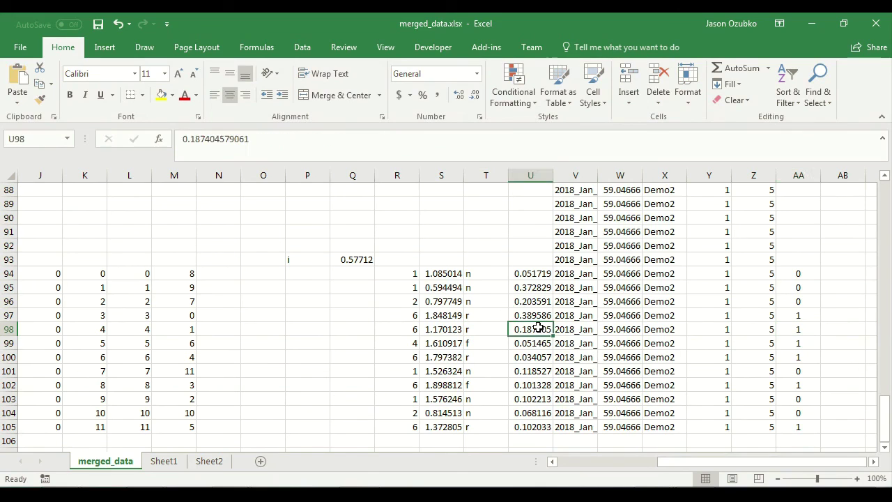
left_click(445, 329)
left_click(664, 330)
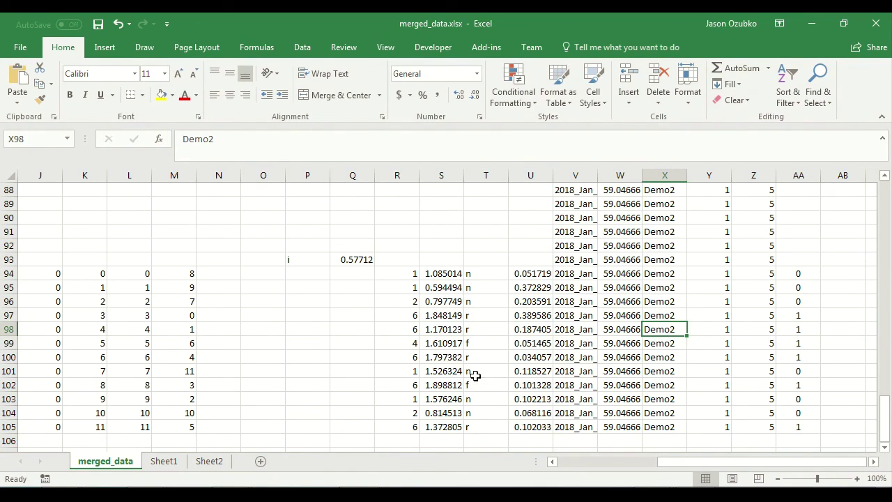
Examine the Sheet1 column chart of p(r) and p(f) for Old and New items alongside the iF columns
left_click(208, 462)
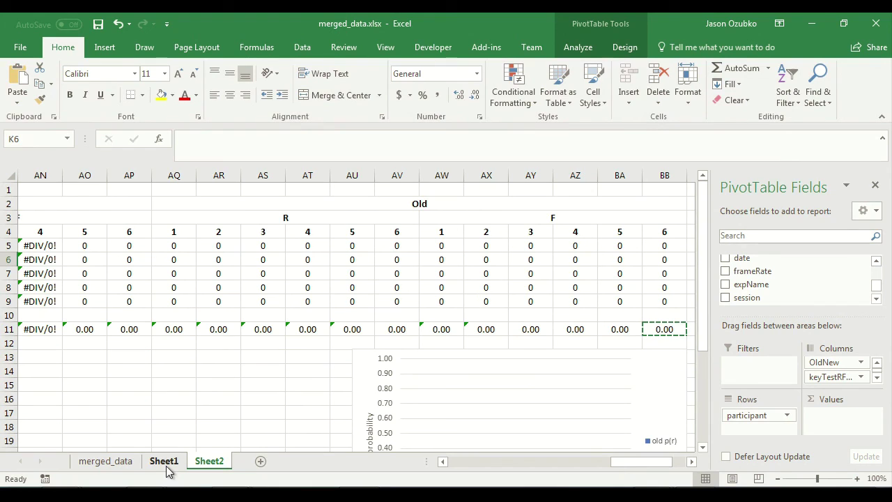
left_click(167, 461)
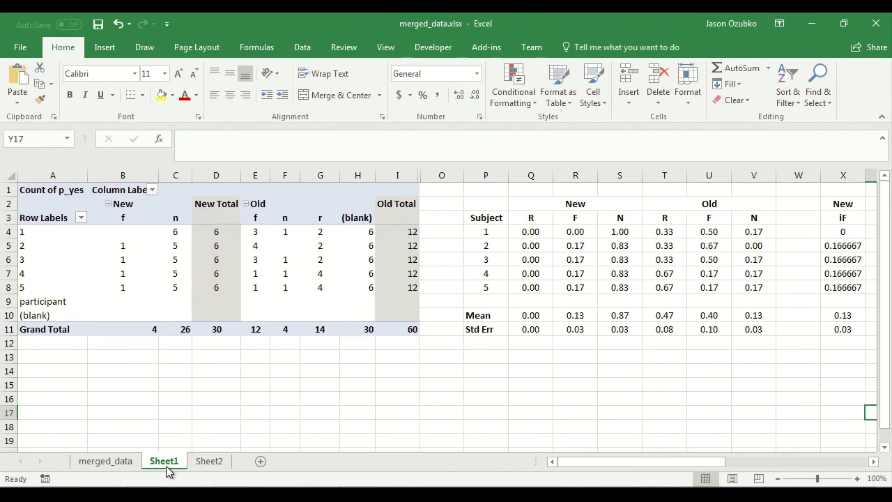
left_click_drag(646, 463, 840, 480)
left_click(817, 365)
mouse_move(813, 403)
left_mouse_down()
mouse_move(437, 174)
mouse_move(377, 171)
mouse_move(737, 298)
mouse_move(798, 412)
mouse_move(805, 403)
left_mouse_up()
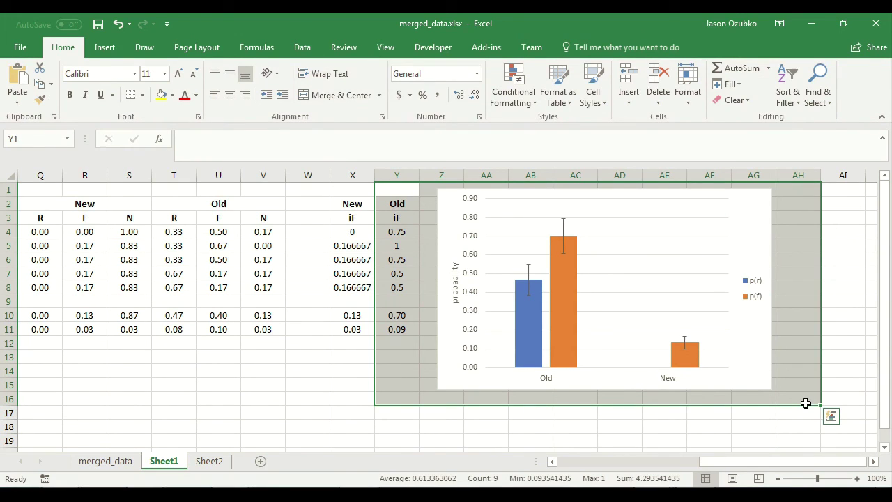
left_click_drag(805, 398, 411, 151)
left_click_drag(432, 157, 796, 396)
left_click(406, 193)
left_click(797, 397)
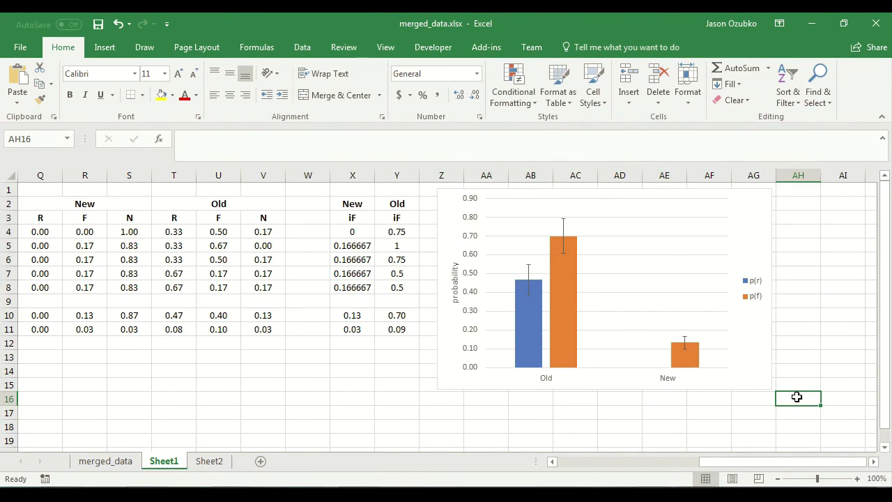